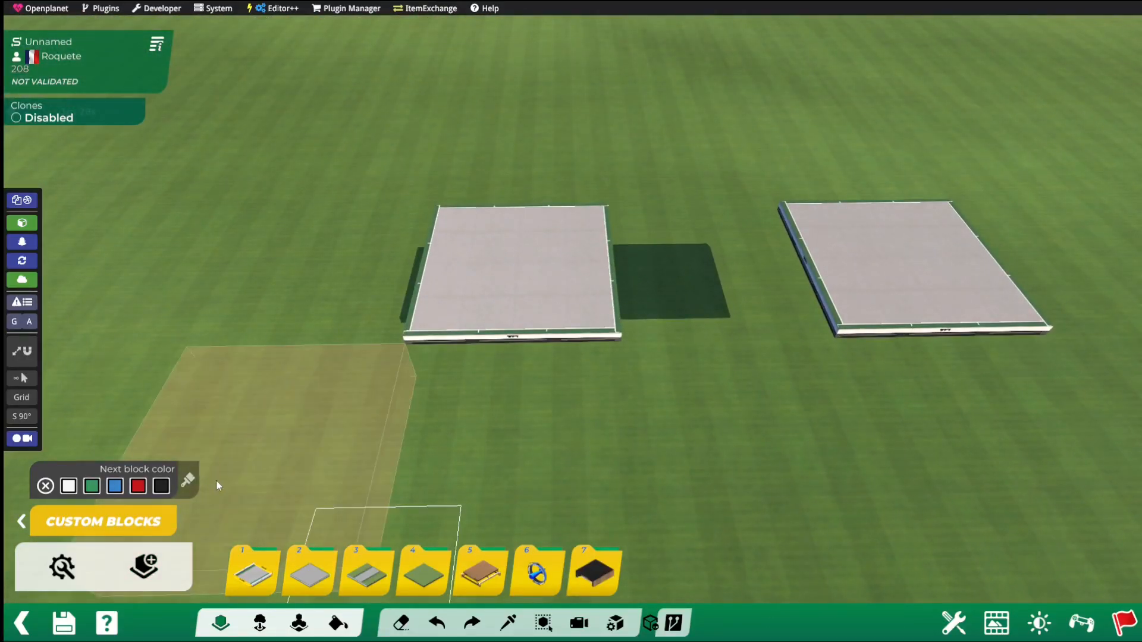
Create a new custom block from the grey tech platform placed on the grass.
{"action": "key", "text": "1"}
{"action": "key", "text": "1"}
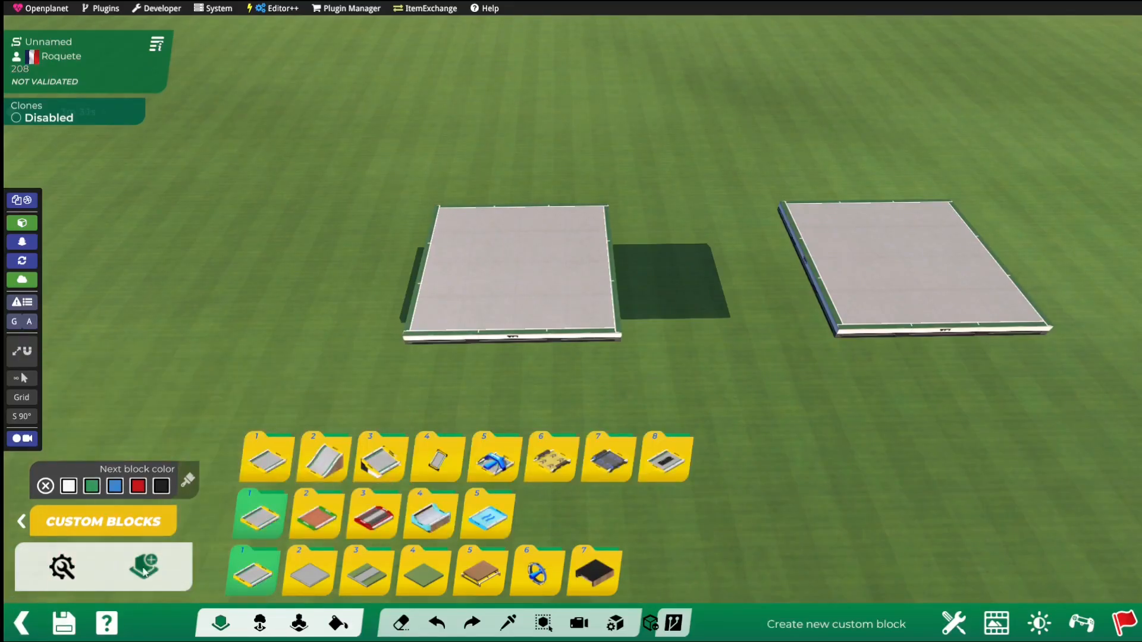
{"action": "left_click", "coordinate": [145, 571]}
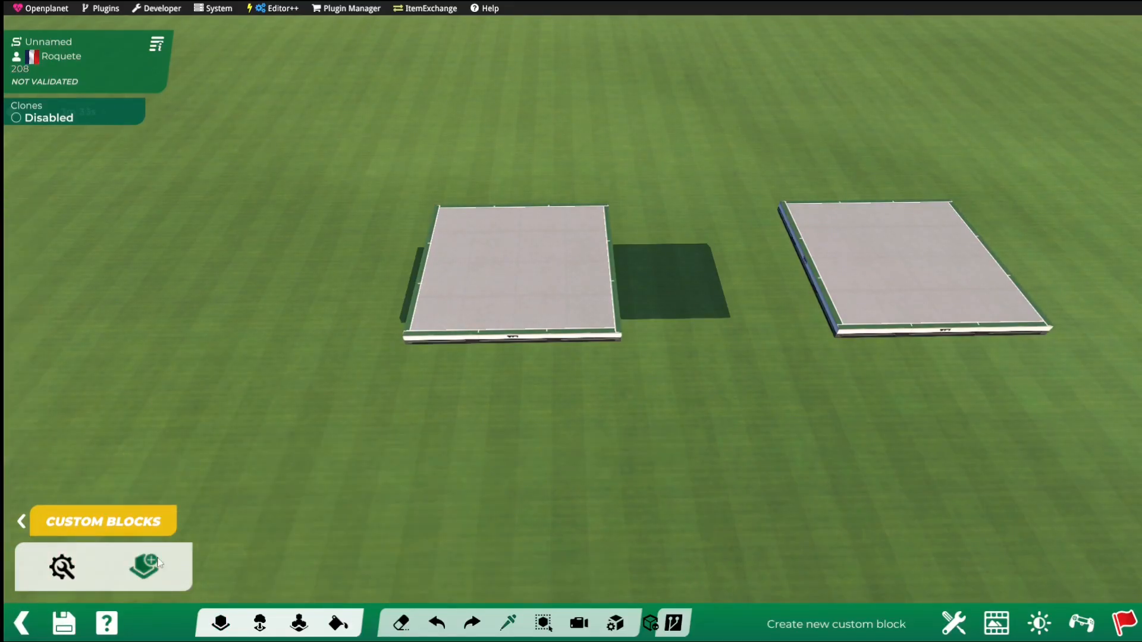
{"action": "left_click", "coordinate": [516, 304]}
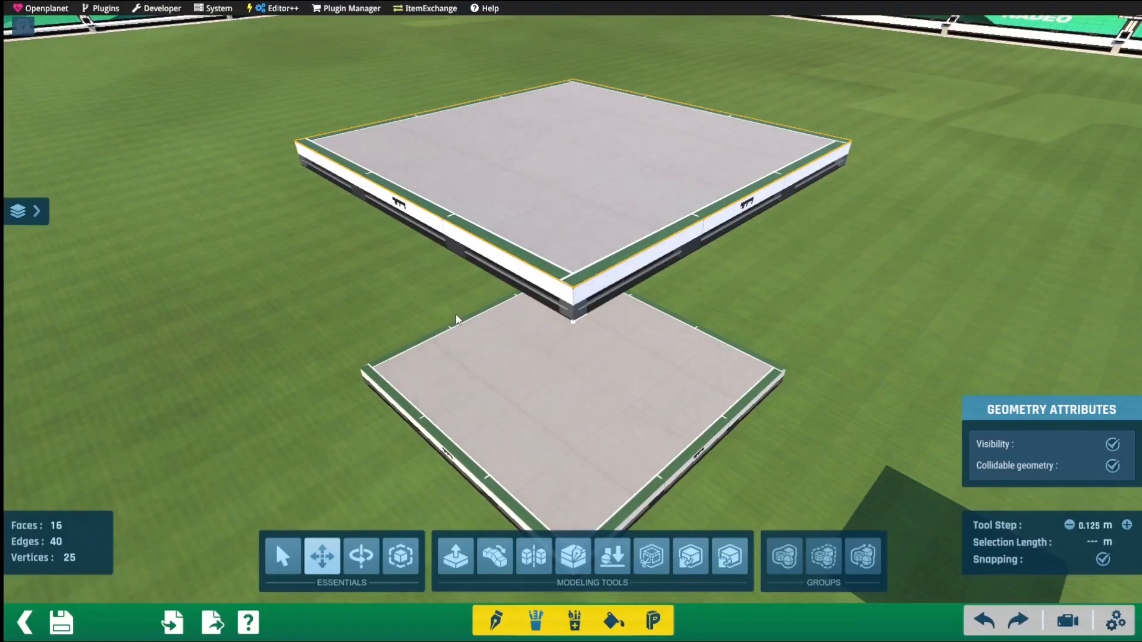
Try moving the custom block's top surface off its frame, and leave the custom block without saving it.
{"action": "right_click_drag", "start_coordinate": [433, 296], "coordinate": [628, 346]}
{"action": "left_click", "coordinate": [505, 328]}
{"action": "right_click_drag", "start_coordinate": [505, 328], "coordinate": [370, 554]}
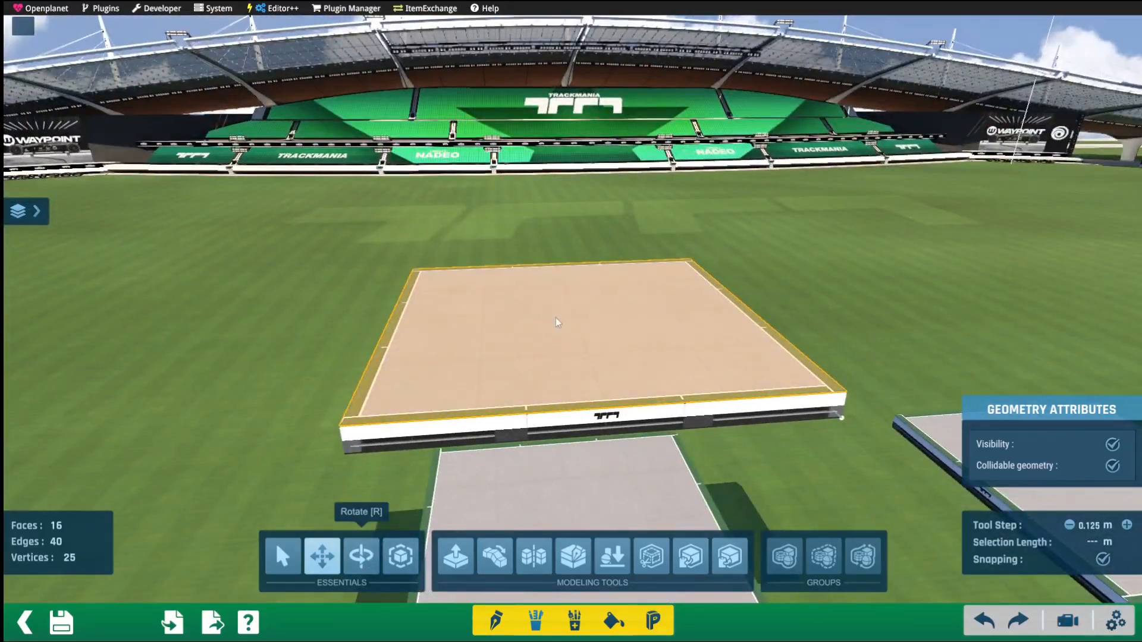
{"action": "left_click_drag", "start_coordinate": [556, 318], "coordinate": [418, 269]}
{"action": "right_click_drag", "start_coordinate": [418, 269], "coordinate": [417, 310]}
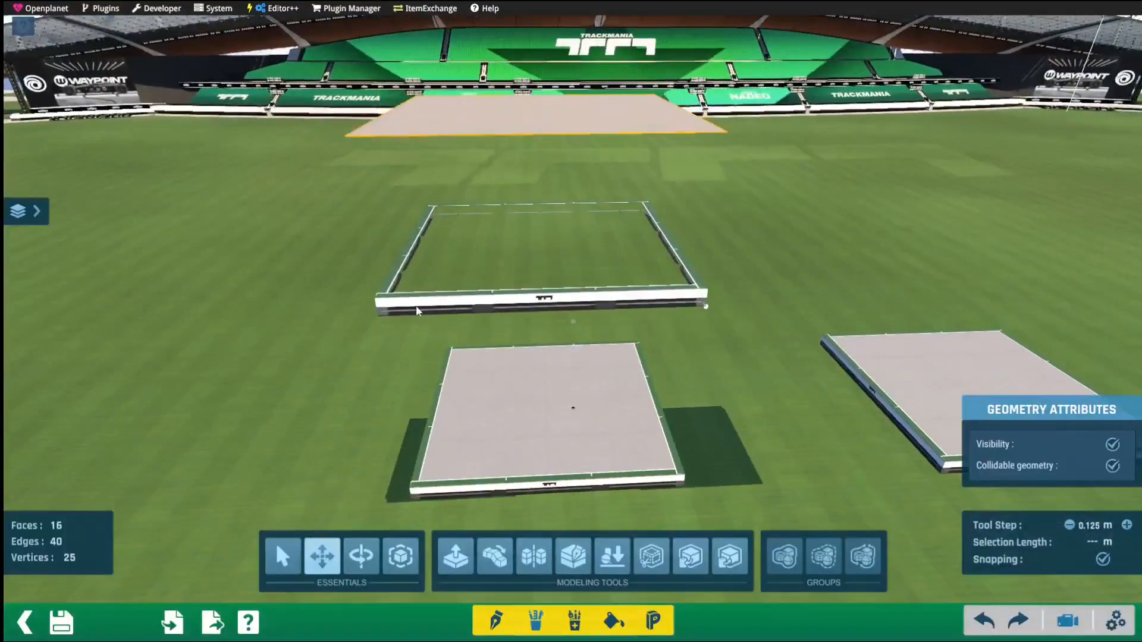
{"action": "key", "text": "ctrl+z"}
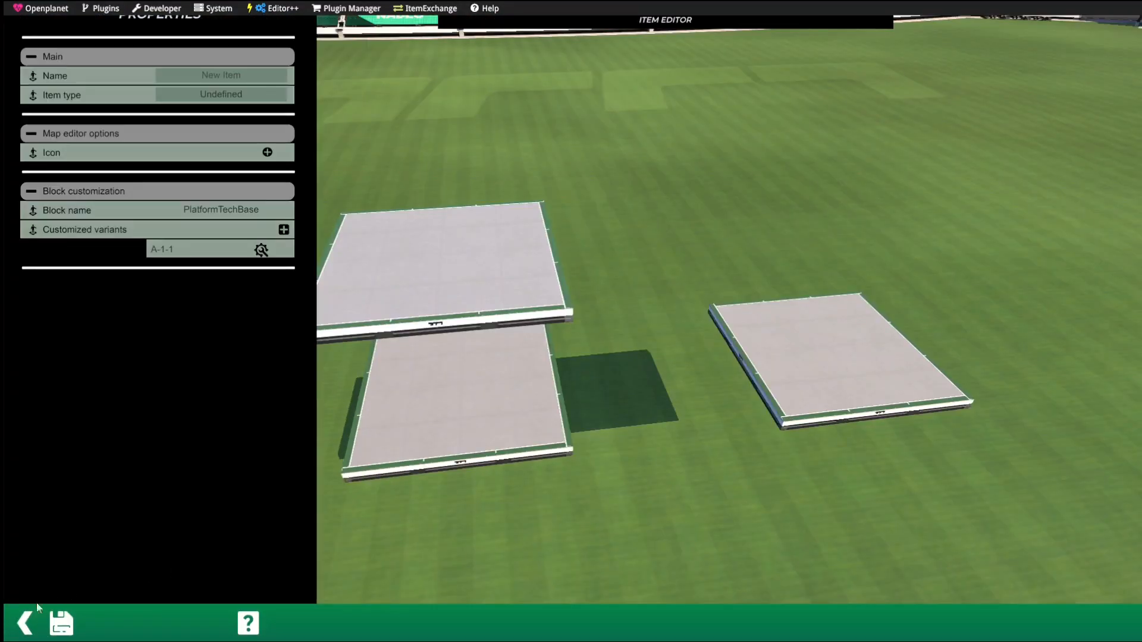
{"action": "left_click", "coordinate": [26, 622]}
{"action": "left_click", "coordinate": [561, 347]}
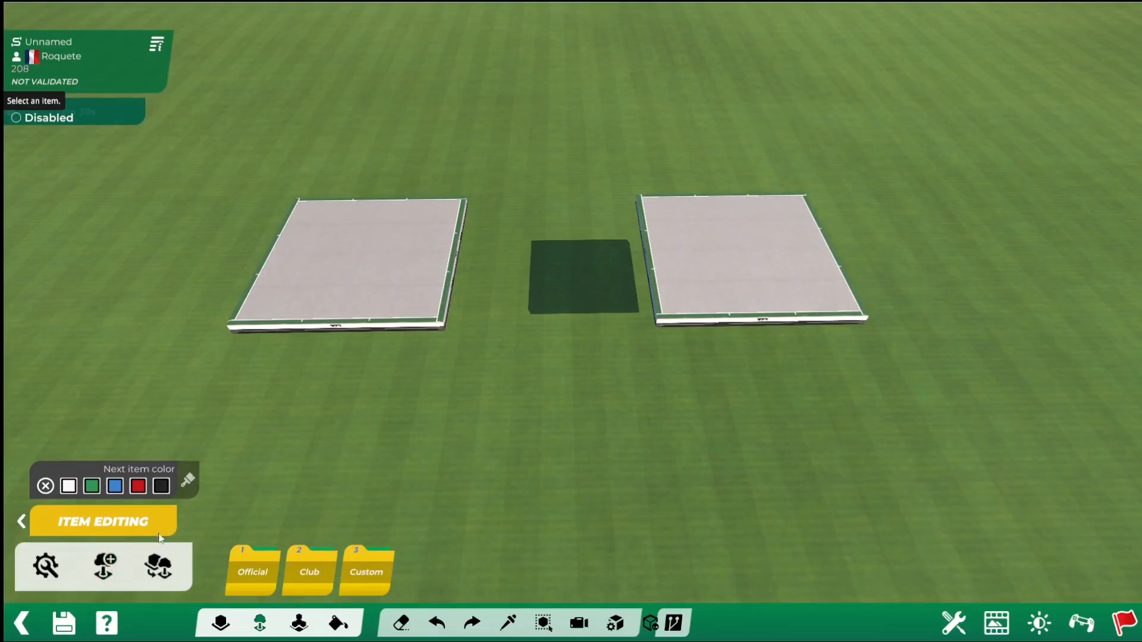
Create a new item on the empty grass and inspect its default cube mesh from several angles.
{"action": "left_click_drag", "start_coordinate": [159, 538], "coordinate": [81, 601], "text": "alt"}
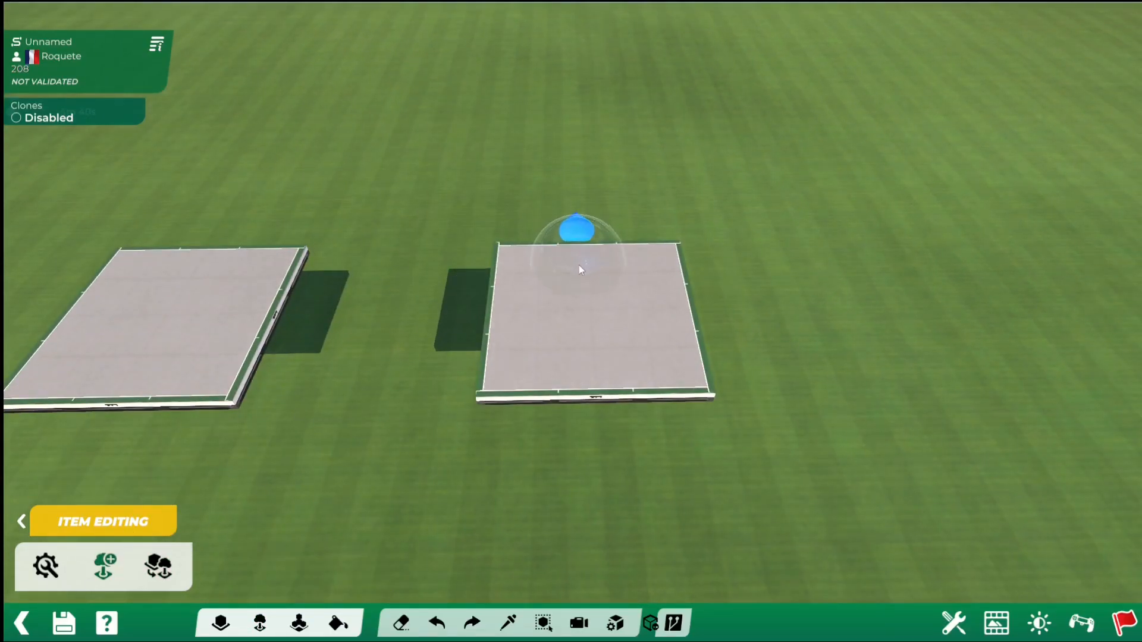
{"action": "left_click", "coordinate": [919, 355]}
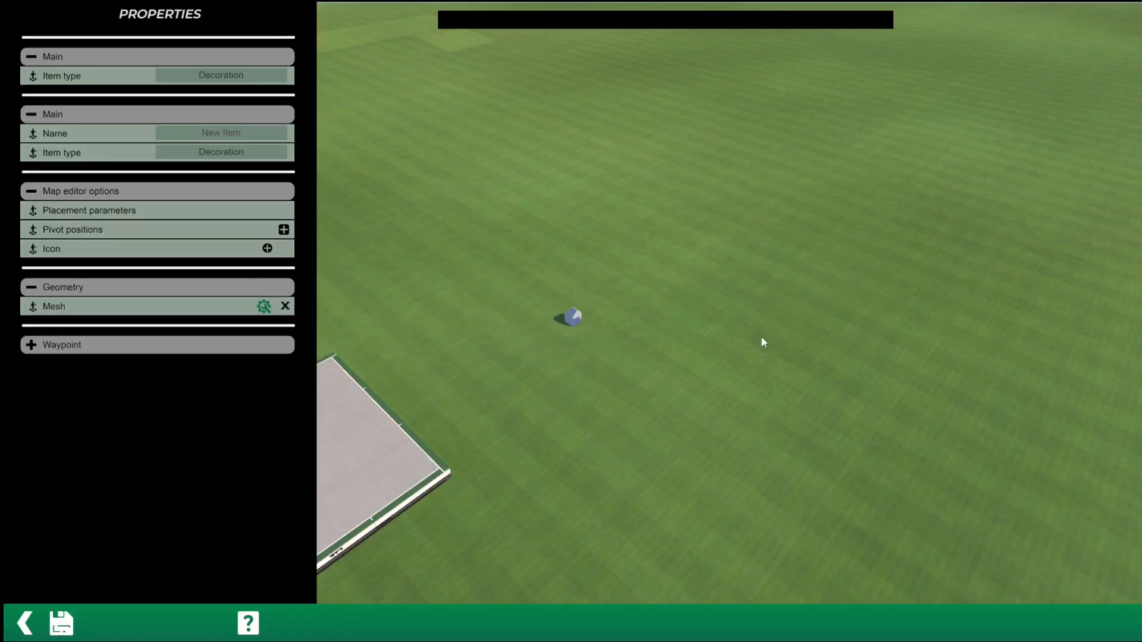
{"action": "left_click", "coordinate": [641, 359]}
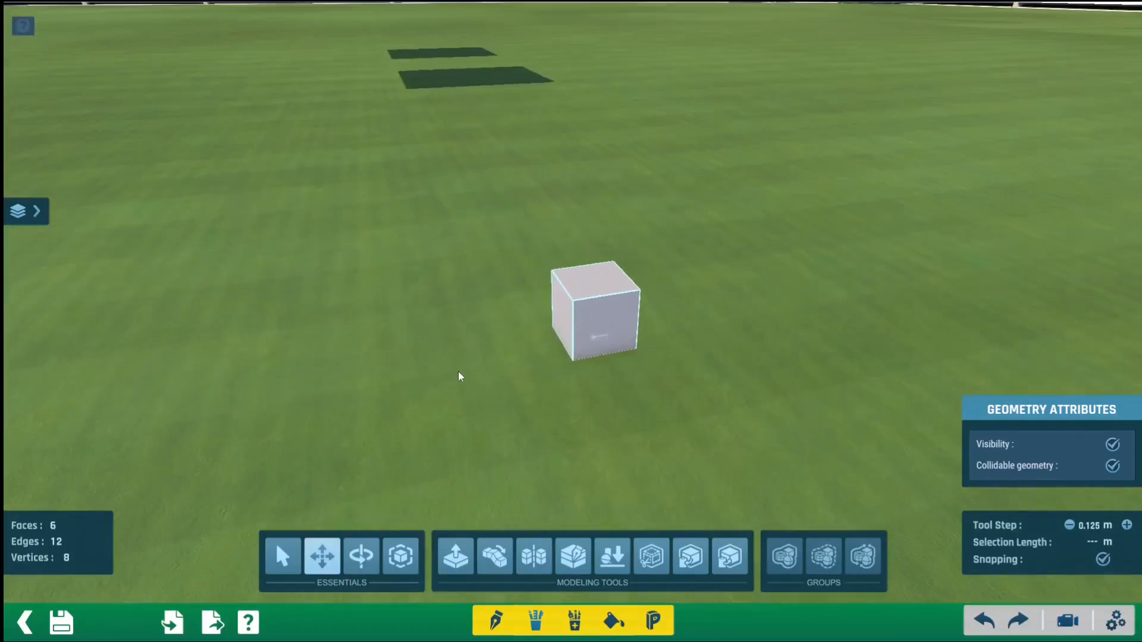
{"action": "right_click_drag", "start_coordinate": [577, 356], "coordinate": [332, 496], "text": "alt"}
Leave the mesh and item editors and discard the new cube item.
{"action": "left_click", "coordinate": [24, 623]}
{"action": "left_click", "coordinate": [23, 622]}
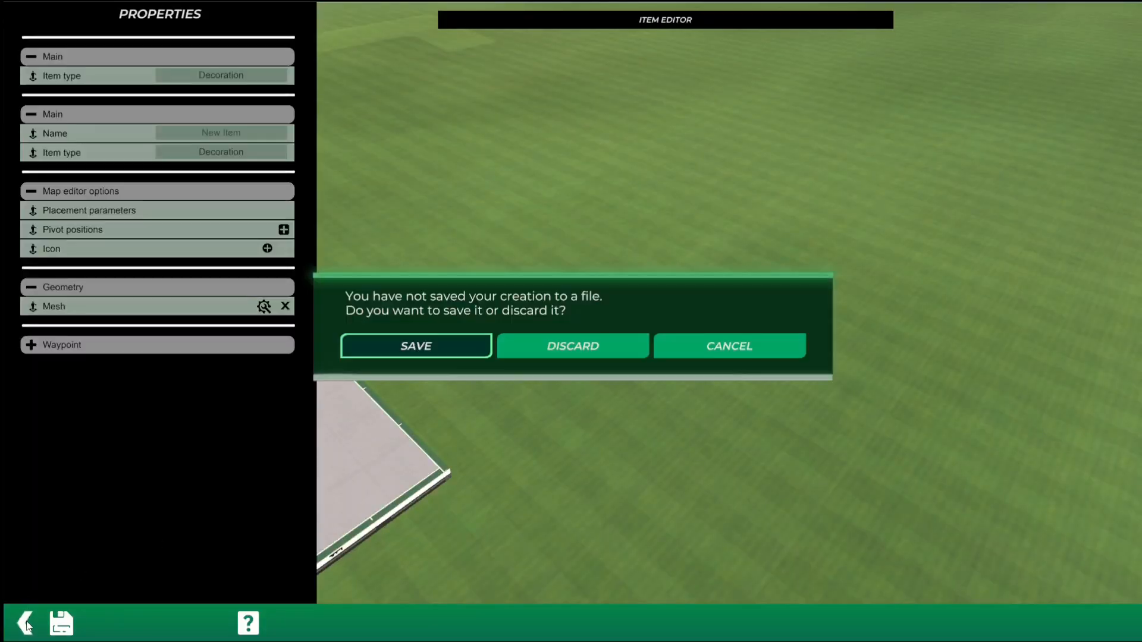
{"action": "left_click", "coordinate": [589, 348]}
Convert one of the placed platform blocks into an item and view its mesh with the geometry layers.
{"action": "key", "text": "F3"}
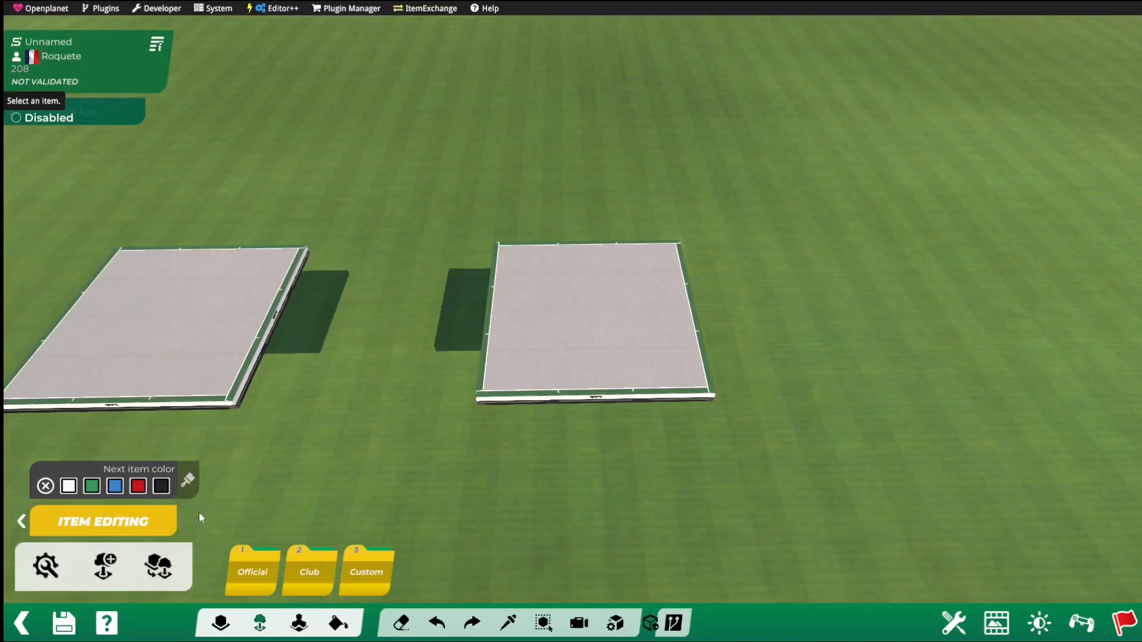
{"action": "left_click", "coordinate": [156, 573]}
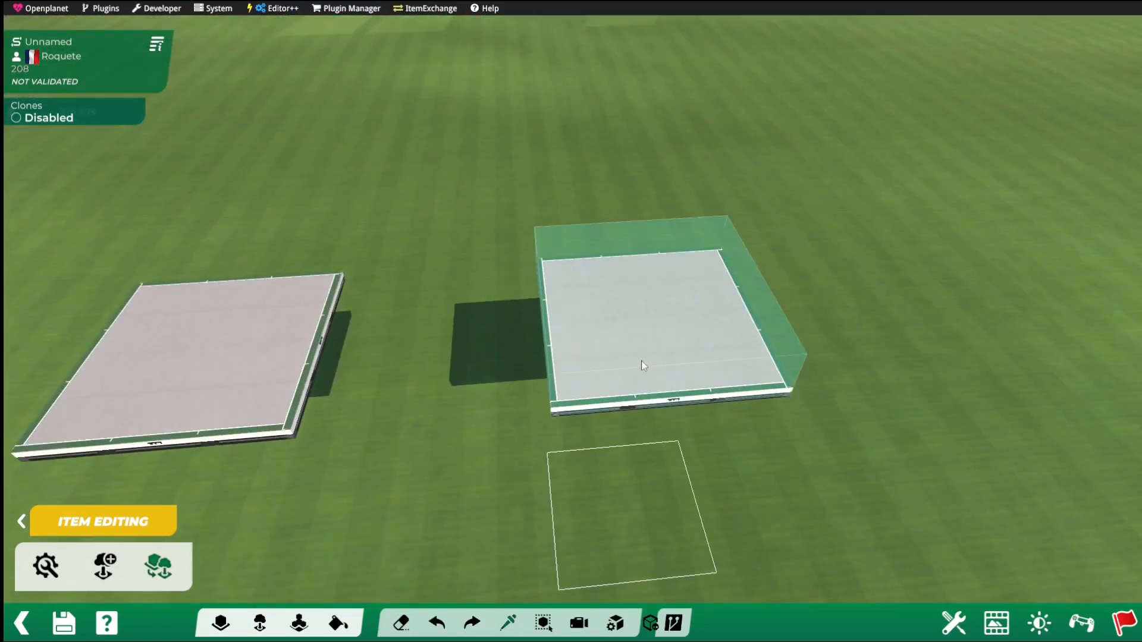
{"action": "left_click", "coordinate": [643, 365]}
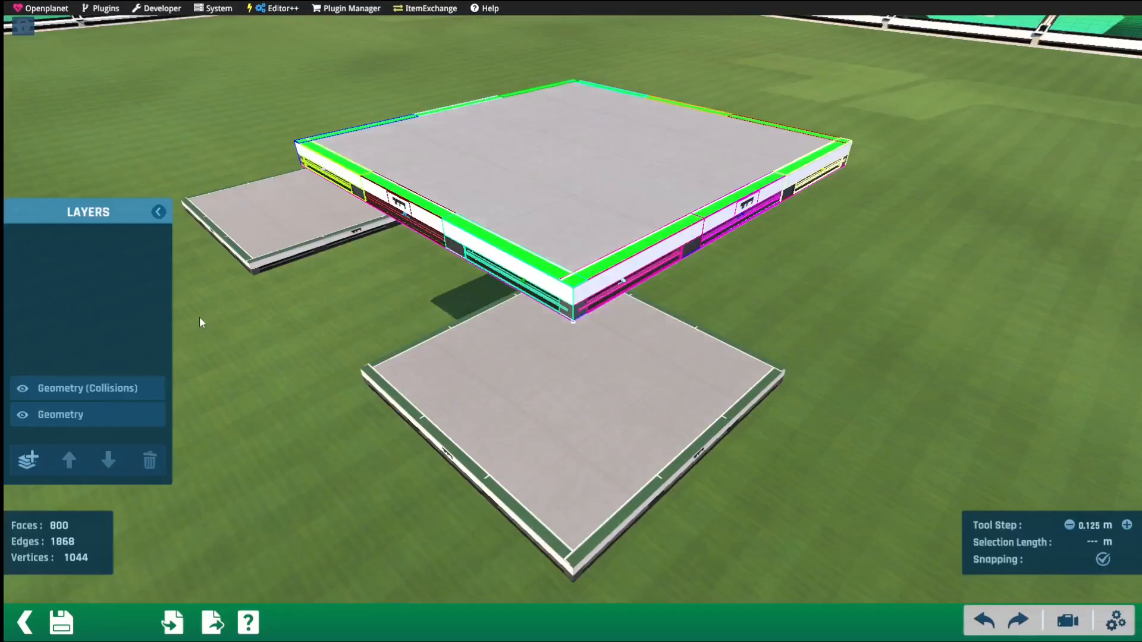
{"action": "right_click_drag", "start_coordinate": [373, 354], "coordinate": [339, 359], "text": "alt"}
{"action": "scroll", "coordinate": [568, 335], "scroll_direction": "down", "scroll_amount": 3}
{"action": "scroll", "coordinate": [663, 318], "scroll_direction": "up", "scroll_amount": 2}
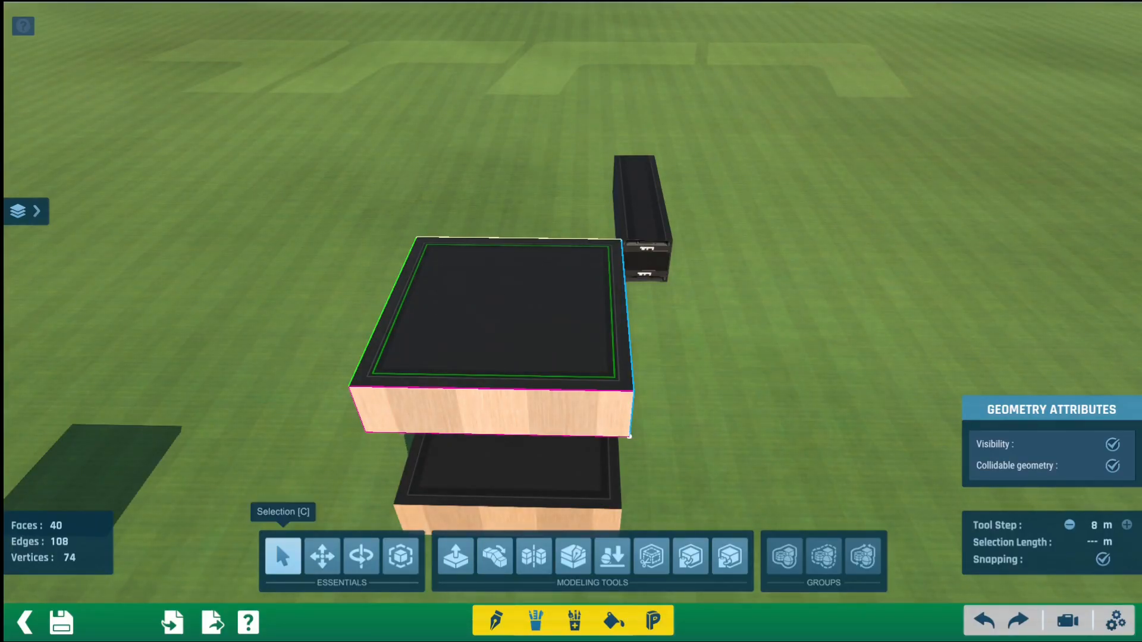
Try the Selection tool on the wood-sided block by selecting its faces, and clear the selection.
{"action": "scroll", "coordinate": [428, 415], "scroll_direction": "down", "scroll_amount": 5}
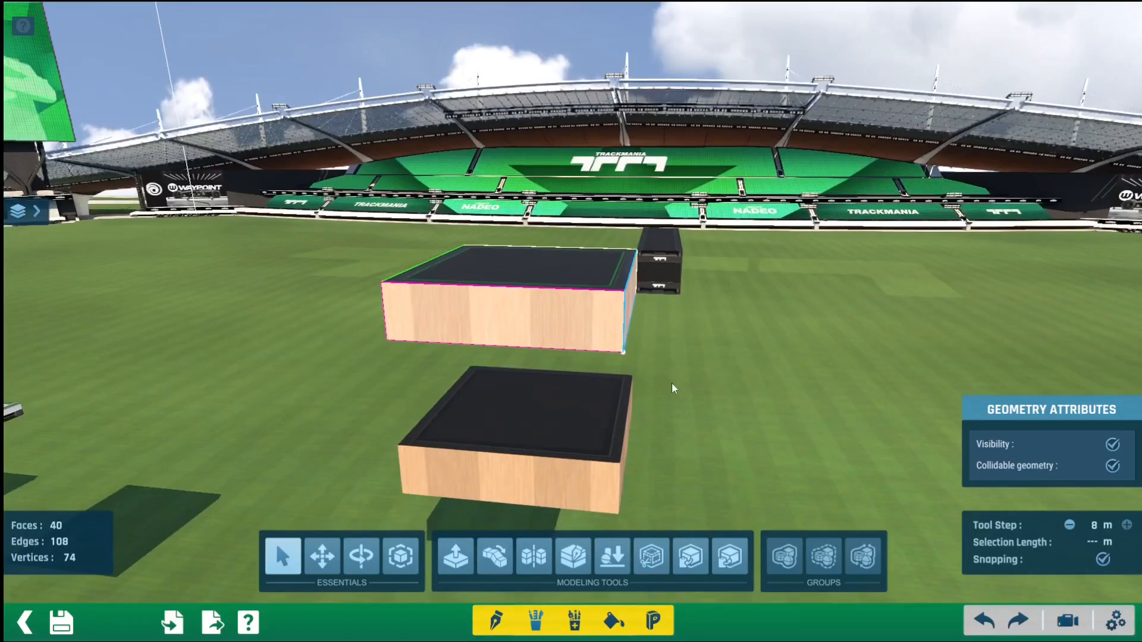
{"action": "left_click_drag", "start_coordinate": [764, 484], "coordinate": [357, 194]}
{"action": "right_click_drag", "start_coordinate": [277, 159], "coordinate": [237, 392]}
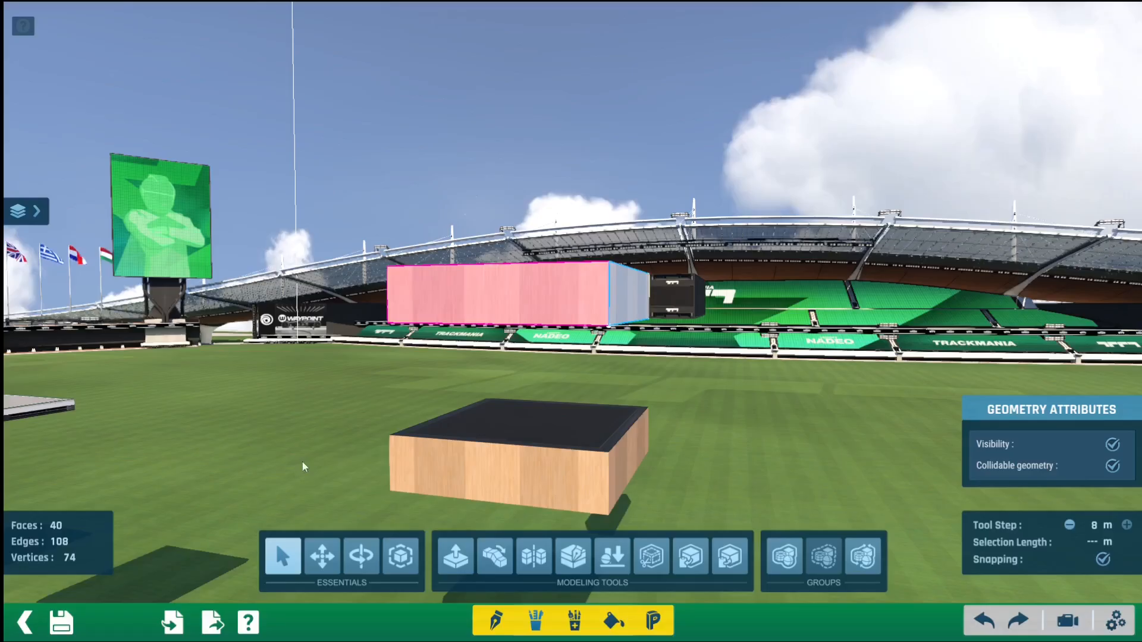
{"action": "right_click_drag", "start_coordinate": [302, 462], "coordinate": [431, 461]}
{"action": "right_click_drag", "start_coordinate": [690, 405], "coordinate": [701, 354]}
{"action": "scroll", "coordinate": [714, 378], "scroll_direction": "up", "scroll_amount": 3}
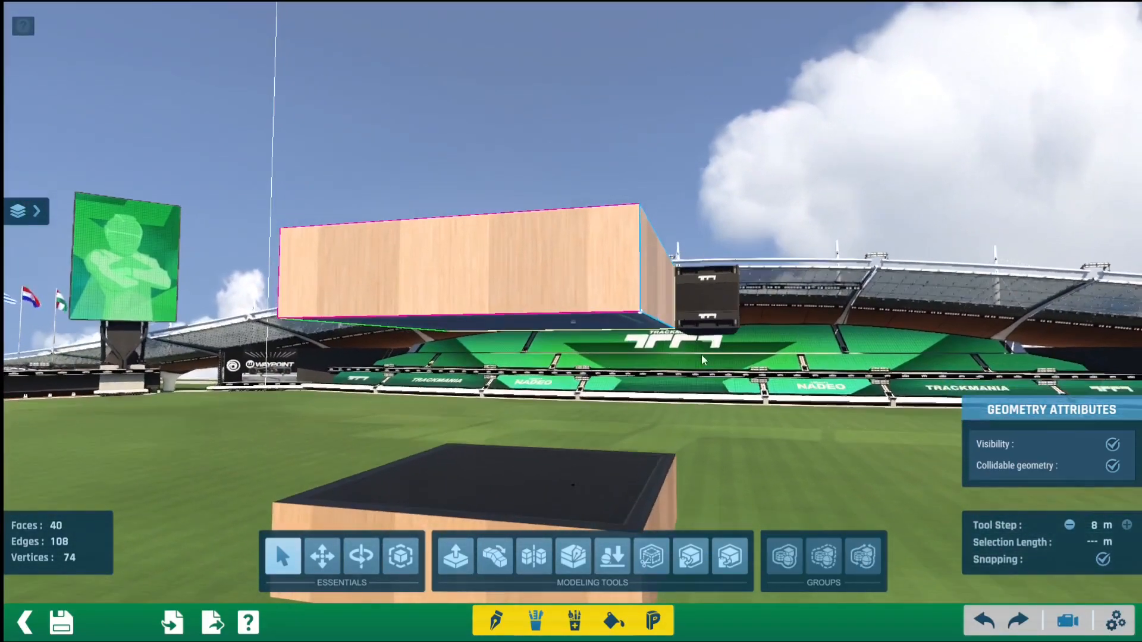
{"action": "left_click", "coordinate": [630, 297]}
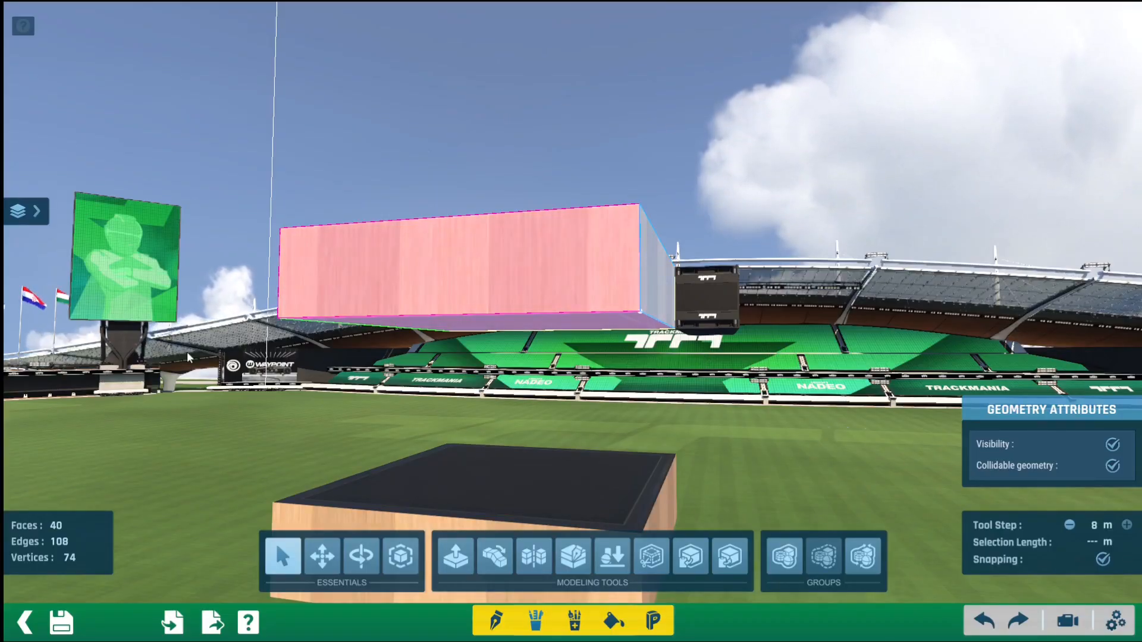
{"action": "left_click", "coordinate": [712, 427]}
{"action": "right_click_drag", "start_coordinate": [712, 428], "coordinate": [700, 452], "text": "alt"}
{"action": "right_click_drag", "start_coordinate": [567, 405], "coordinate": [551, 446], "text": "alt"}
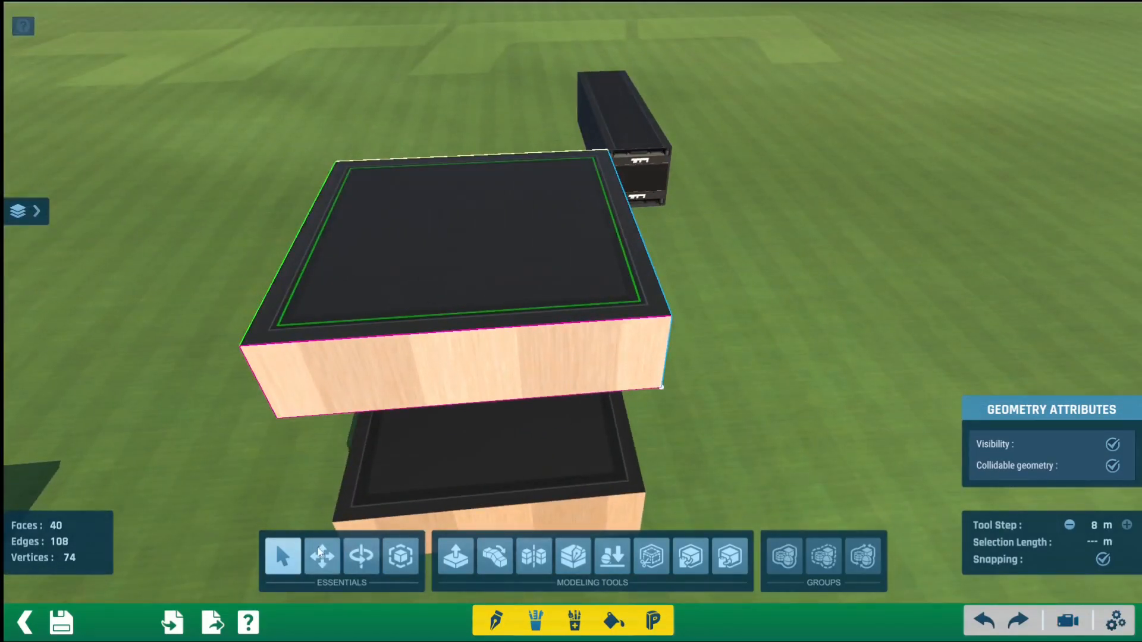
Activate the Move tool for the wood-sided block and set its tool step to 4 m.
{"action": "left_click", "coordinate": [312, 554]}
{"action": "right_click_drag", "start_coordinate": [767, 399], "coordinate": [692, 395], "text": "alt"}
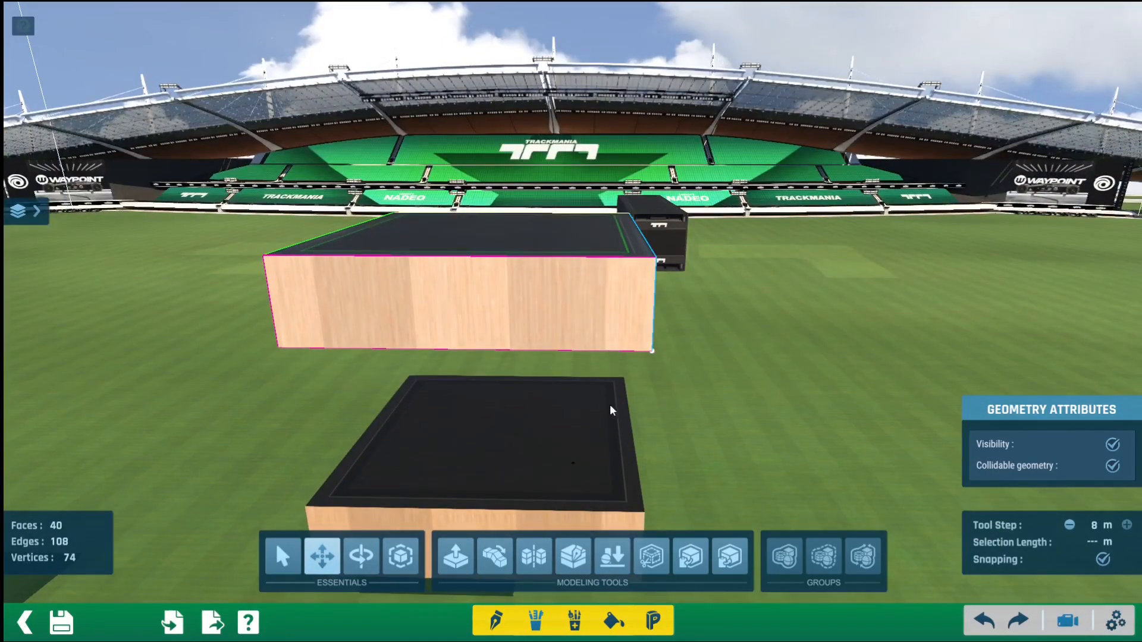
{"action": "right_click_drag", "start_coordinate": [611, 410], "coordinate": [682, 475], "text": "alt"}
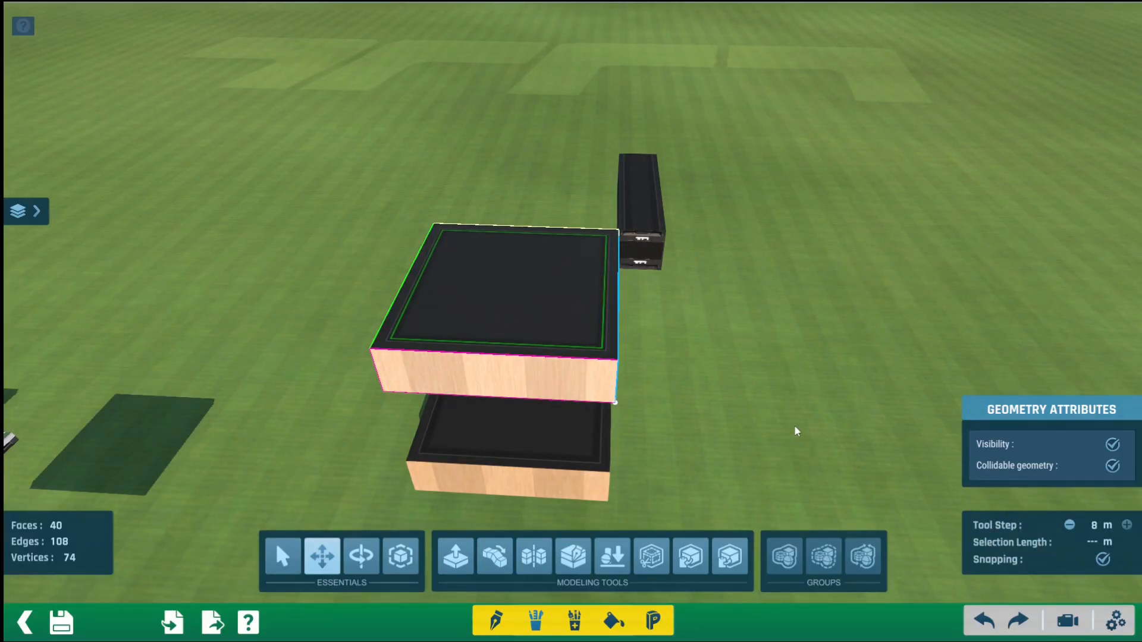
{"action": "scroll", "coordinate": [740, 413], "scroll_direction": "up", "scroll_amount": 5}
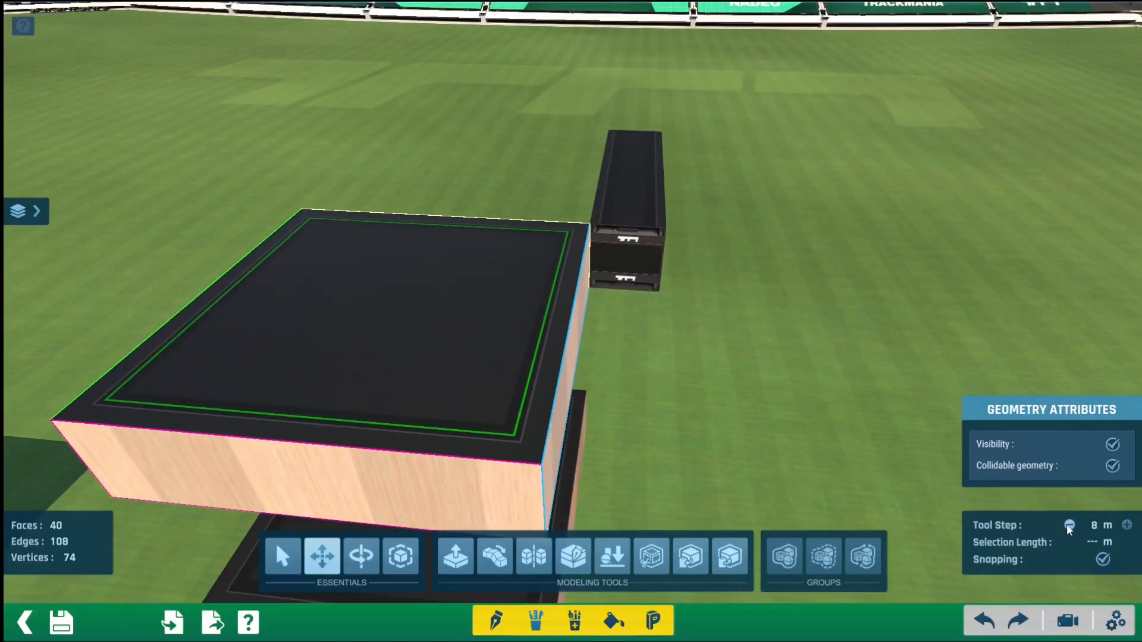
{"action": "left_click", "coordinate": [1069, 525]}
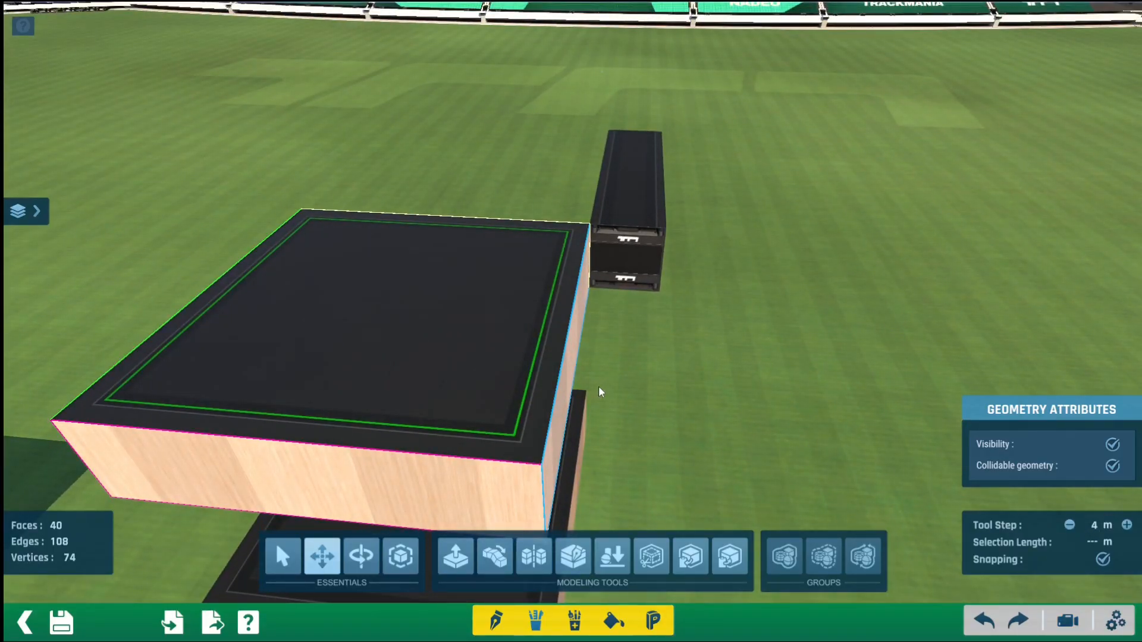
{"action": "mouse_move", "coordinate": [690, 386]}
{"action": "right_mouse_down", "text": "alt"}
{"action": "mouse_move", "coordinate": [622, 355]}
{"action": "mouse_move", "coordinate": [681, 396]}
{"action": "right_mouse_up", "text": "alt"}
{"action": "scroll", "coordinate": [621, 365], "scroll_direction": "up", "scroll_amount": 3}
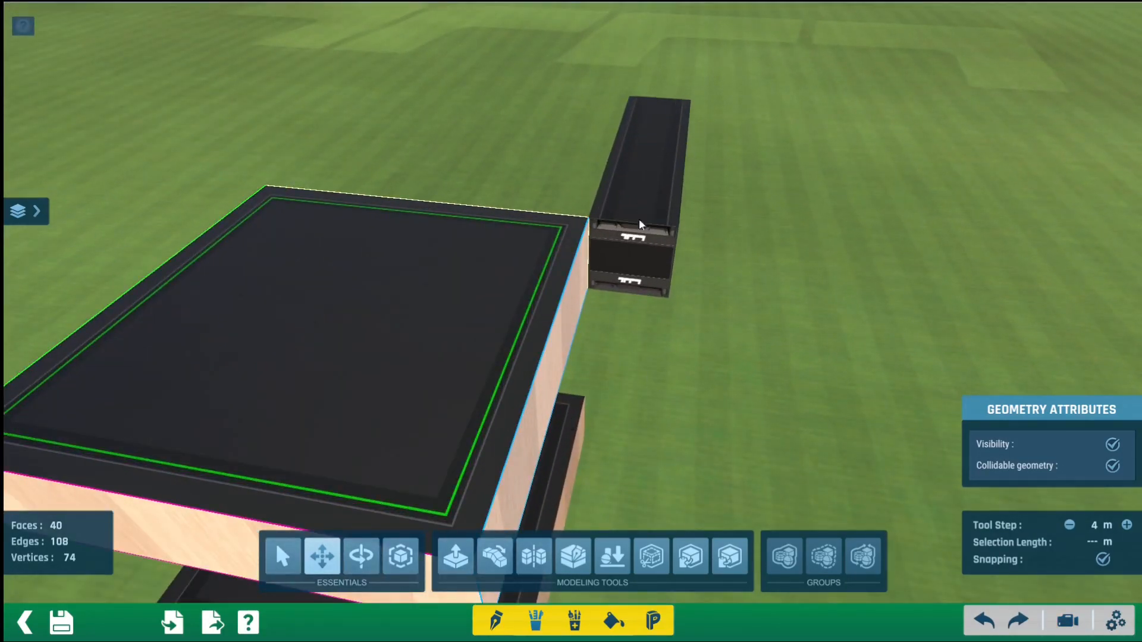
{"action": "right_click_drag", "start_coordinate": [639, 219], "coordinate": [658, 254], "text": "alt"}
Select all of the block's geometry and try moving it with an 8 m tool step, undoing the move.
{"action": "key", "text": "ctrl+a"}
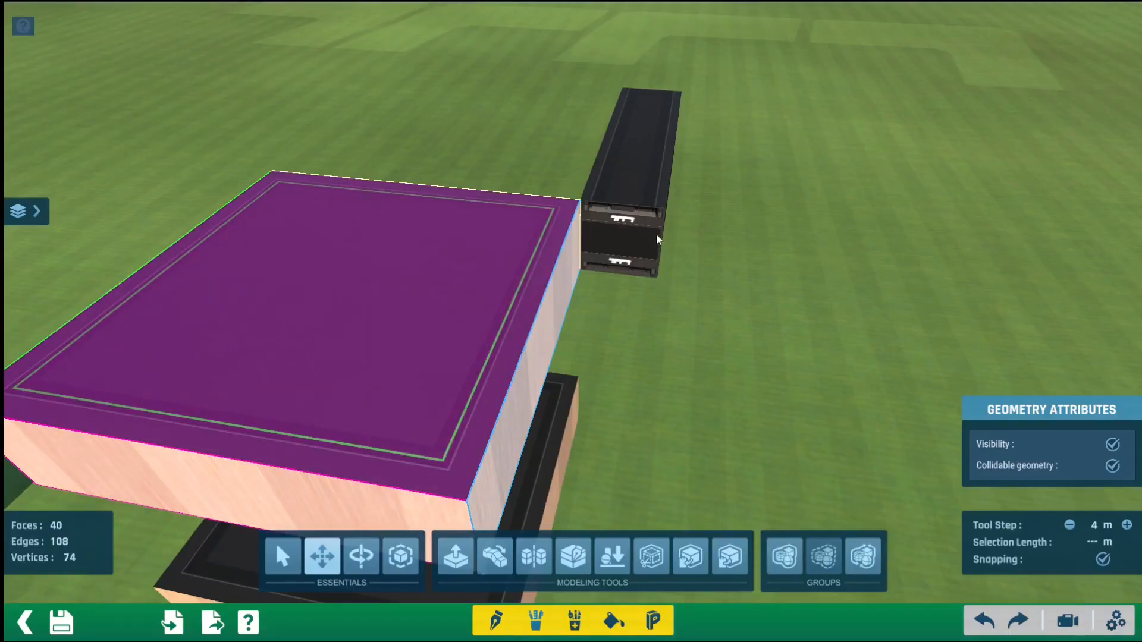
{"action": "left_click", "coordinate": [1127, 524]}
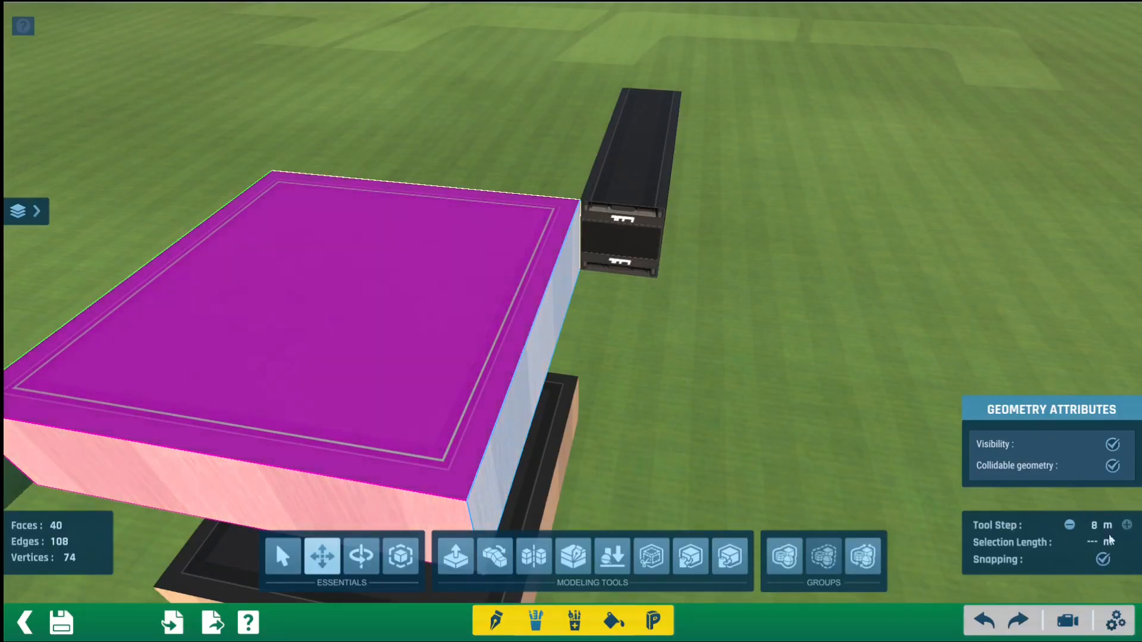
{"action": "left_click_drag", "start_coordinate": [387, 308], "coordinate": [506, 319]}
{"action": "key", "text": "ctrl+z"}
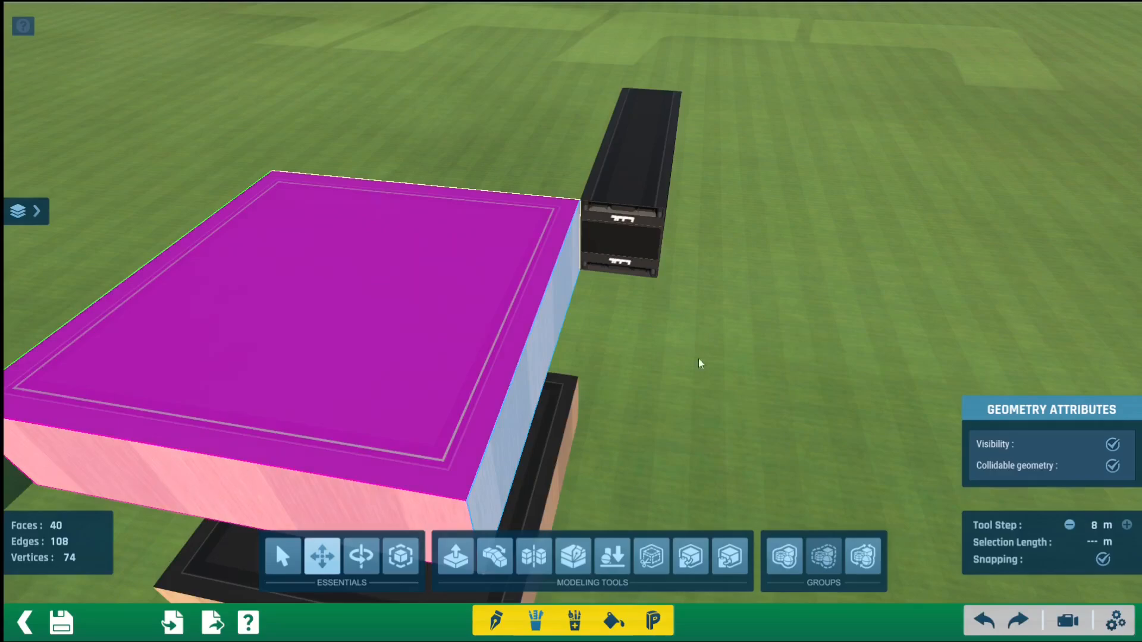
Set the Move tool step to 0.004 m and shift the selected block by a small amount.
{"action": "right_click_drag", "start_coordinate": [965, 466], "coordinate": [839, 387]}
{"action": "left_click", "coordinate": [1069, 525]}
{"action": "left_click", "coordinate": [1069, 525]}
{"action": "left_click", "coordinate": [1070, 525]}
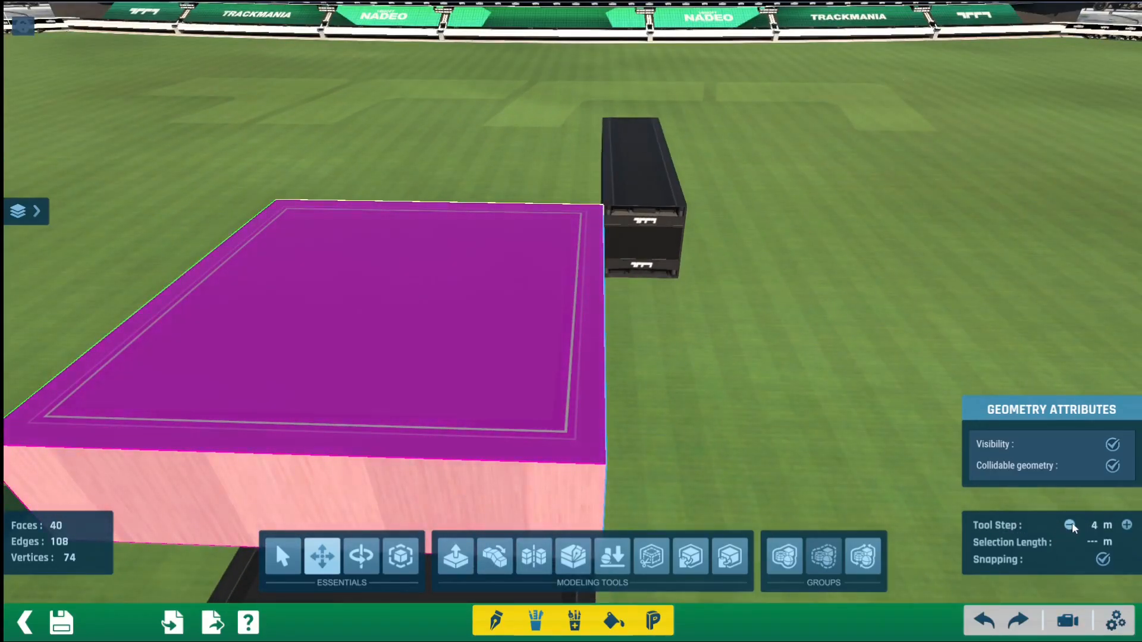
{"action": "left_click", "coordinate": [1069, 525]}
{"action": "left_click", "coordinate": [1070, 525]}
{"action": "left_click", "coordinate": [1069, 525]}
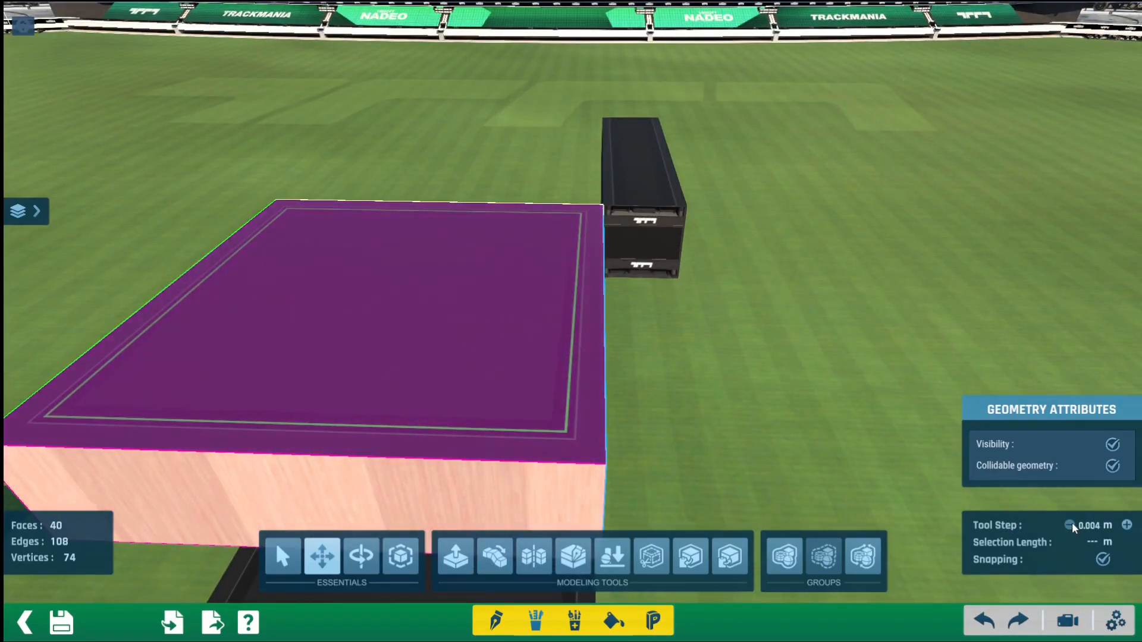
{"action": "left_click", "coordinate": [1069, 525]}
{"action": "left_click", "coordinate": [1069, 525]}
{"action": "right_click_drag", "start_coordinate": [1065, 499], "coordinate": [761, 389]}
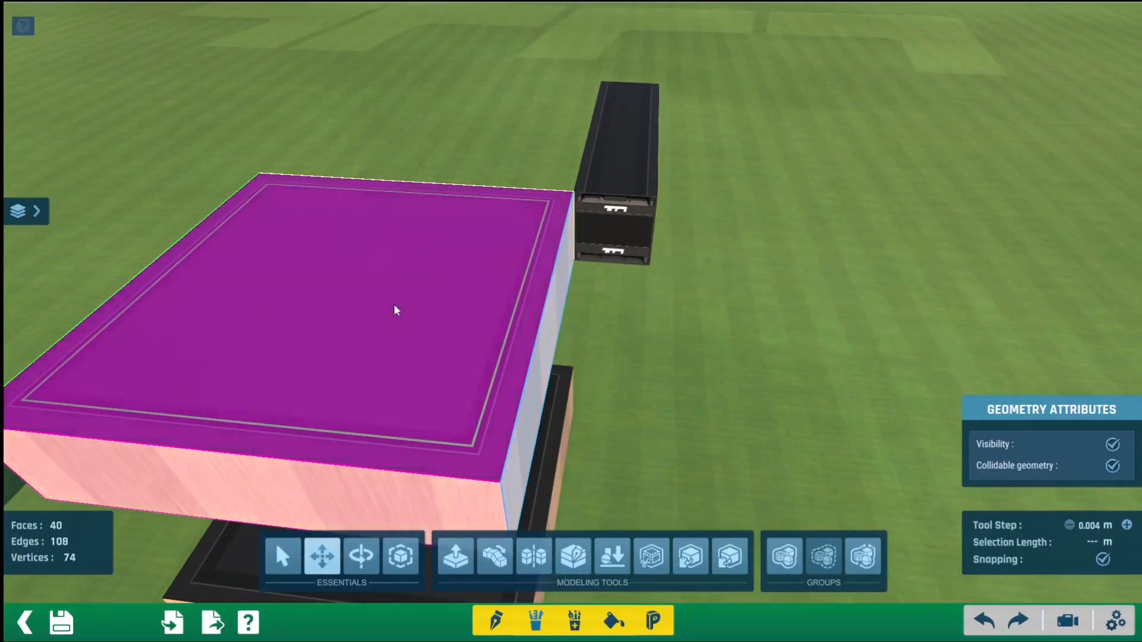
{"action": "left_click_drag", "start_coordinate": [393, 305], "coordinate": [416, 309]}
Try rotating the selected wood-sided block onto its side with the Rotate tool at a 10° tool step, and undo the rotation.
{"action": "right_click_drag", "start_coordinate": [630, 387], "coordinate": [765, 506]}
{"action": "left_click", "coordinate": [360, 559]}
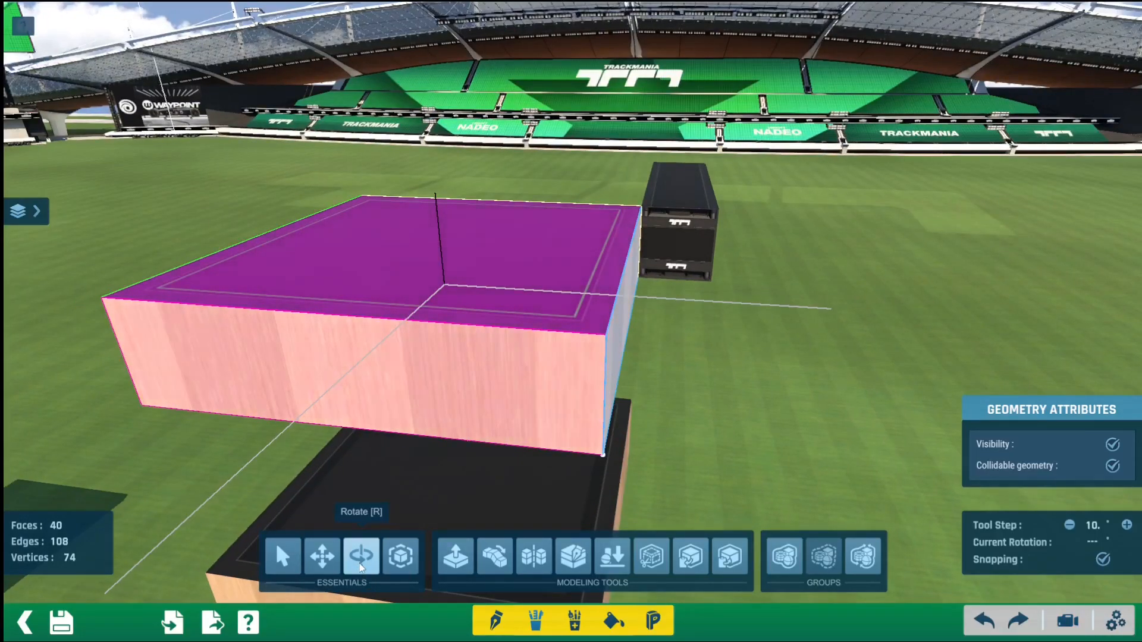
{"action": "mouse_move", "coordinate": [738, 392]}
{"action": "right_mouse_down"}
{"action": "mouse_move", "coordinate": [755, 369]}
{"action": "mouse_move", "coordinate": [684, 383]}
{"action": "mouse_move", "coordinate": [811, 398]}
{"action": "mouse_move", "coordinate": [727, 399]}
{"action": "right_mouse_up"}
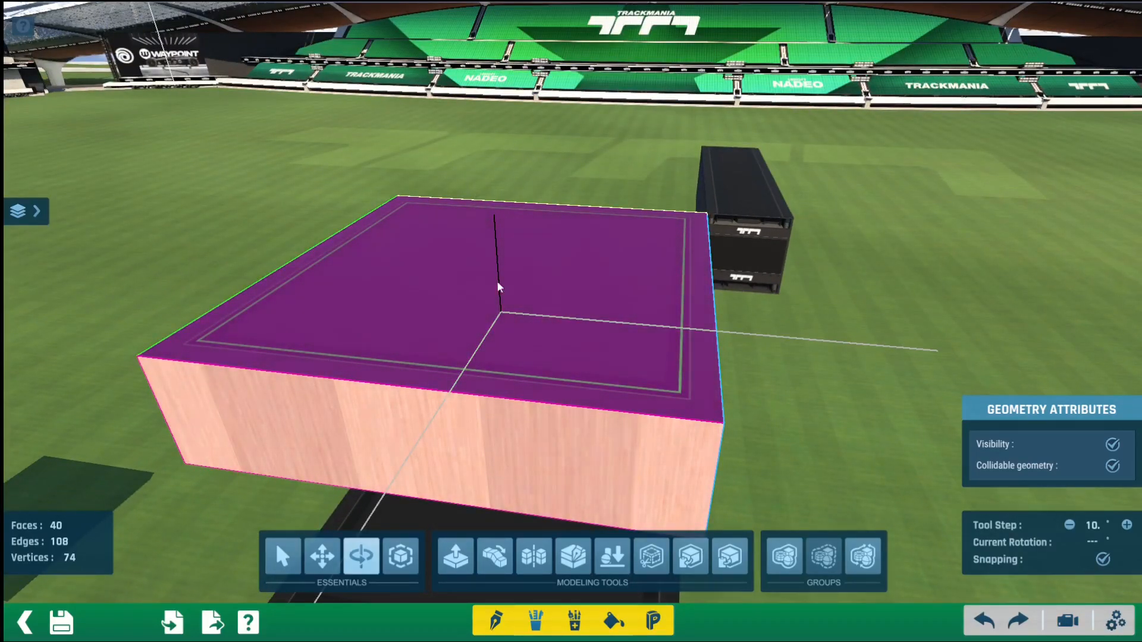
{"action": "right_click_drag", "start_coordinate": [498, 282], "coordinate": [520, 312]}
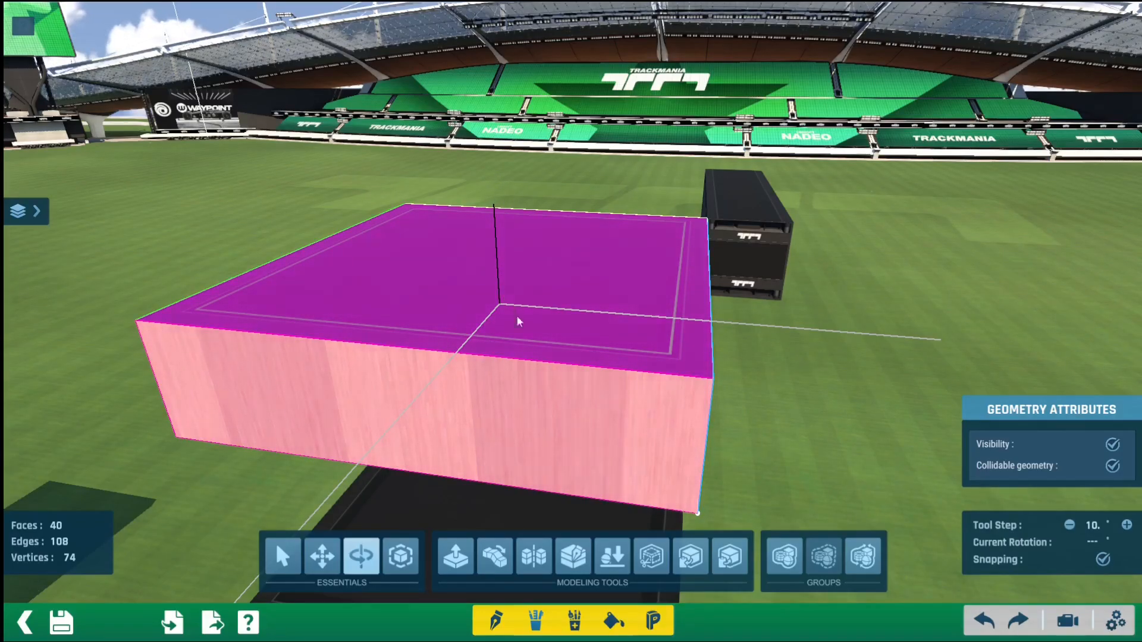
{"action": "right_click_drag", "start_coordinate": [516, 315], "coordinate": [551, 320]}
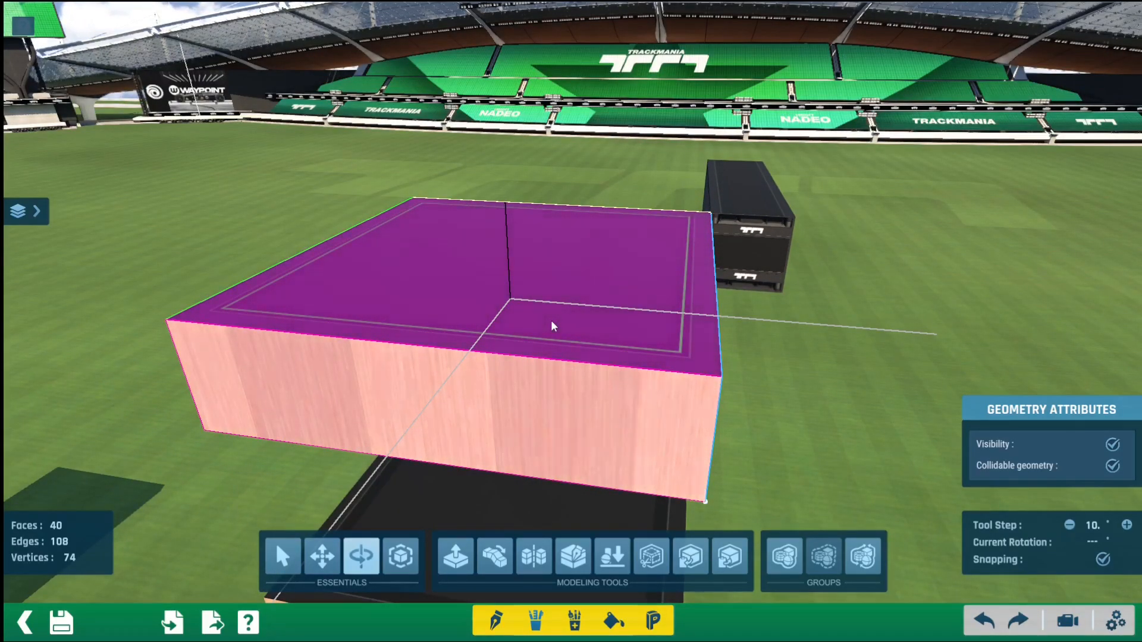
{"action": "right_click", "coordinate": [552, 322]}
{"action": "right_click_drag", "start_coordinate": [509, 331], "coordinate": [585, 277]}
{"action": "left_click_drag", "start_coordinate": [585, 277], "coordinate": [494, 235]}
{"action": "right_click_drag", "start_coordinate": [495, 234], "coordinate": [597, 256]}
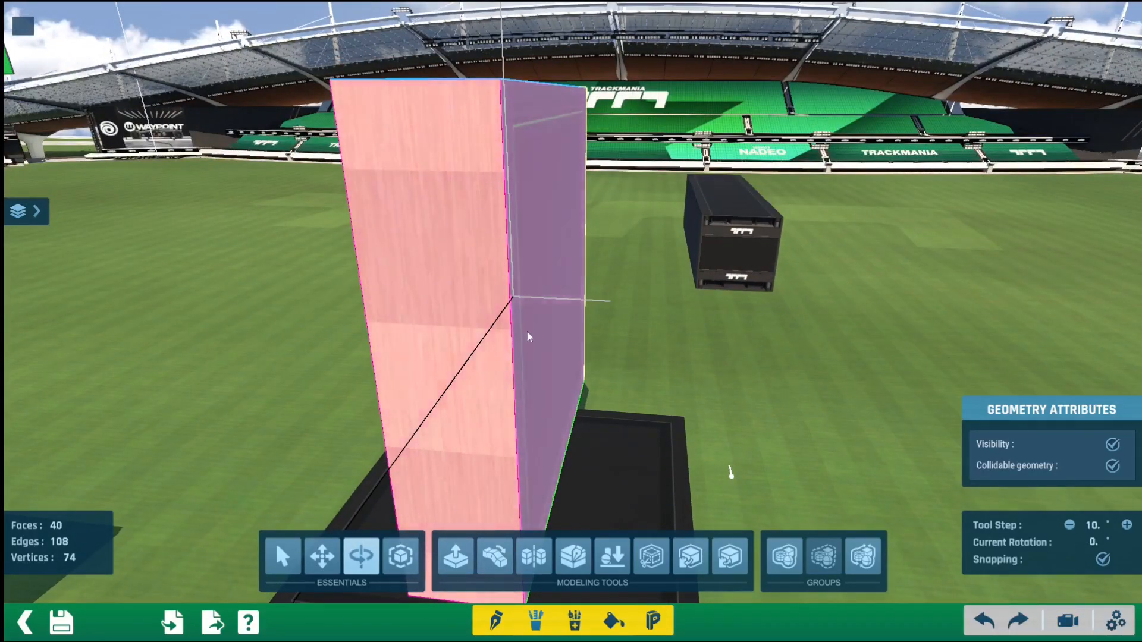
{"action": "left_click_drag", "start_coordinate": [476, 270], "coordinate": [851, 333]}
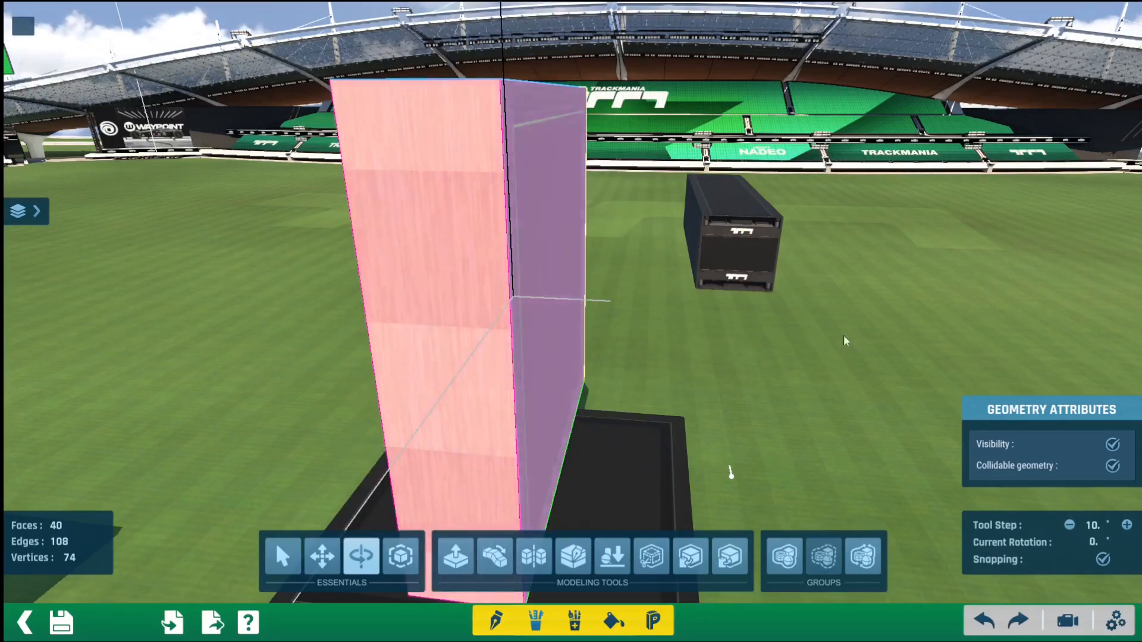
{"action": "key", "text": "ctrl+z"}
Activate the Scale tool for the selected wood-sided block and set its tool step to 25%.
{"action": "left_click", "coordinate": [400, 556]}
{"action": "right_click_drag", "start_coordinate": [526, 487], "coordinate": [591, 481]}
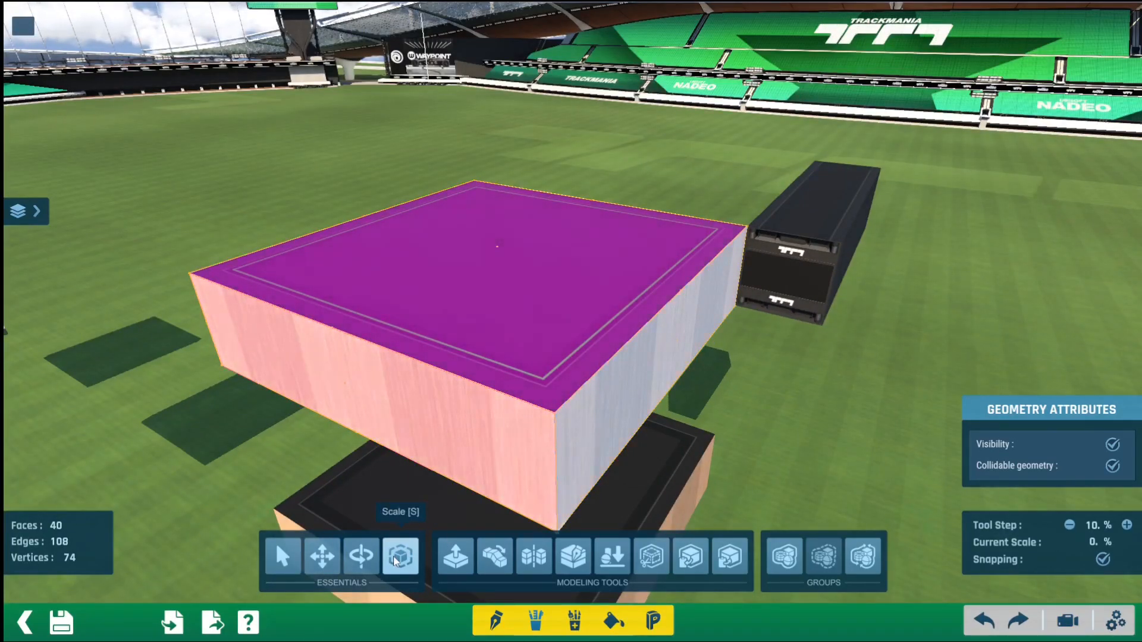
{"action": "scroll", "coordinate": [584, 361], "scroll_direction": "down", "scroll_amount": 2}
{"action": "right_click_drag", "start_coordinate": [772, 416], "coordinate": [626, 386]}
{"action": "scroll", "coordinate": [626, 386], "scroll_direction": "up", "scroll_amount": 2}
{"action": "right_click_drag", "start_coordinate": [595, 452], "coordinate": [549, 299]}
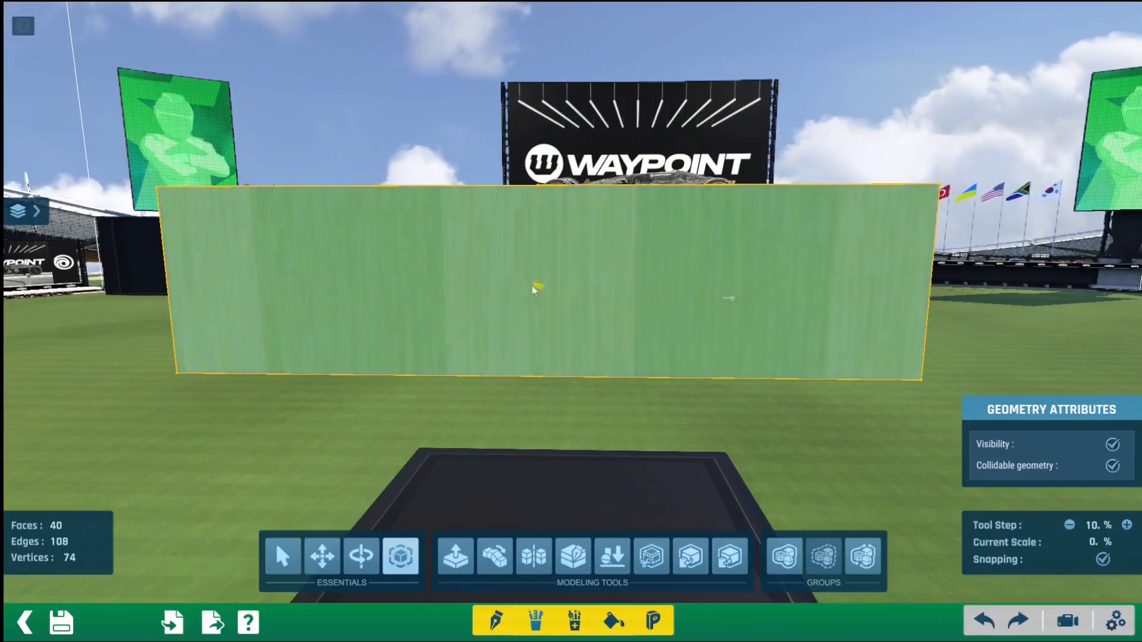
{"action": "right_click_drag", "start_coordinate": [535, 291], "coordinate": [407, 349]}
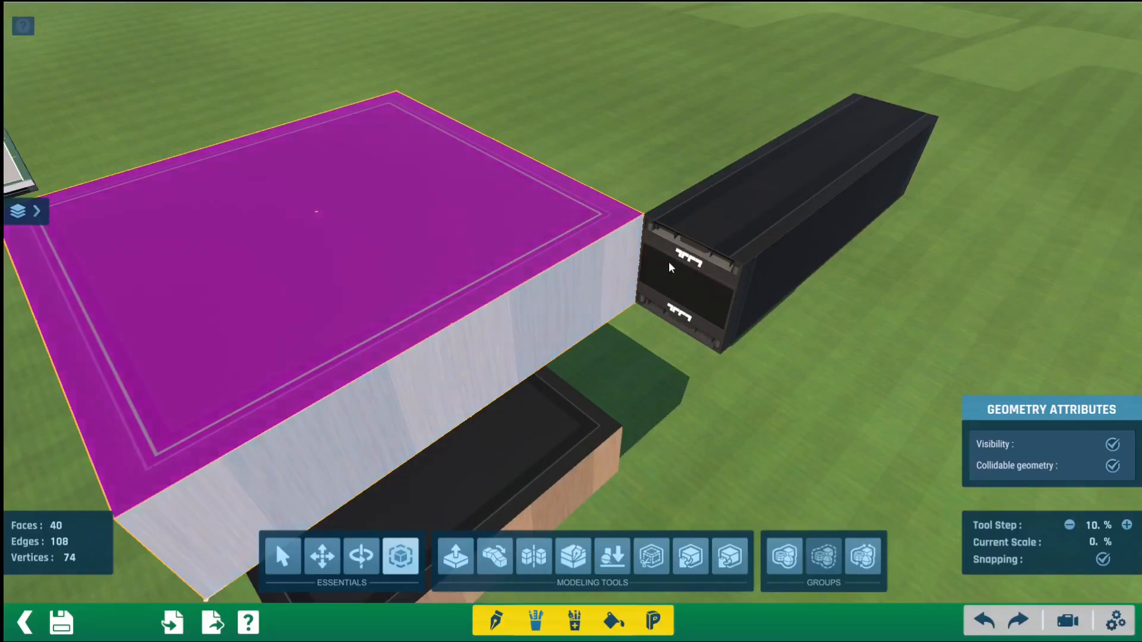
{"action": "scroll", "coordinate": [606, 373], "scroll_direction": "down", "scroll_amount": 2}
{"action": "right_click_drag", "start_coordinate": [588, 373], "coordinate": [649, 367]}
{"action": "scroll", "coordinate": [648, 368], "scroll_direction": "up", "scroll_amount": 2}
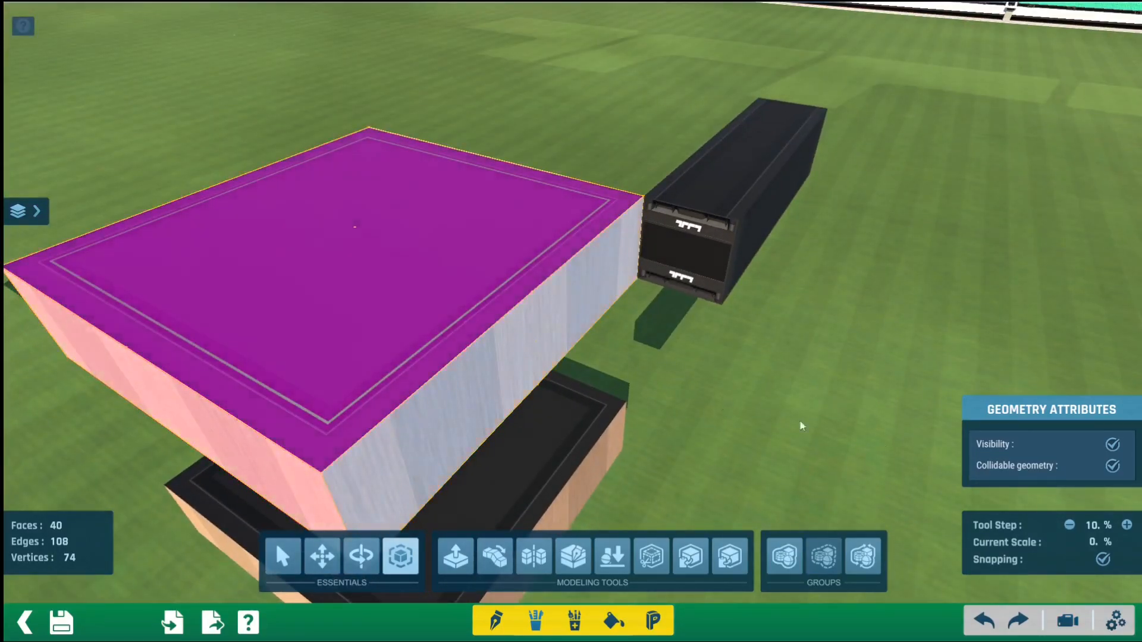
{"action": "left_click", "coordinate": [1127, 525]}
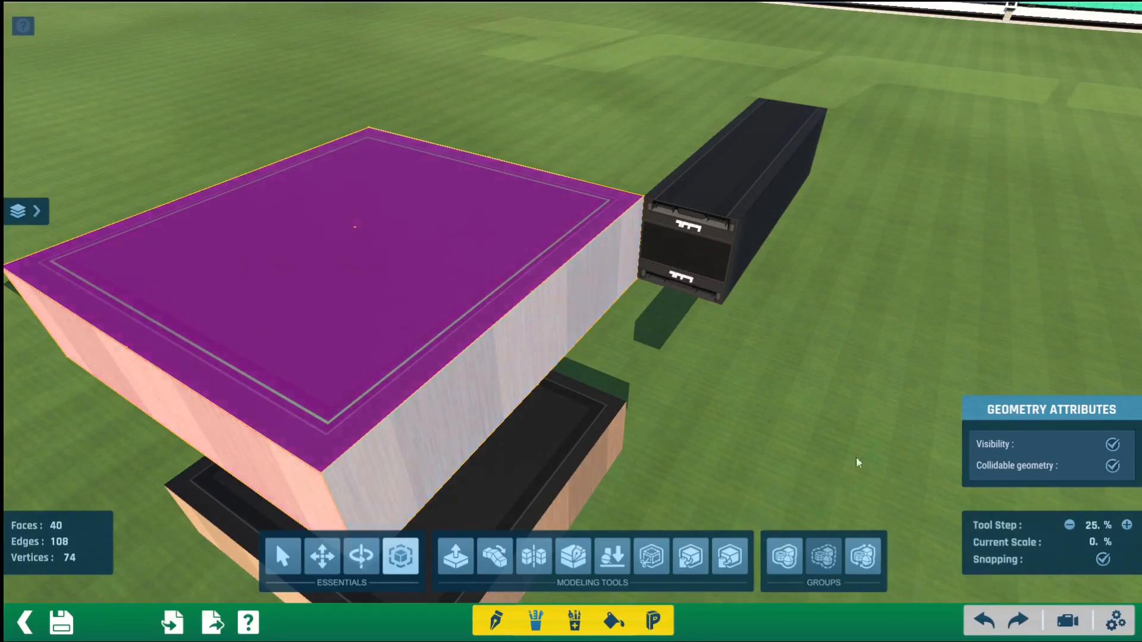
Try stretching the block sideways along a single axis to 150% from its side face, and return it to 100%.
{"action": "left_click_drag", "start_coordinate": [535, 344], "coordinate": [733, 310]}
{"action": "middle_click_drag", "start_coordinate": [733, 314], "coordinate": [628, 321]}
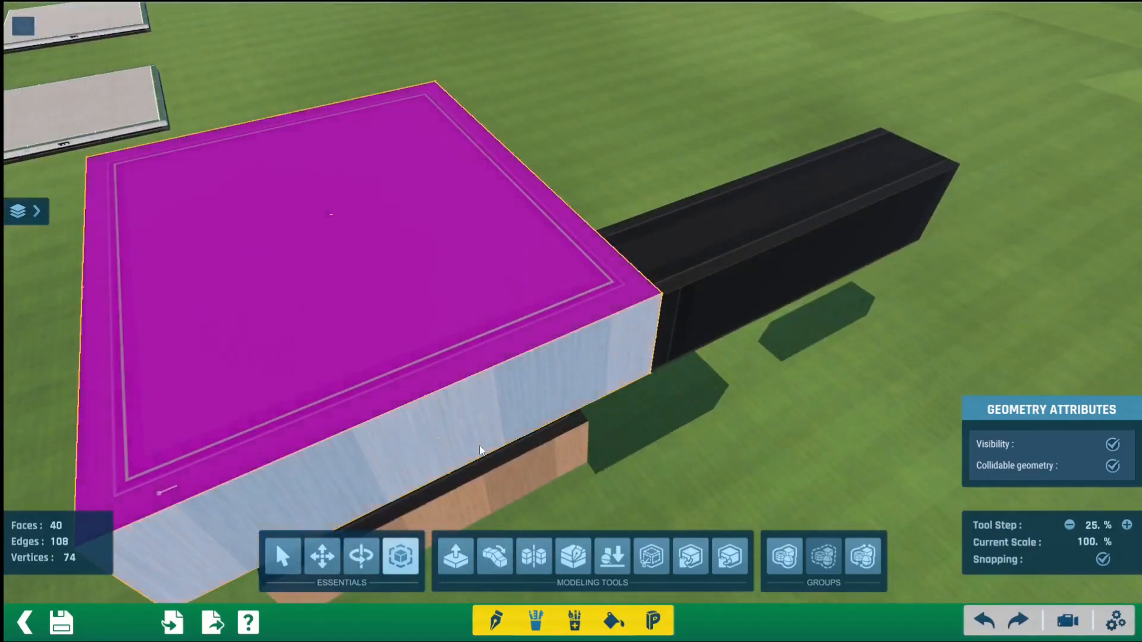
{"action": "scroll", "coordinate": [590, 422], "scroll_direction": "down", "scroll_amount": 5}
{"action": "middle_click_drag", "start_coordinate": [590, 419], "coordinate": [647, 355]}
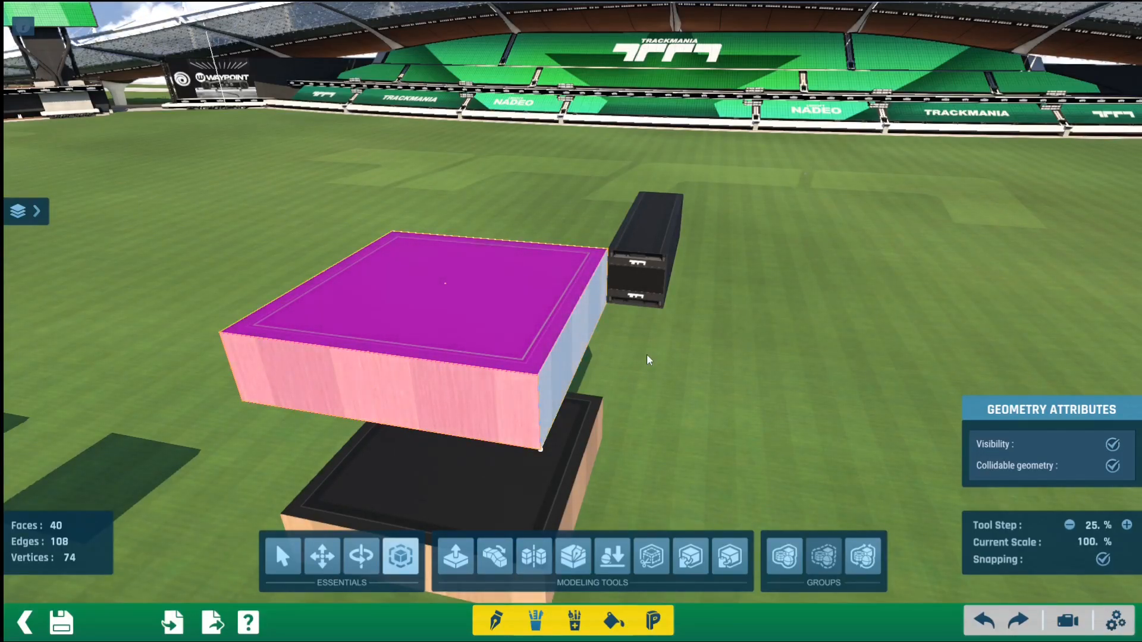
{"action": "left_click", "coordinate": [582, 331]}
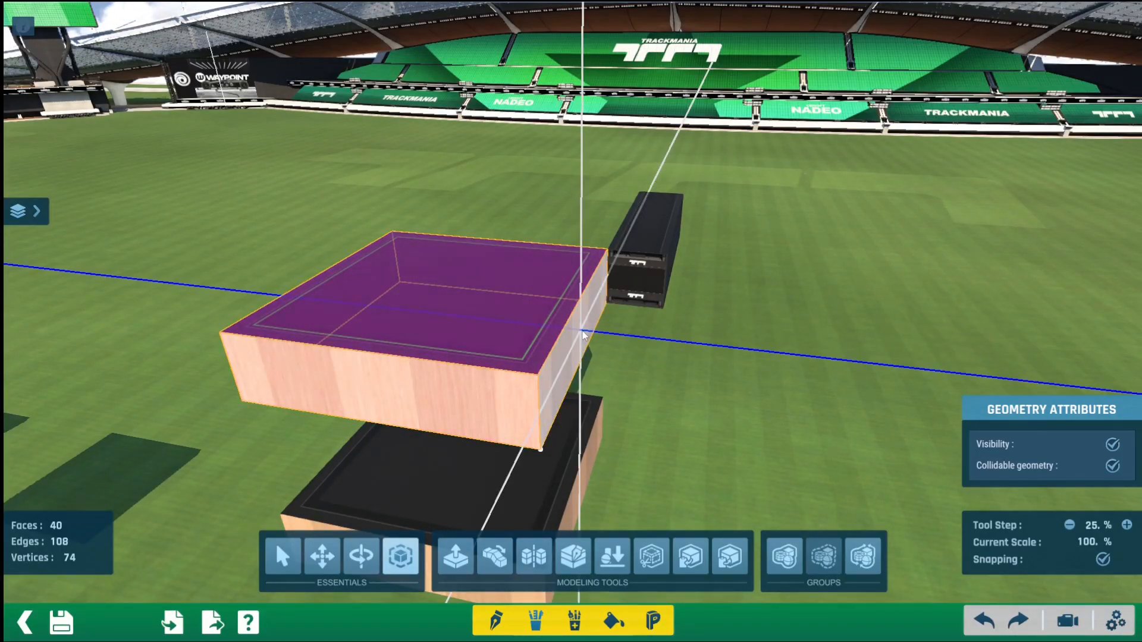
{"action": "left_click_drag", "start_coordinate": [586, 337], "coordinate": [648, 344]}
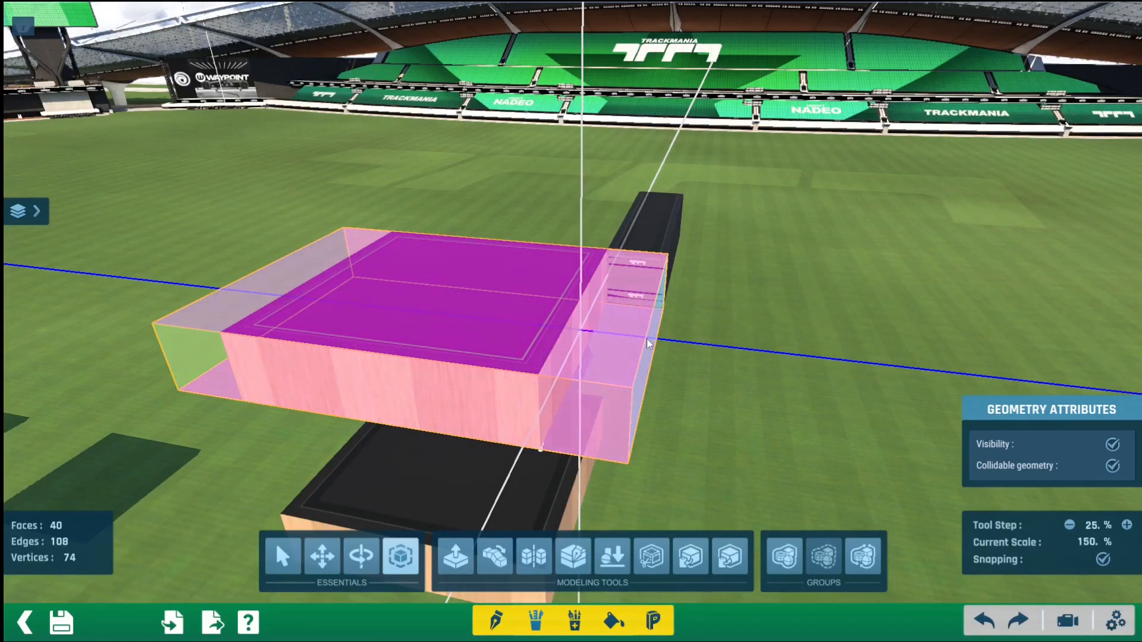
{"action": "left_click_drag", "start_coordinate": [648, 342], "coordinate": [648, 338]}
{"action": "right_click_drag", "start_coordinate": [647, 338], "coordinate": [642, 367]}
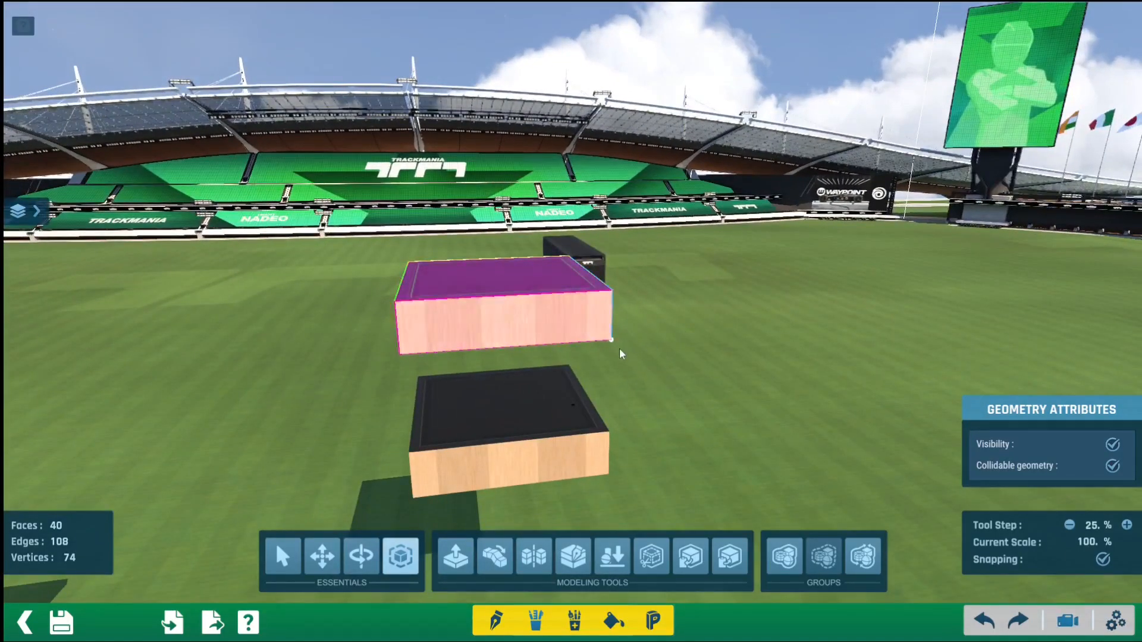
Try enlarging the whole block with the Scale tool, and undo the enlargement.
{"action": "scroll", "coordinate": [625, 327], "scroll_direction": "up", "scroll_amount": 2}
{"action": "left_click_drag", "start_coordinate": [631, 316], "coordinate": [777, 144]}
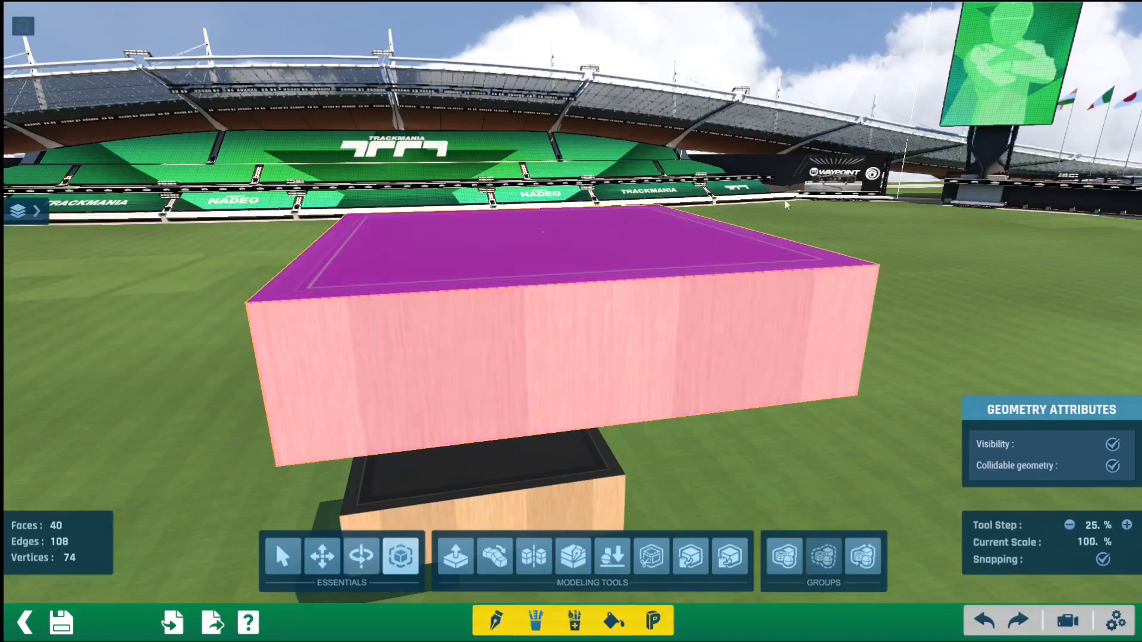
{"action": "key", "text": "ctrl+z"}
Lower the Scale tool step to 0% and try scaling the block from its side face.
{"action": "right_click_drag", "start_coordinate": [785, 204], "coordinate": [747, 251], "text": "alt"}
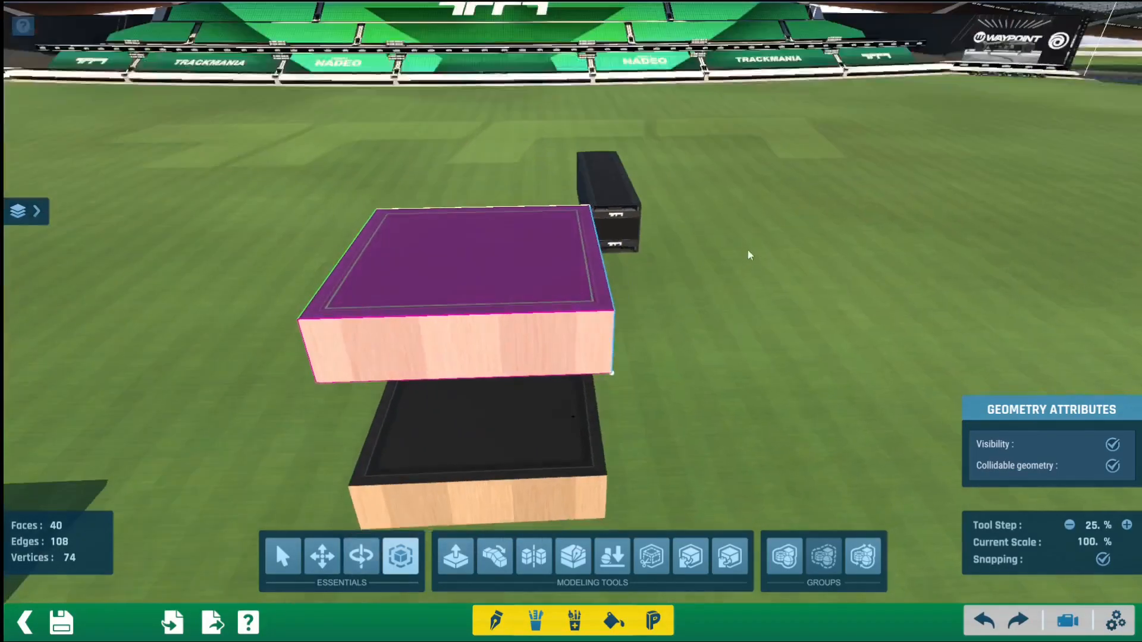
{"action": "scroll", "coordinate": [745, 299], "scroll_direction": "up", "scroll_amount": 3}
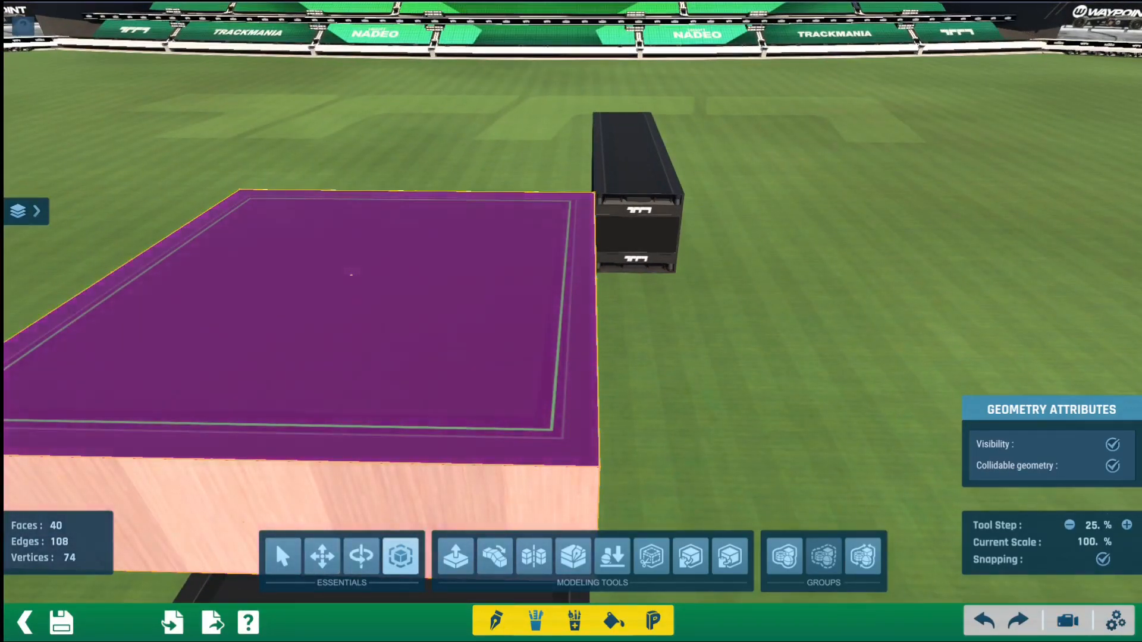
{"action": "left_click", "coordinate": [1070, 525]}
{"action": "left_click", "coordinate": [1069, 525]}
{"action": "left_click", "coordinate": [1069, 525]}
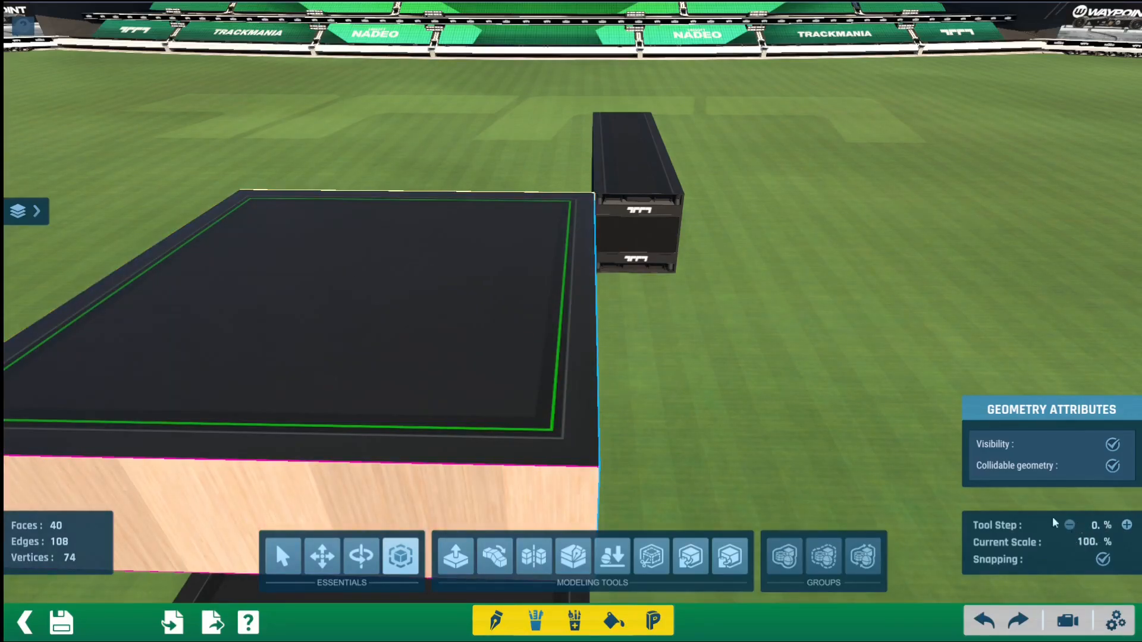
{"action": "right_click_drag", "start_coordinate": [914, 494], "coordinate": [735, 450], "text": "alt"}
{"action": "right_click_drag", "start_coordinate": [959, 470], "coordinate": [666, 371], "text": "alt"}
{"action": "scroll", "coordinate": [663, 364], "scroll_direction": "down", "scroll_amount": 2}
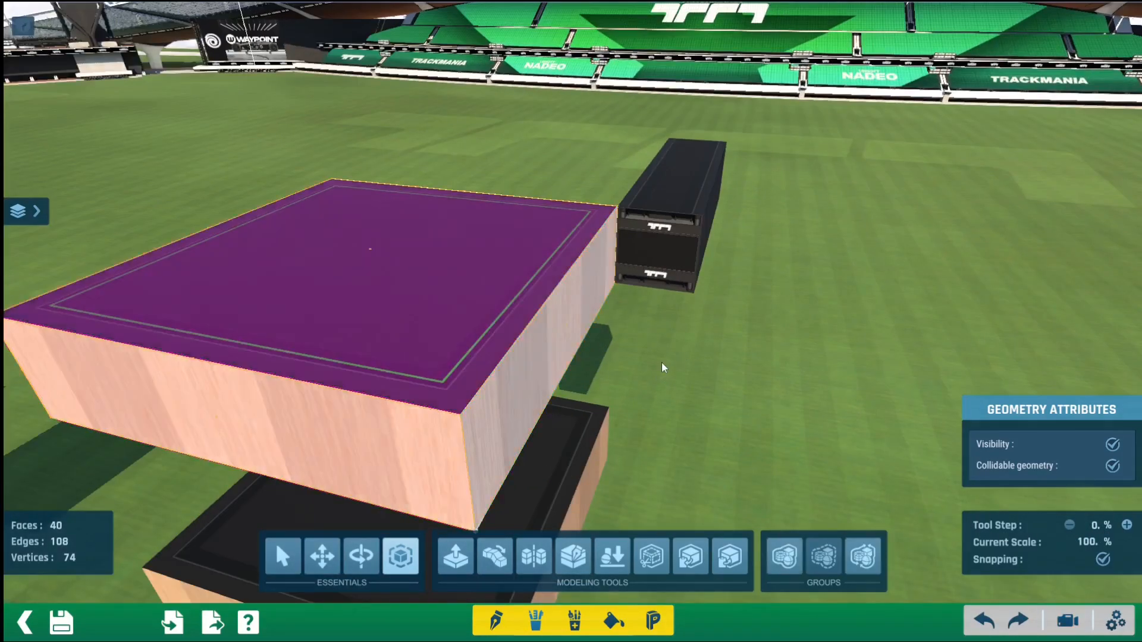
{"action": "scroll", "coordinate": [658, 358], "scroll_direction": "up", "scroll_amount": 3}
{"action": "scroll", "coordinate": [657, 355], "scroll_direction": "up", "scroll_amount": 3}
{"action": "scroll", "coordinate": [440, 370], "scroll_direction": "down", "scroll_amount": 2}
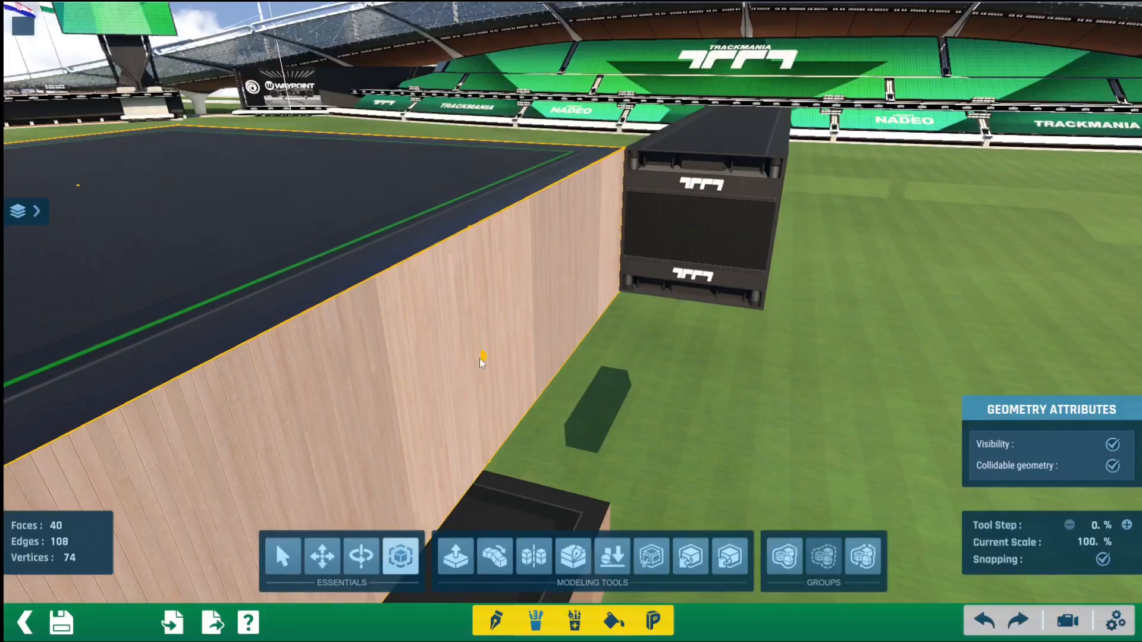
{"action": "left_click", "coordinate": [480, 358]}
{"action": "left_click_drag", "start_coordinate": [480, 358], "coordinate": [618, 375]}
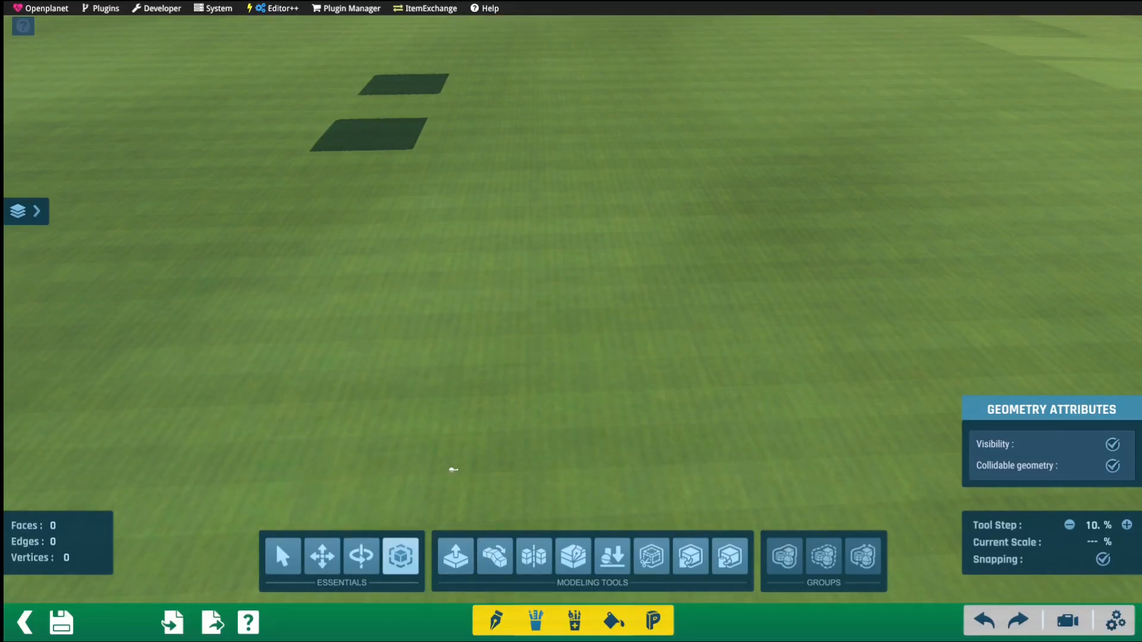
Draw a 32 m square face on the ground with the Create Face tool at an 8 m tool step.
{"action": "key", "text": "F1"}
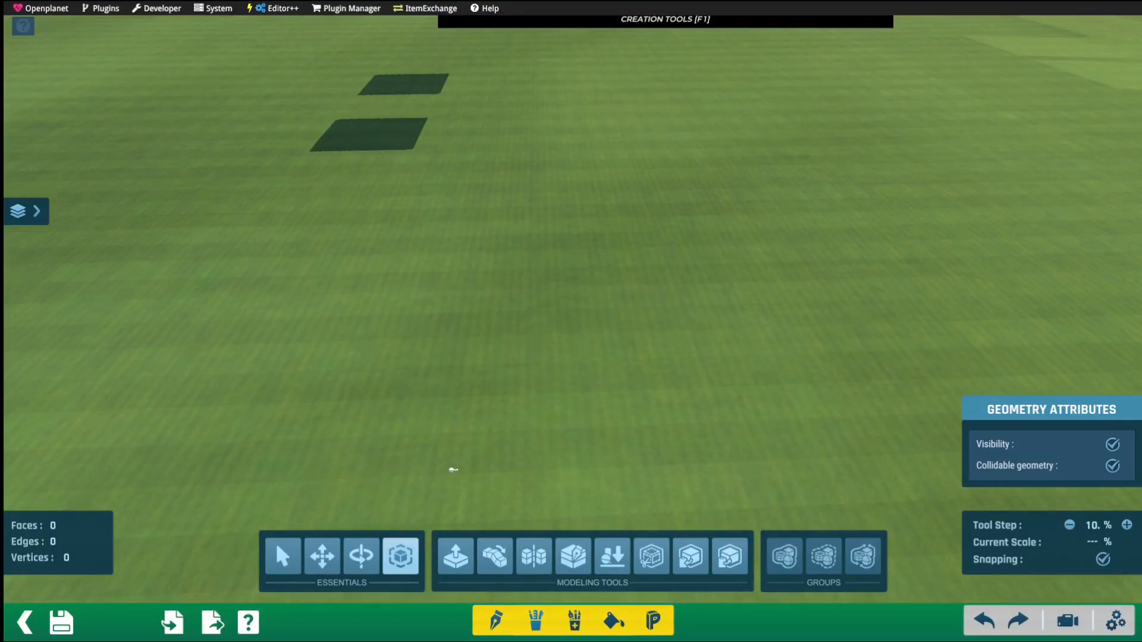
{"action": "key", "text": "f"}
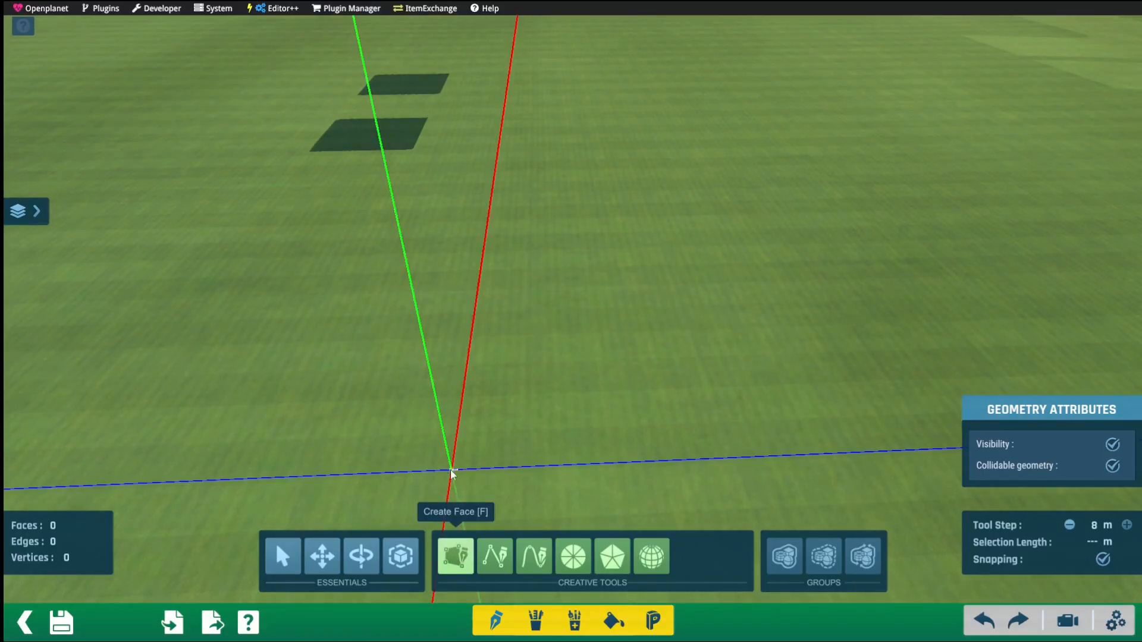
{"action": "left_click", "coordinate": [452, 470]}
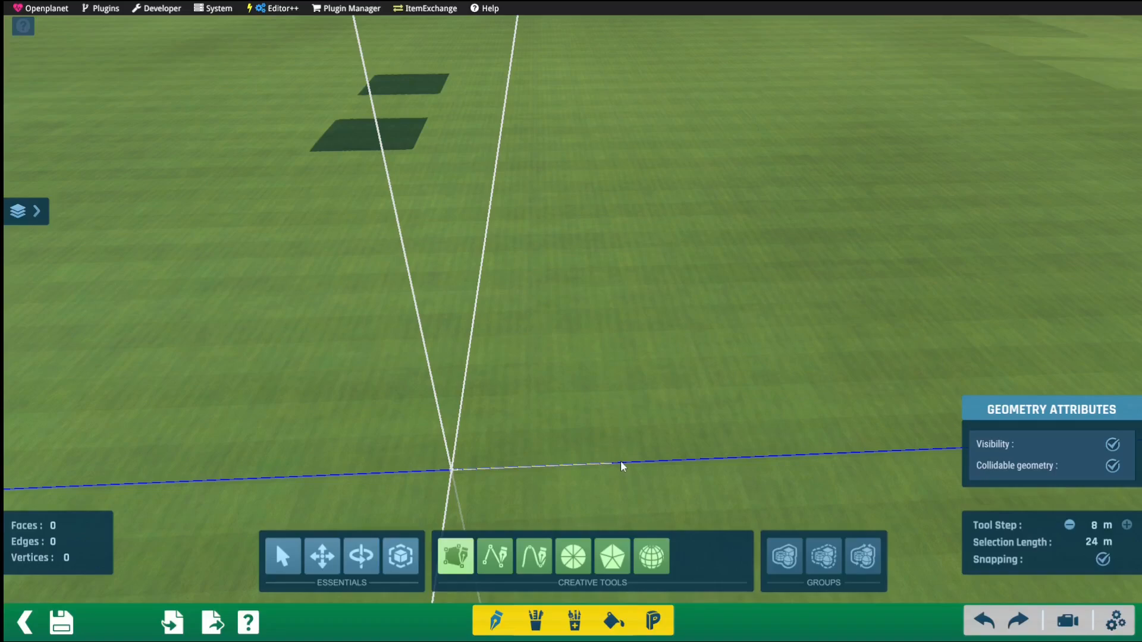
{"action": "left_click", "coordinate": [644, 464]}
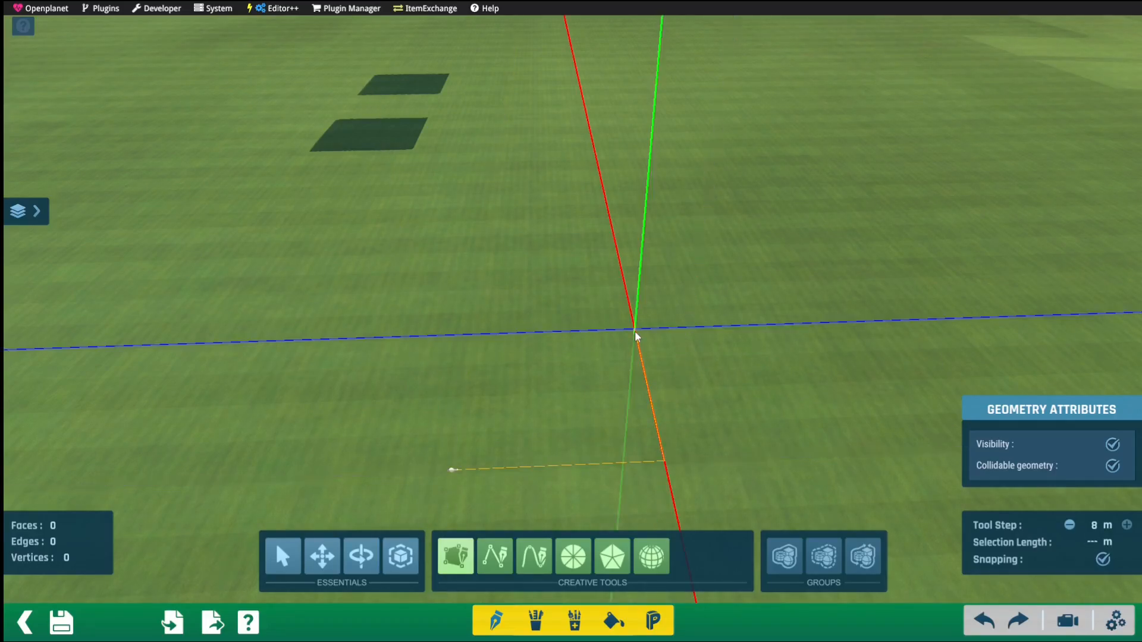
{"action": "left_click", "coordinate": [635, 332]}
{"action": "left_click", "coordinate": [459, 334]}
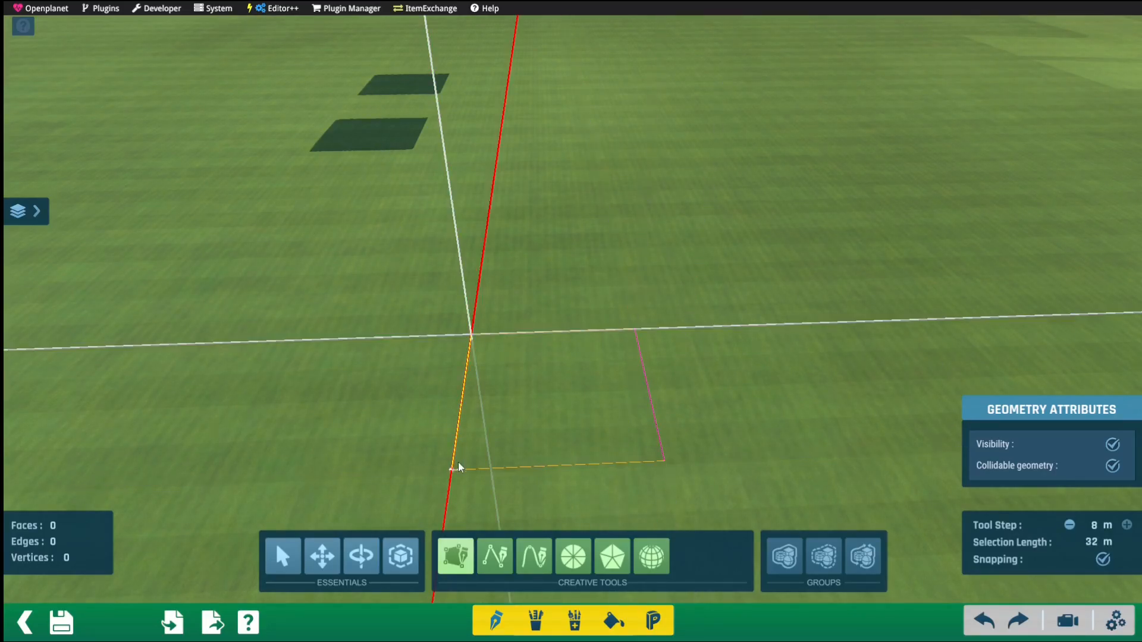
{"action": "left_click", "coordinate": [283, 555]}
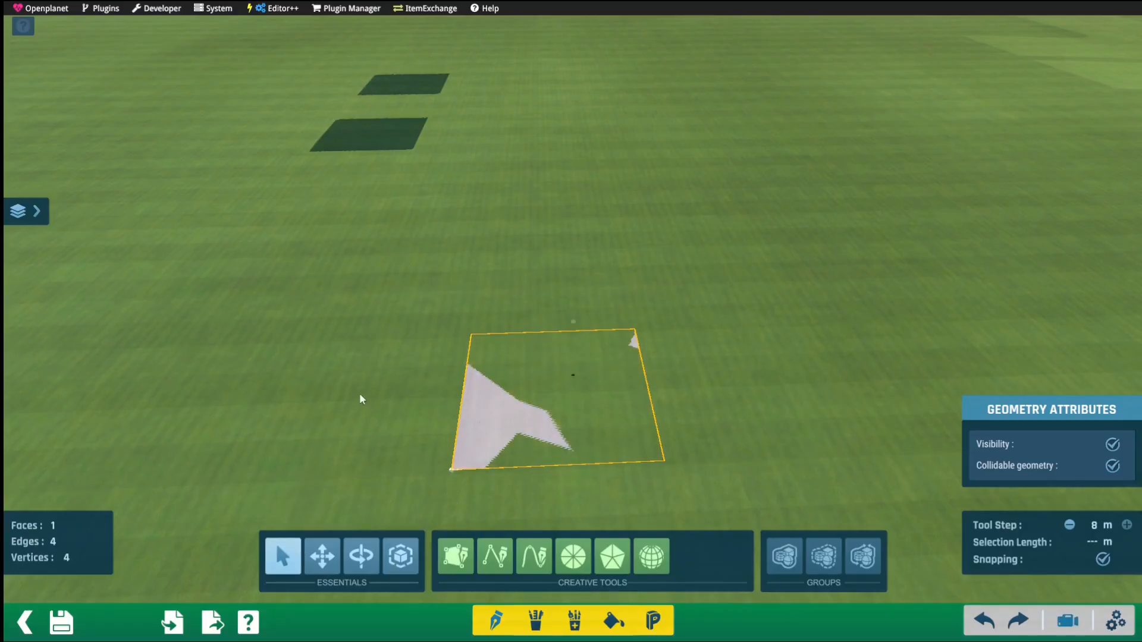
Raise the square face straight up above the ground with the Move tool.
{"action": "right_click_drag", "start_coordinate": [359, 392], "coordinate": [416, 417]}
{"action": "left_click", "coordinate": [322, 557]}
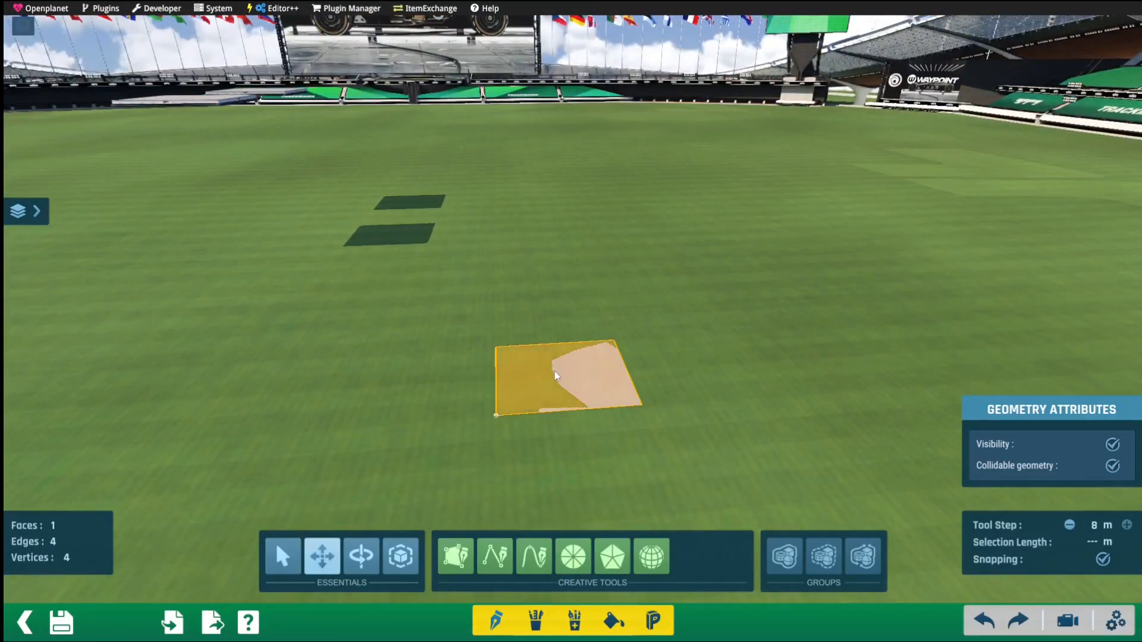
{"action": "left_click_drag", "start_coordinate": [554, 371], "coordinate": [562, 215]}
{"action": "right_click_drag", "start_coordinate": [519, 248], "coordinate": [501, 374]}
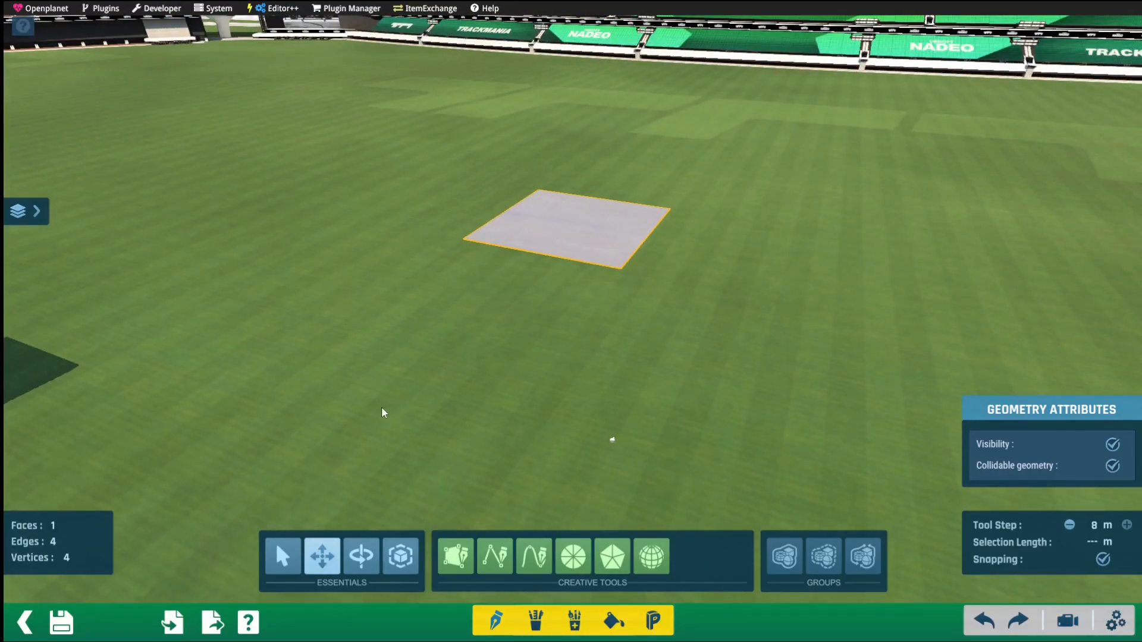
{"action": "right_click_drag", "start_coordinate": [381, 412], "coordinate": [605, 231]}
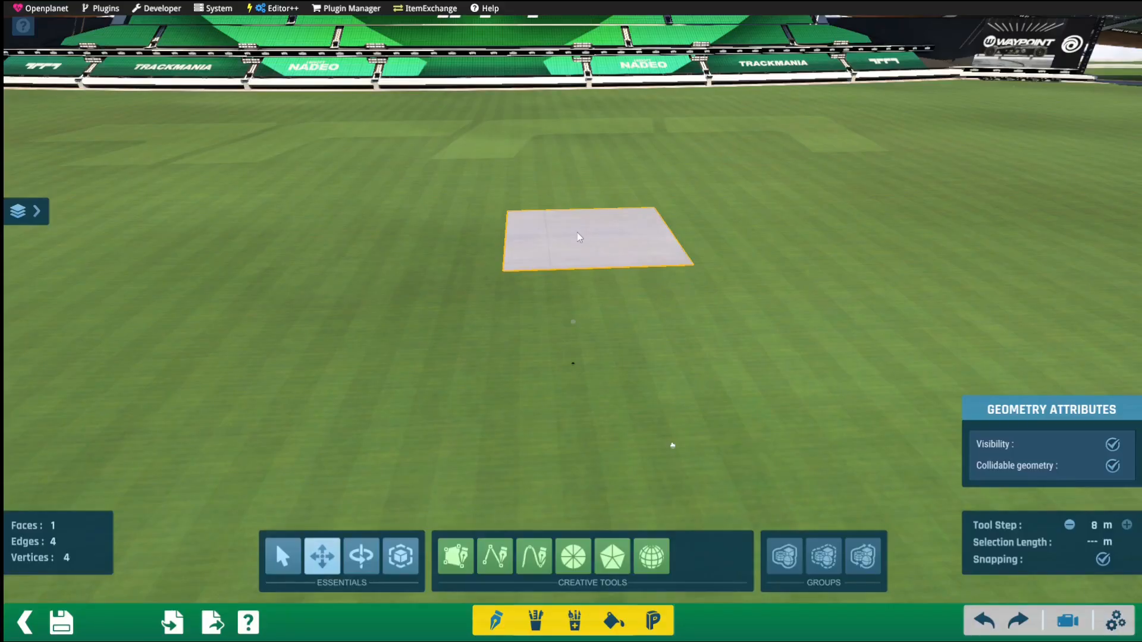
Add two adjacent vertical side faces below the raised square's edges with the Create Face tool.
{"action": "left_click", "coordinate": [455, 556]}
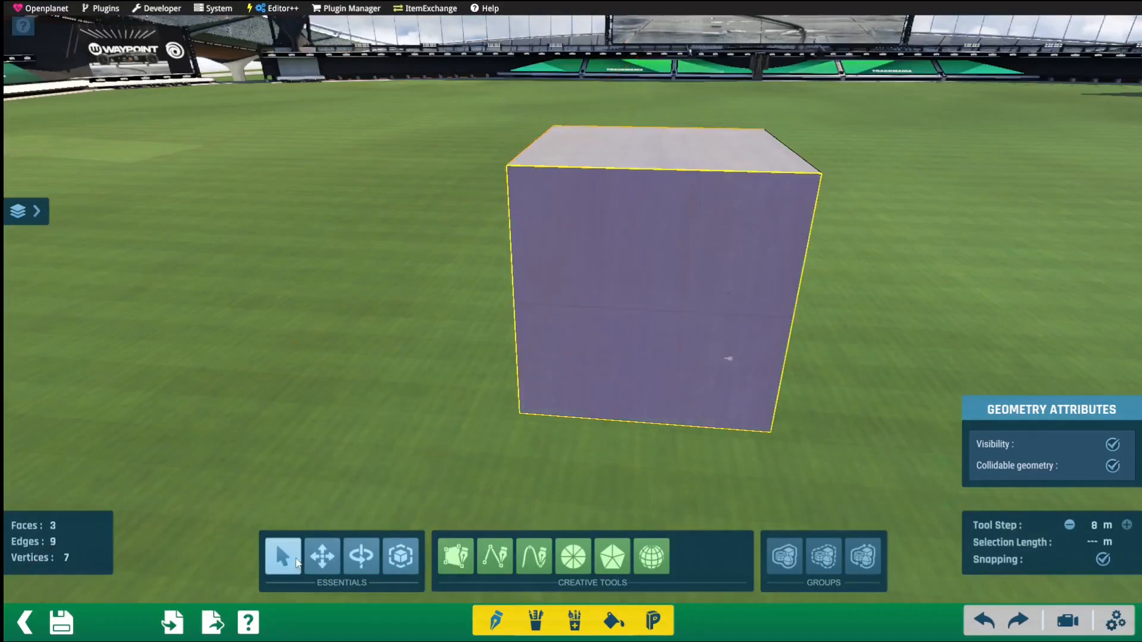
{"action": "right_click_drag", "start_coordinate": [345, 417], "coordinate": [397, 355]}
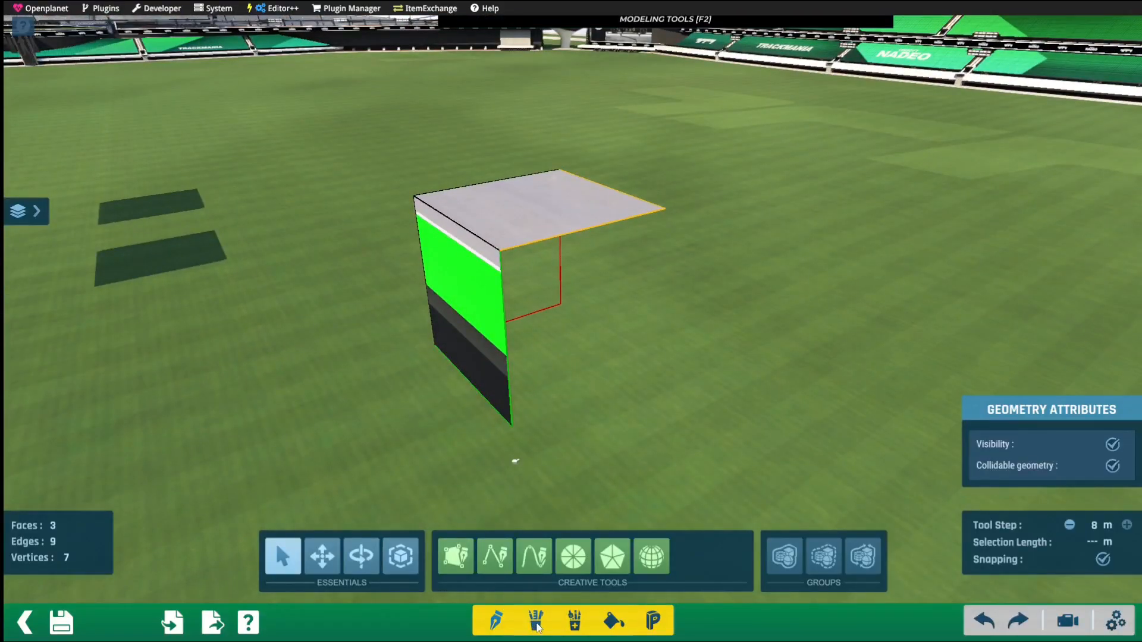
Switch from the creation tools to the modeling tools and activate the Scale tool for the three-face mesh.
{"action": "key", "text": "s"}
{"action": "right_click_drag", "start_coordinate": [652, 402], "coordinate": [645, 361]}
{"action": "right_click_drag", "start_coordinate": [724, 339], "coordinate": [585, 458]}
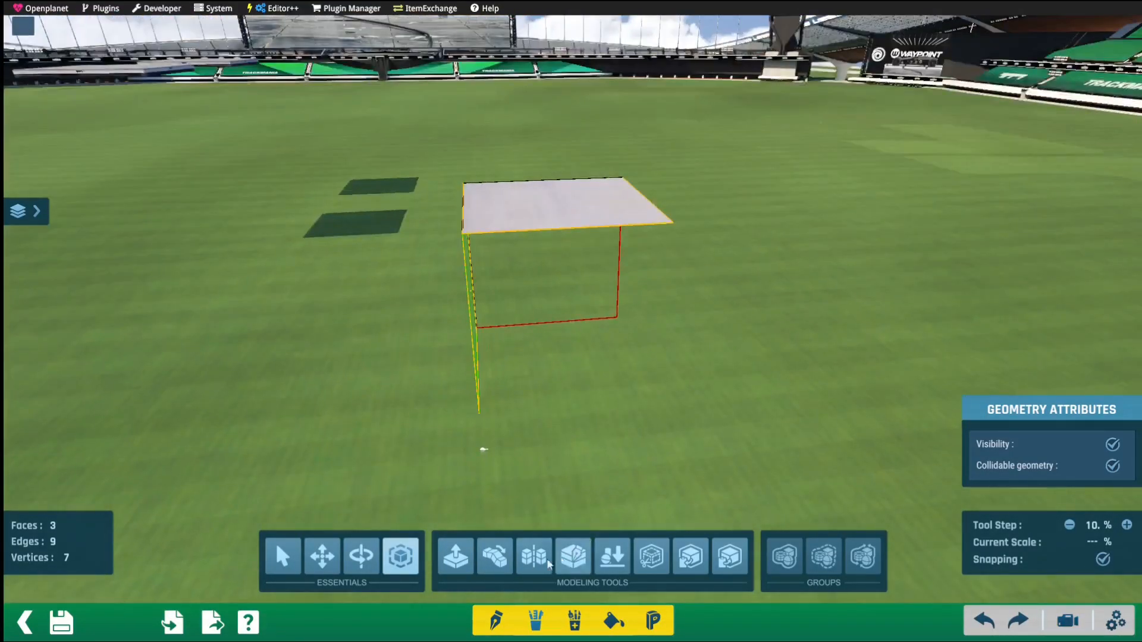
Mirror the two vertical side faces onto the opposite sides of the box with the Mirror selection tool.
{"action": "left_click", "coordinate": [533, 558]}
{"action": "right_click_drag", "start_coordinate": [517, 476], "coordinate": [481, 318]}
{"action": "left_click", "coordinate": [637, 321]}
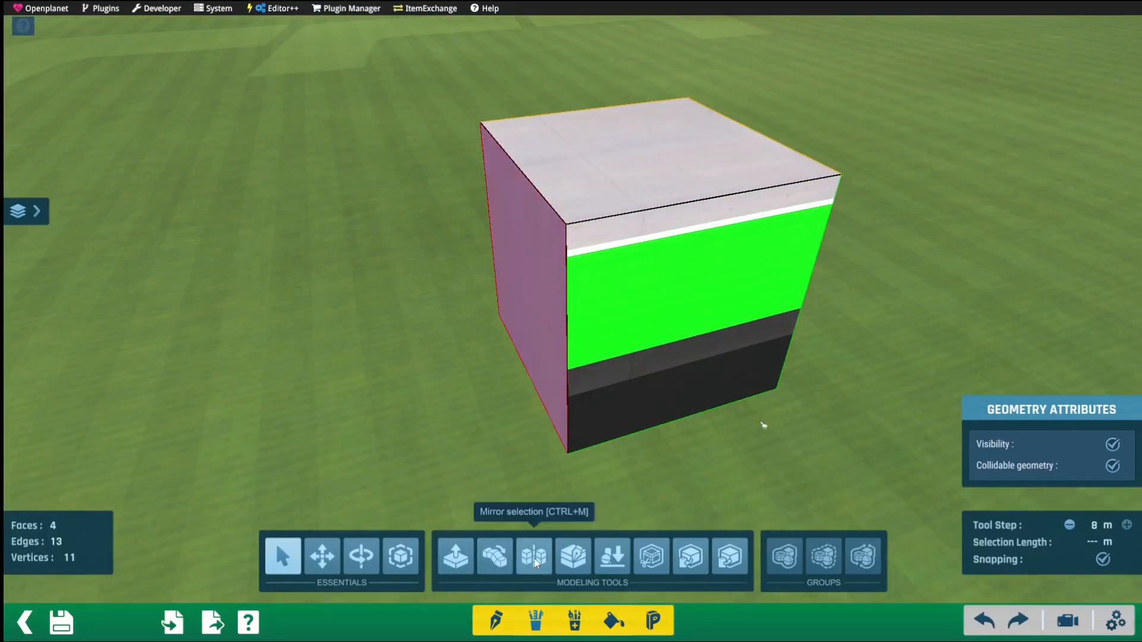
{"action": "left_click", "coordinate": [534, 556]}
{"action": "right_click_drag", "start_coordinate": [885, 370], "coordinate": [769, 338]}
{"action": "left_click", "coordinate": [754, 327]}
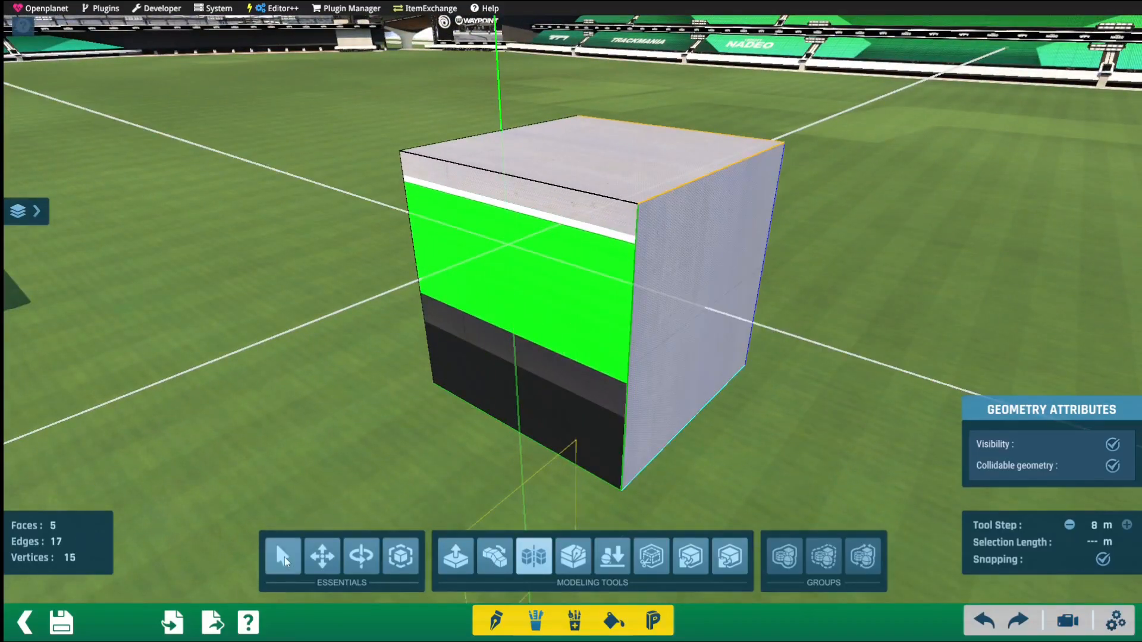
{"action": "left_click", "coordinate": [284, 557]}
{"action": "right_click_drag", "start_coordinate": [326, 461], "coordinate": [684, 505]}
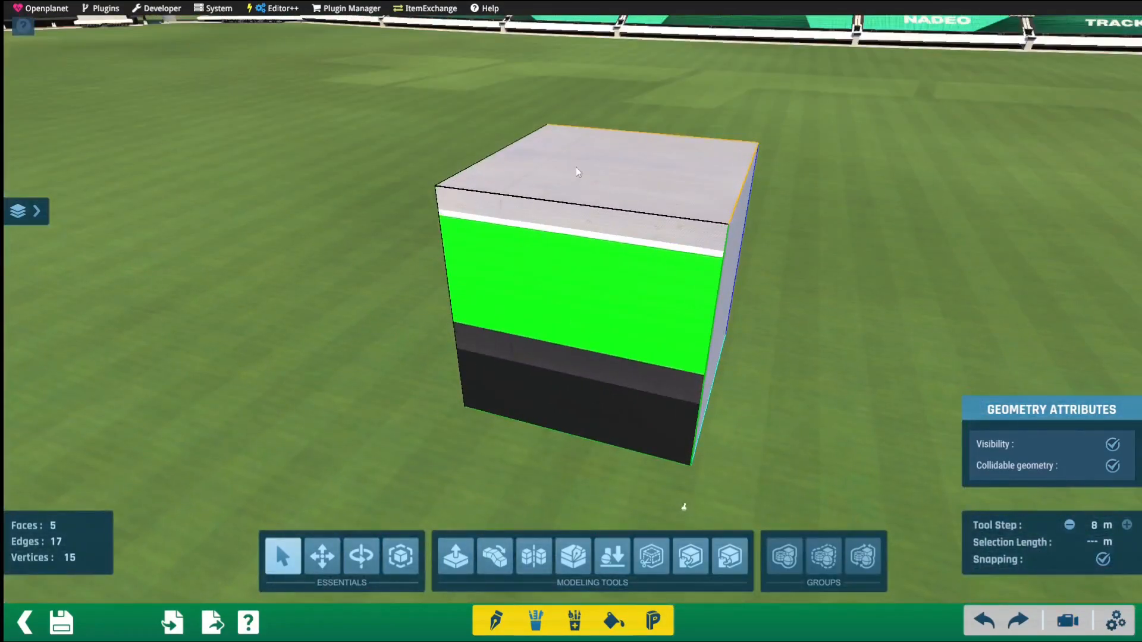
Mirror the top face downward to close the bottom of the cube, and return to the selection tool.
{"action": "left_click", "coordinate": [522, 546]}
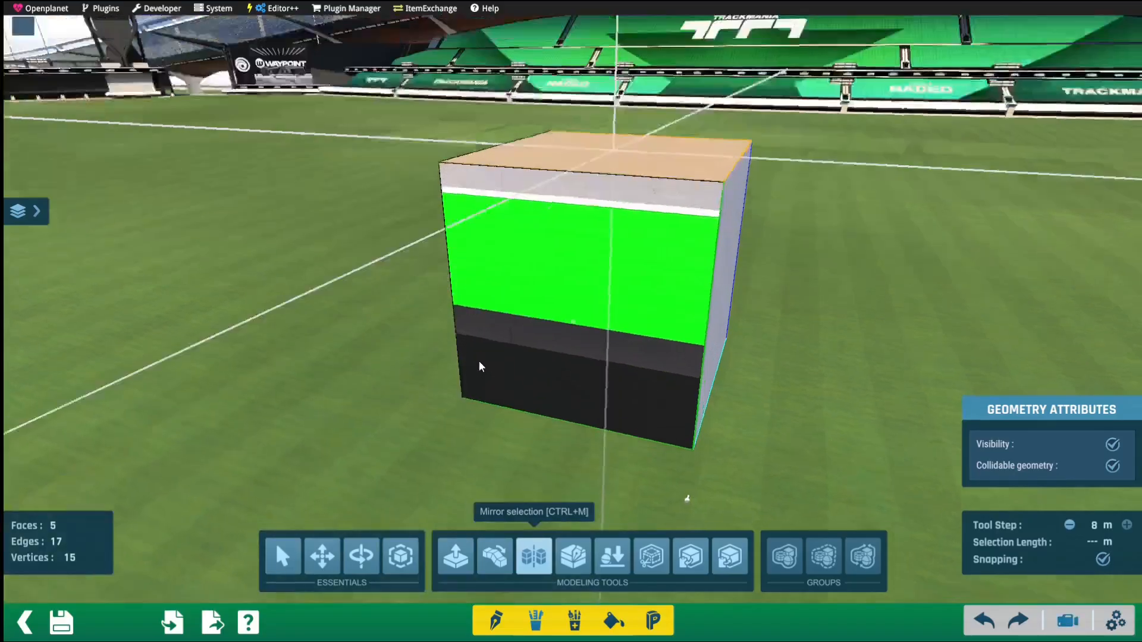
{"action": "right_click_drag", "start_coordinate": [479, 362], "coordinate": [466, 281]}
{"action": "left_click", "coordinate": [630, 323]}
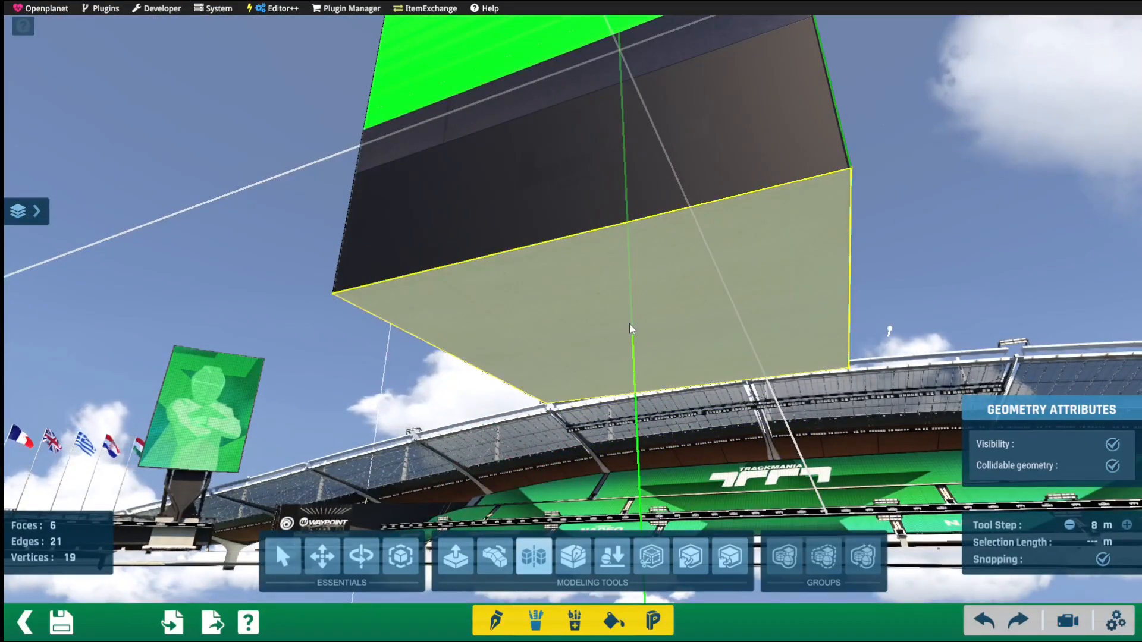
{"action": "left_click", "coordinate": [292, 550]}
{"action": "right_click_drag", "start_coordinate": [293, 549], "coordinate": [579, 313]}
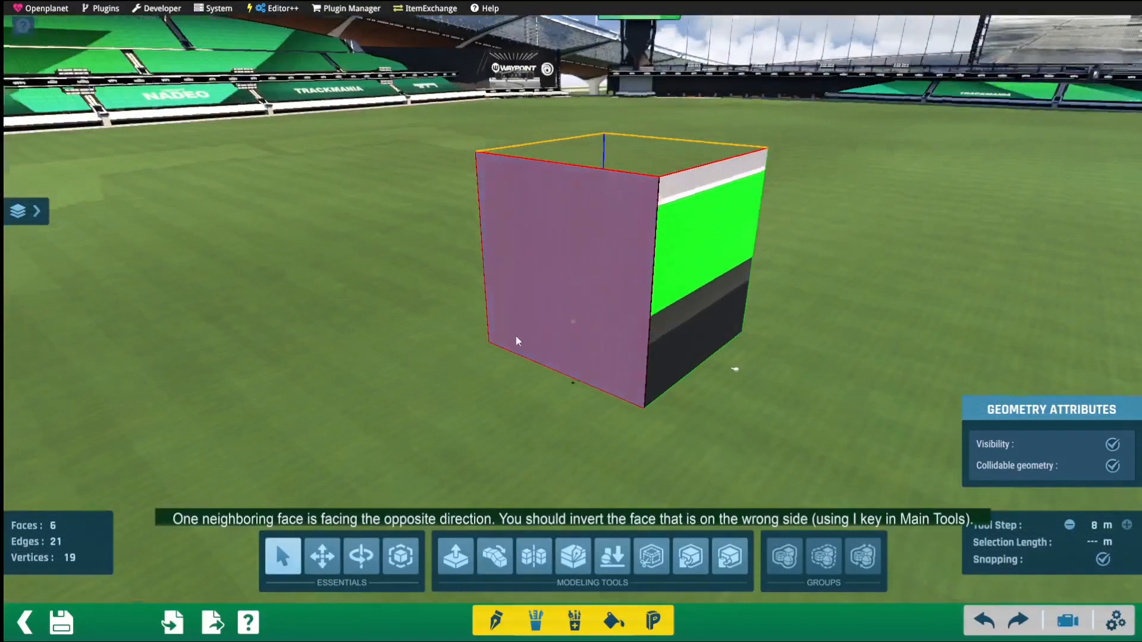
Invert the cube's top face so that it points outward like its neighbouring faces.
{"action": "right_click_drag", "start_coordinate": [518, 339], "coordinate": [386, 381]}
{"action": "right_click_drag", "start_coordinate": [347, 348], "coordinate": [276, 278]}
{"action": "scroll", "coordinate": [592, 217], "scroll_direction": "up", "scroll_amount": 2}
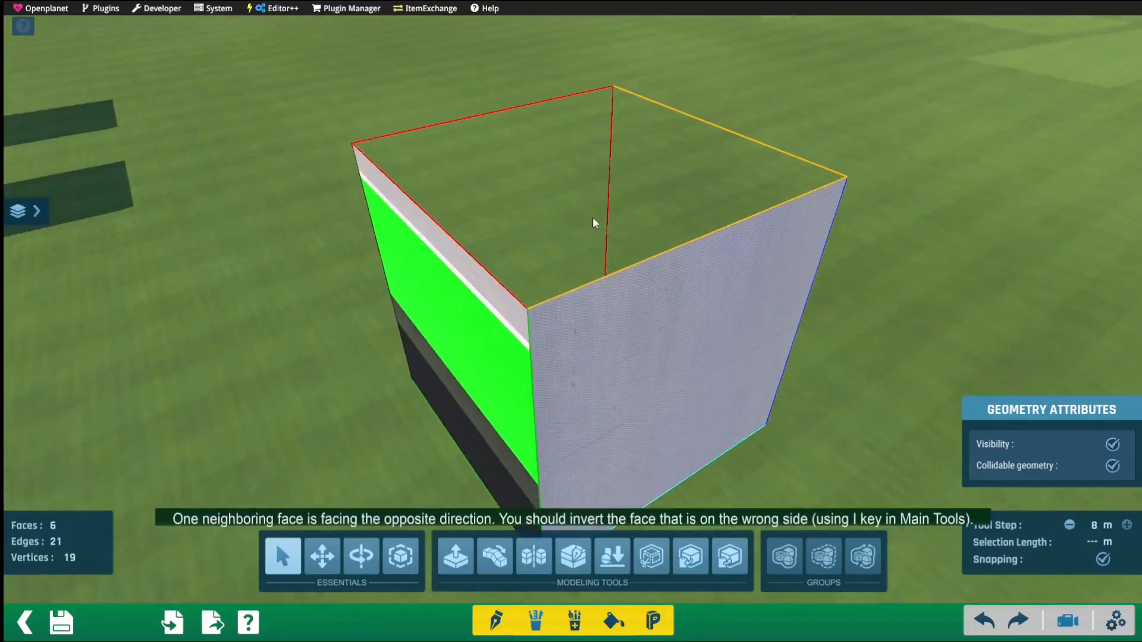
{"action": "right_click_drag", "start_coordinate": [593, 216], "coordinate": [561, 181]}
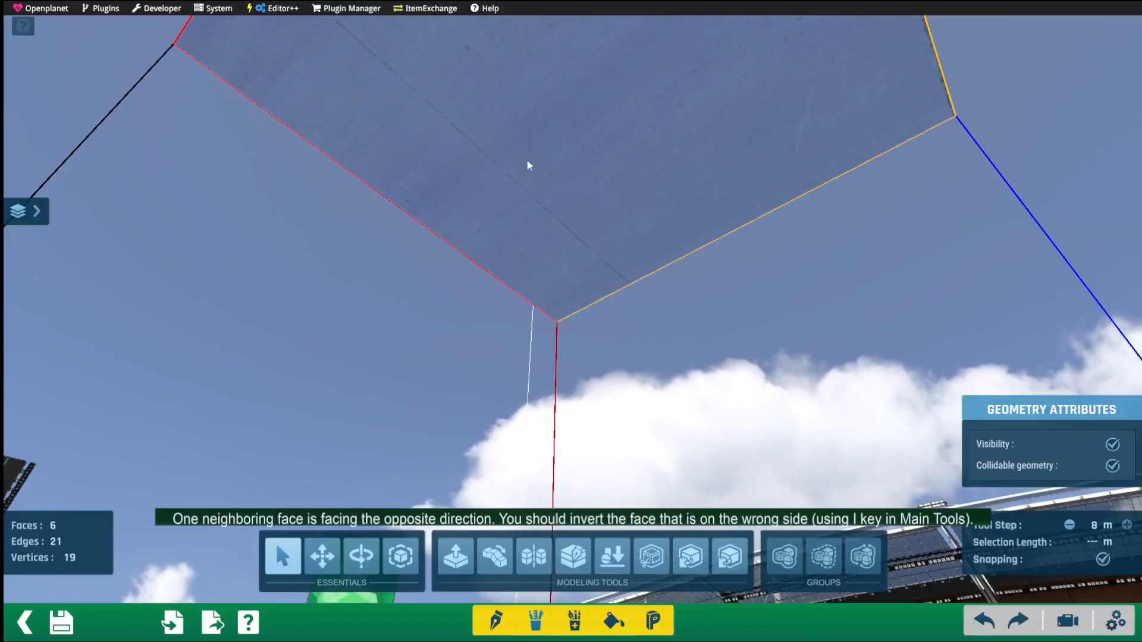
{"action": "left_click", "coordinate": [544, 125]}
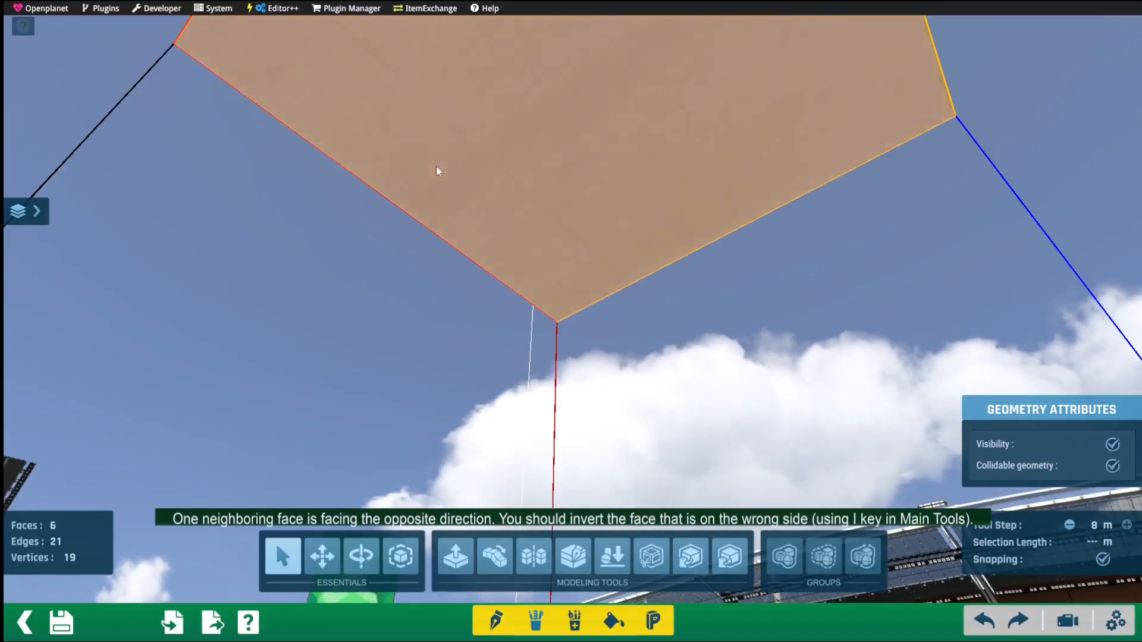
{"action": "key", "text": "i"}
{"action": "right_click_drag", "start_coordinate": [592, 212], "coordinate": [513, 322]}
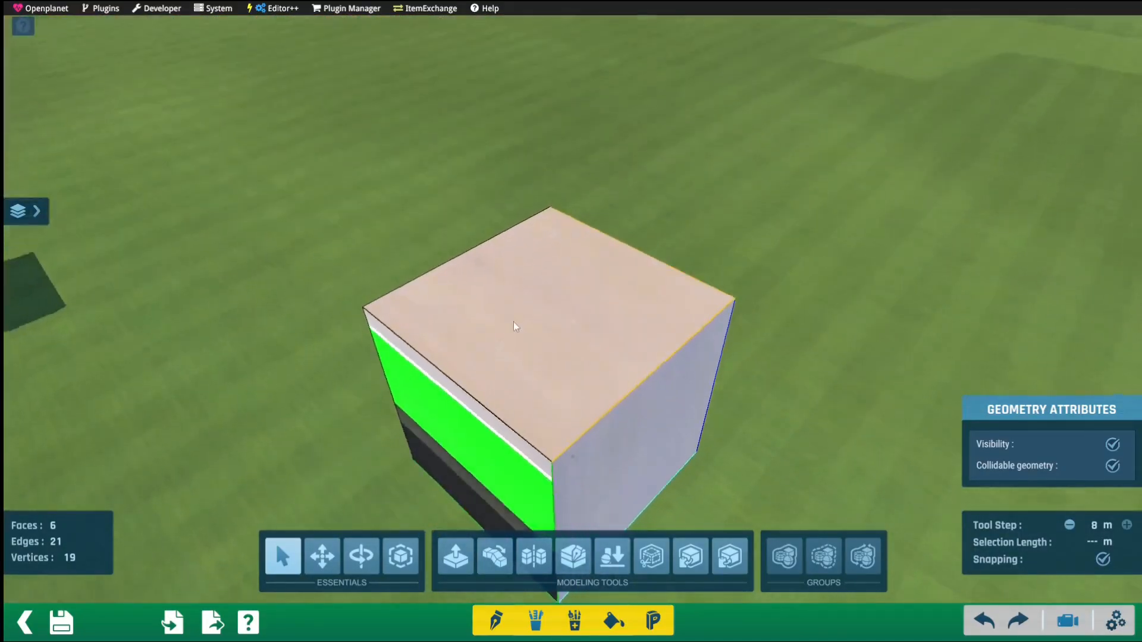
{"action": "right_click_drag", "start_coordinate": [515, 206], "coordinate": [454, 280]}
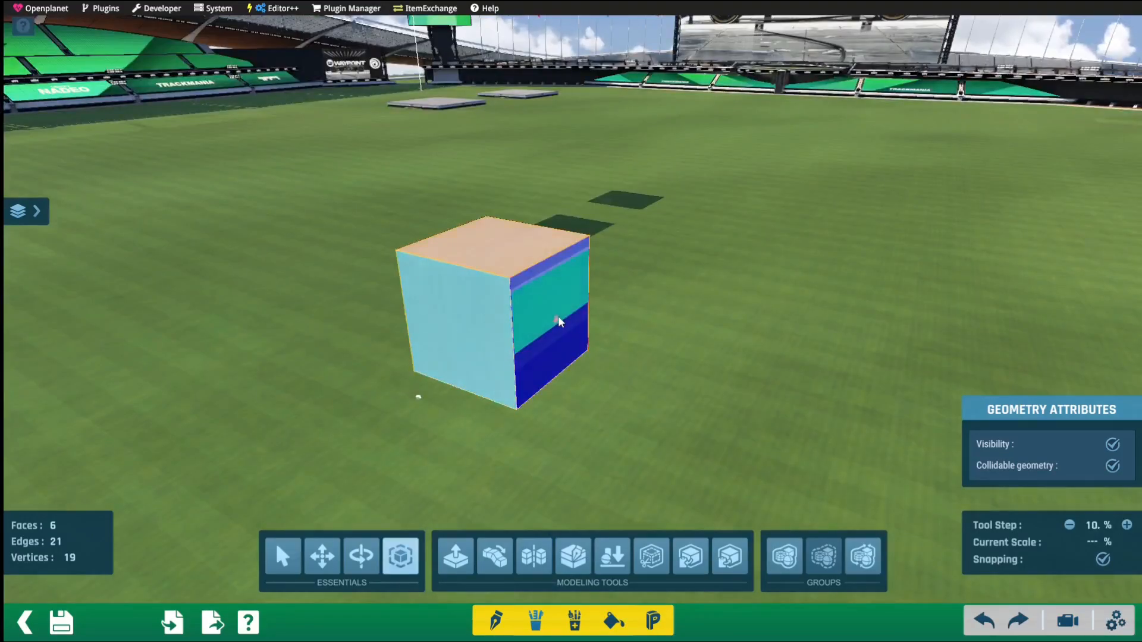
Try to resize the whole selected cube with the Scale tool at a 10% tool step, and clear the selection.
{"action": "left_click_drag", "start_coordinate": [558, 321], "coordinate": [690, 385]}
{"action": "right_click_drag", "start_coordinate": [690, 384], "coordinate": [405, 398]}
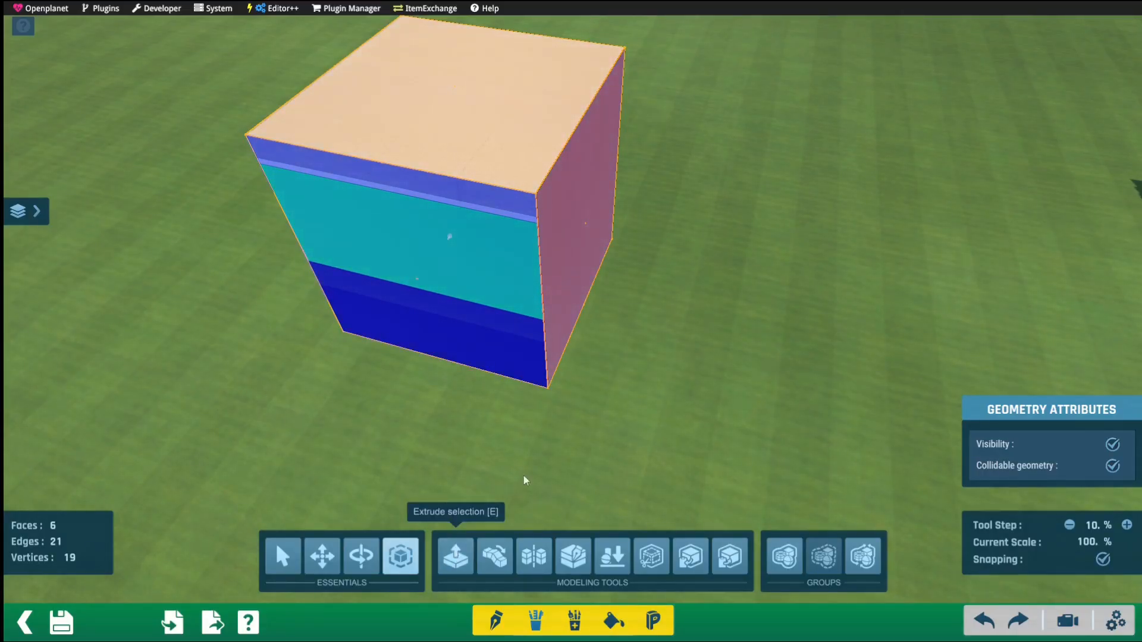
{"action": "left_click_drag", "start_coordinate": [590, 223], "coordinate": [837, 265]}
{"action": "left_click", "coordinate": [839, 268]}
{"action": "scroll", "coordinate": [565, 461], "scroll_direction": "down", "scroll_amount": 3}
{"action": "right_click_drag", "start_coordinate": [838, 268], "coordinate": [684, 360], "text": "alt"}
{"action": "left_click_drag", "start_coordinate": [646, 302], "coordinate": [540, 321]}
{"action": "left_click", "coordinate": [540, 317]}
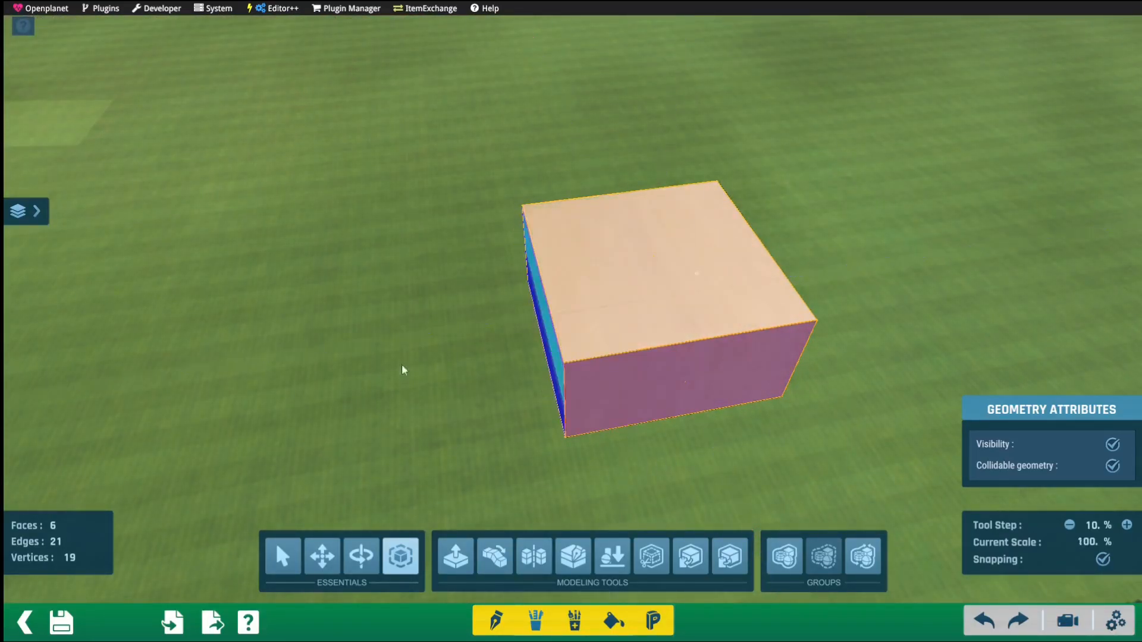
{"action": "scroll", "coordinate": [426, 311], "scroll_direction": "up", "scroll_amount": 2}
{"action": "right_click_drag", "start_coordinate": [402, 367], "coordinate": [363, 437], "text": "alt"}
{"action": "key", "text": "Escape"}
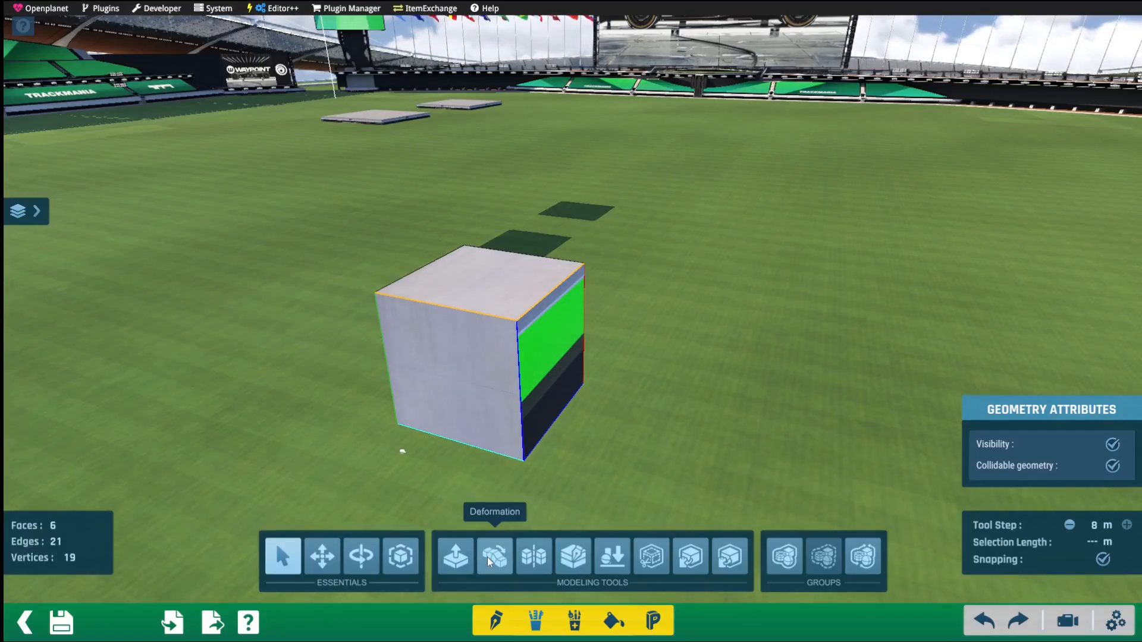
Try to start the Deformation tool on the cube's green striped side, and return to the selection tool.
{"action": "right_click_drag", "start_coordinate": [552, 373], "coordinate": [504, 393], "text": "alt"}
{"action": "scroll", "coordinate": [520, 397], "scroll_direction": "up", "scroll_amount": 4}
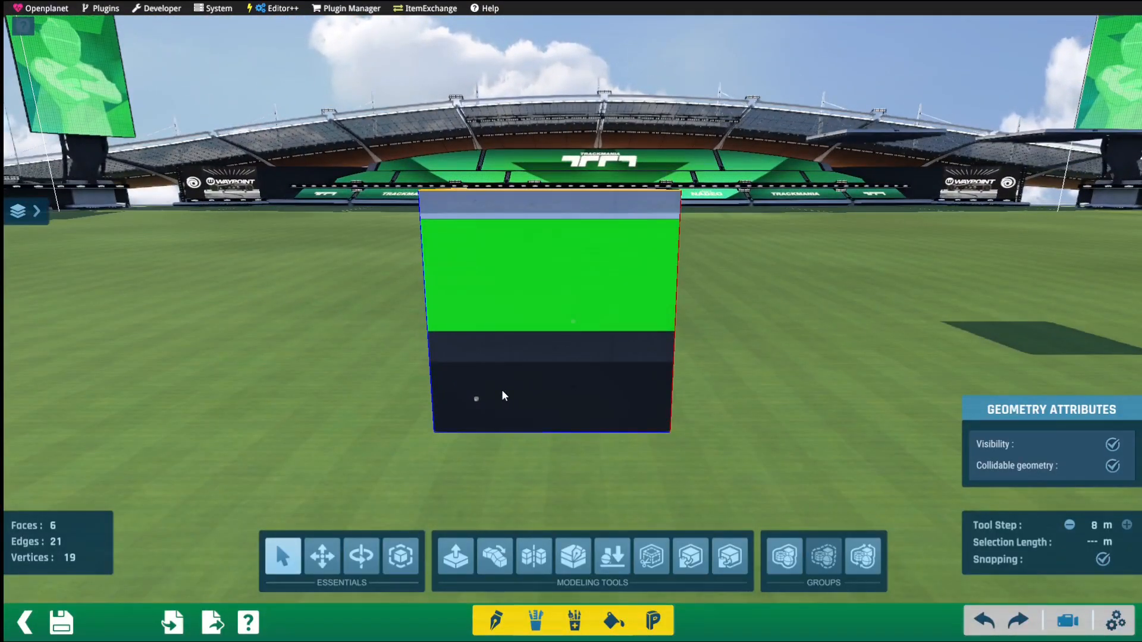
{"action": "scroll", "coordinate": [502, 393], "scroll_direction": "down", "scroll_amount": 3}
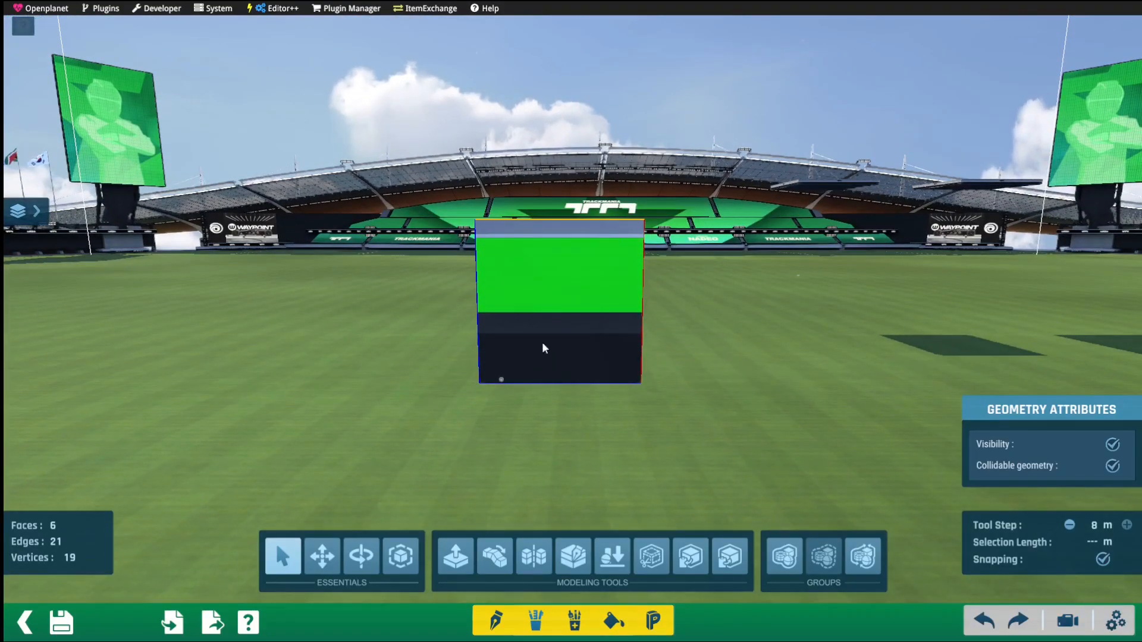
{"action": "left_click", "coordinate": [511, 344]}
{"action": "left_click", "coordinate": [489, 559]}
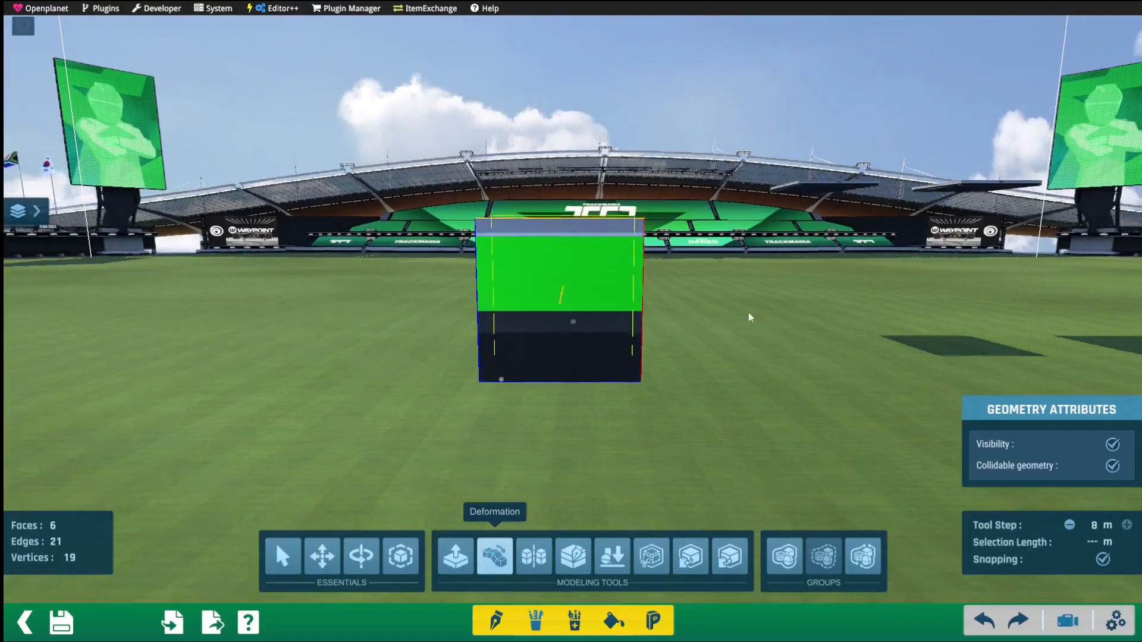
{"action": "right_click_drag", "start_coordinate": [749, 313], "coordinate": [464, 385], "text": "alt"}
{"action": "right_click_drag", "start_coordinate": [628, 193], "coordinate": [664, 283], "text": "alt"}
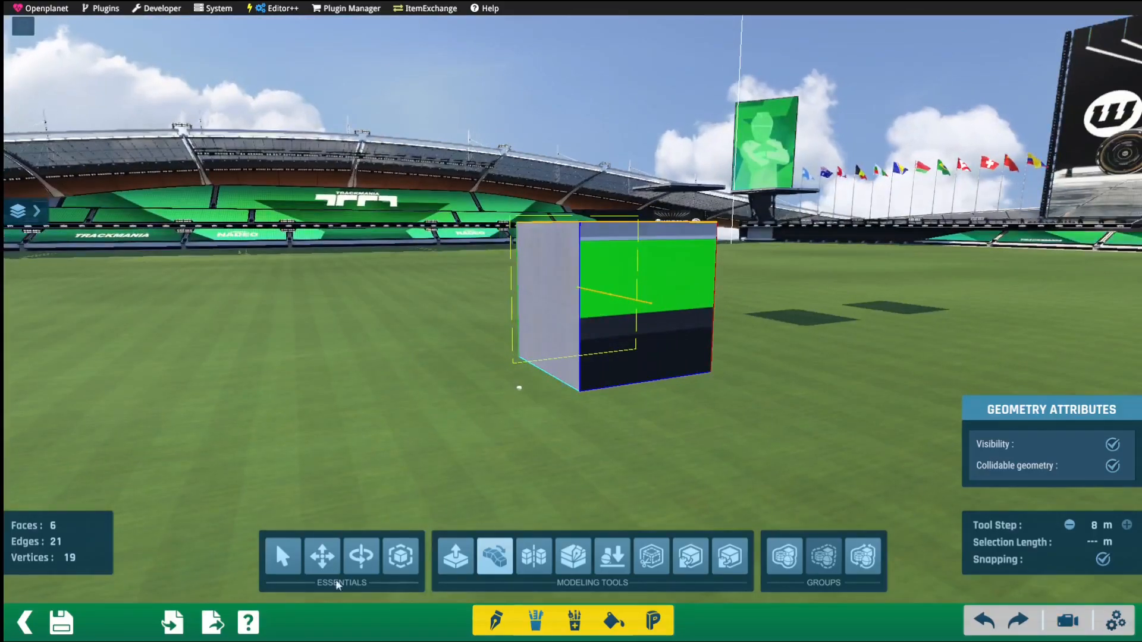
{"action": "left_click", "coordinate": [283, 557]}
Extend the cube sideways into a straight beam of five segments with the Deformation tool, started from its plain side.
{"action": "right_click_drag", "start_coordinate": [452, 348], "coordinate": [513, 389], "text": "alt"}
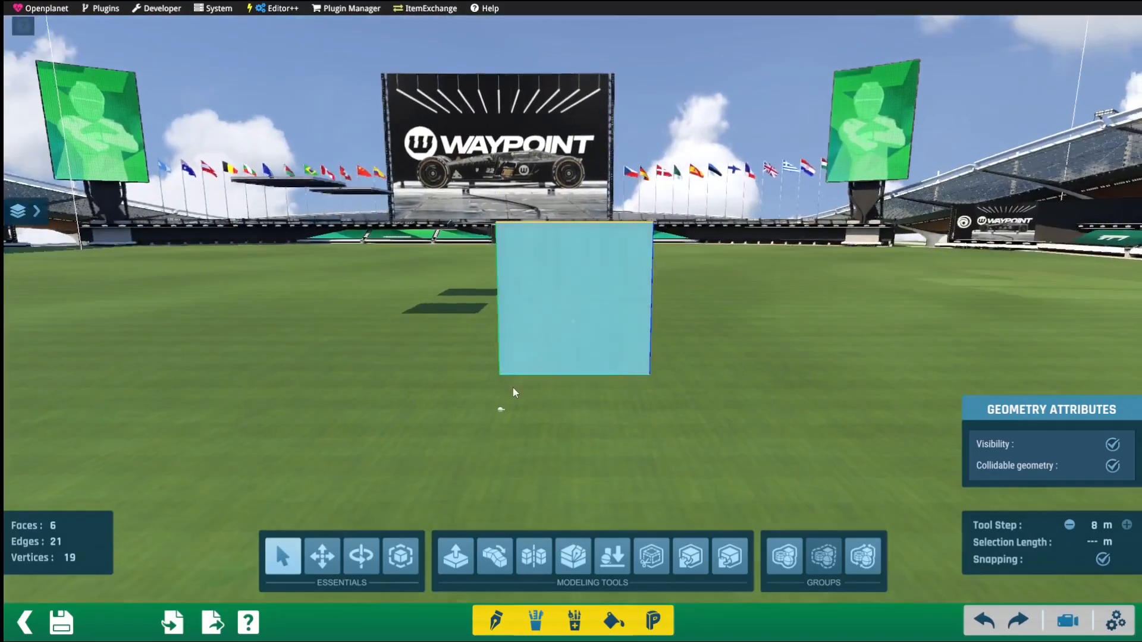
{"action": "left_click", "coordinate": [505, 560]}
{"action": "right_click_drag", "start_coordinate": [534, 559], "coordinate": [436, 362], "text": "alt"}
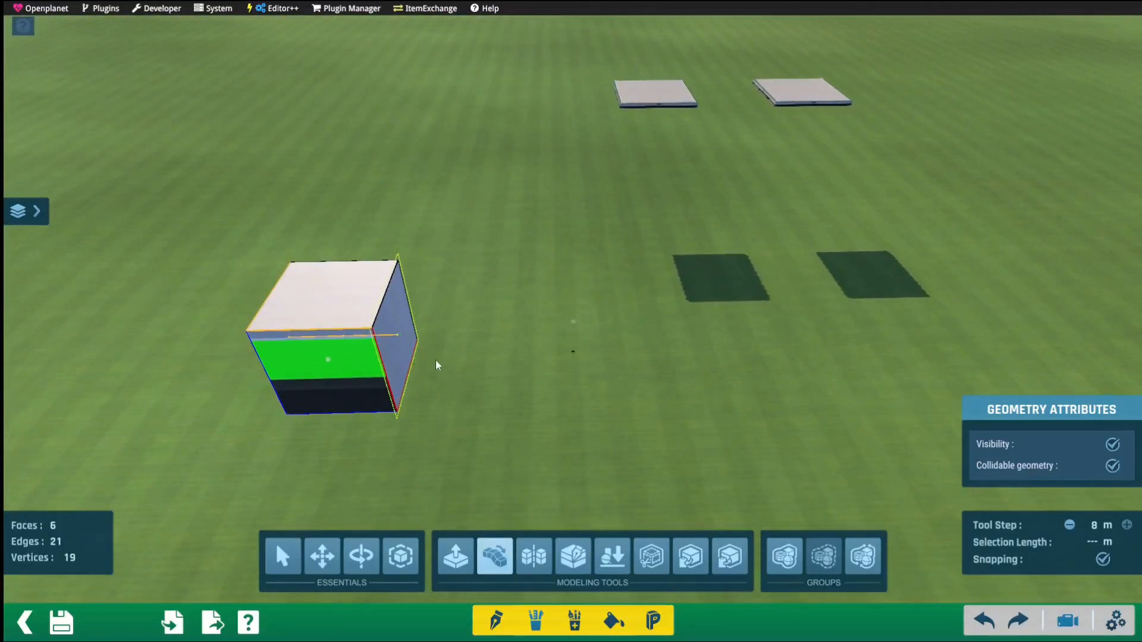
{"action": "left_click", "coordinate": [405, 337]}
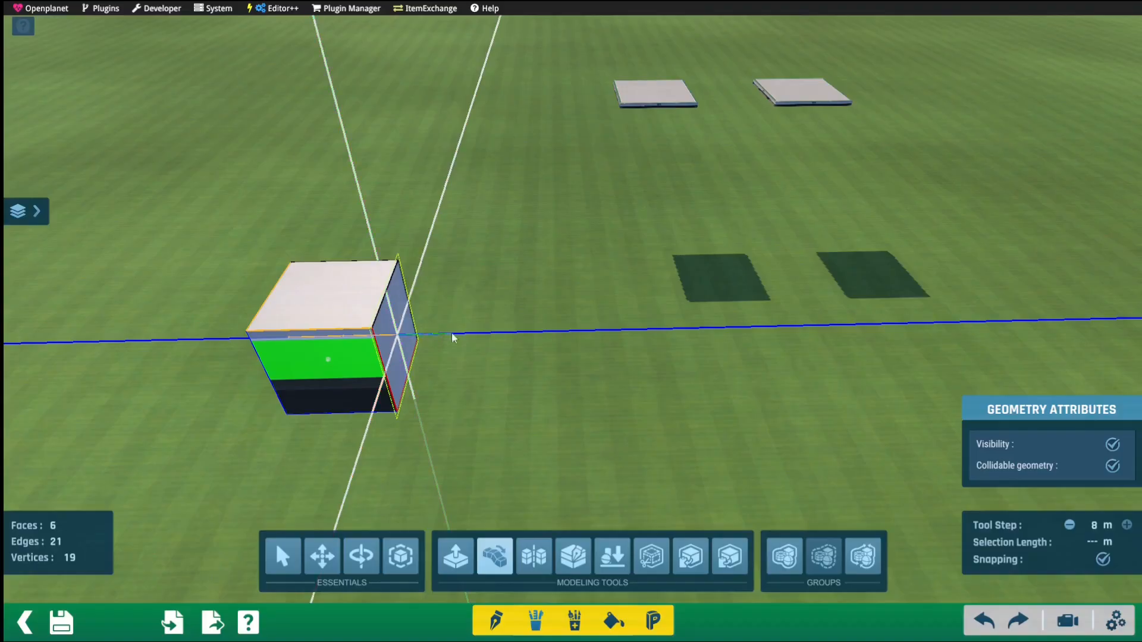
{"action": "left_click", "coordinate": [808, 325]}
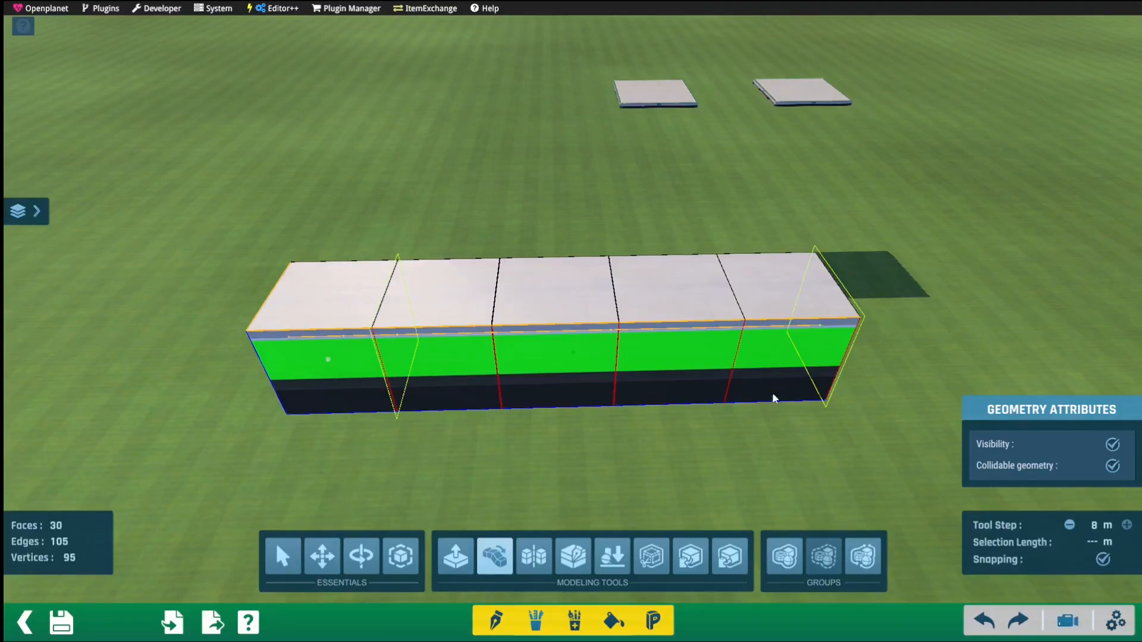
Try to twist the beam by rotating its near deformation plane, and undo the twist.
{"action": "left_click_drag", "start_coordinate": [772, 394], "coordinate": [630, 424], "text": "alt"}
{"action": "right_click_drag", "start_coordinate": [630, 423], "coordinate": [791, 345], "text": "alt"}
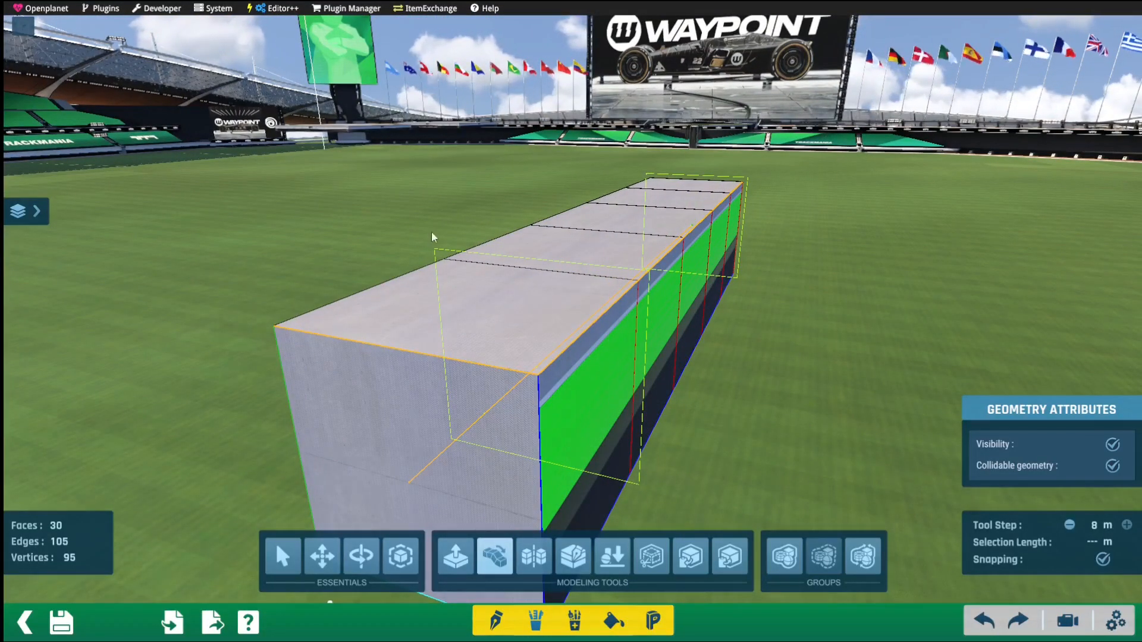
{"action": "right_click_drag", "start_coordinate": [428, 442], "coordinate": [488, 390], "text": "alt"}
{"action": "scroll", "coordinate": [488, 390], "scroll_direction": "up", "scroll_amount": 5}
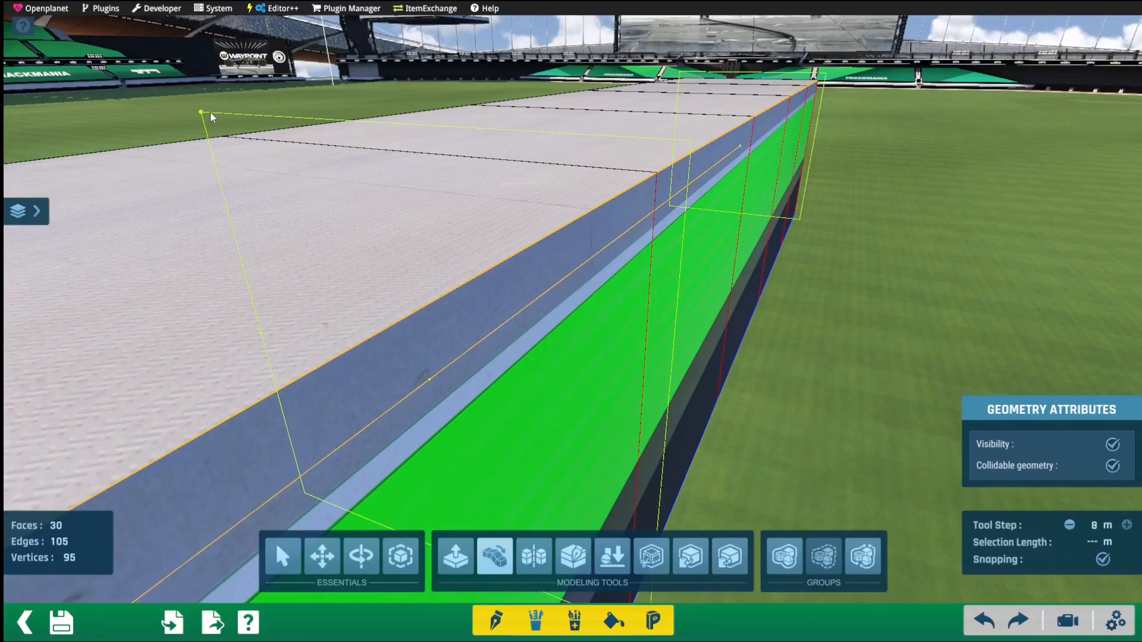
{"action": "left_click_drag", "start_coordinate": [206, 112], "coordinate": [641, 105]}
{"action": "scroll", "coordinate": [645, 116], "scroll_direction": "down", "scroll_amount": 3, "text": "alt"}
{"action": "mouse_move", "coordinate": [693, 285]}
{"action": "right_mouse_down", "text": "alt"}
{"action": "mouse_move", "coordinate": [1000, 270]}
{"action": "mouse_move", "coordinate": [643, 265]}
{"action": "mouse_move", "coordinate": [680, 271]}
{"action": "right_mouse_up", "text": "alt"}
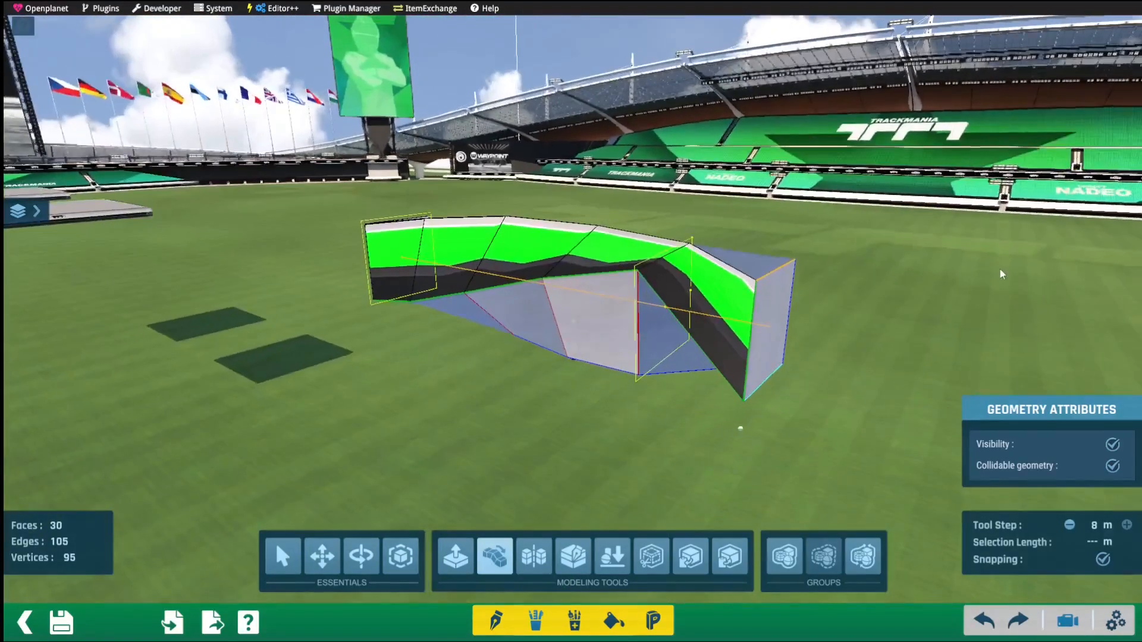
{"action": "key", "text": "ctrl+z"}
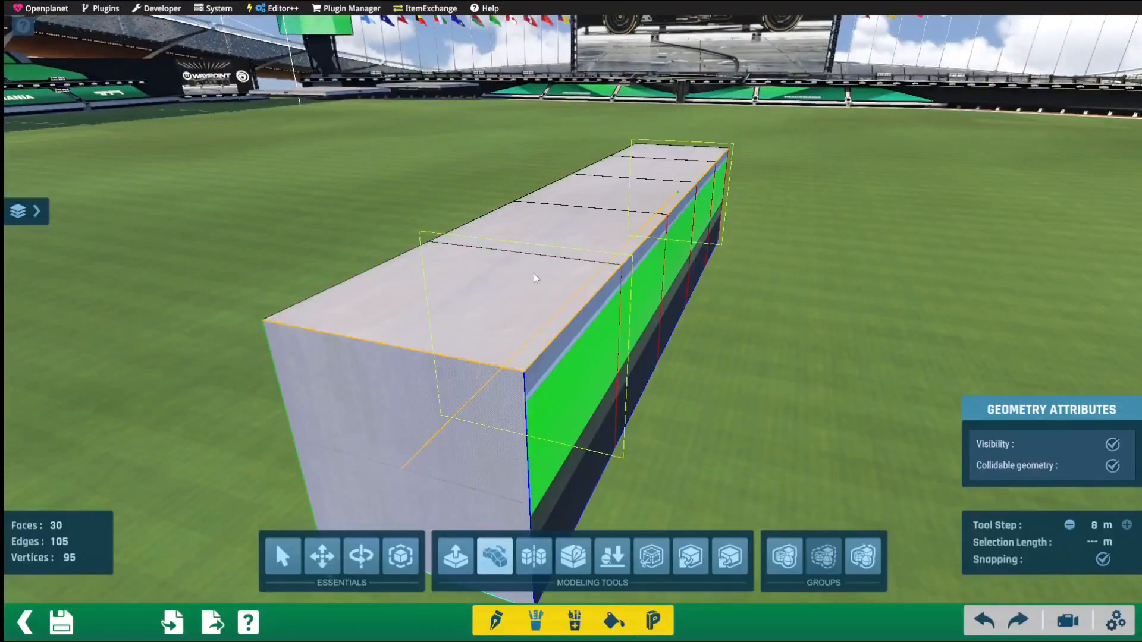
Tilt the beam's near deformation plane up and down to bend the beam vertically into a hump.
{"action": "right_click_drag", "start_coordinate": [534, 273], "coordinate": [458, 261], "text": "alt"}
{"action": "left_click_drag", "start_coordinate": [464, 348], "coordinate": [503, 249]}
{"action": "mouse_move", "coordinate": [503, 249]}
{"action": "right_mouse_down", "text": "alt"}
{"action": "mouse_move", "coordinate": [595, 256]}
{"action": "mouse_move", "coordinate": [491, 237]}
{"action": "right_mouse_up", "text": "alt"}
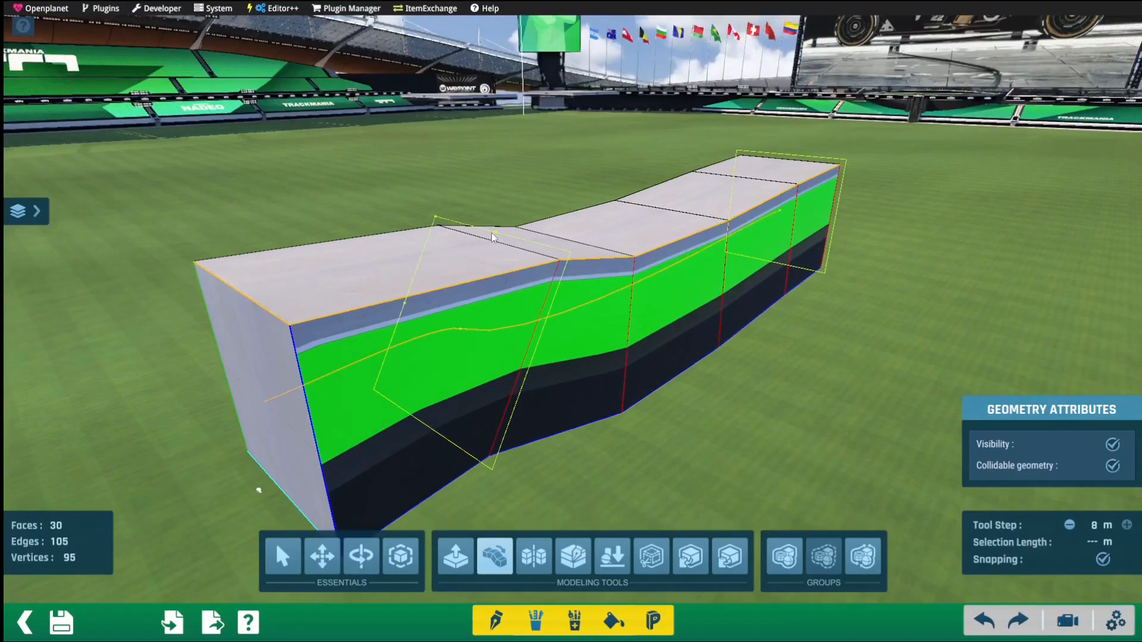
{"action": "left_click_drag", "start_coordinate": [491, 236], "coordinate": [440, 249]}
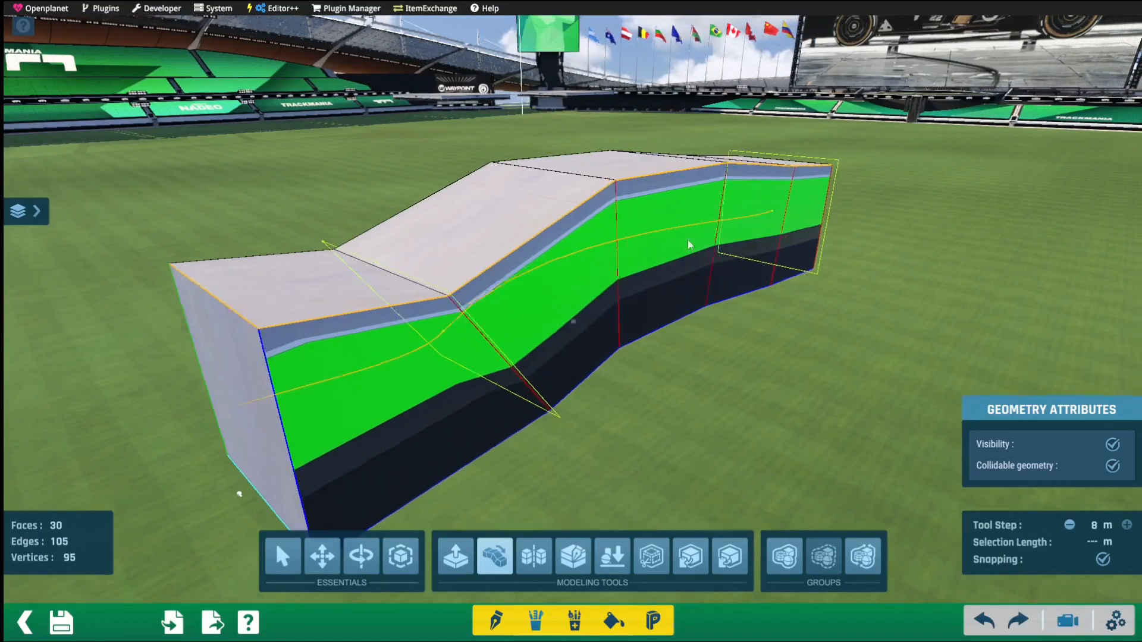
Tilt the deformation plane at the beam's far end so that the end face is slanted.
{"action": "right_click_drag", "start_coordinate": [689, 244], "coordinate": [359, 308], "text": "alt"}
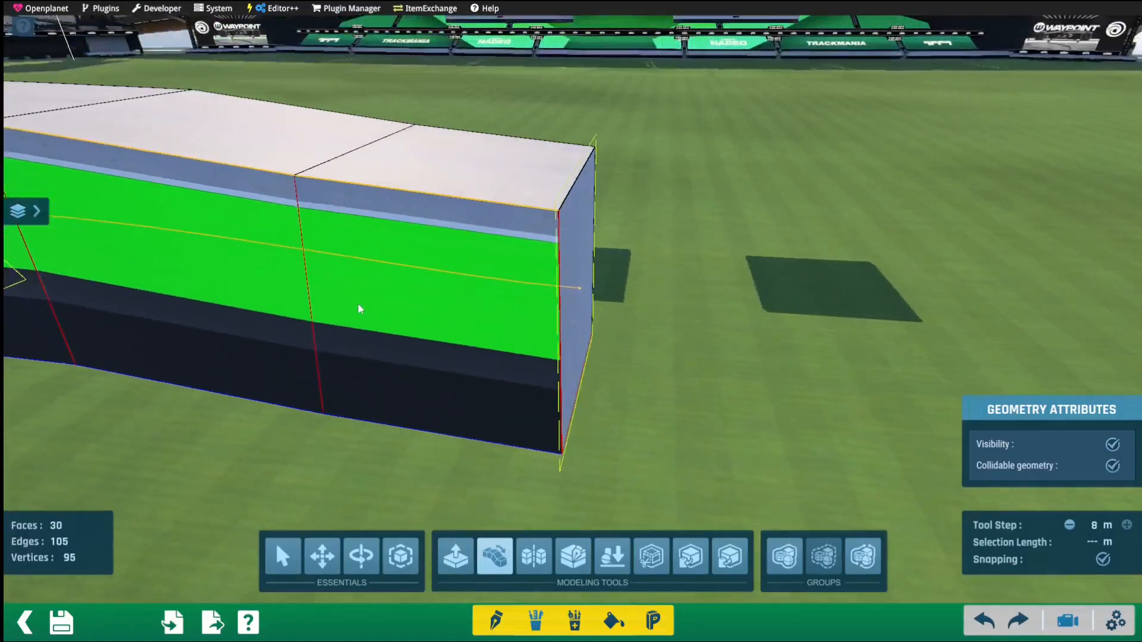
{"action": "right_click_drag", "start_coordinate": [480, 252], "coordinate": [605, 152], "text": "alt"}
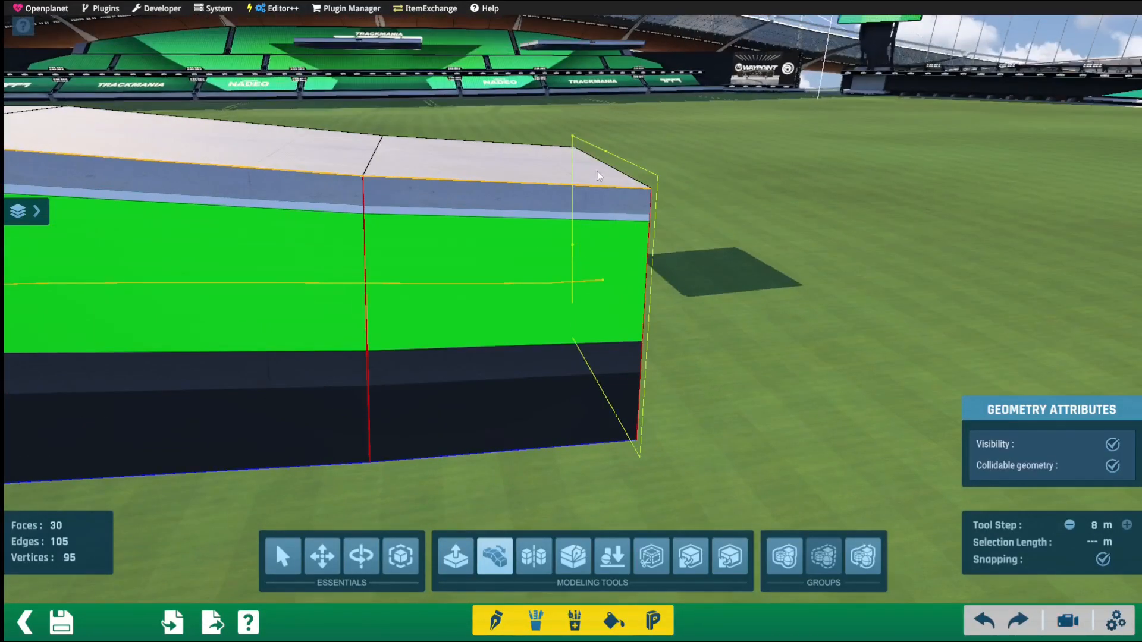
{"action": "mouse_move", "coordinate": [584, 159]}
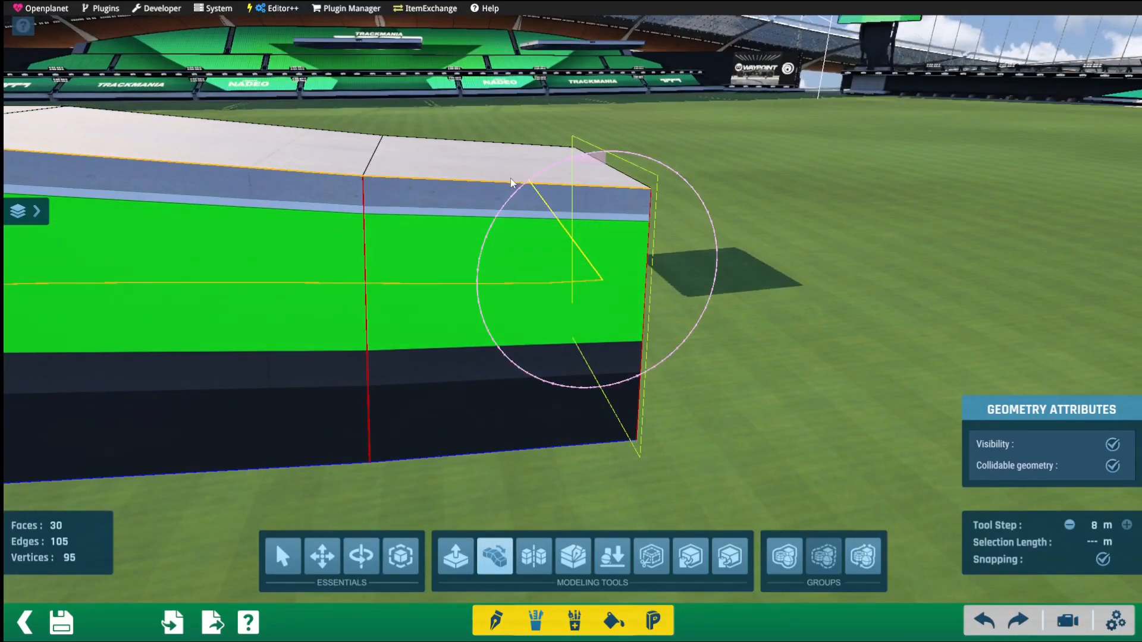
{"action": "right_click_drag", "start_coordinate": [509, 178], "coordinate": [598, 262], "text": "alt"}
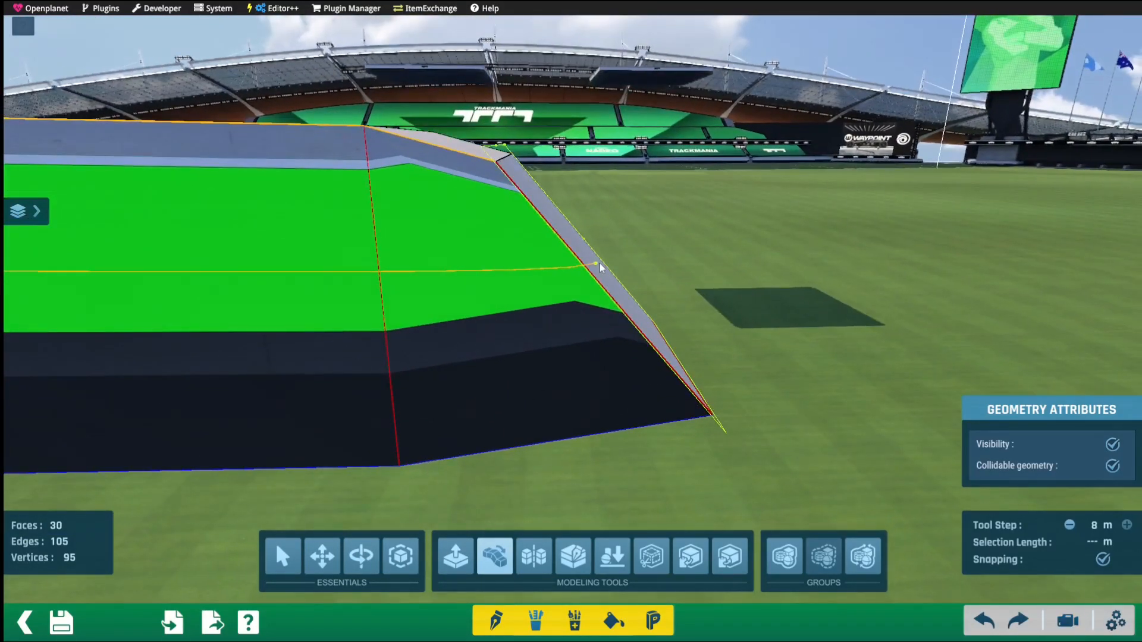
Move the control point of the beam's slanted far end to lengthen the beam by another segment.
{"action": "left_click", "coordinate": [598, 261]}
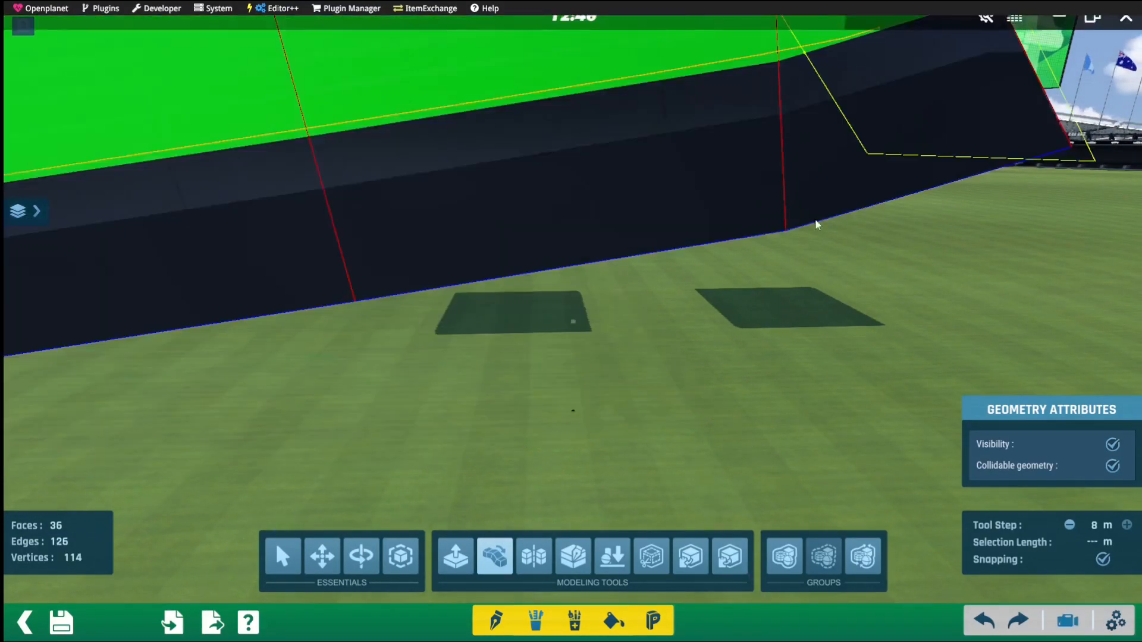
{"action": "scroll", "coordinate": [816, 224], "scroll_direction": "down", "scroll_amount": 5}
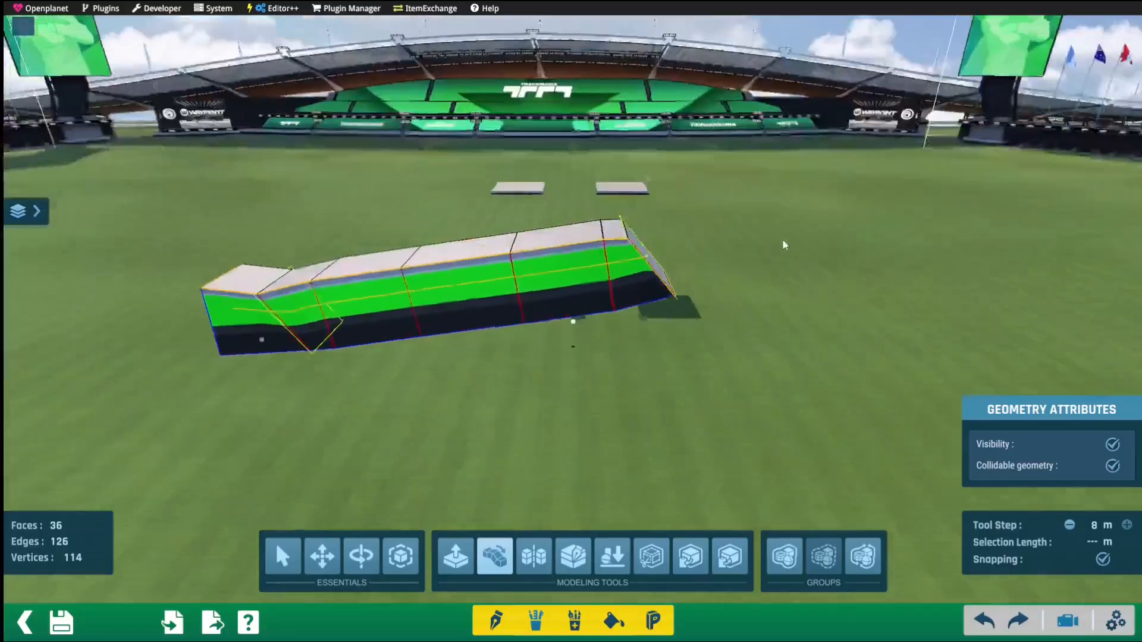
{"action": "right_click_drag", "start_coordinate": [783, 245], "coordinate": [618, 276], "text": "alt"}
{"action": "left_click_drag", "start_coordinate": [616, 277], "coordinate": [699, 233]}
{"action": "right_click_drag", "start_coordinate": [698, 234], "coordinate": [680, 296], "text": "alt"}
{"action": "scroll", "coordinate": [680, 296], "scroll_direction": "up", "scroll_amount": 3}
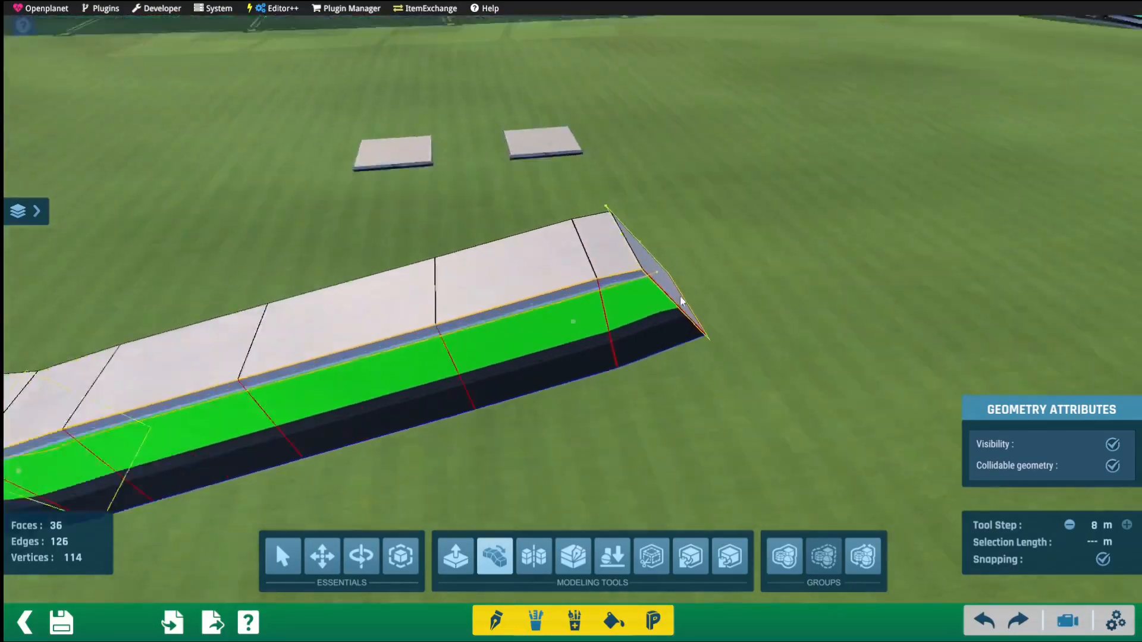
Extend the beam's far end with an upward-bent segment, and extend its near end with a segment that levels out.
{"action": "left_click", "coordinate": [633, 236]}
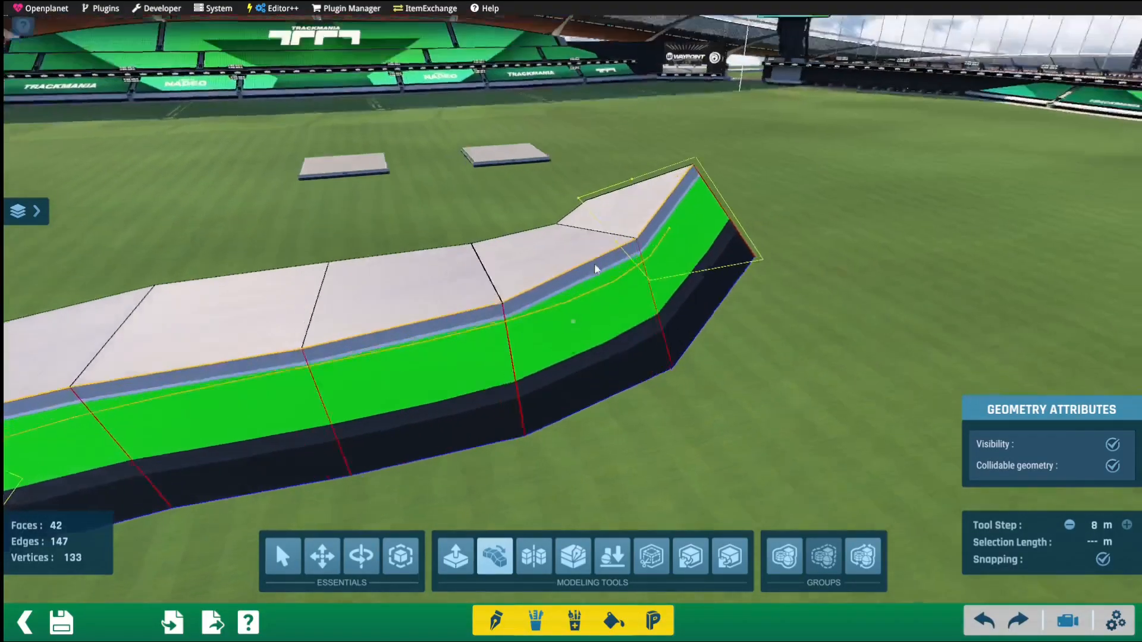
{"action": "right_click_drag", "start_coordinate": [597, 263], "coordinate": [351, 307], "text": "alt"}
{"action": "left_click", "coordinate": [501, 333]}
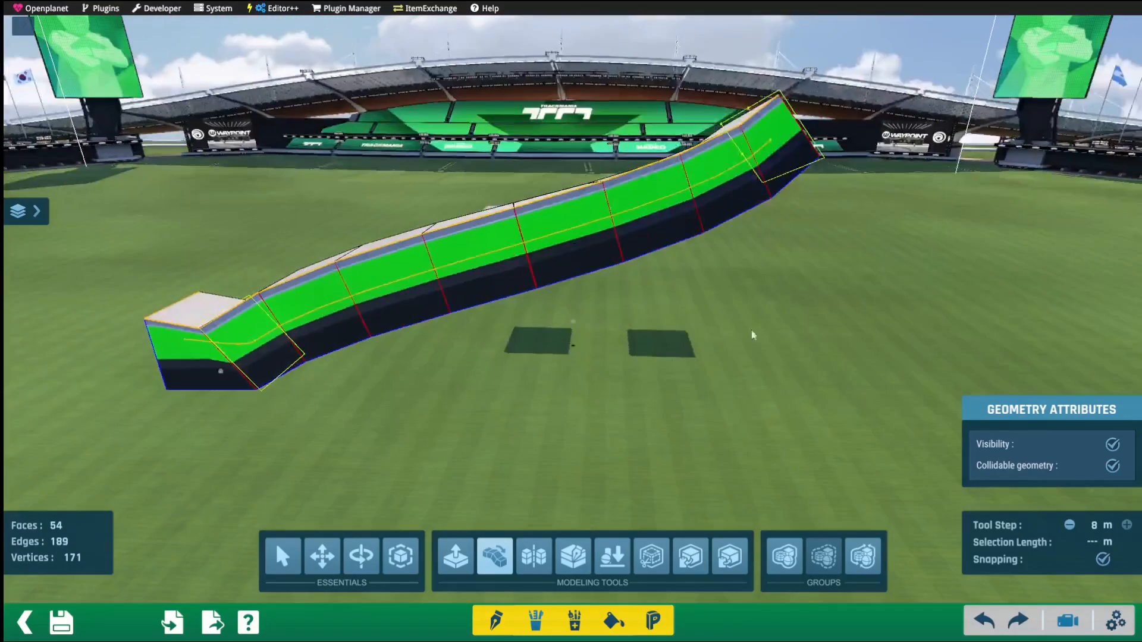
{"action": "scroll", "coordinate": [751, 335], "scroll_direction": "up", "scroll_amount": 1}
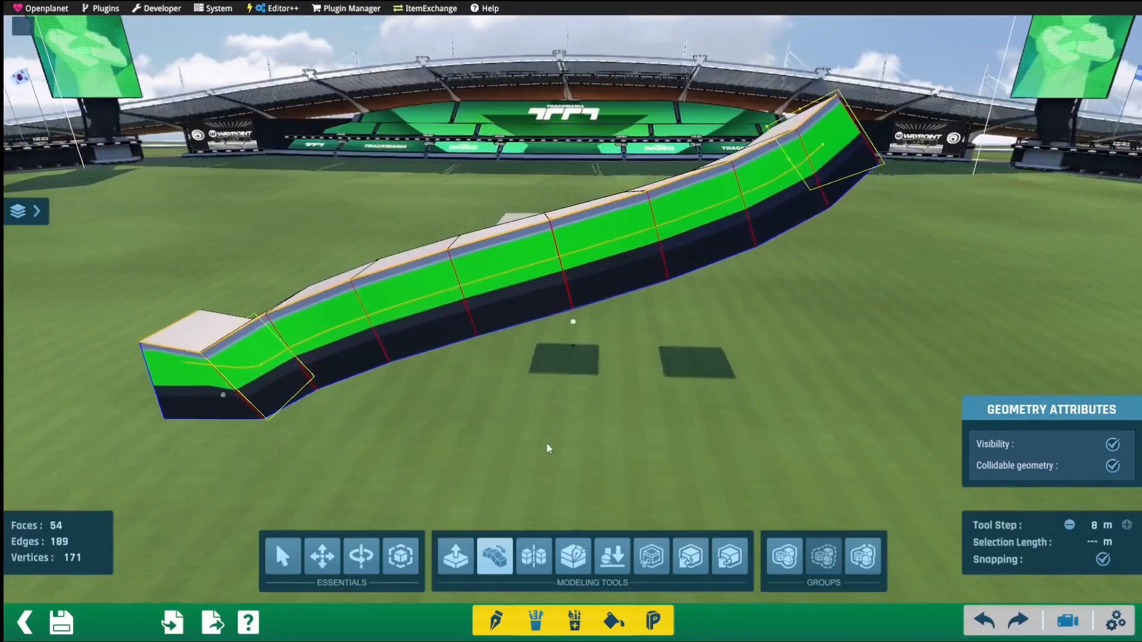
Restart the deformation on the bent beam and examine its straight deformation axis and the control planes along it.
{"action": "left_click", "coordinate": [282, 556]}
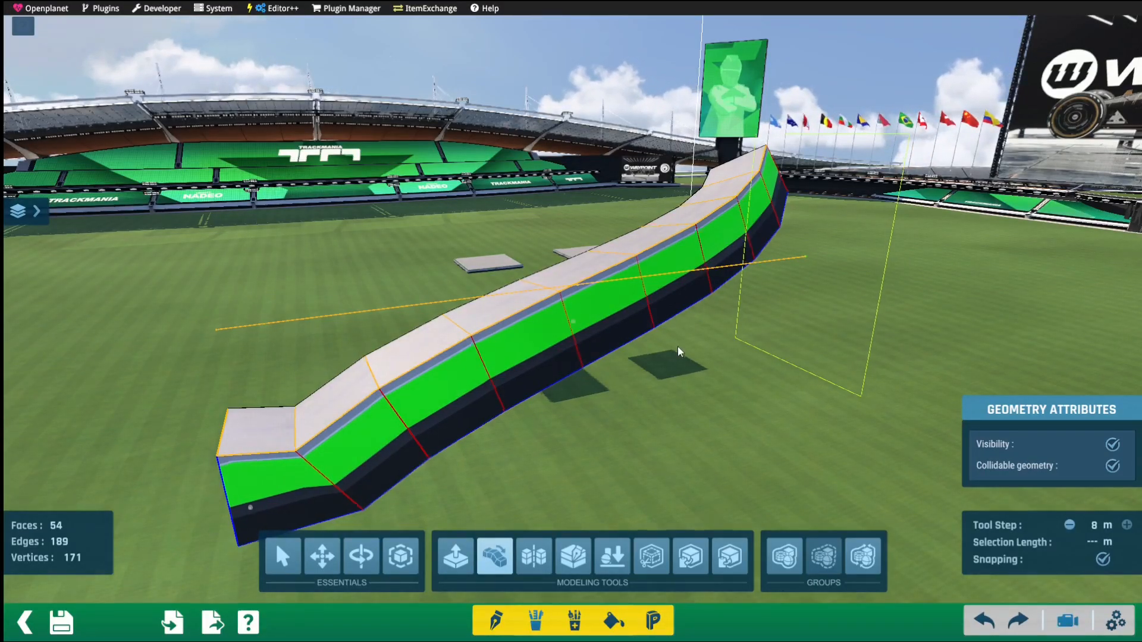
{"action": "scroll", "coordinate": [696, 357], "scroll_direction": "up", "scroll_amount": 2}
{"action": "right_click_drag", "start_coordinate": [693, 367], "coordinate": [694, 273], "text": "alt"}
{"action": "left_click_drag", "start_coordinate": [693, 272], "coordinate": [805, 275], "text": "alt"}
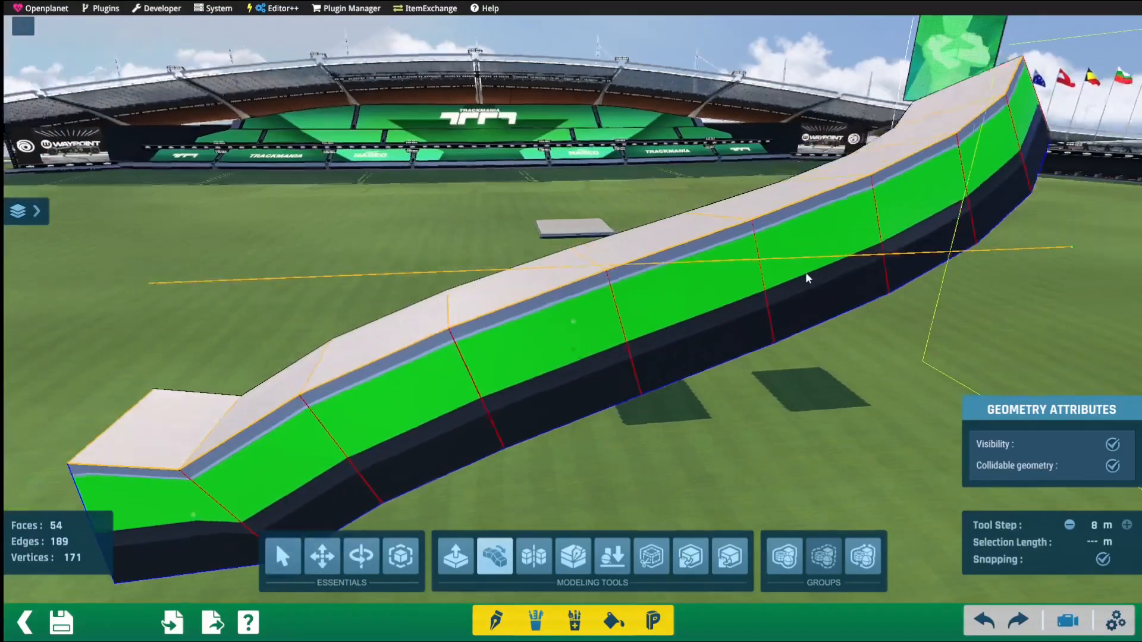
{"action": "scroll", "coordinate": [844, 262], "scroll_direction": "up", "scroll_amount": 3}
{"action": "right_click_drag", "start_coordinate": [625, 174], "coordinate": [491, 385], "text": "alt"}
{"action": "scroll", "coordinate": [492, 385], "scroll_direction": "up", "scroll_amount": 2}
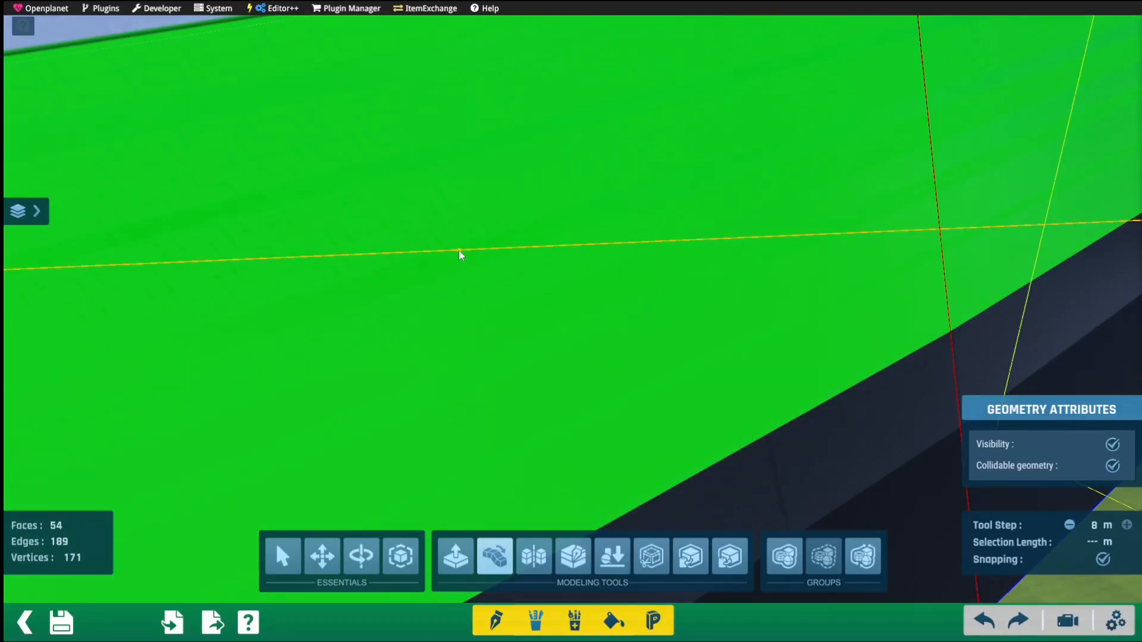
{"action": "scroll", "coordinate": [518, 277], "scroll_direction": "down", "scroll_amount": 5}
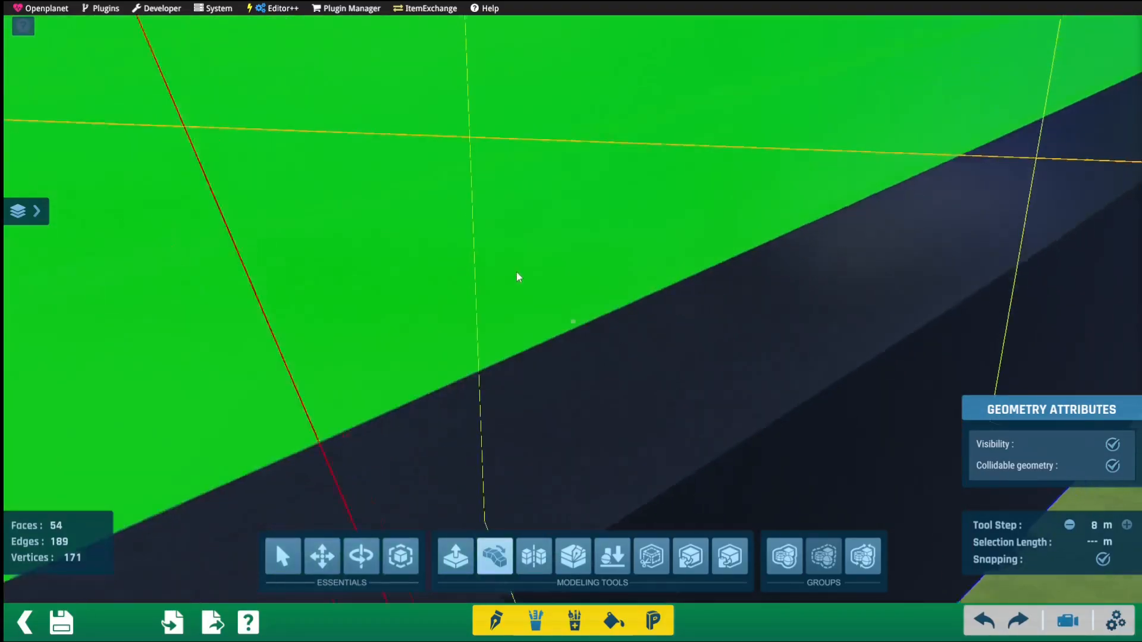
{"action": "scroll", "coordinate": [522, 278], "scroll_direction": "down", "scroll_amount": 3}
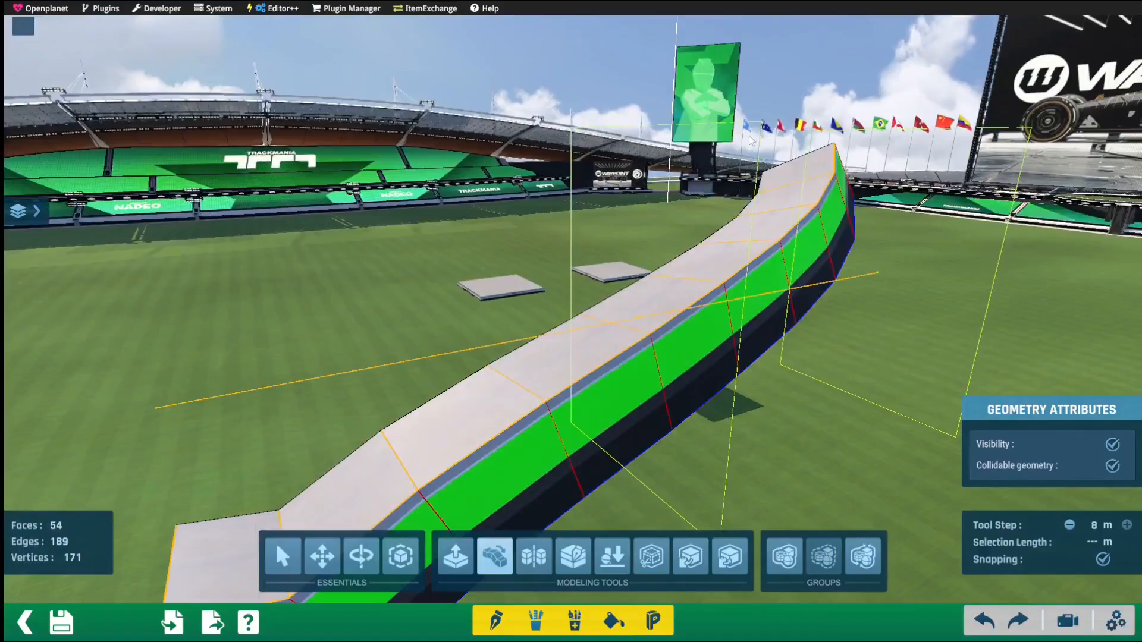
{"action": "right_click_drag", "start_coordinate": [559, 428], "coordinate": [620, 317]}
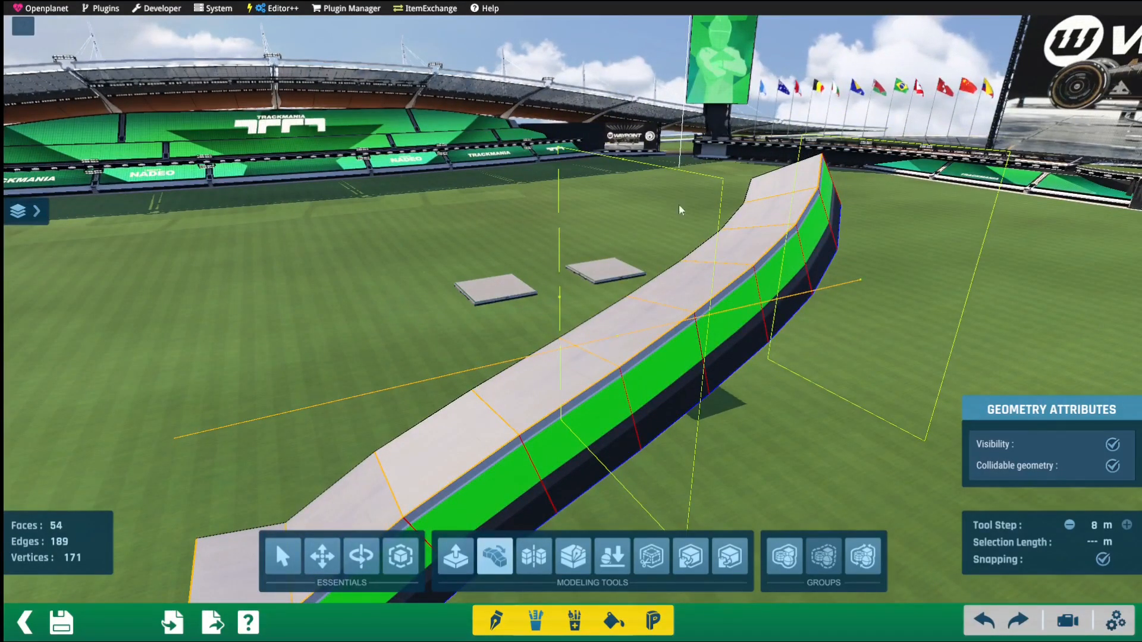
{"action": "right_click_drag", "start_coordinate": [624, 164], "coordinate": [706, 253]}
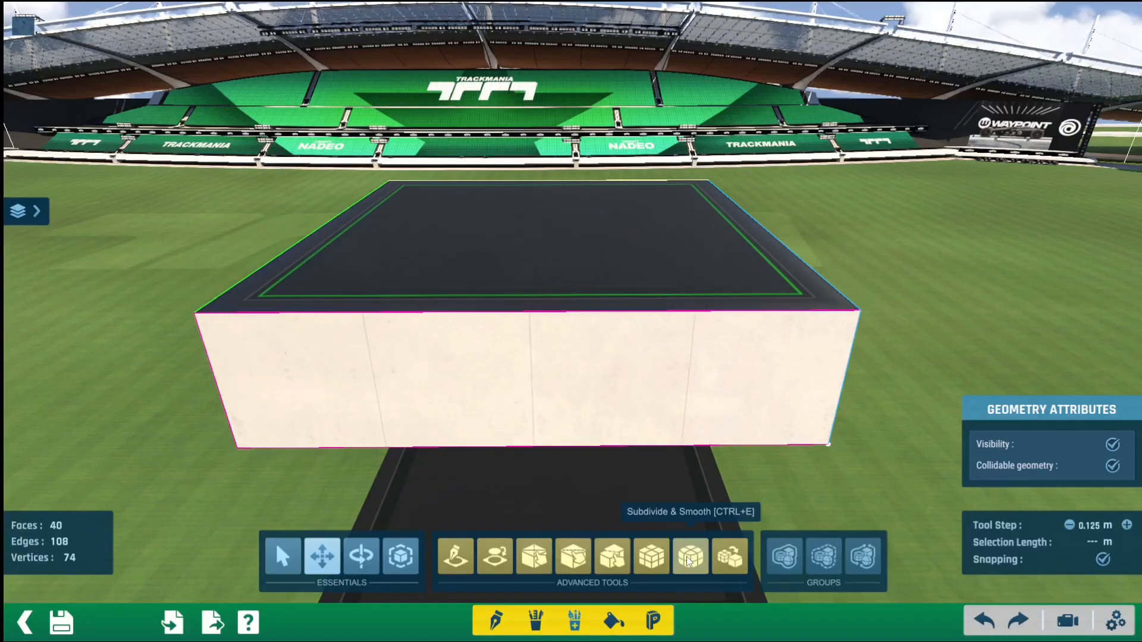
Apply the Stadium RoadTech material to the selected box with UV Projection Planar.
{"action": "left_click", "coordinate": [613, 621]}
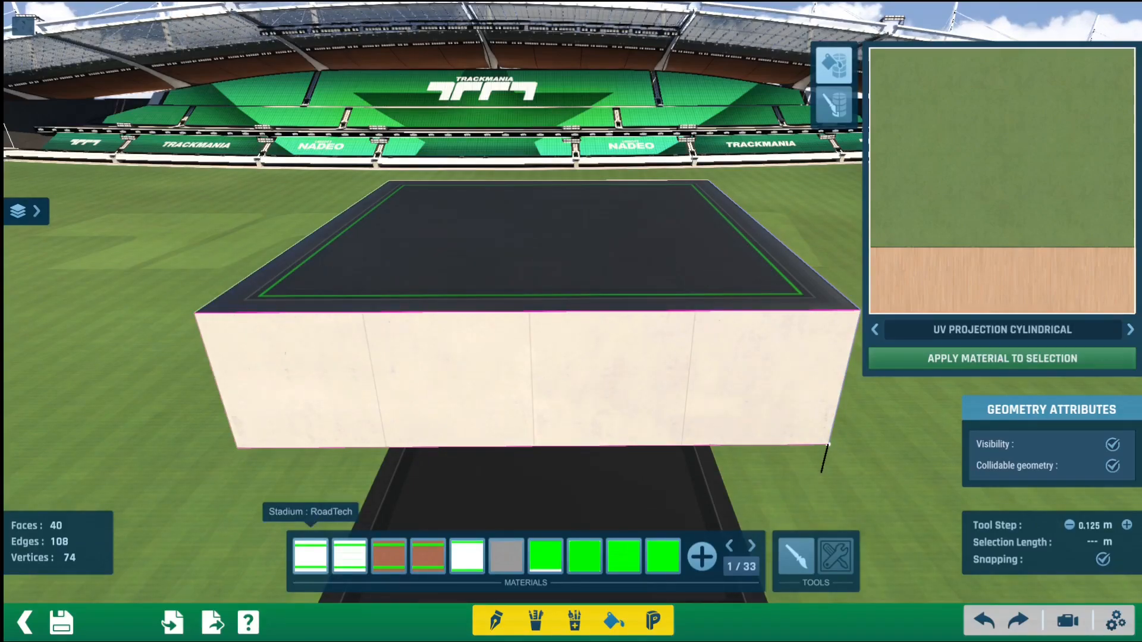
{"action": "left_click", "coordinate": [310, 556]}
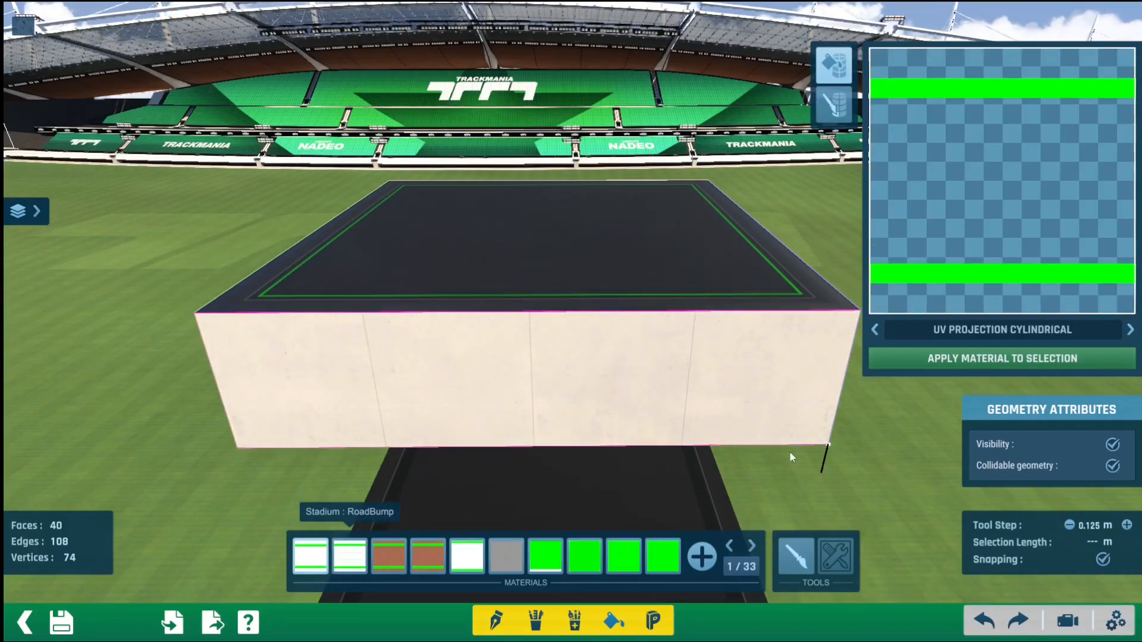
{"action": "left_click", "coordinate": [872, 330]}
{"action": "left_click", "coordinate": [872, 330]}
{"action": "left_click", "coordinate": [872, 329]}
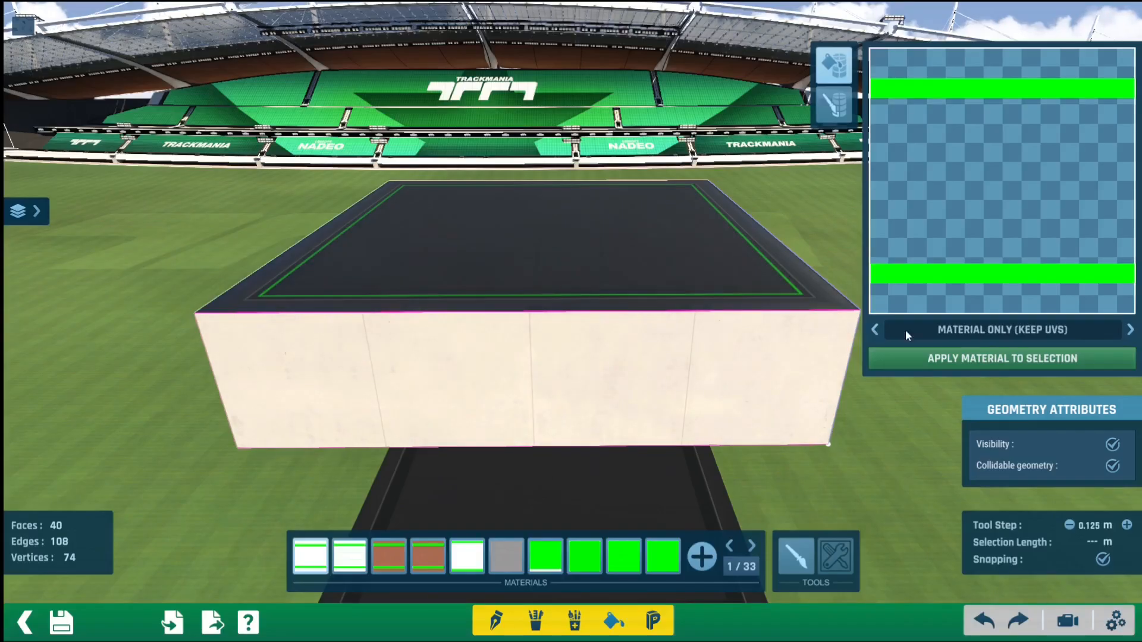
{"action": "left_click", "coordinate": [1130, 330]}
{"action": "left_click", "coordinate": [947, 354]}
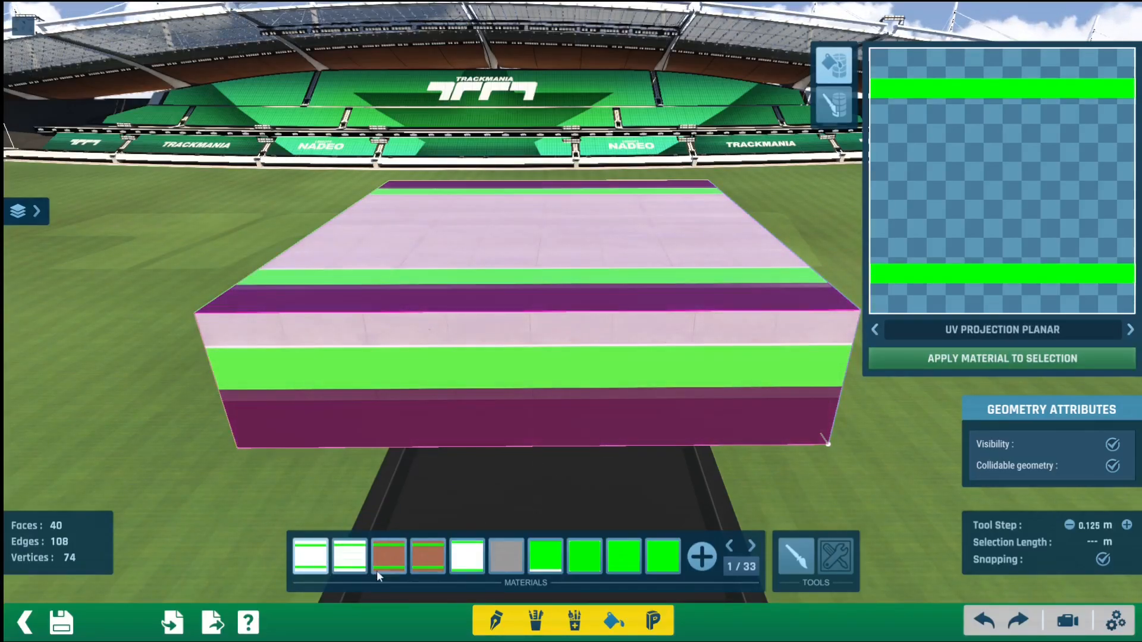
Apply the brown material with green bands to the box, and replace it with the plain grey material.
{"action": "left_click", "coordinate": [380, 565]}
{"action": "left_click", "coordinate": [964, 363]}
{"action": "right_click_drag", "start_coordinate": [896, 405], "coordinate": [572, 576], "text": "alt"}
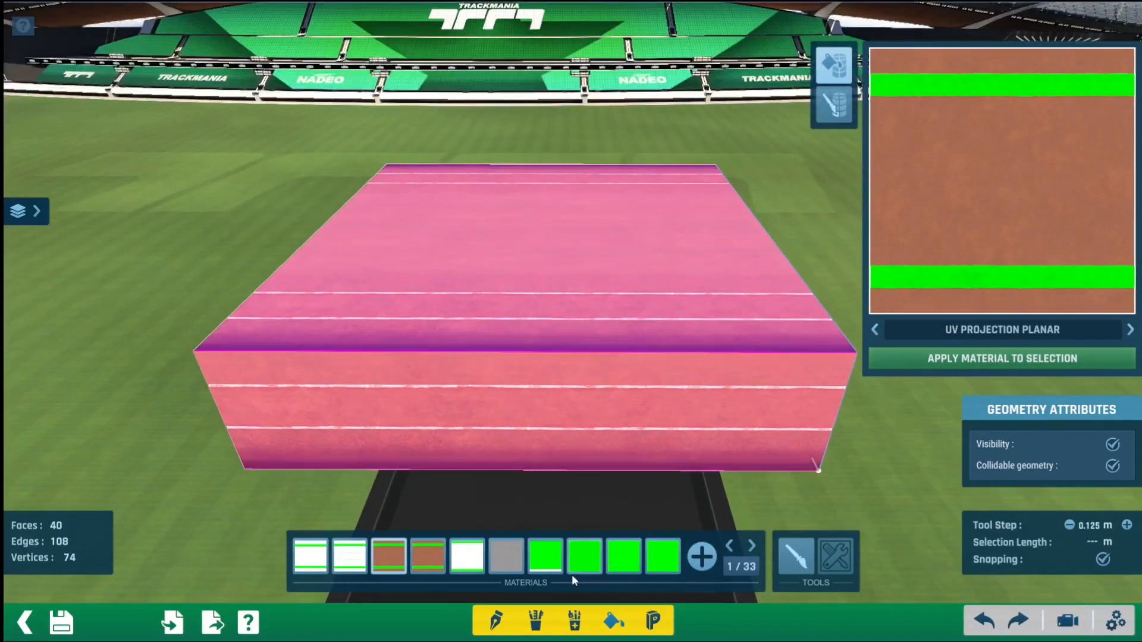
{"action": "left_click", "coordinate": [498, 562]}
{"action": "right_click_drag", "start_coordinate": [625, 512], "coordinate": [665, 439], "text": "alt"}
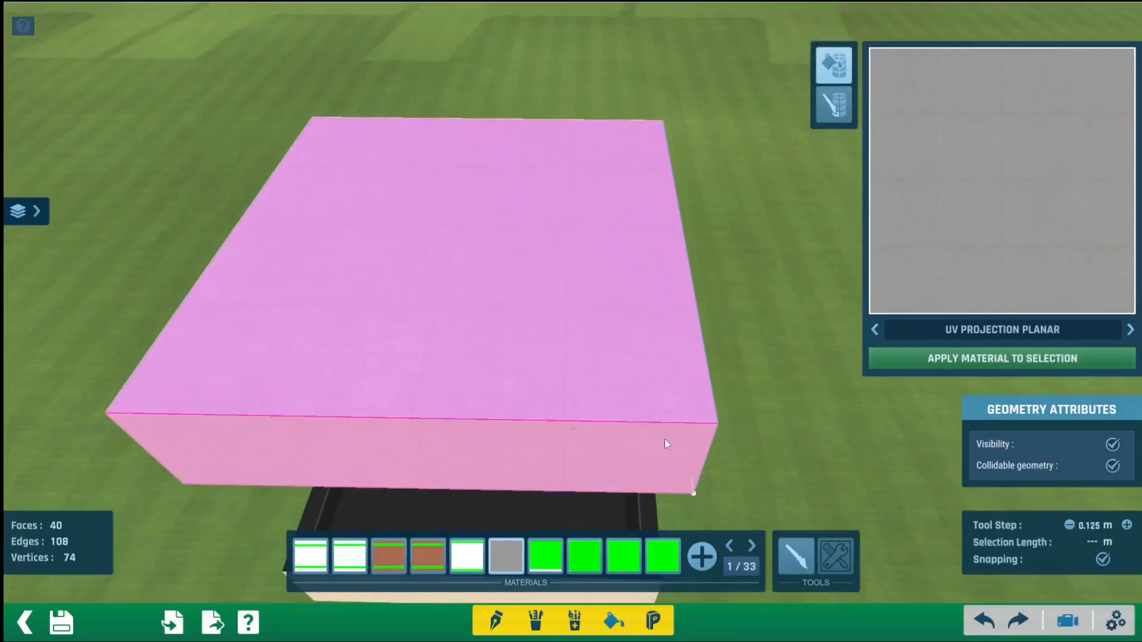
Start creating a custom material, base it on game textures, and discard it without saving.
{"action": "left_click", "coordinate": [752, 545]}
{"action": "left_click", "coordinate": [752, 545]}
{"action": "left_click", "coordinate": [752, 545]}
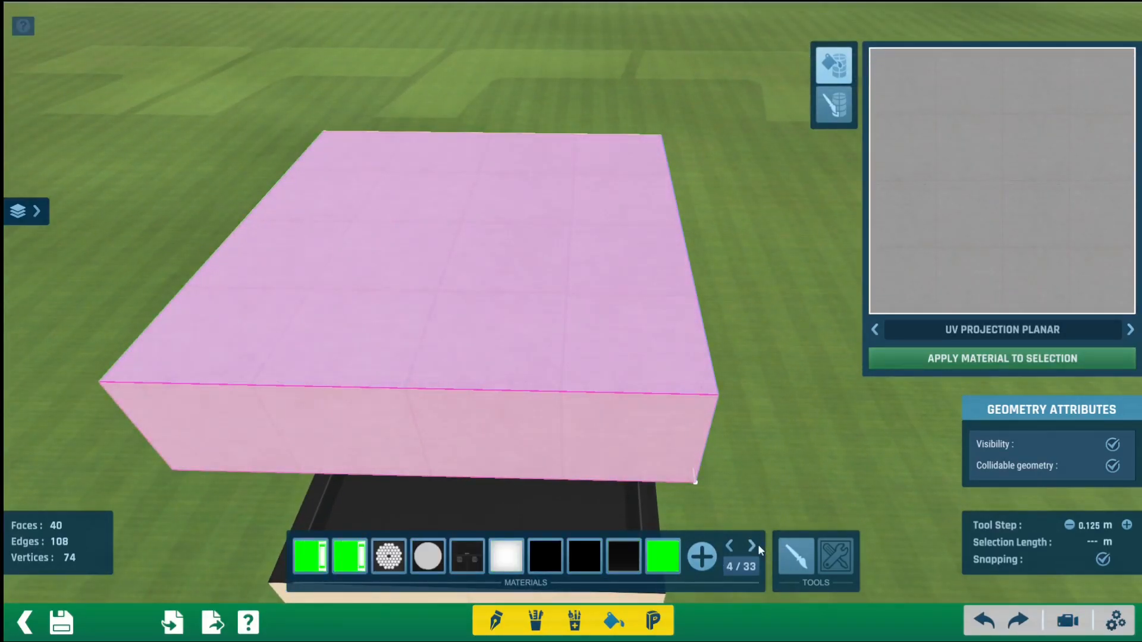
{"action": "left_click", "coordinate": [752, 546]}
{"action": "right_click_drag", "start_coordinate": [744, 501], "coordinate": [775, 437], "text": "alt"}
{"action": "scroll", "coordinate": [776, 437], "scroll_direction": "up", "scroll_amount": 5}
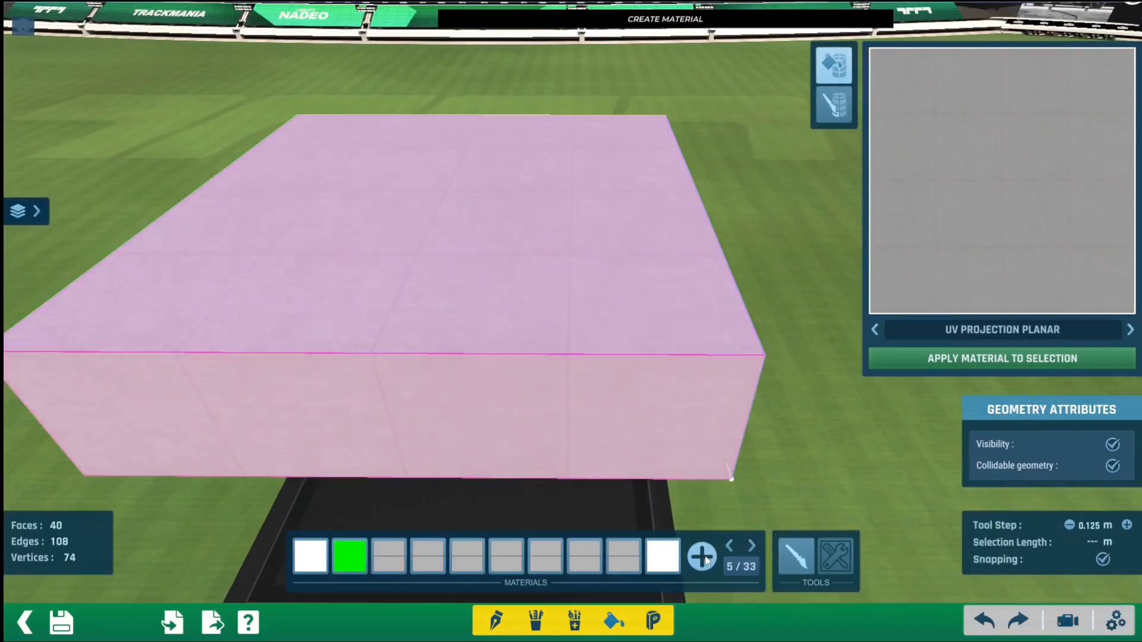
{"action": "left_click", "coordinate": [703, 557]}
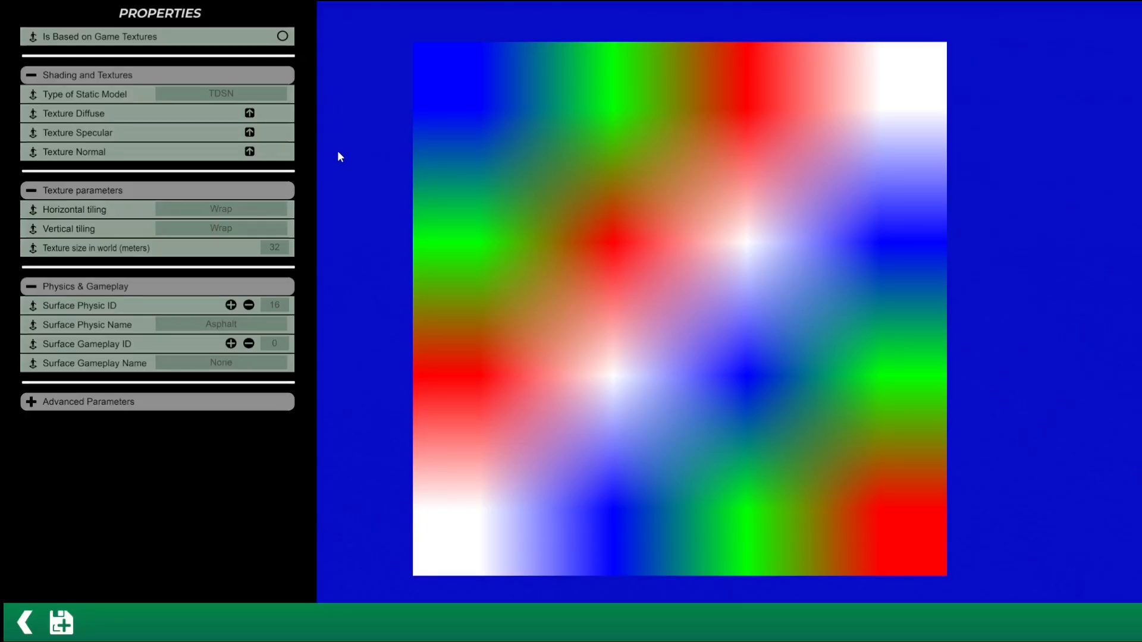
{"action": "left_click", "coordinate": [284, 38]}
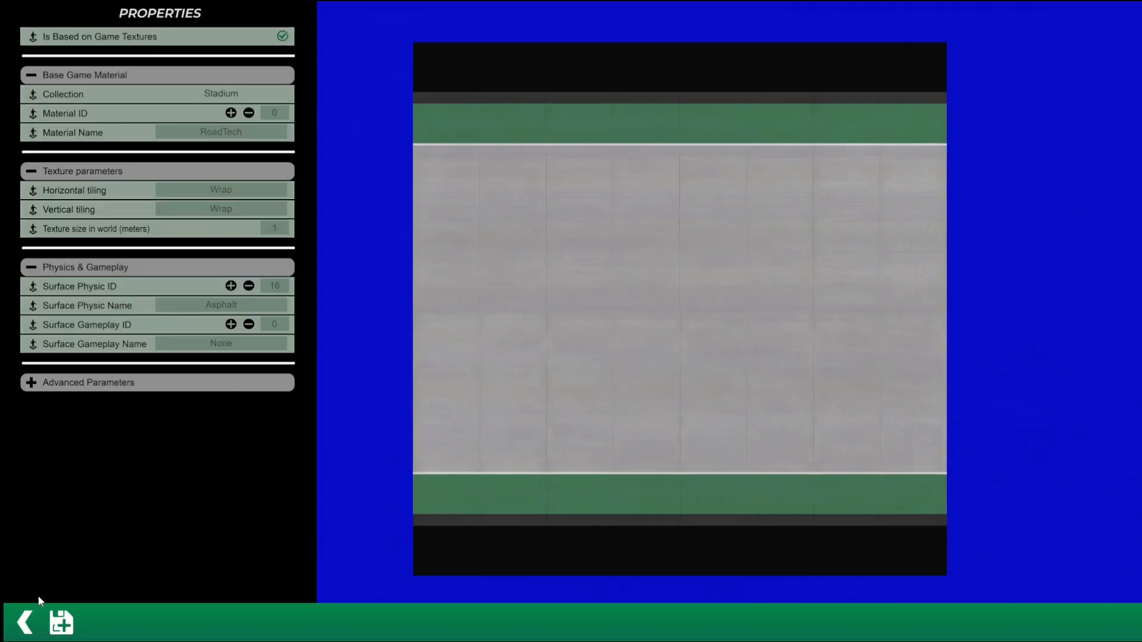
{"action": "left_click", "coordinate": [24, 622]}
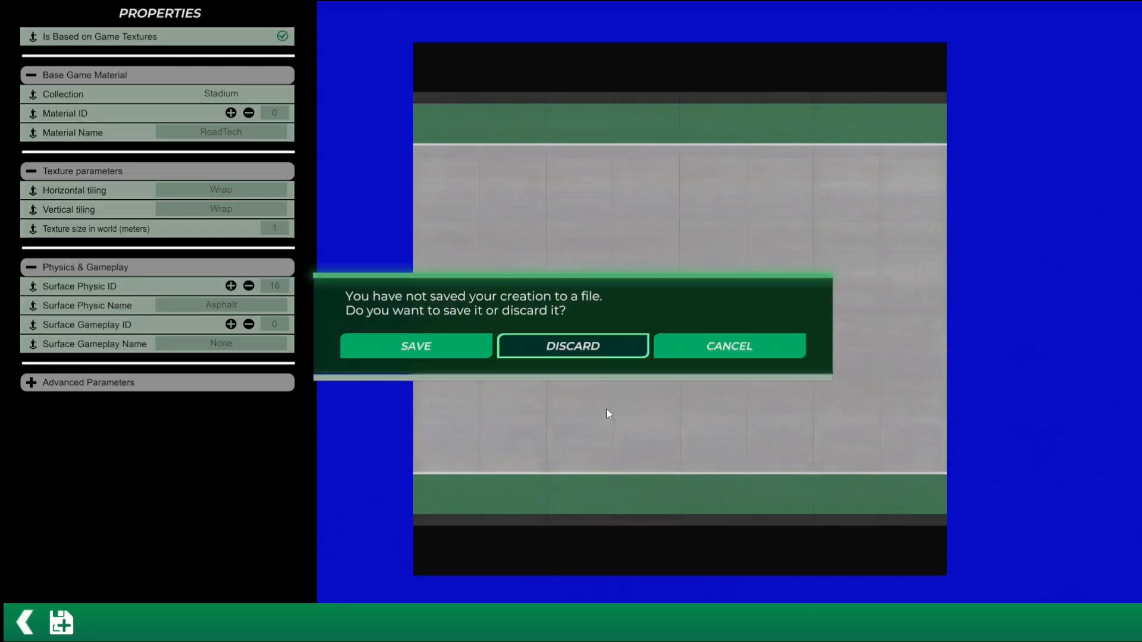
{"action": "left_click", "coordinate": [533, 345]}
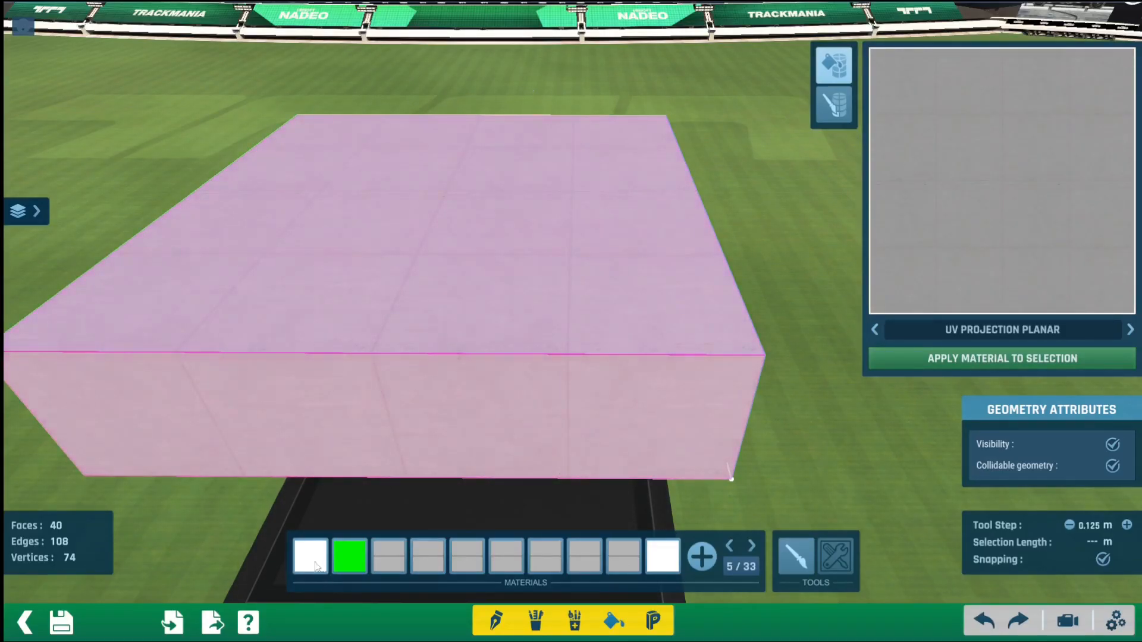
Apply the Stadium DecoHill material to the selected box with UV Projection Planar.
{"action": "left_click", "coordinate": [731, 547]}
{"action": "left_click", "coordinate": [731, 546]}
{"action": "left_click", "coordinate": [731, 546]}
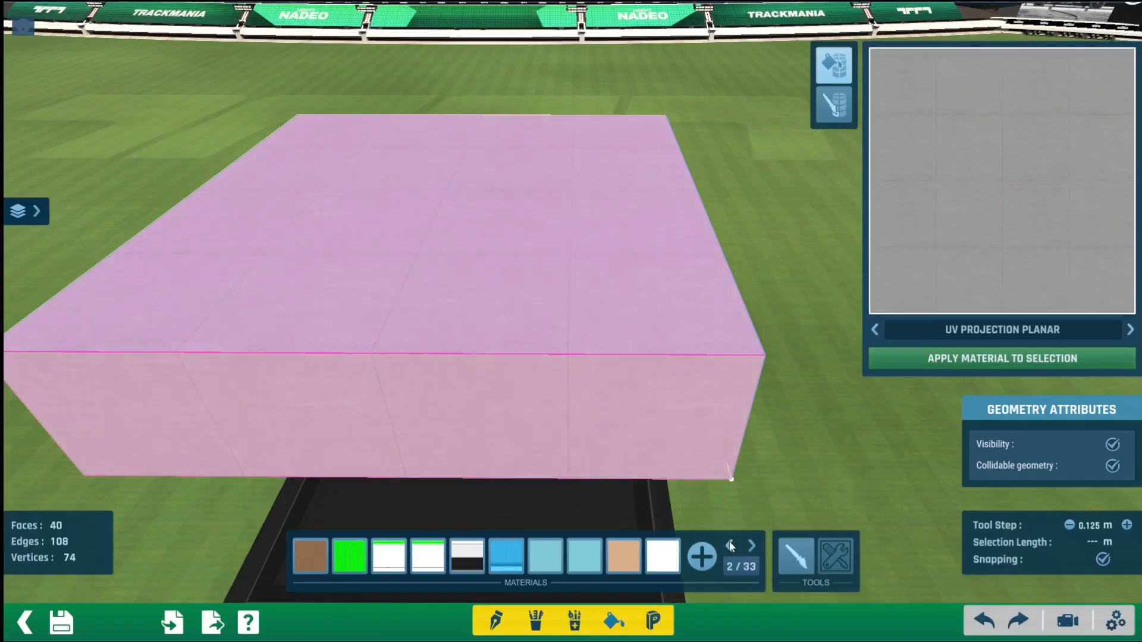
{"action": "left_click", "coordinate": [752, 546]}
{"action": "left_click", "coordinate": [752, 547]}
{"action": "left_click", "coordinate": [752, 546]}
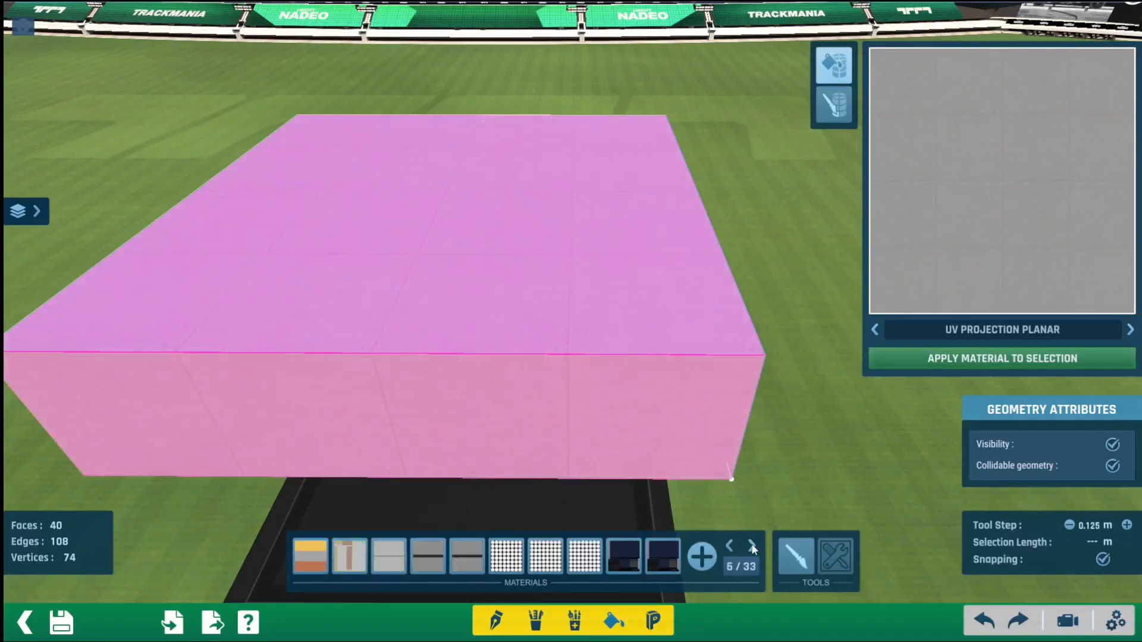
{"action": "left_click", "coordinate": [752, 546]}
{"action": "left_click", "coordinate": [752, 546]}
{"action": "left_click", "coordinate": [752, 546]}
{"action": "left_click", "coordinate": [752, 546]}
{"action": "left_click", "coordinate": [511, 564]}
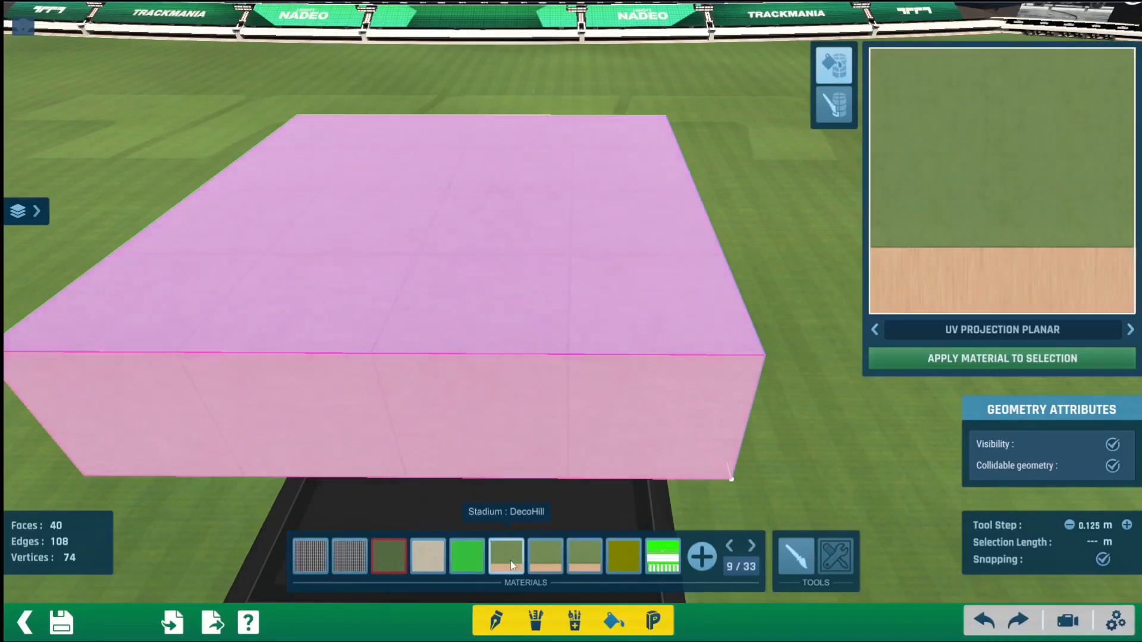
{"action": "left_click", "coordinate": [909, 366]}
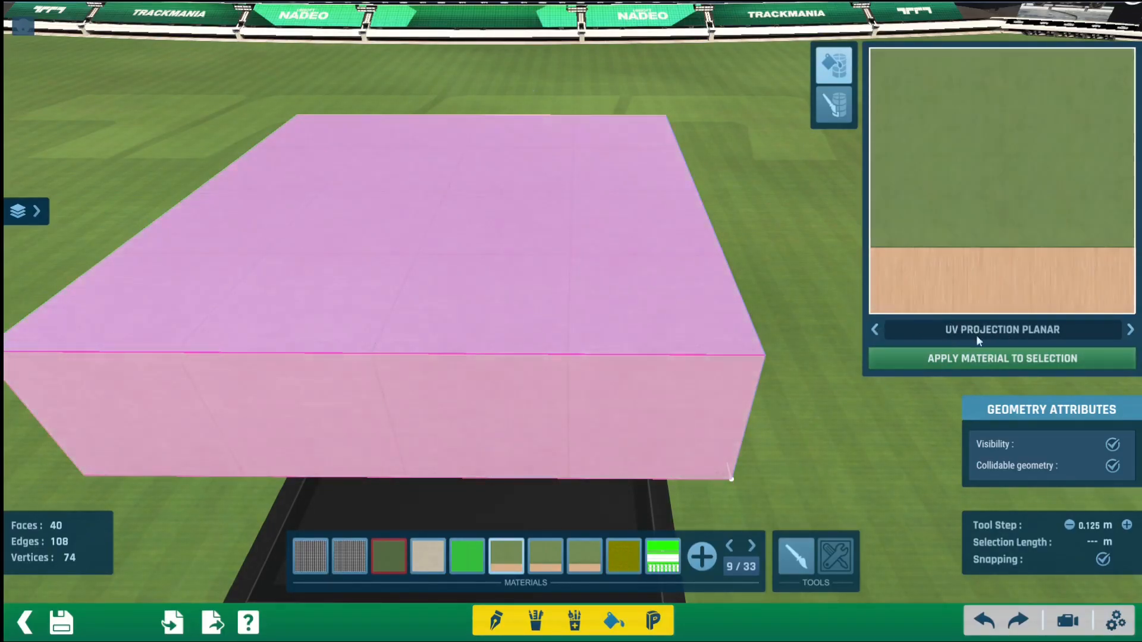
{"action": "scroll", "coordinate": [755, 261], "scroll_direction": "up", "scroll_amount": 1}
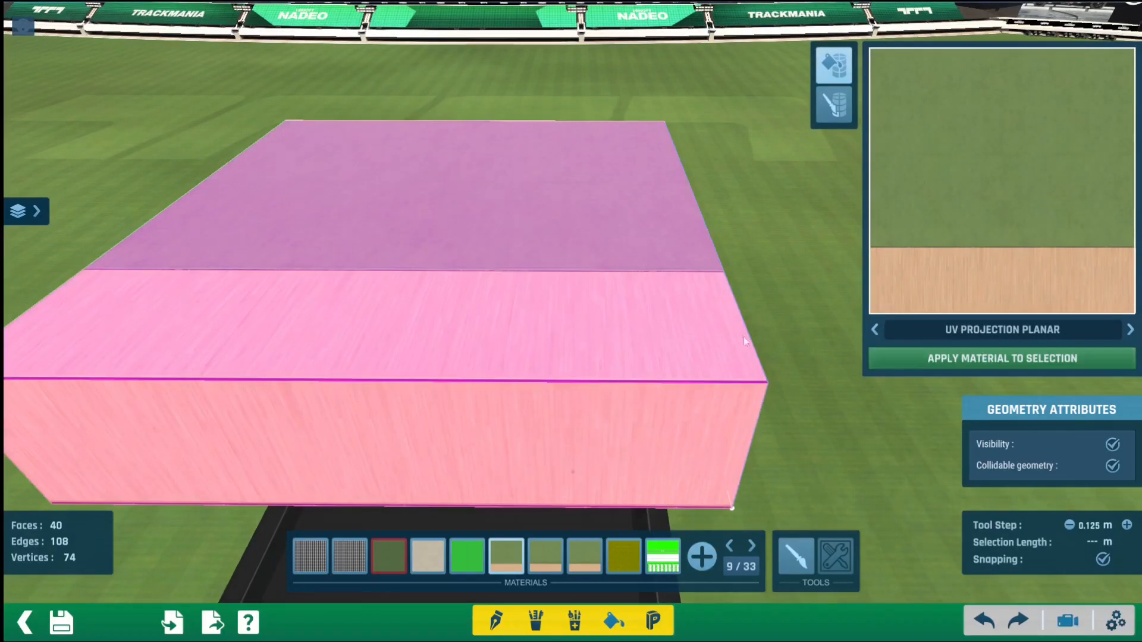
Switch the UV projection mode through Polyhedric and Cylindrical to Material Only (Keep UVs).
{"action": "right_click_drag", "start_coordinate": [744, 337], "coordinate": [672, 377]}
{"action": "left_click", "coordinate": [1129, 331]}
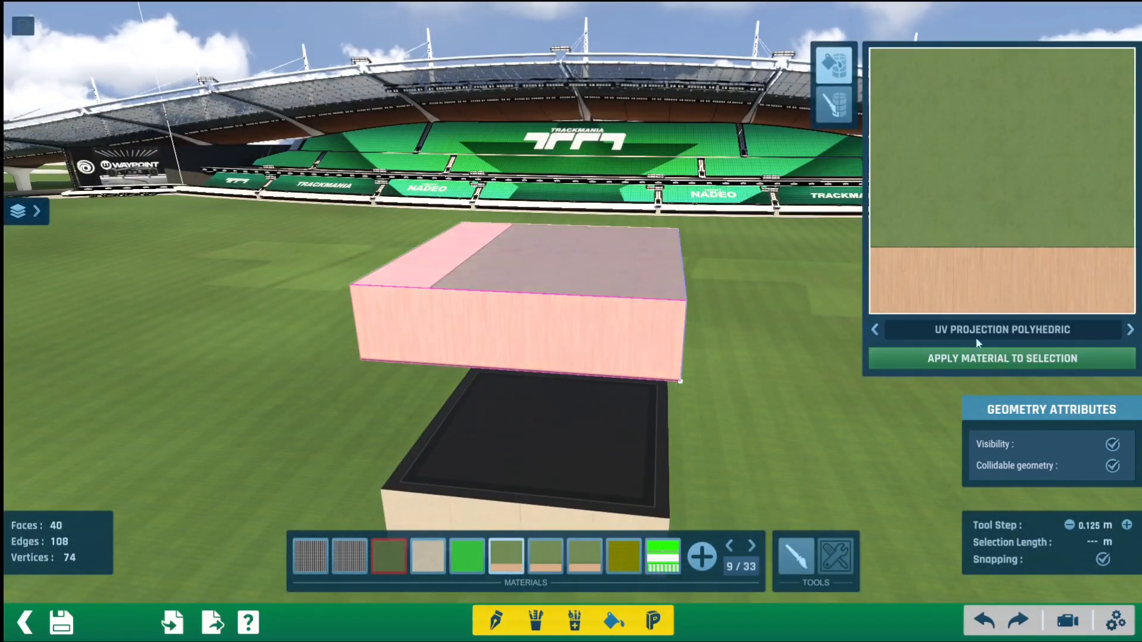
{"action": "left_click", "coordinate": [1130, 330]}
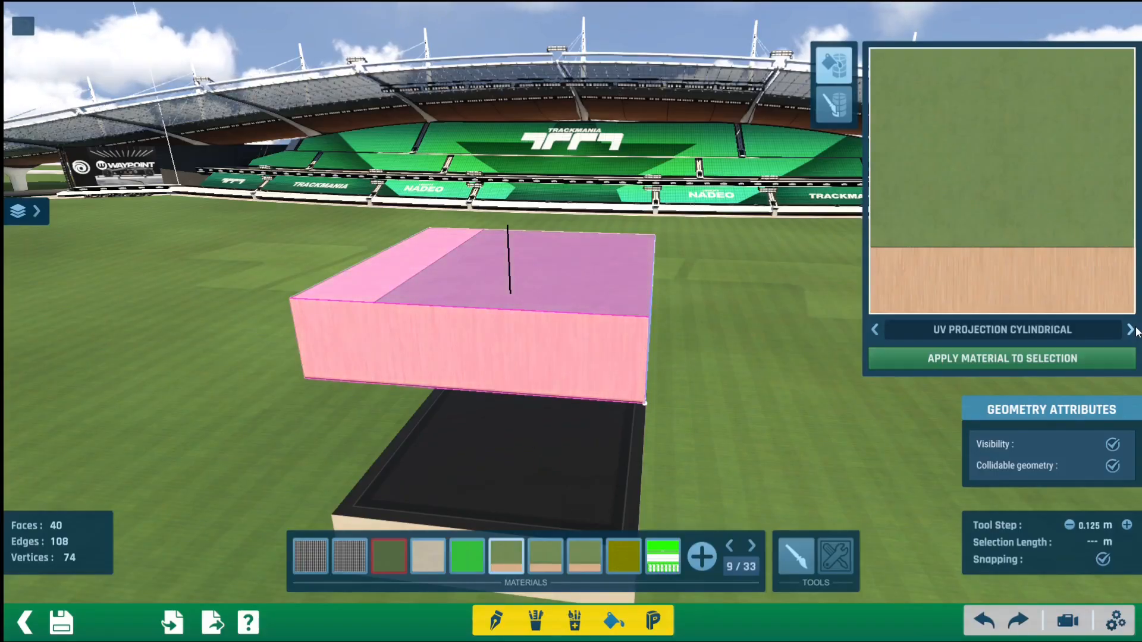
{"action": "right_click_drag", "start_coordinate": [732, 243], "coordinate": [667, 275]}
{"action": "left_click", "coordinate": [1133, 331]}
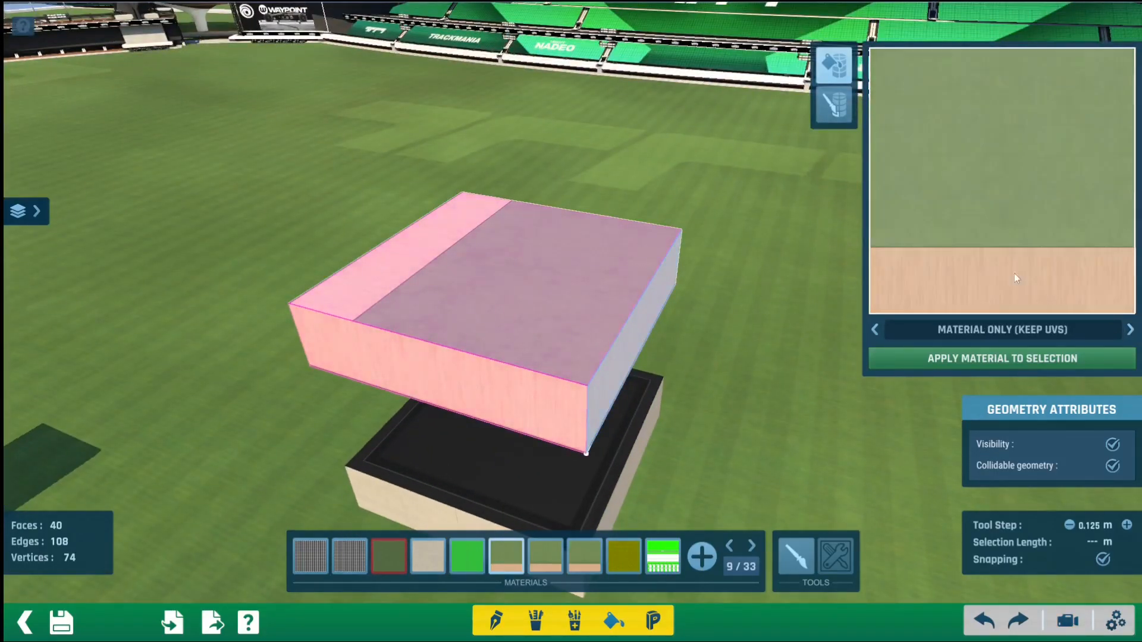
{"action": "right_click_drag", "start_coordinate": [684, 312], "coordinate": [421, 379]}
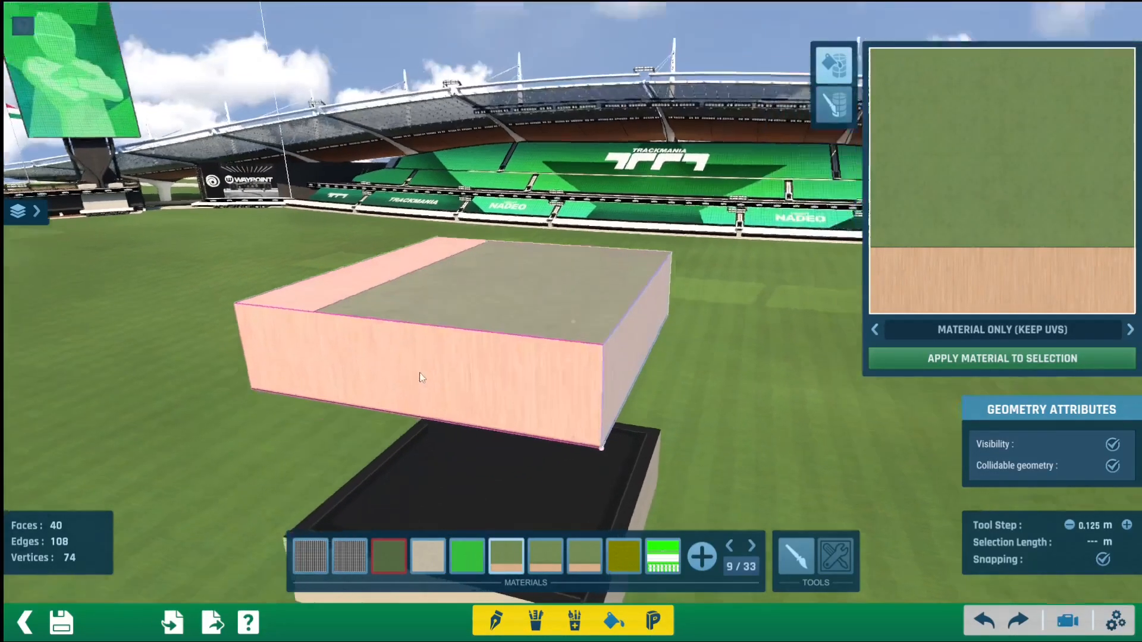
Go back through the projection modes to Cubic, set UV Projection Polyhedric, and inspect the box's texture layout.
{"action": "left_click", "coordinate": [874, 330]}
{"action": "right_click_drag", "start_coordinate": [877, 331], "coordinate": [692, 334]}
{"action": "left_click", "coordinate": [875, 329]}
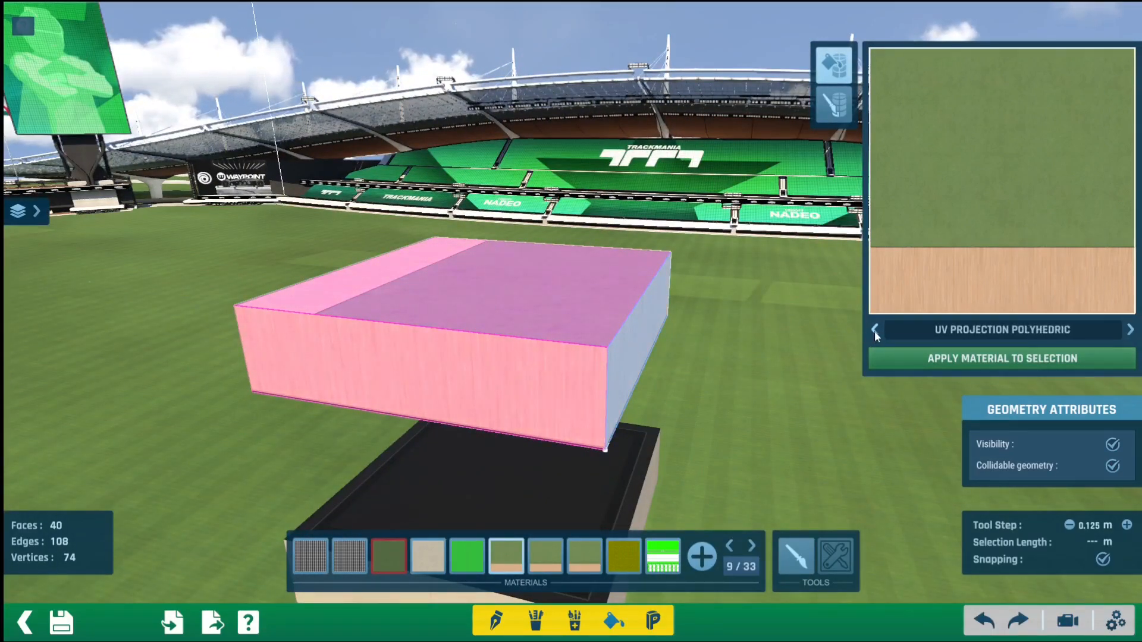
{"action": "left_click", "coordinate": [877, 335]}
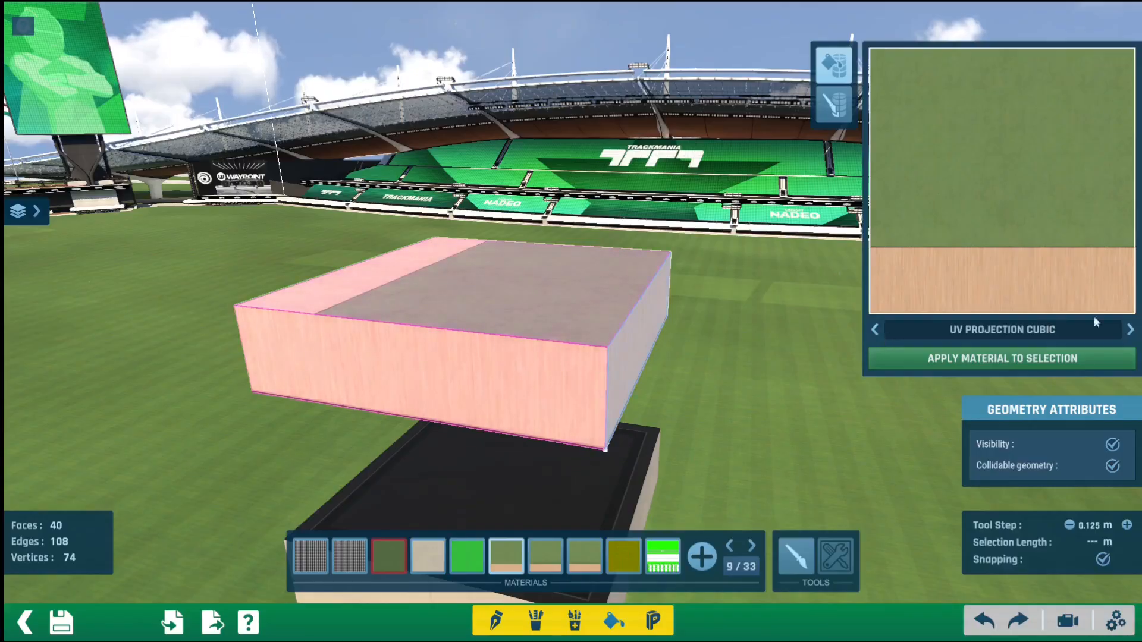
{"action": "left_click", "coordinate": [1130, 330]}
{"action": "right_click_drag", "start_coordinate": [785, 357], "coordinate": [787, 318]}
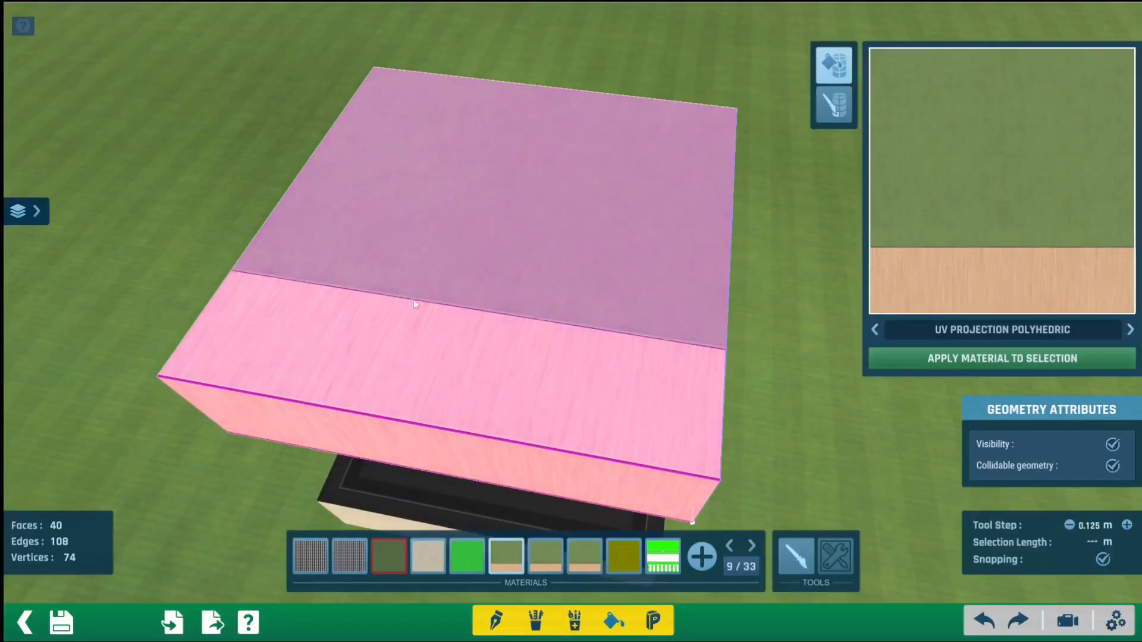
{"action": "right_click_drag", "start_coordinate": [697, 355], "coordinate": [514, 280]}
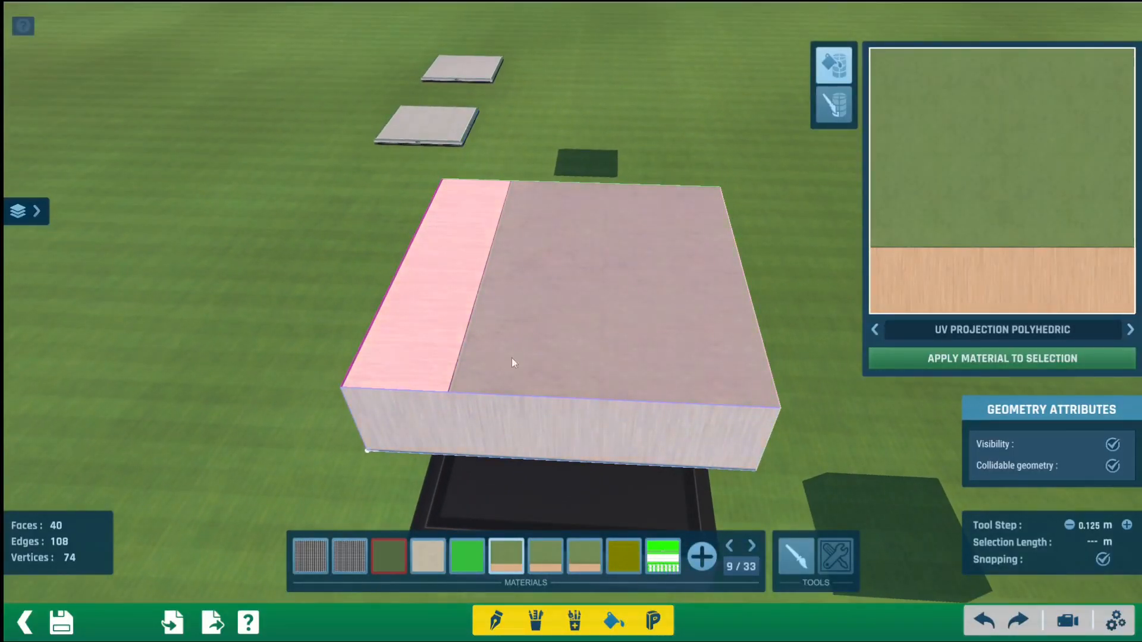
Switch to custom UV mode for the box's highlighted faces and select the whole UV grid.
{"action": "right_click_drag", "start_coordinate": [511, 358], "coordinate": [514, 302]}
{"action": "mouse_move", "coordinate": [572, 270]}
{"action": "right_mouse_down"}
{"action": "mouse_move", "coordinate": [625, 216]}
{"action": "mouse_move", "coordinate": [454, 305]}
{"action": "mouse_move", "coordinate": [448, 352]}
{"action": "mouse_move", "coordinate": [587, 273]}
{"action": "right_mouse_up"}
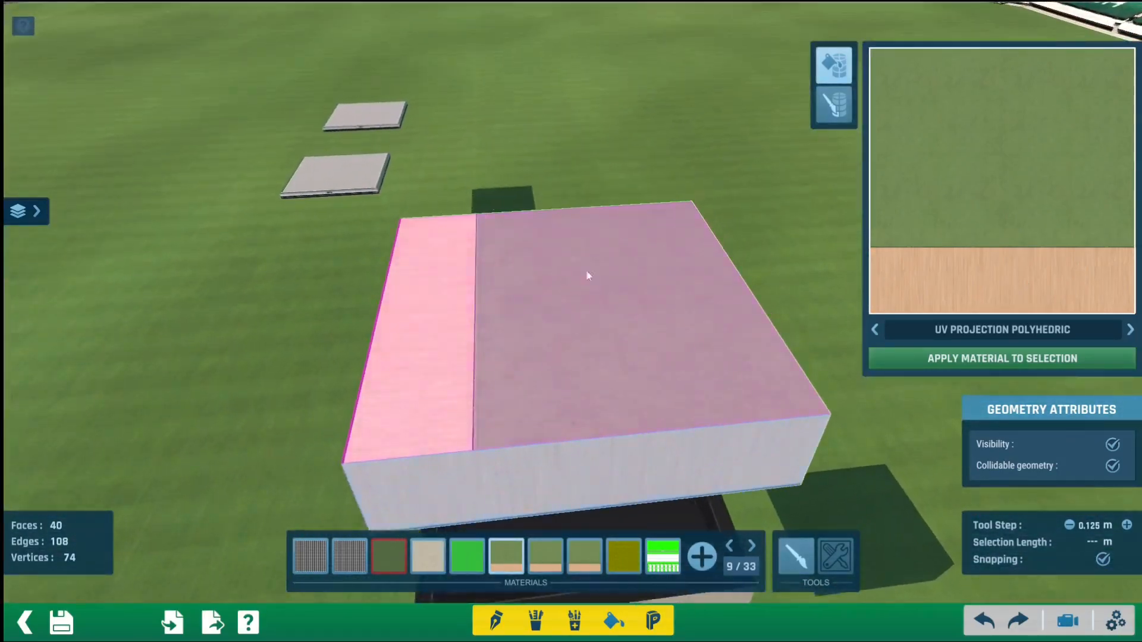
{"action": "left_click", "coordinate": [833, 105]}
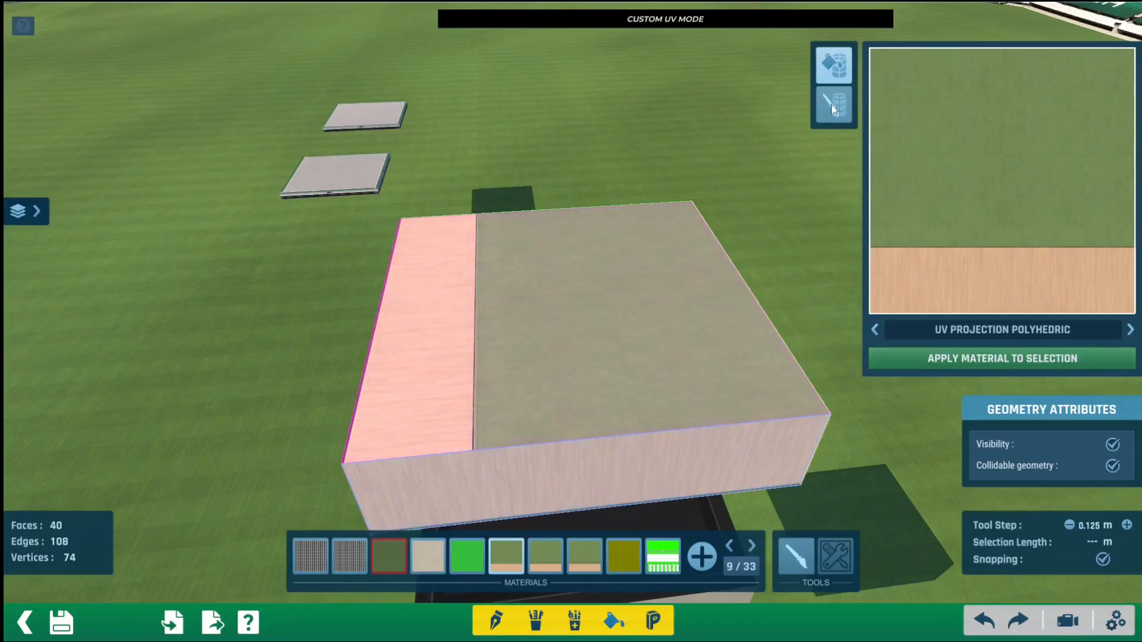
{"action": "left_click", "coordinate": [836, 107]}
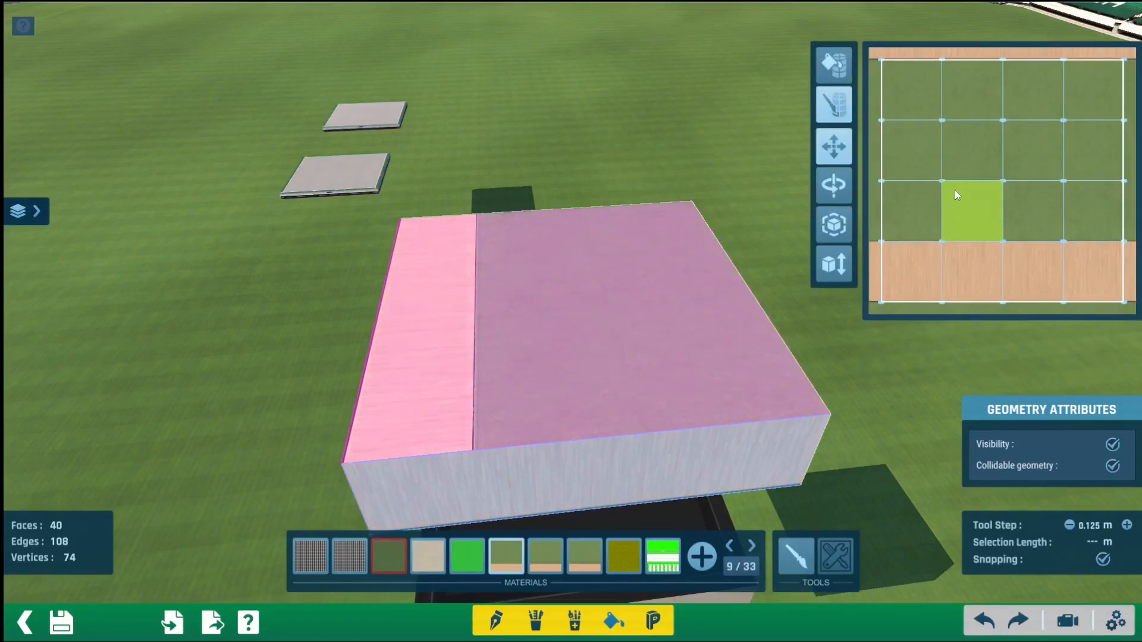
{"action": "scroll", "coordinate": [955, 195], "scroll_direction": "down", "scroll_amount": 2}
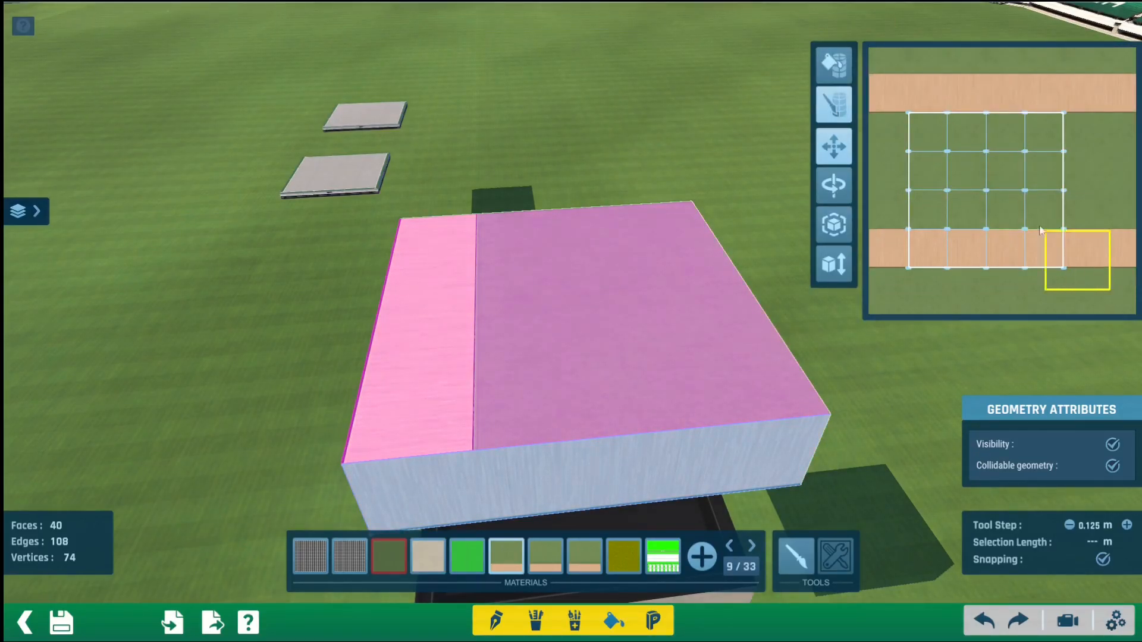
{"action": "left_click_drag", "start_coordinate": [1041, 230], "coordinate": [893, 94]}
Reselect the box's top UVs, scale them down and shift them onto the green part of the texture.
{"action": "right_click_drag", "start_coordinate": [638, 280], "coordinate": [597, 171]}
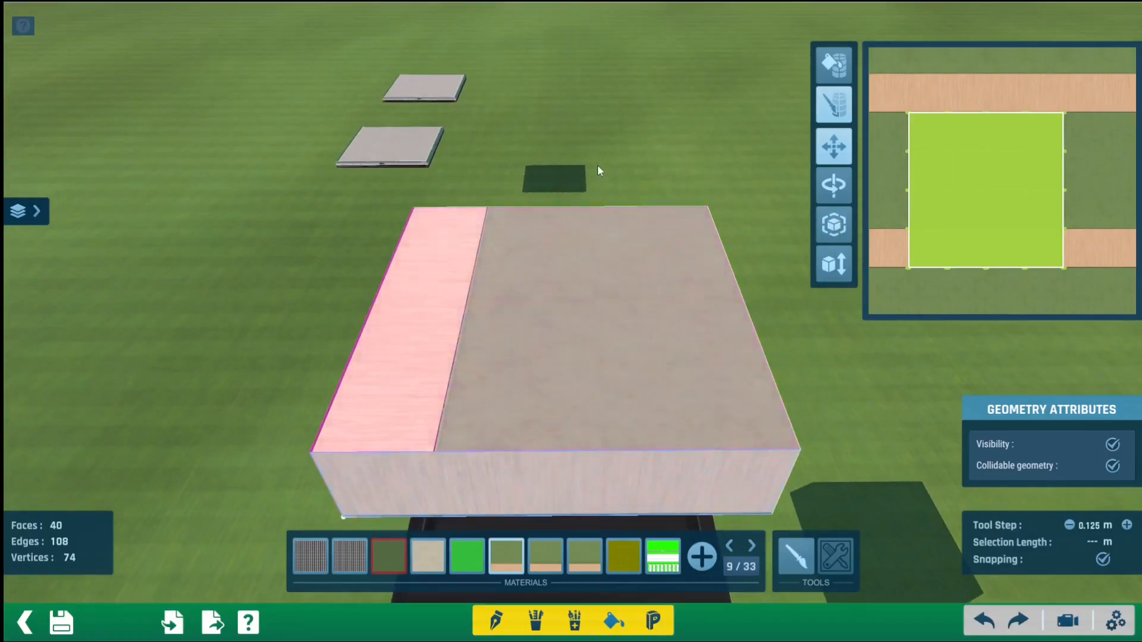
{"action": "left_click", "coordinate": [587, 339]}
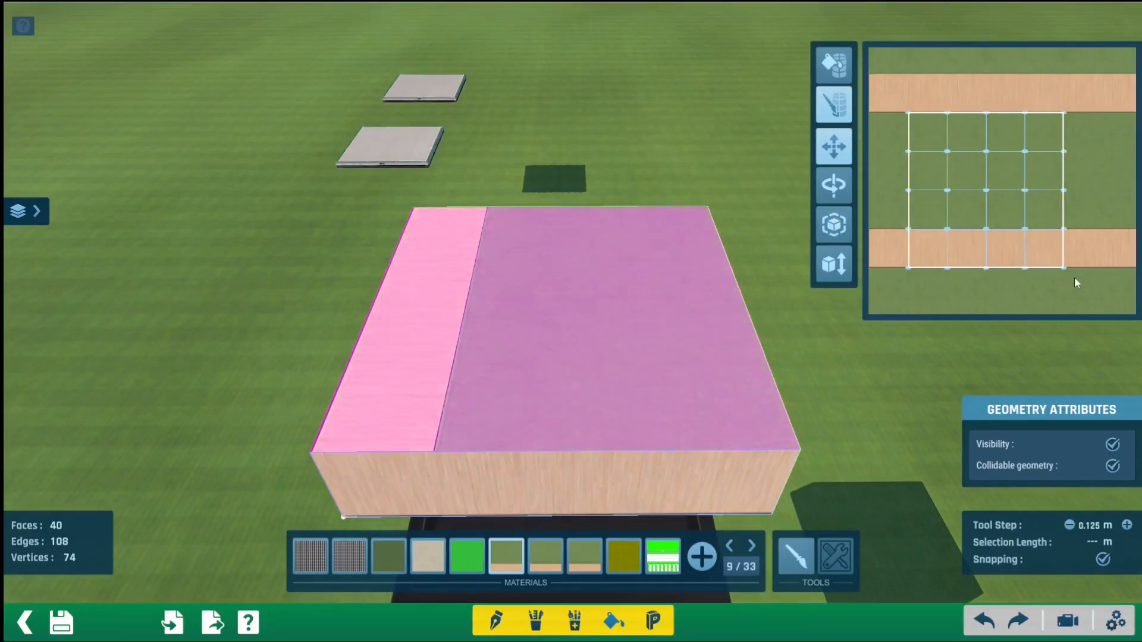
{"action": "scroll", "coordinate": [916, 244], "scroll_direction": "up", "scroll_amount": 1}
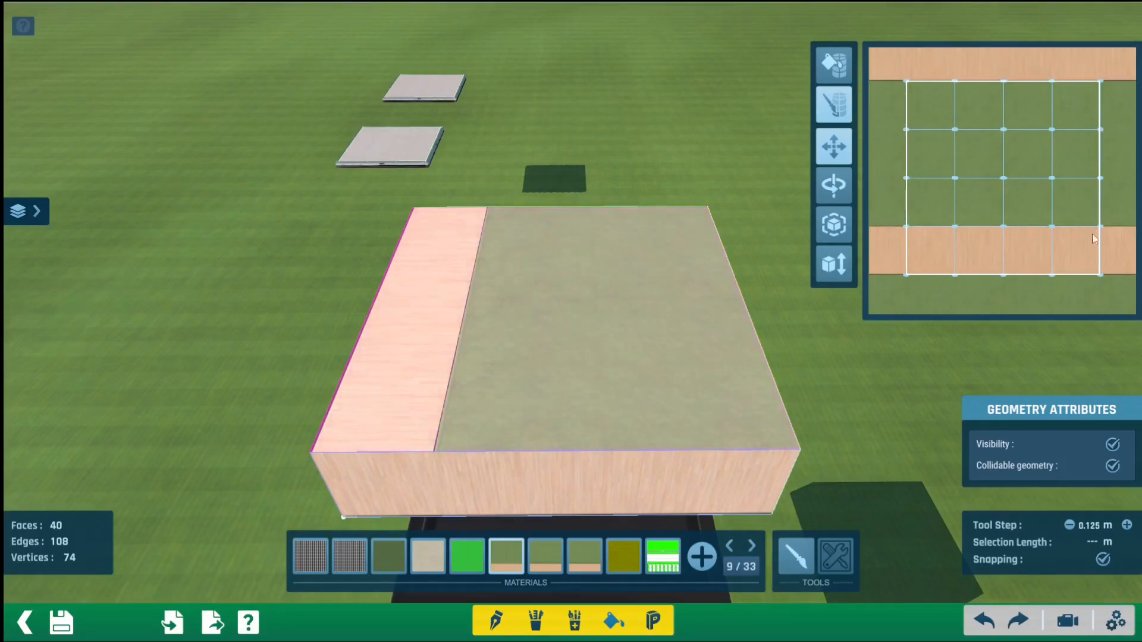
{"action": "left_click_drag", "start_coordinate": [1112, 288], "coordinate": [889, 70]}
{"action": "left_click", "coordinate": [833, 224]}
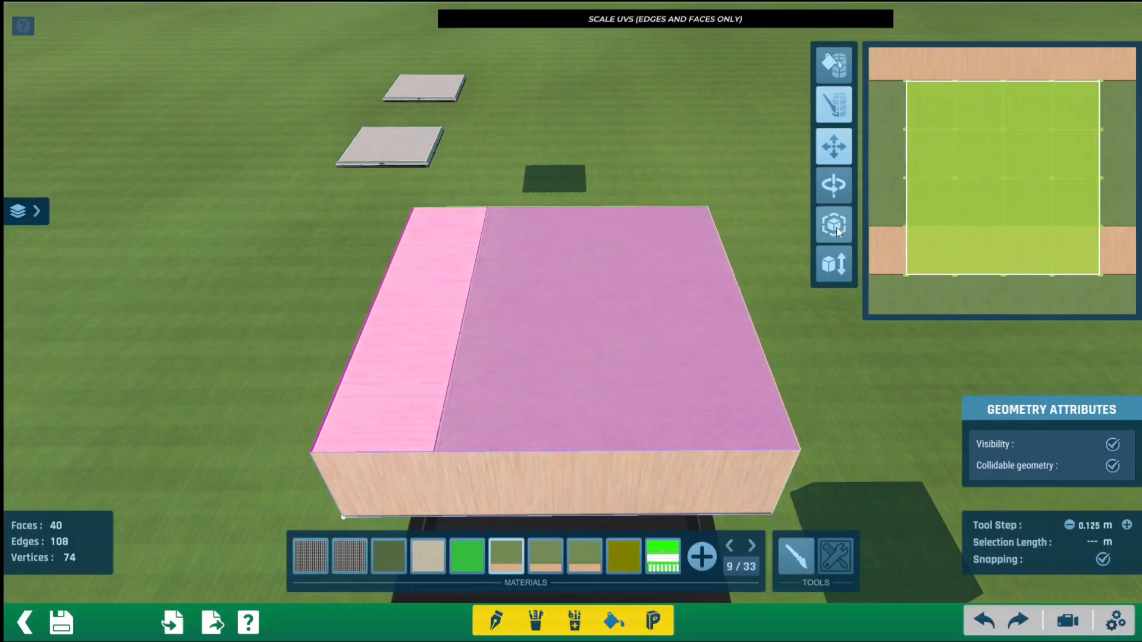
{"action": "left_click_drag", "start_coordinate": [908, 274], "coordinate": [946, 215]}
{"action": "left_click", "coordinate": [834, 146]}
{"action": "left_click_drag", "start_coordinate": [1005, 190], "coordinate": [1007, 173]}
{"action": "left_click", "coordinate": [872, 401]}
Select the UVs of the box's underside and edit them in custom UV mode, then deselect the faces.
{"action": "right_click_drag", "start_coordinate": [872, 401], "coordinate": [716, 309]}
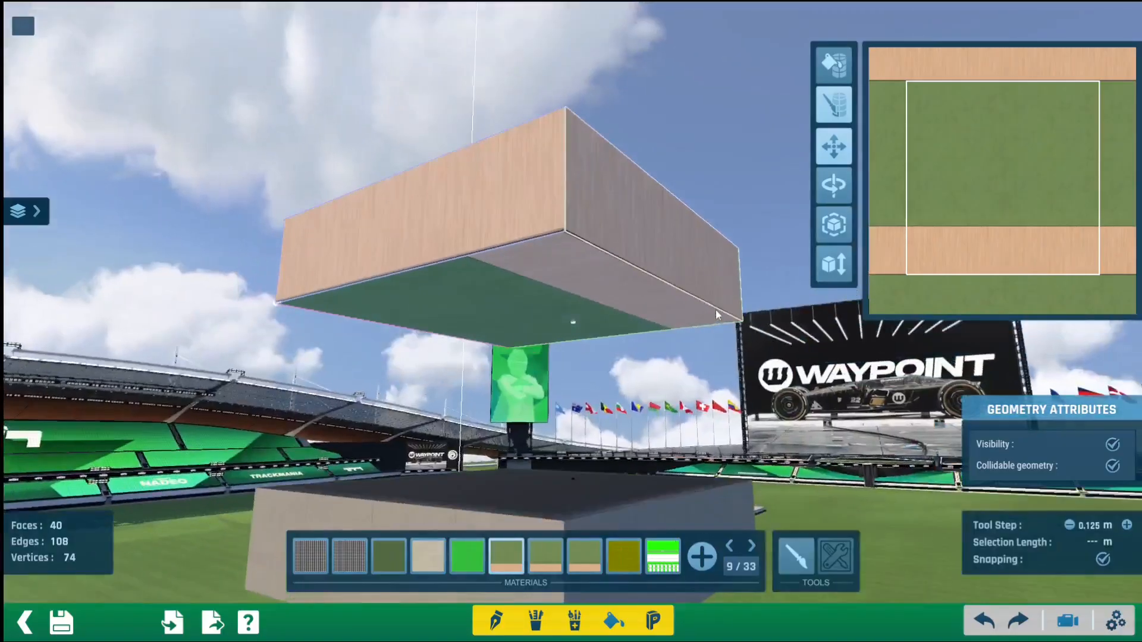
{"action": "left_click", "coordinate": [595, 313]}
{"action": "left_click_drag", "start_coordinate": [1111, 292], "coordinate": [968, 138]}
{"action": "key", "text": "t"}
{"action": "left_click", "coordinate": [763, 356]}
{"action": "right_click_drag", "start_coordinate": [763, 356], "coordinate": [657, 336]}
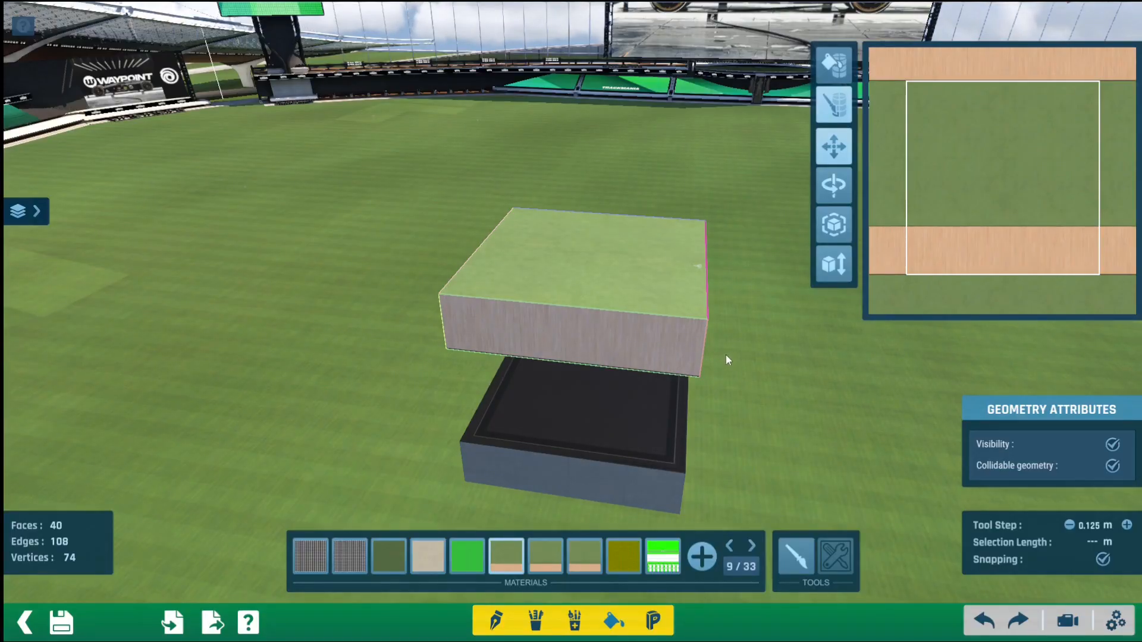
{"action": "right_click_drag", "start_coordinate": [726, 355], "coordinate": [489, 428]}
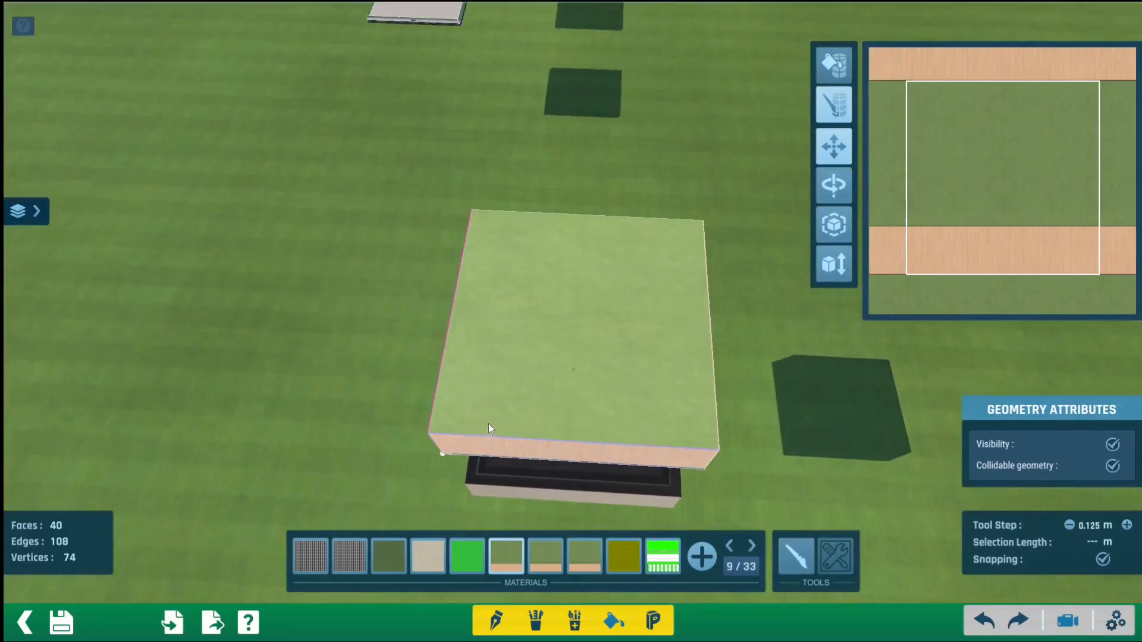
Browse the material palette from page 9 forward to page 15.
{"action": "left_click", "coordinate": [834, 64]}
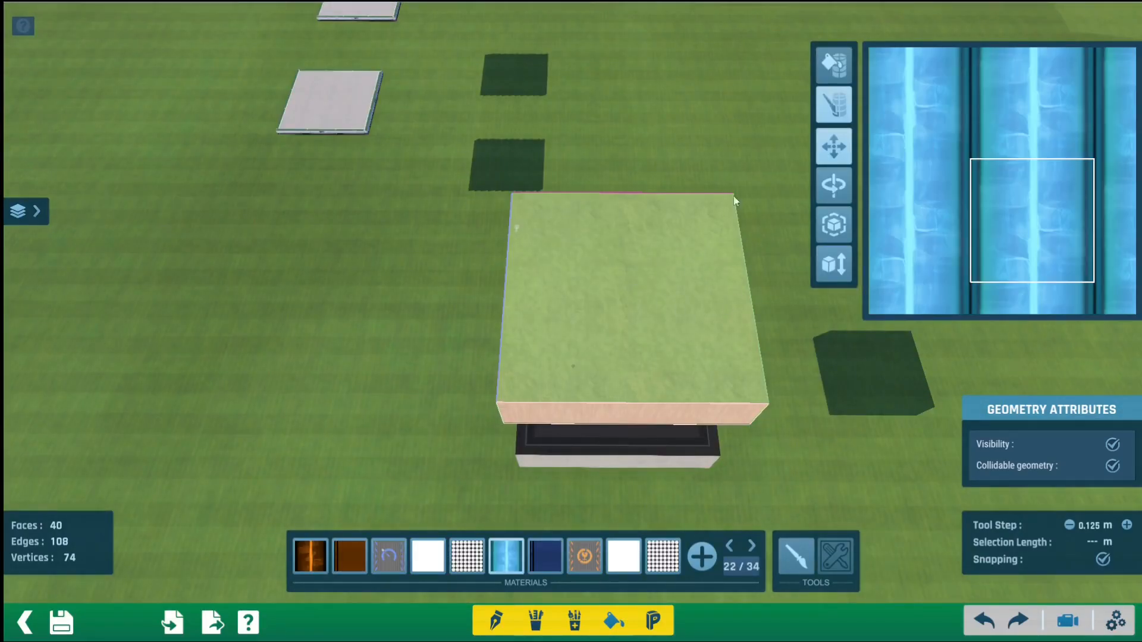
{"action": "left_click", "coordinate": [589, 321]}
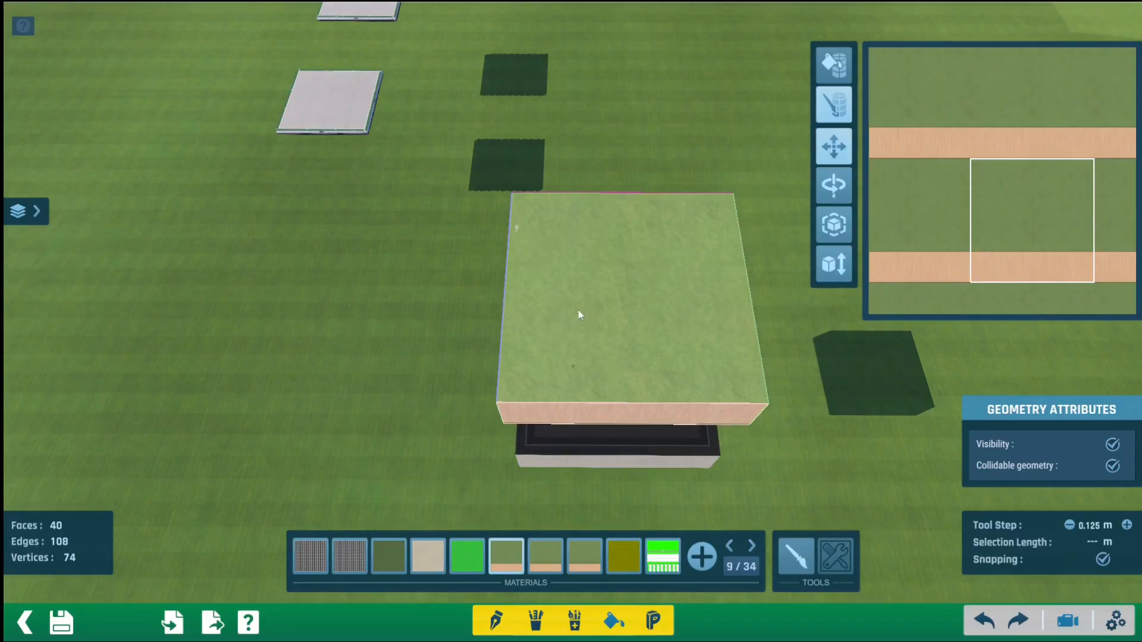
{"action": "left_click", "coordinate": [752, 546]}
{"action": "left_click", "coordinate": [752, 546]}
{"action": "left_click", "coordinate": [752, 546]}
{"action": "left_click", "coordinate": [752, 546]}
{"action": "left_click", "coordinate": [752, 546]}
{"action": "left_click", "coordinate": [752, 546]}
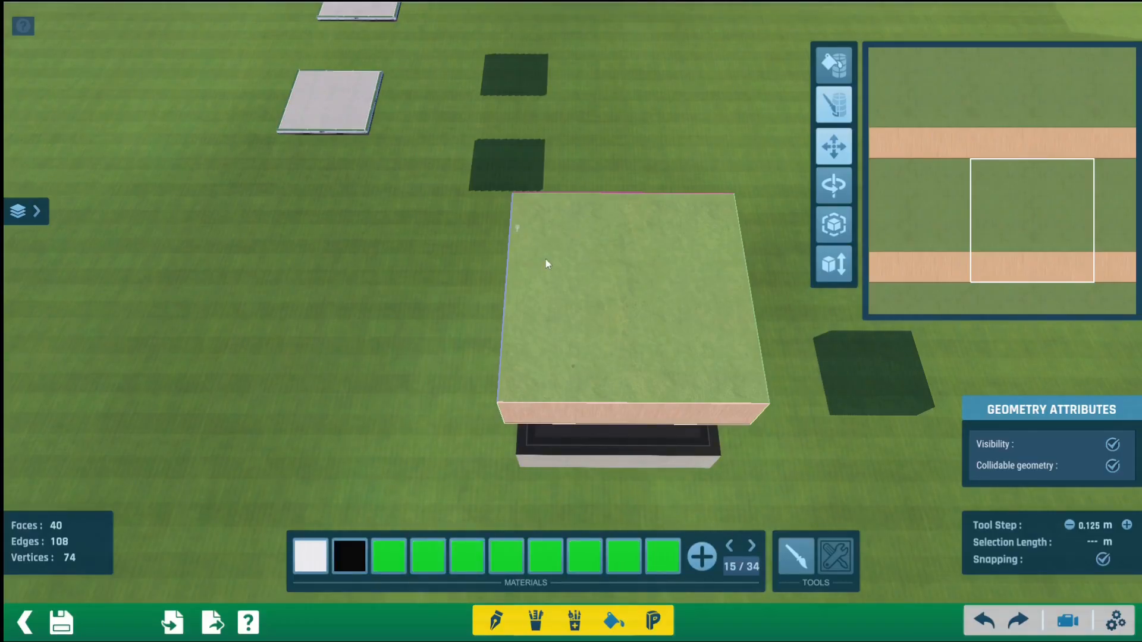
{"action": "left_click", "coordinate": [614, 303]}
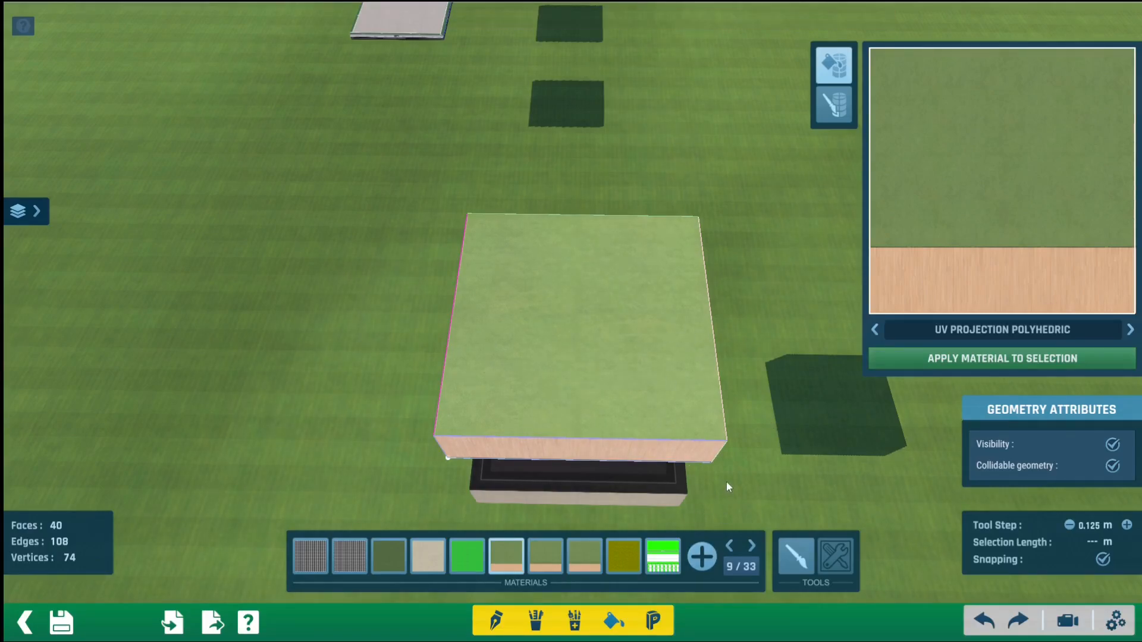
Create a custom material based on game textures, using the Stadium RoadIce texture, Material ID 4.
{"action": "left_click", "coordinate": [702, 559]}
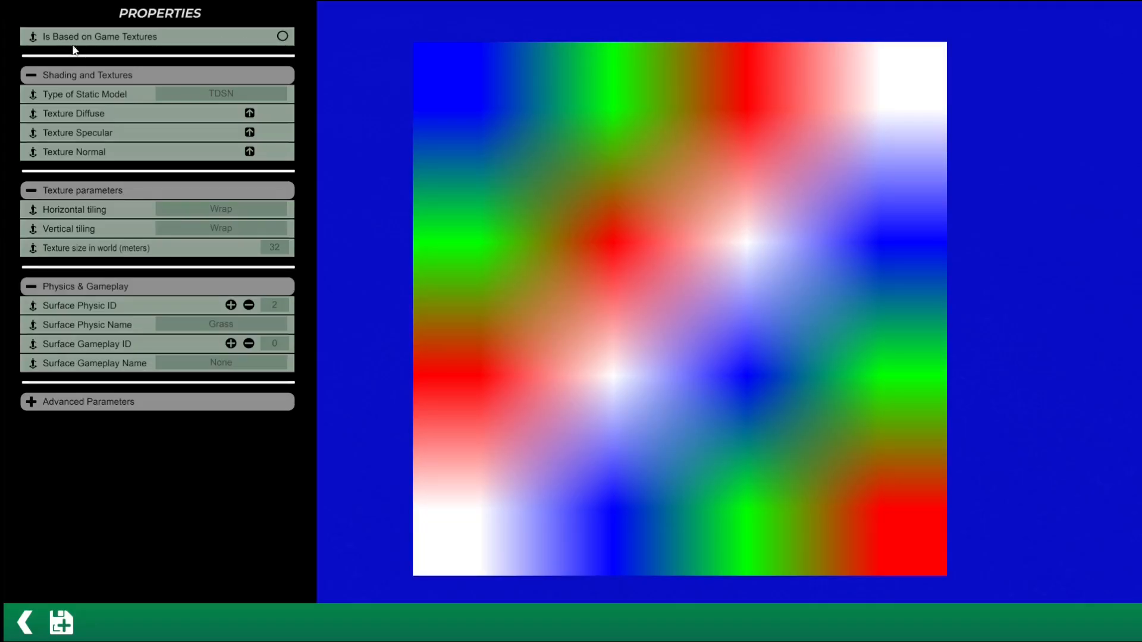
{"action": "left_click", "coordinate": [282, 37]}
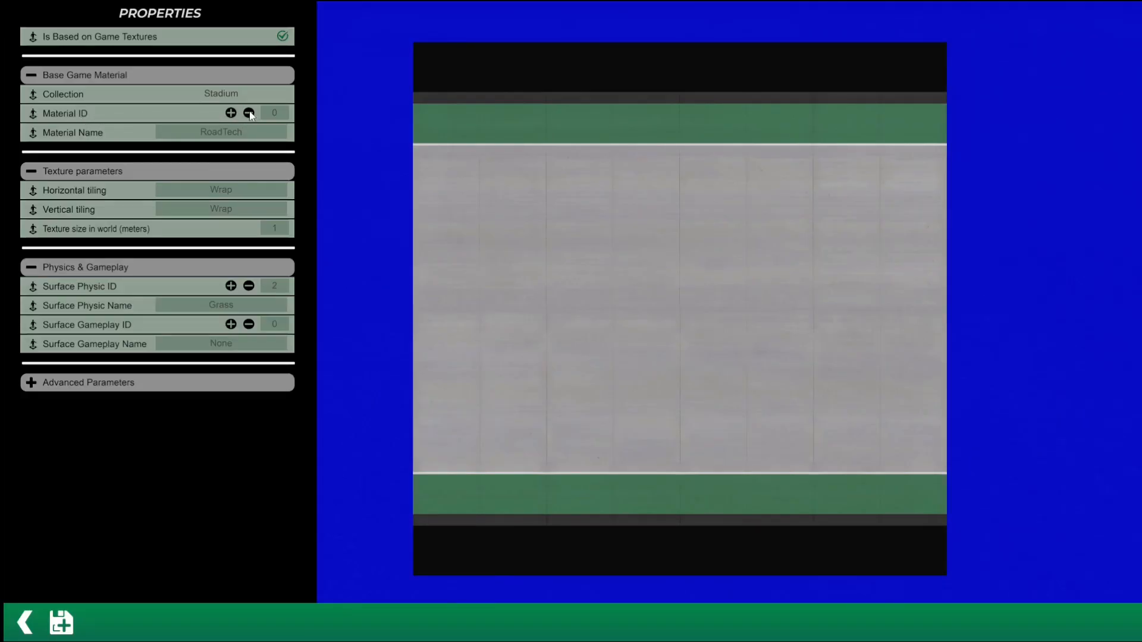
{"action": "left_click", "coordinate": [230, 113]}
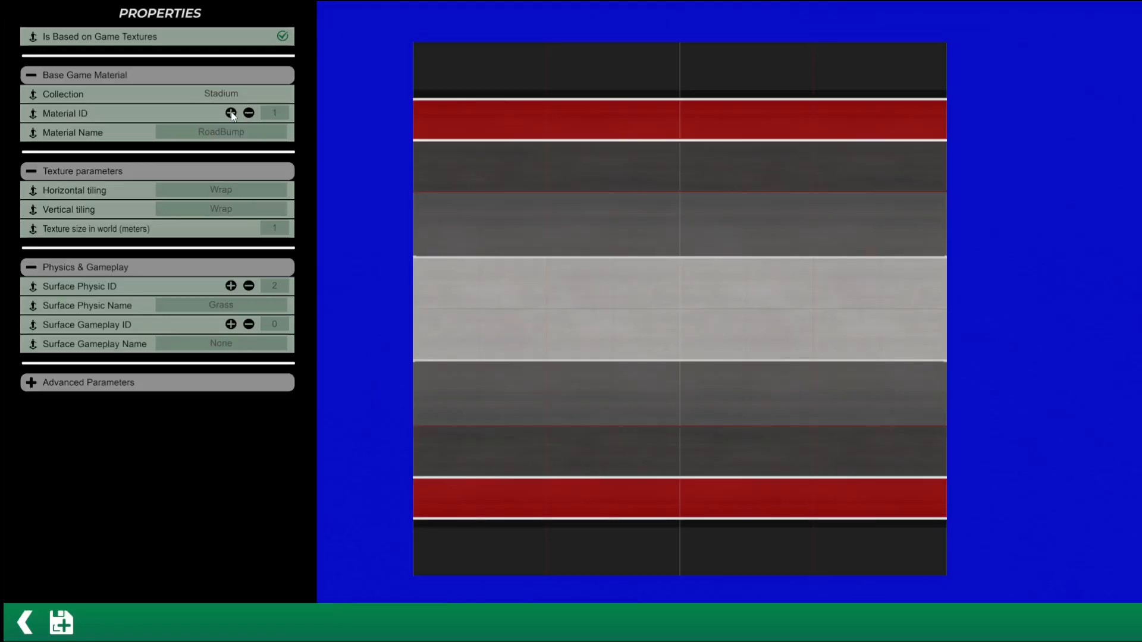
{"action": "left_click", "coordinate": [231, 113]}
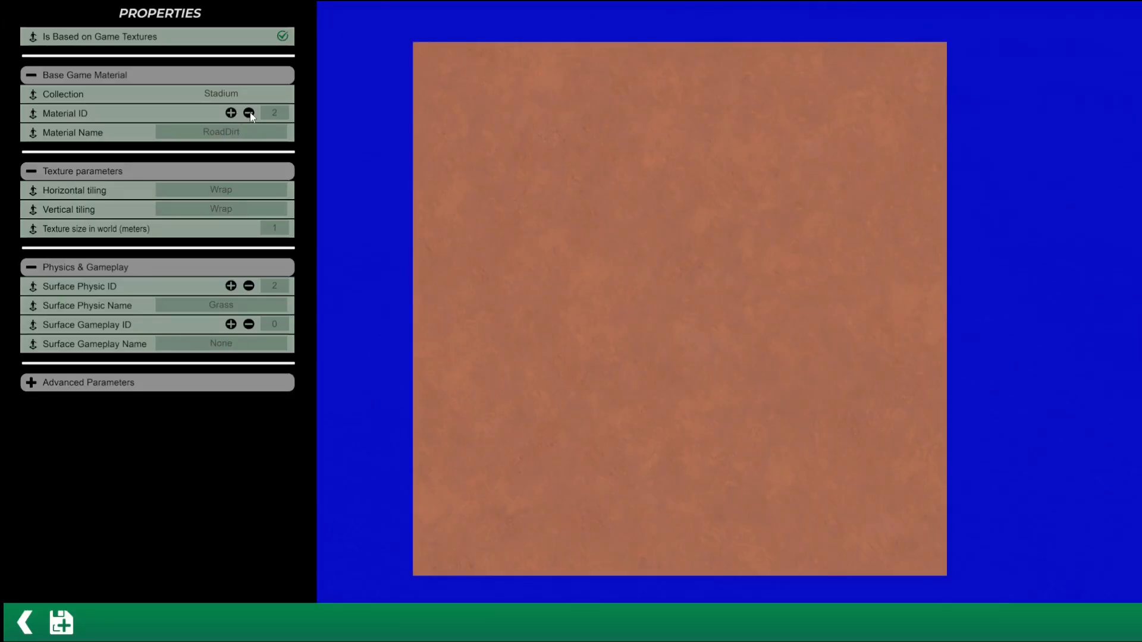
{"action": "left_click", "coordinate": [230, 112]}
{"action": "left_click", "coordinate": [231, 113]}
{"action": "left_click", "coordinate": [231, 113]}
{"action": "left_click", "coordinate": [231, 113]}
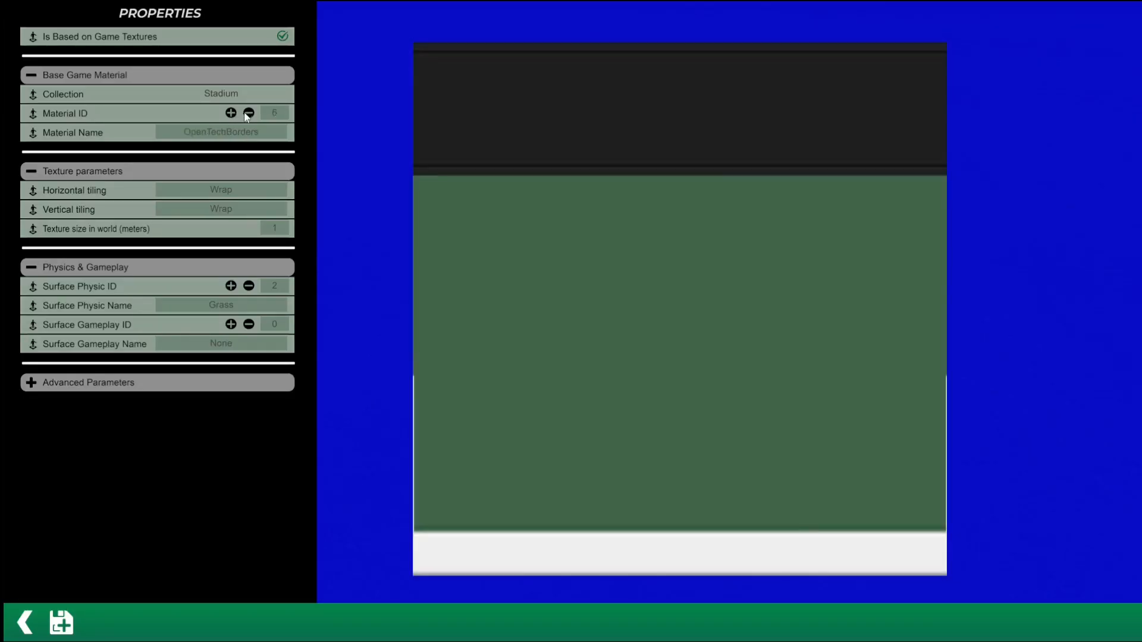
{"action": "left_click", "coordinate": [249, 113]}
{"action": "left_click", "coordinate": [249, 113]}
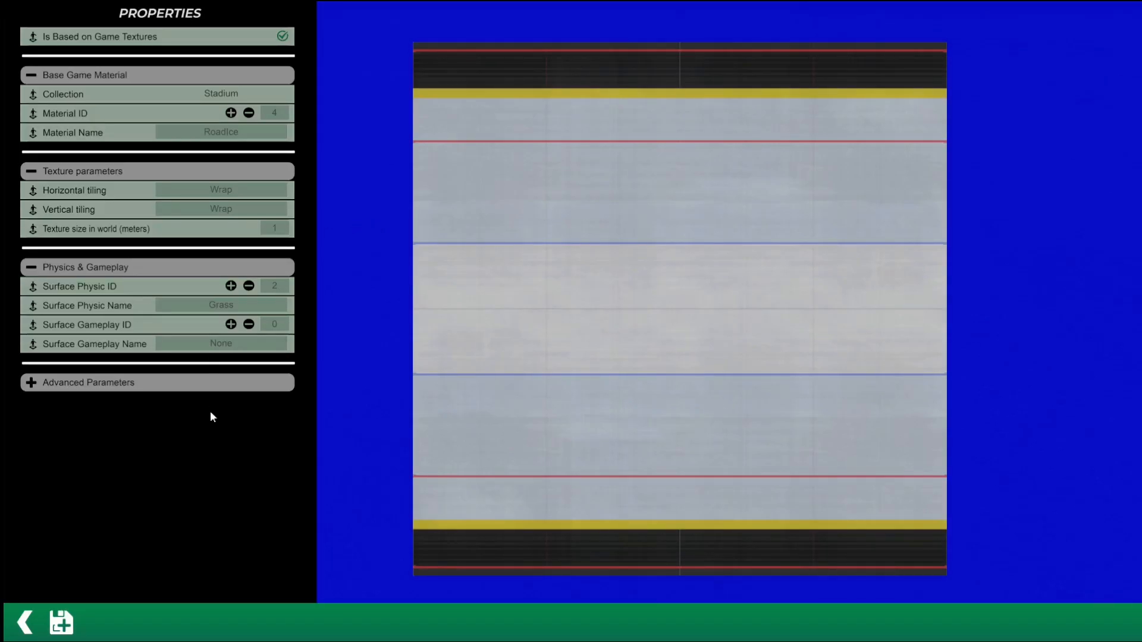
Set the custom material's Surface Physic ID to 62, TechSuperMagnetic.
{"action": "left_click", "coordinate": [248, 286]}
{"action": "left_click", "coordinate": [249, 286]}
{"action": "left_click", "coordinate": [249, 286]}
{"action": "left_click", "coordinate": [248, 287]}
{"action": "left_click", "coordinate": [249, 286]}
{"action": "left_click", "coordinate": [249, 289]}
{"action": "left_click", "coordinate": [231, 287]}
Set the custom material's Surface Gameplay ID to 4, FreeWheeling.
{"action": "left_click", "coordinate": [230, 325]}
{"action": "left_click", "coordinate": [231, 325]}
{"action": "left_click", "coordinate": [231, 325]}
{"action": "left_click", "coordinate": [231, 325]}
{"action": "left_click", "coordinate": [231, 325]}
{"action": "left_click", "coordinate": [231, 324]}
{"action": "left_click", "coordinate": [230, 325]}
{"action": "left_click", "coordinate": [231, 325]}
{"action": "left_click", "coordinate": [230, 326]}
{"action": "left_click", "coordinate": [231, 325]}
{"action": "left_click", "coordinate": [248, 327]}
{"action": "left_click", "coordinate": [248, 327]}
{"action": "left_click", "coordinate": [248, 328]}
{"action": "left_click", "coordinate": [248, 327]}
{"action": "left_click", "coordinate": [250, 325]}
{"action": "left_click", "coordinate": [250, 325]}
{"action": "left_click", "coordinate": [250, 324]}
Save the custom material as bobmagnetfw in the Materials folder and return to the mesh editor.
{"action": "left_click", "coordinate": [66, 621]}
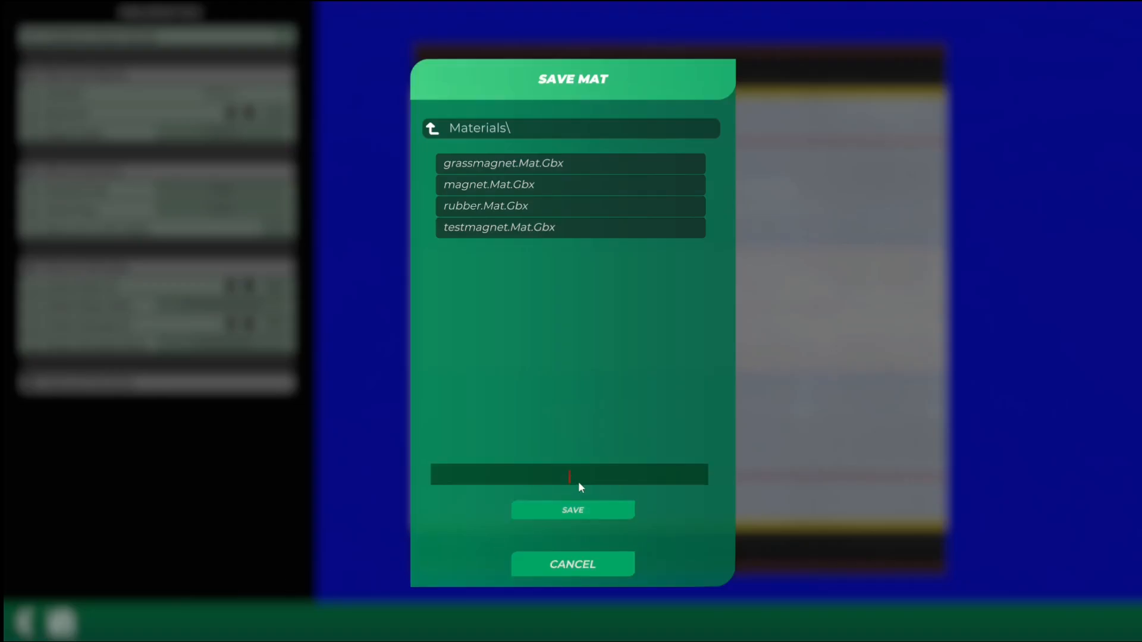
{"action": "type", "text": "bobmagnetf"}
{"action": "type", "text": "ie"}
{"action": "left_click", "coordinate": [582, 510]}
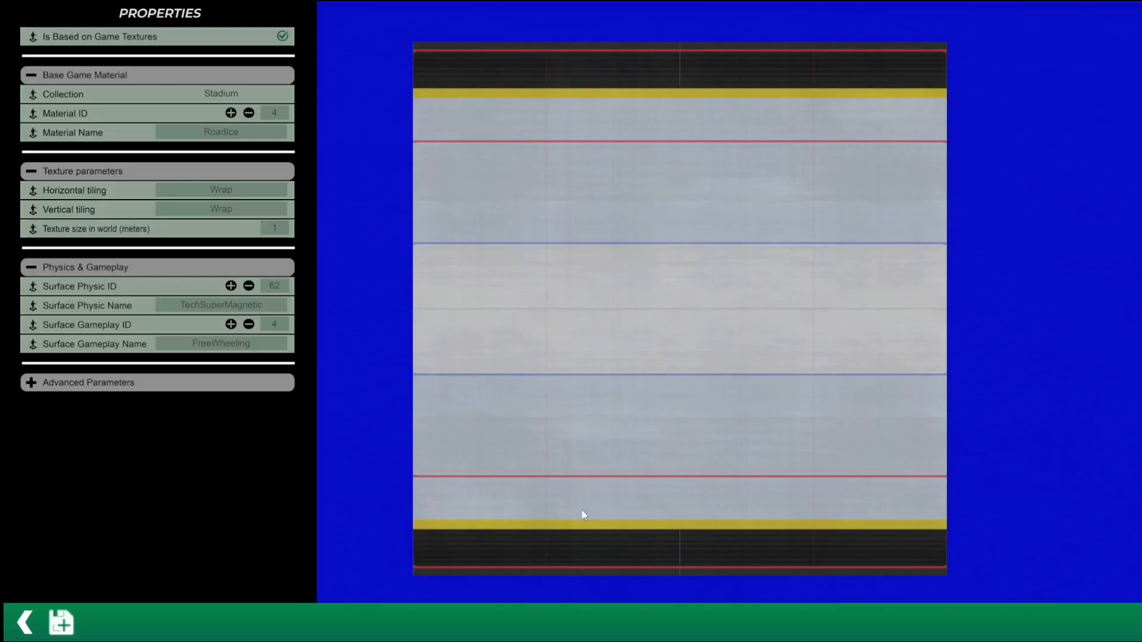
{"action": "left_click", "coordinate": [24, 622]}
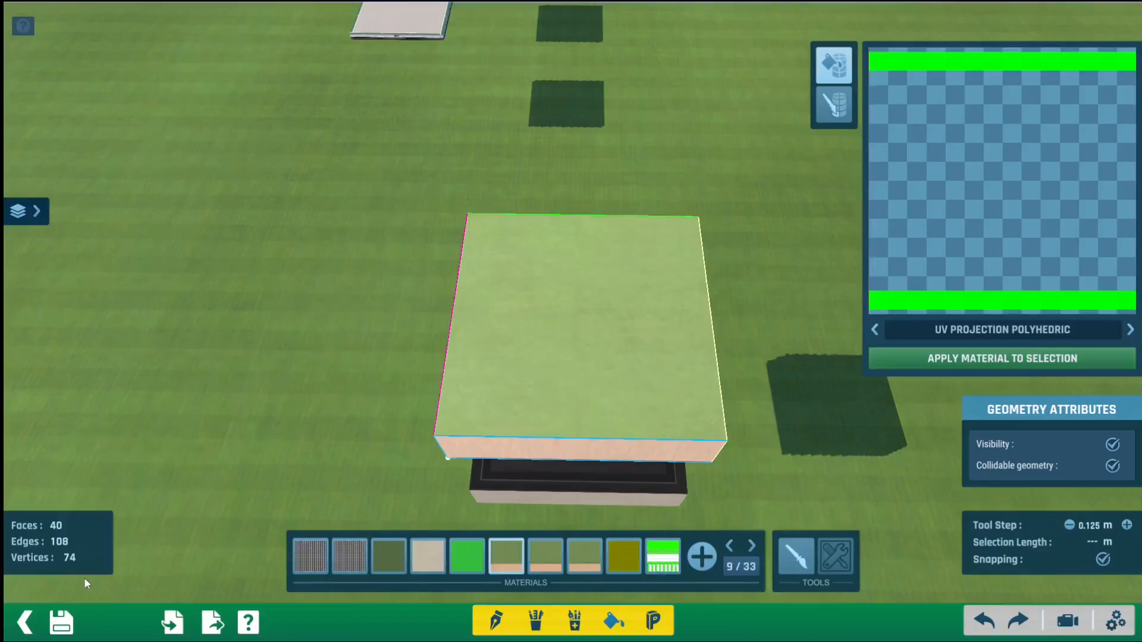
Apply the custom bobmagnetfw material to the whole upper box with UV Projection Polyhedric.
{"action": "left_click", "coordinate": [730, 548]}
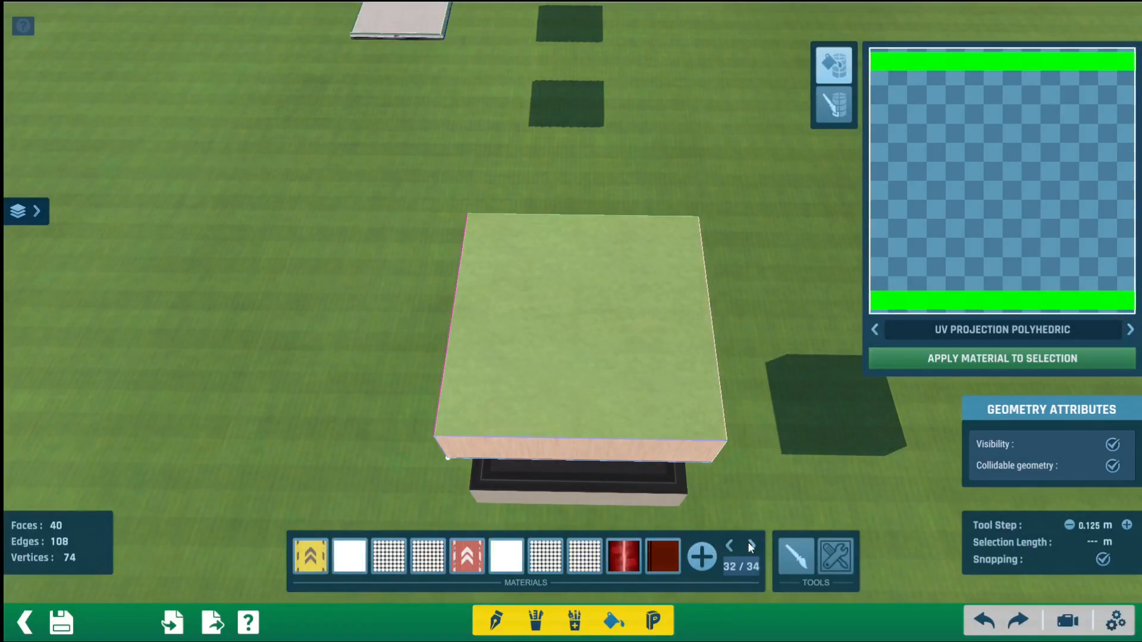
{"action": "left_click", "coordinate": [752, 546]}
{"action": "left_click", "coordinate": [752, 546]}
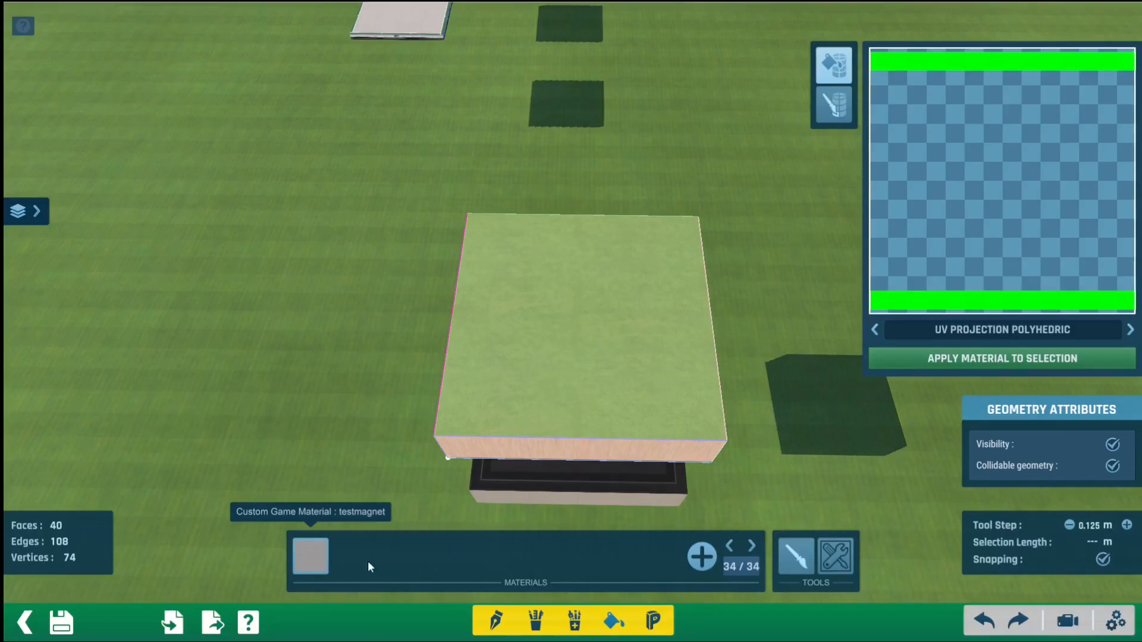
{"action": "left_click", "coordinate": [729, 547]}
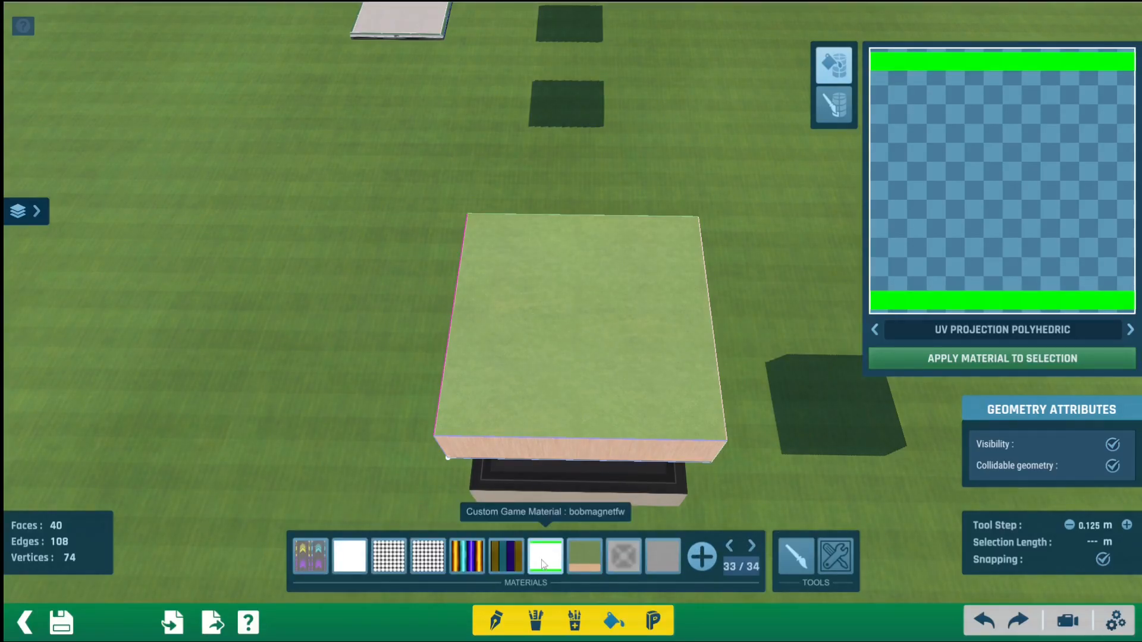
{"action": "right_click_drag", "start_coordinate": [329, 389], "coordinate": [430, 378]}
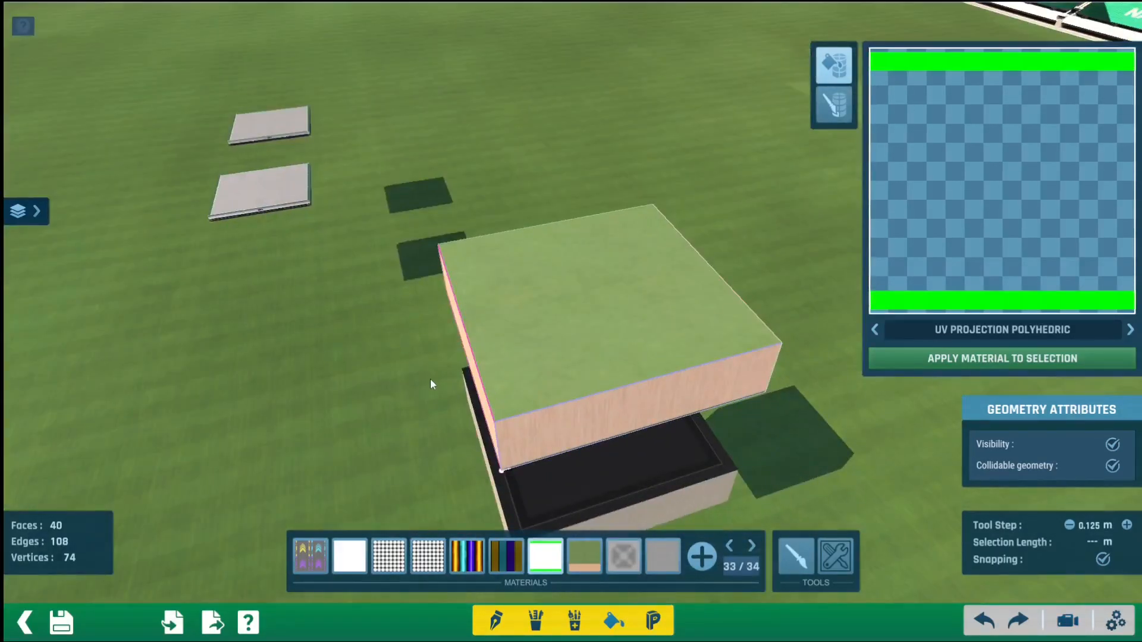
{"action": "right_click_drag", "start_coordinate": [434, 427], "coordinate": [470, 411], "text": "alt"}
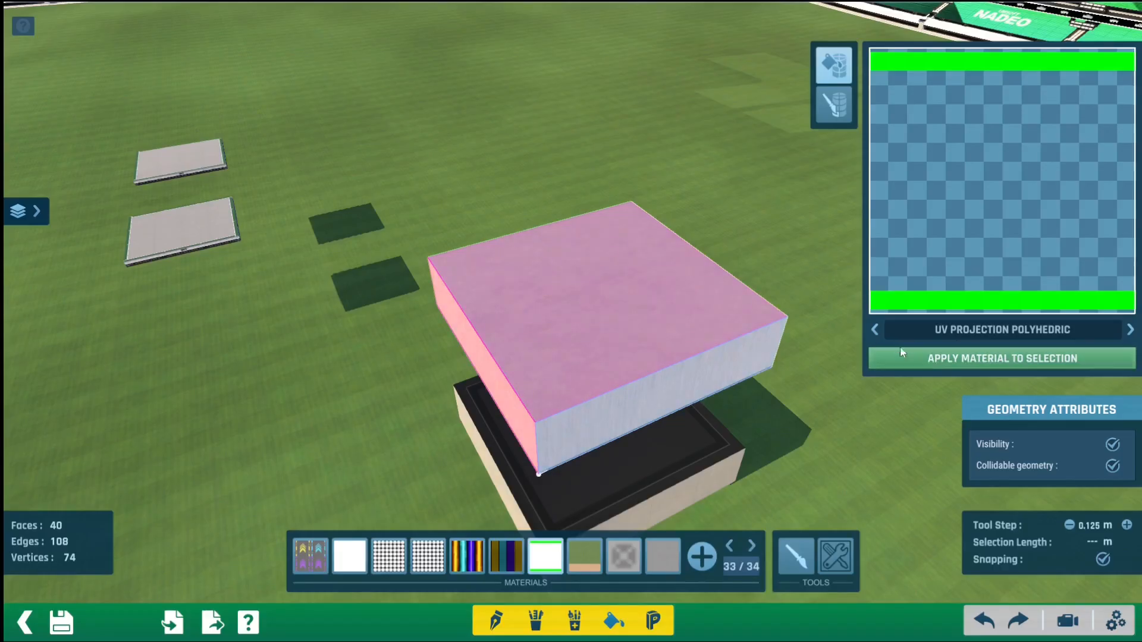
{"action": "left_click", "coordinate": [1029, 357]}
{"action": "right_click_drag", "start_coordinate": [820, 447], "coordinate": [512, 347], "text": "alt"}
{"action": "right_click_drag", "start_coordinate": [693, 268], "coordinate": [547, 312], "text": "alt"}
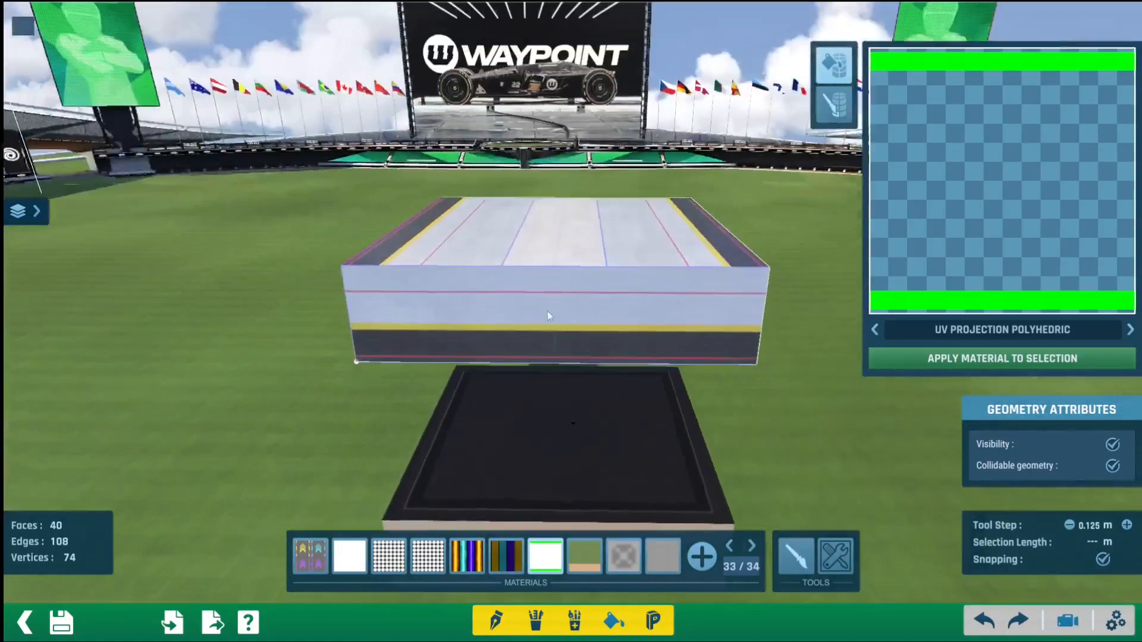
Save the item as test.Item.Gbx in the Items folder and exit to the map editor.
{"action": "left_click", "coordinate": [70, 617]}
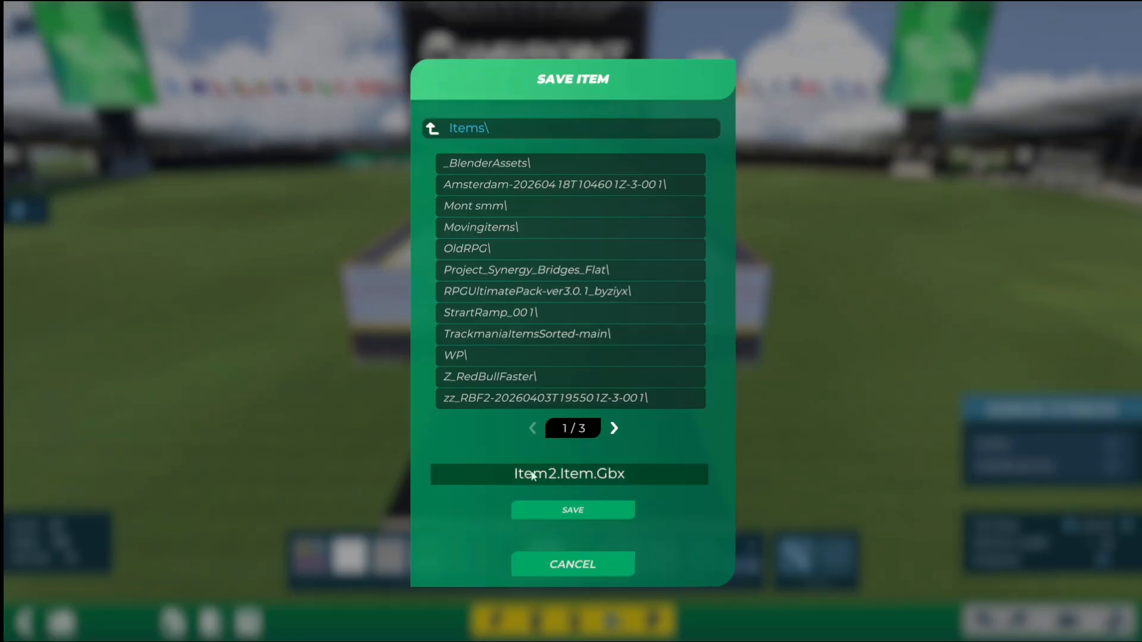
{"action": "left_click_drag", "start_coordinate": [557, 474], "coordinate": [512, 477]}
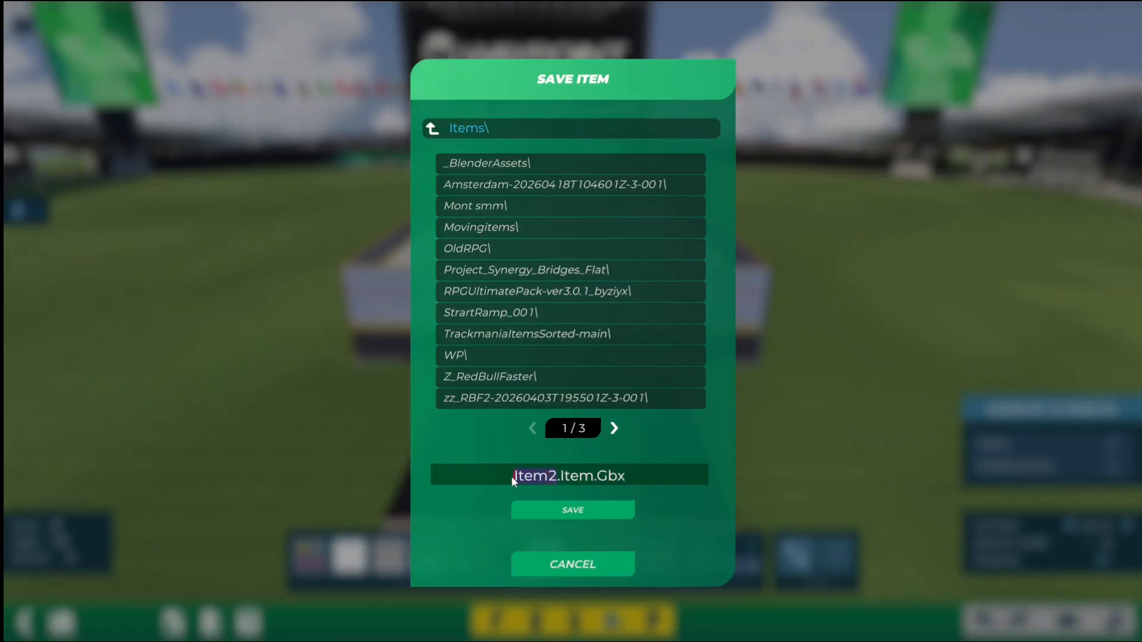
{"action": "type", "text": "test"}
{"action": "key", "text": "Return"}
{"action": "left_click", "coordinate": [25, 624]}
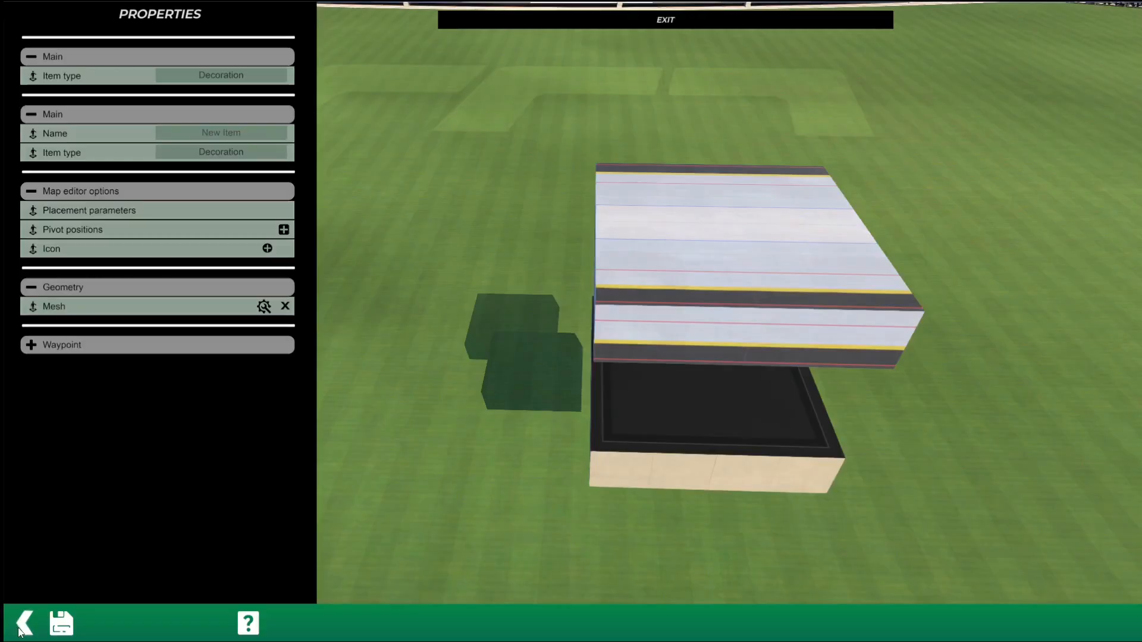
{"action": "left_click", "coordinate": [22, 623]}
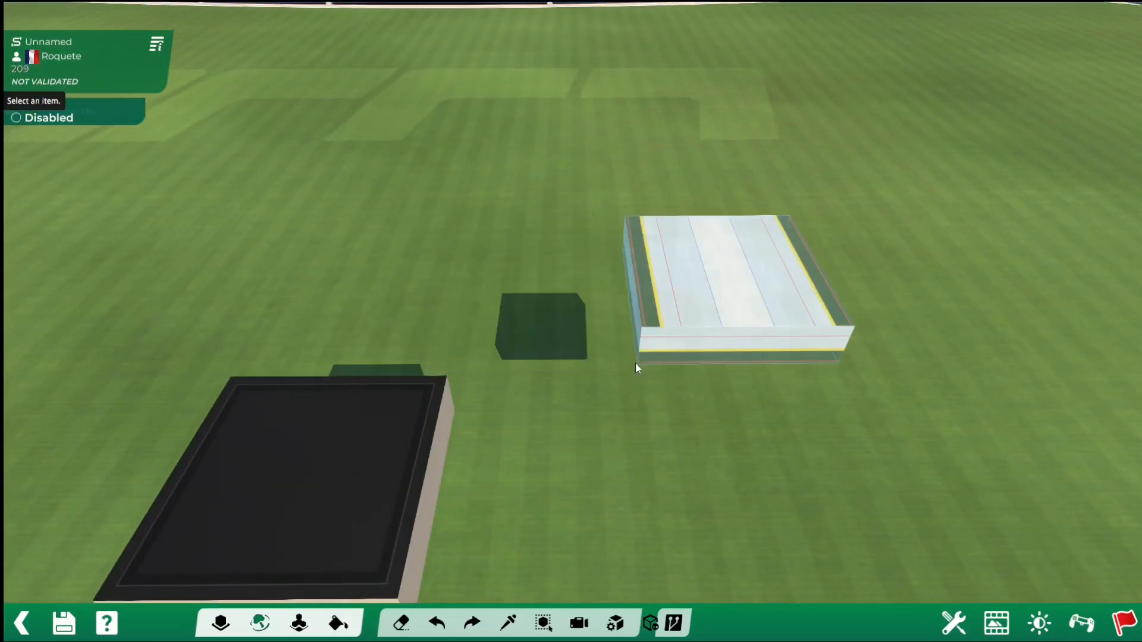
Tilt the new test item upright and place it on the stadium grass.
{"action": "key", "text": "Up"}
{"action": "key", "text": "Up"}
{"action": "key", "text": "Up"}
{"action": "key", "text": "Up"}
{"action": "key", "text": "Up"}
{"action": "key", "text": "Up"}
{"action": "left_click", "coordinate": [608, 298]}
{"action": "right_click_drag", "start_coordinate": [624, 269], "coordinate": [589, 267], "text": "alt"}
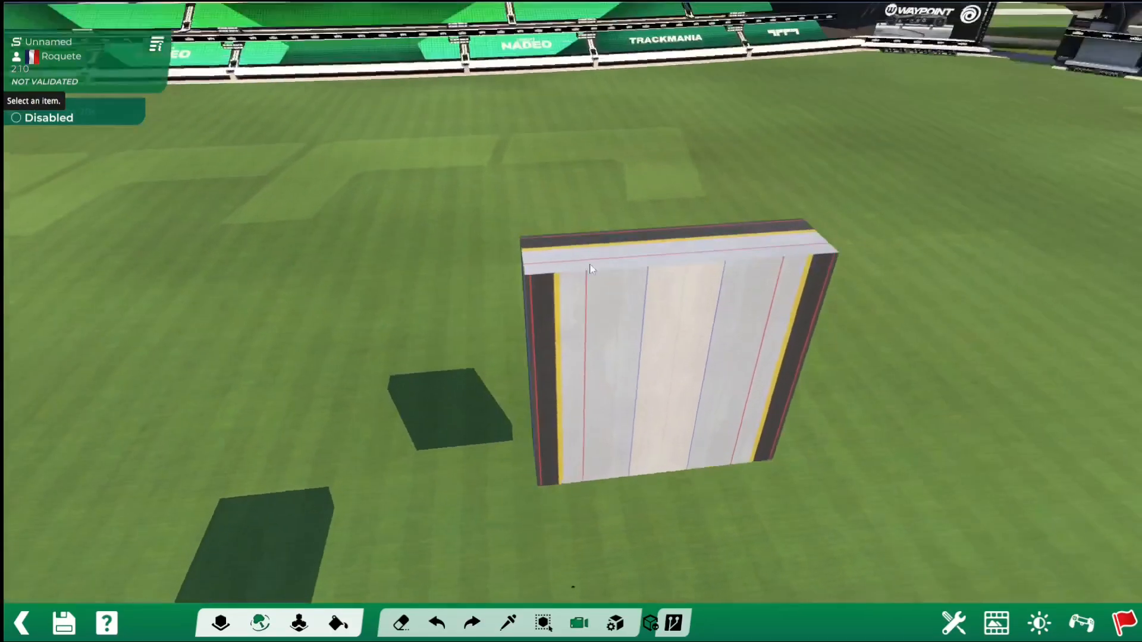
Place a second upright copy of the test item directly beside the first to extend the wall.
{"action": "scroll", "coordinate": [500, 425], "scroll_direction": "up", "scroll_amount": 2}
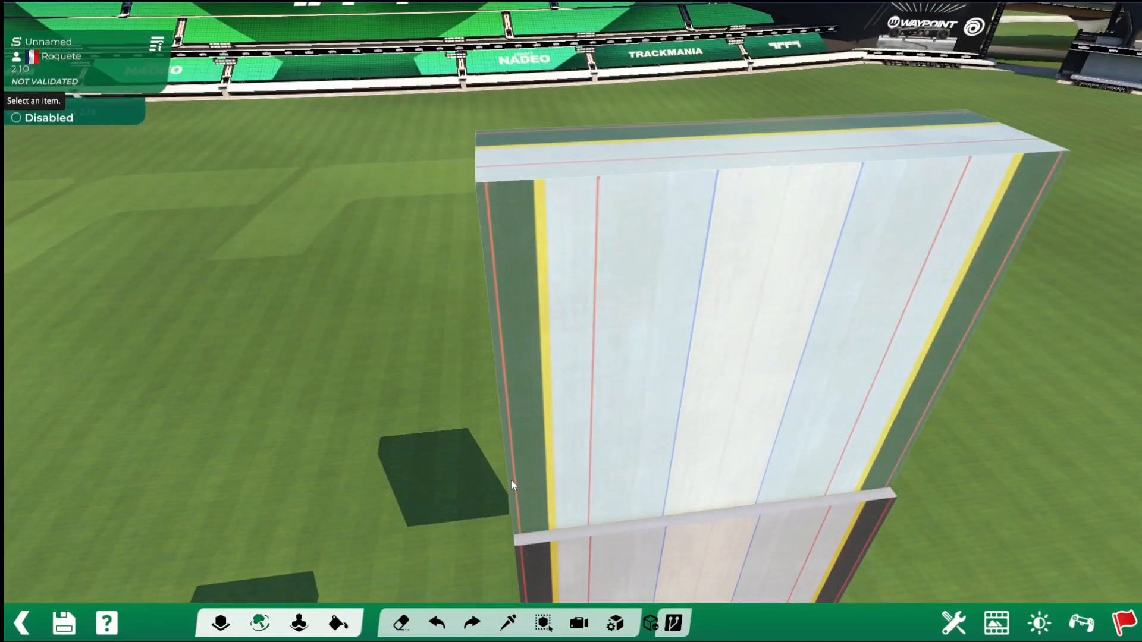
{"action": "scroll", "coordinate": [513, 483], "scroll_direction": "down", "scroll_amount": 2}
{"action": "right_click_drag", "start_coordinate": [544, 452], "coordinate": [476, 417], "text": "alt"}
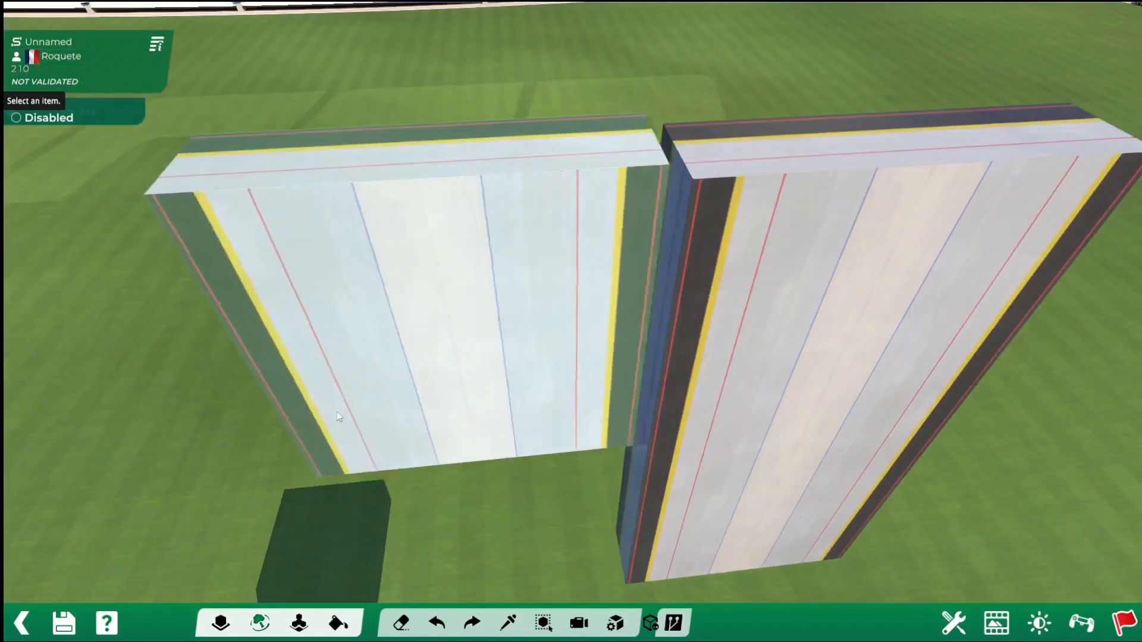
{"action": "left_click", "coordinate": [339, 428]}
{"action": "right_click_drag", "start_coordinate": [339, 427], "coordinate": [614, 375], "text": "alt"}
Place a curved black platform ramp at the foot of the wall and a yellow arrow-marked block in front of it.
{"action": "key", "text": "F2"}
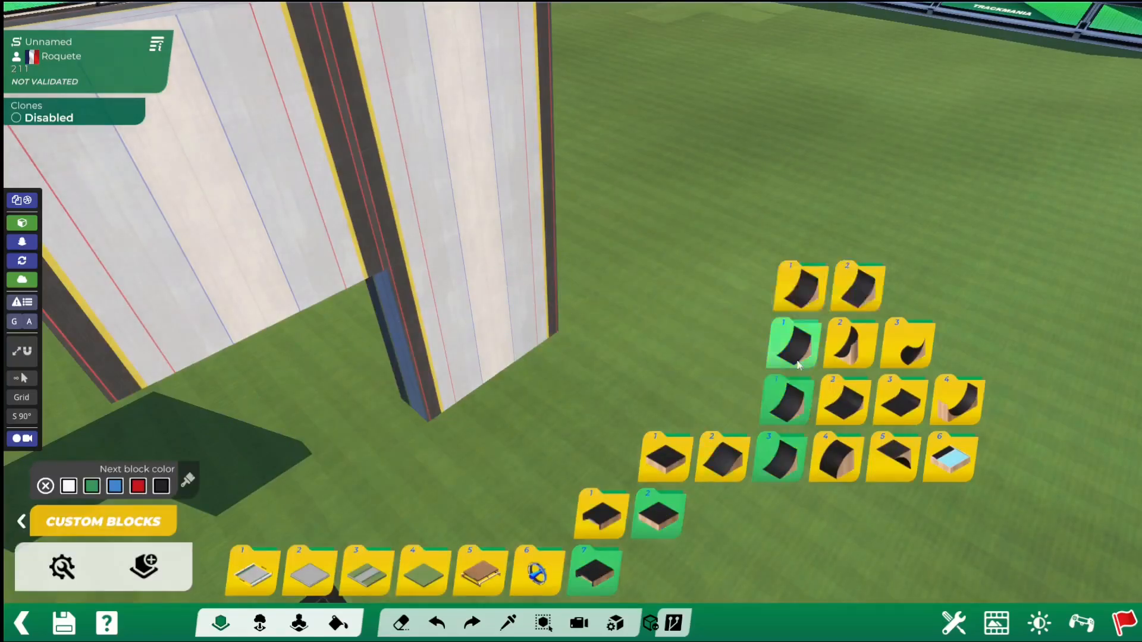
{"action": "left_click", "coordinate": [856, 286]}
{"action": "right_click_drag", "start_coordinate": [533, 387], "coordinate": [469, 510], "text": "alt"}
{"action": "left_click", "coordinate": [513, 523]}
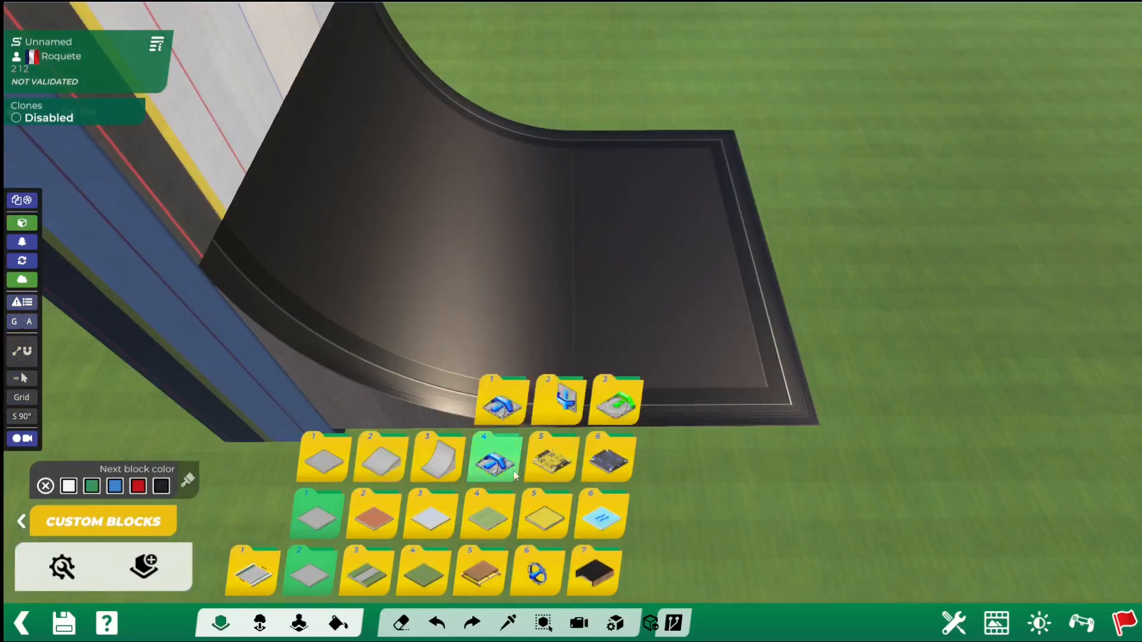
{"action": "left_click", "coordinate": [502, 400]}
{"action": "left_click_drag", "start_coordinate": [726, 180], "coordinate": [922, 223], "text": "alt"}
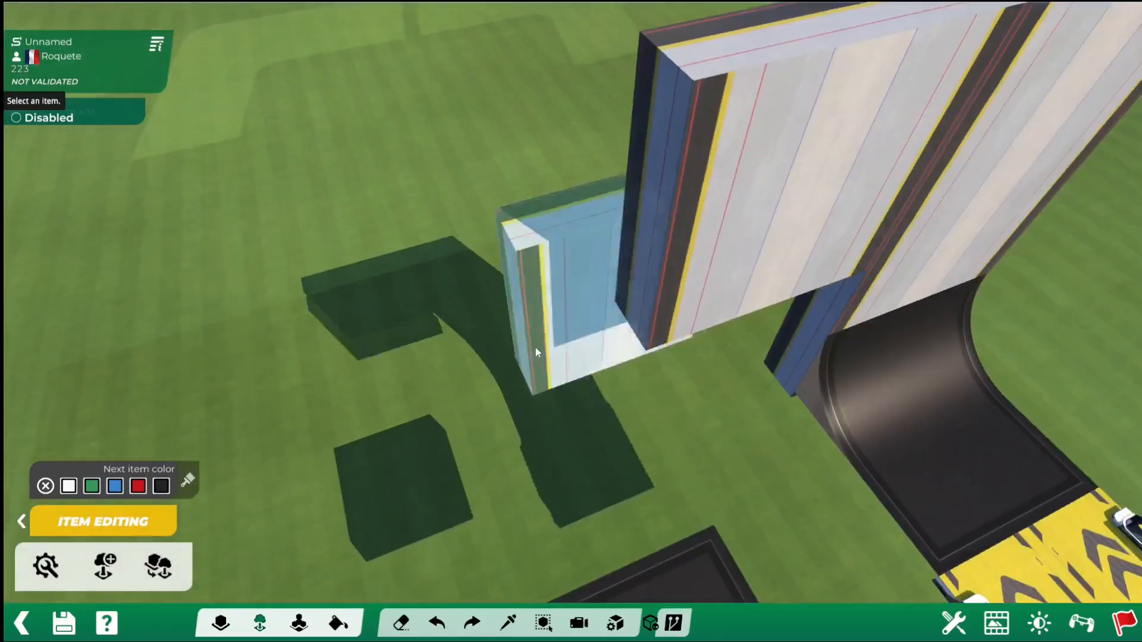
Add two more upright copies of the test item to lengthen the wall.
{"action": "right_click", "coordinate": [536, 347]}
{"action": "right_click_drag", "start_coordinate": [535, 347], "coordinate": [613, 415], "text": "alt"}
{"action": "right_click", "coordinate": [415, 487]}
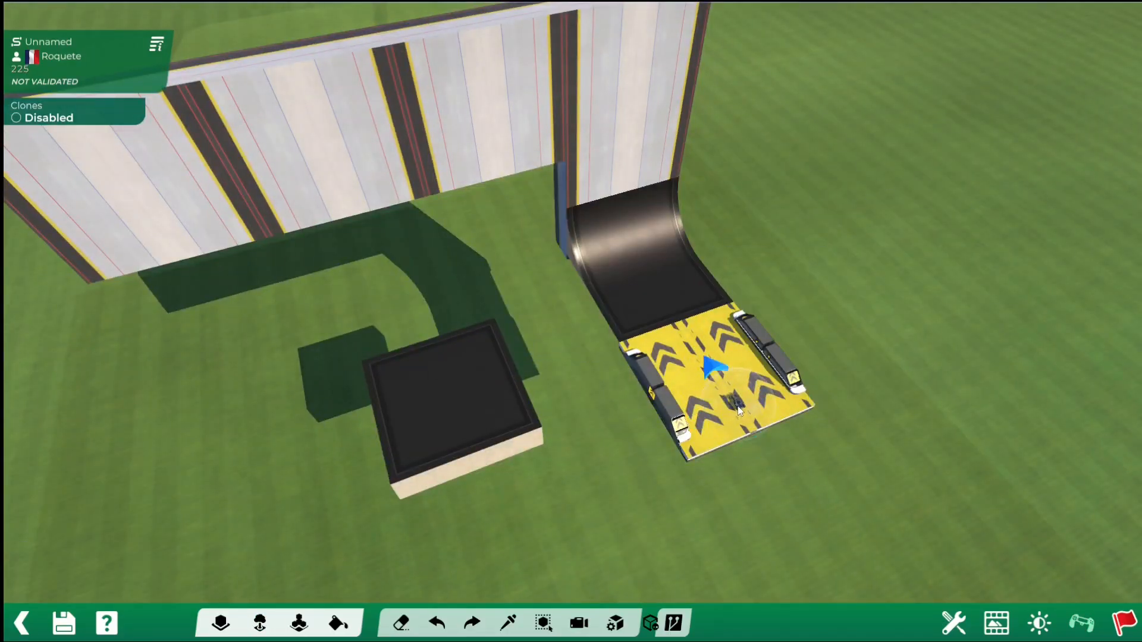
Test drive from the yellow block up the ramp and along the custom wall, checking it from different cameras.
{"action": "left_click", "coordinate": [739, 411]}
{"action": "key", "text": "Up"}
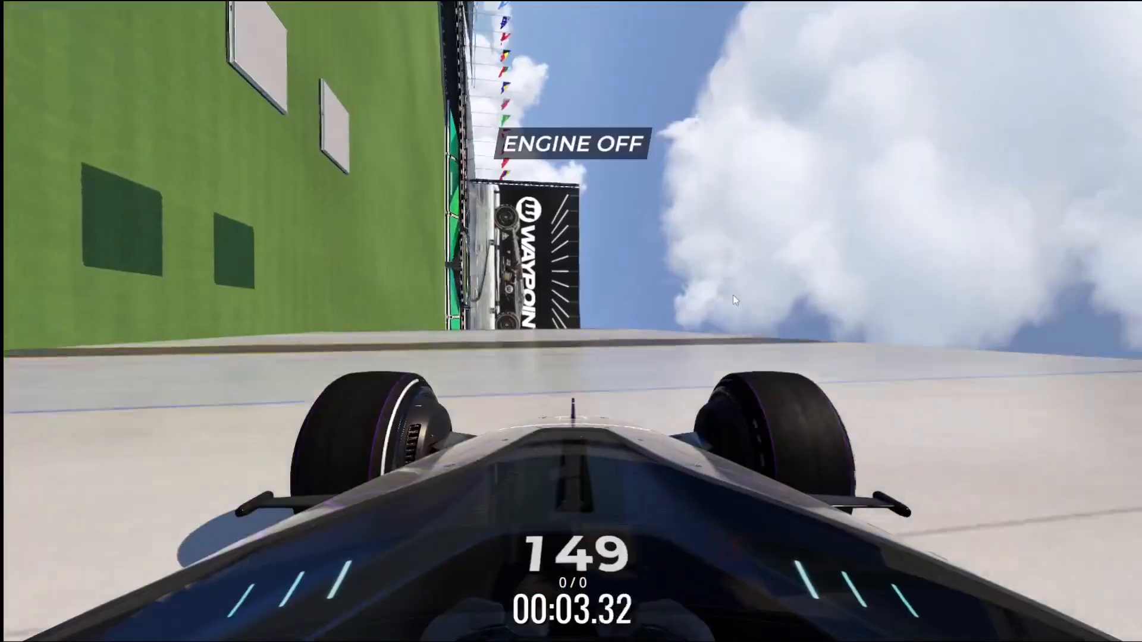
{"action": "key", "text": "1"}
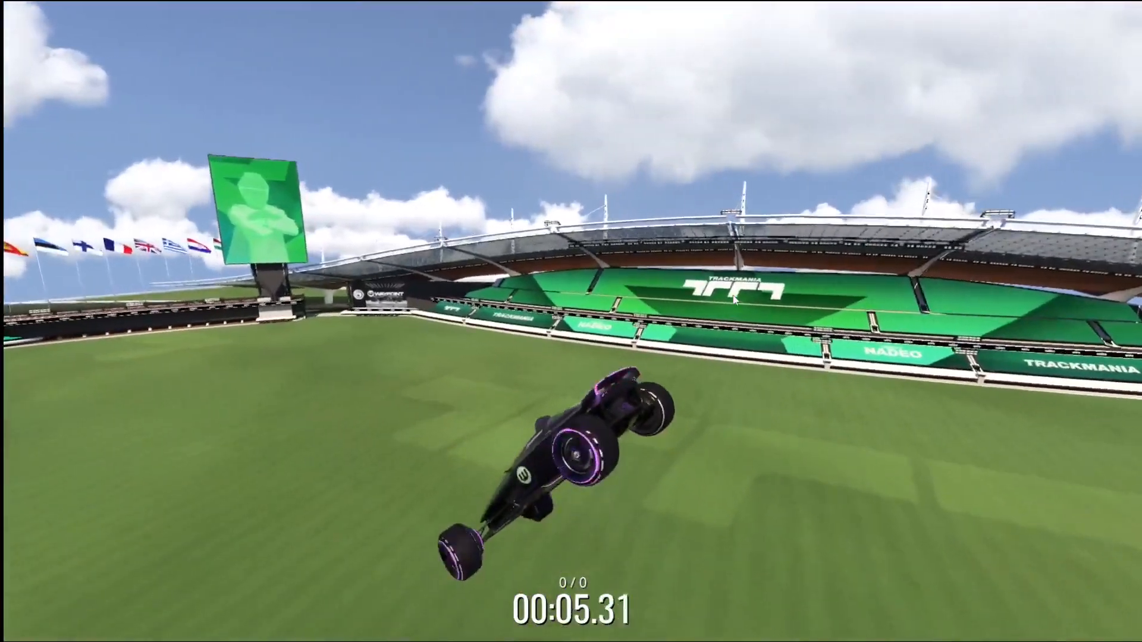
{"action": "key", "text": "BackSpace"}
{"action": "key", "text": "3"}
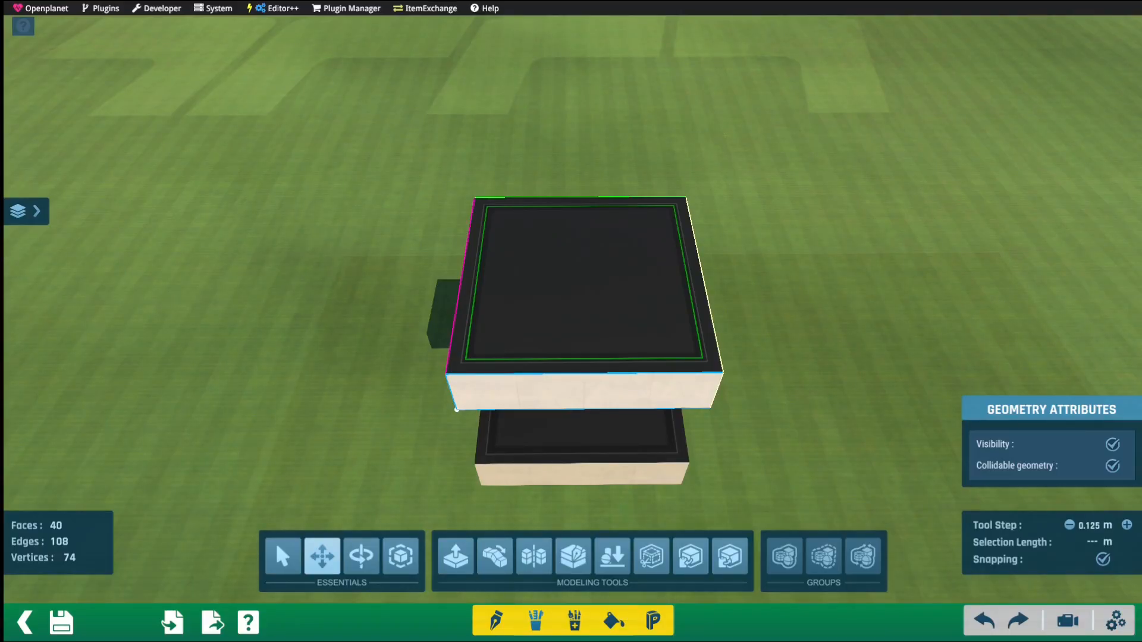
Turn off the Visibility attribute of the platform's geometry layer.
{"action": "left_click", "coordinate": [27, 211]}
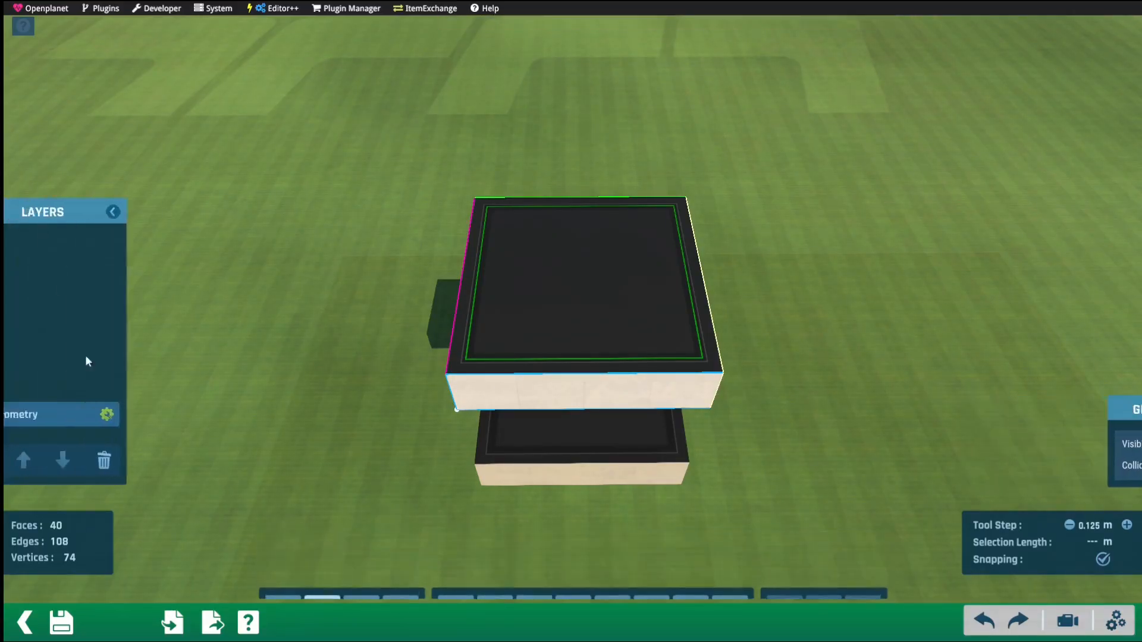
{"action": "left_click", "coordinate": [157, 212]}
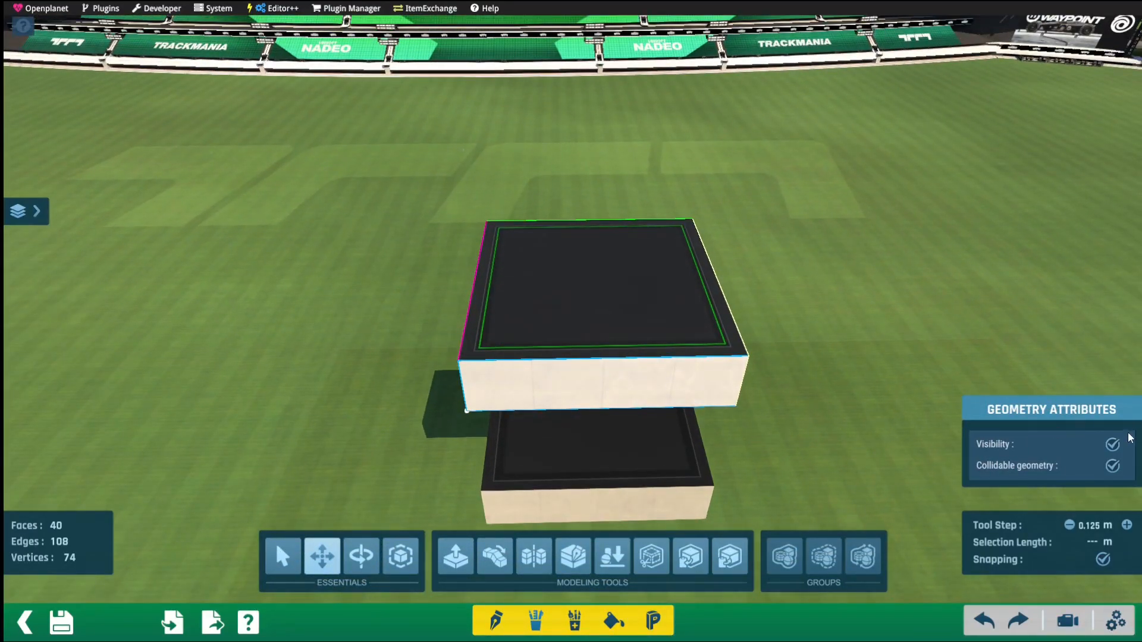
{"action": "left_click", "coordinate": [1113, 445]}
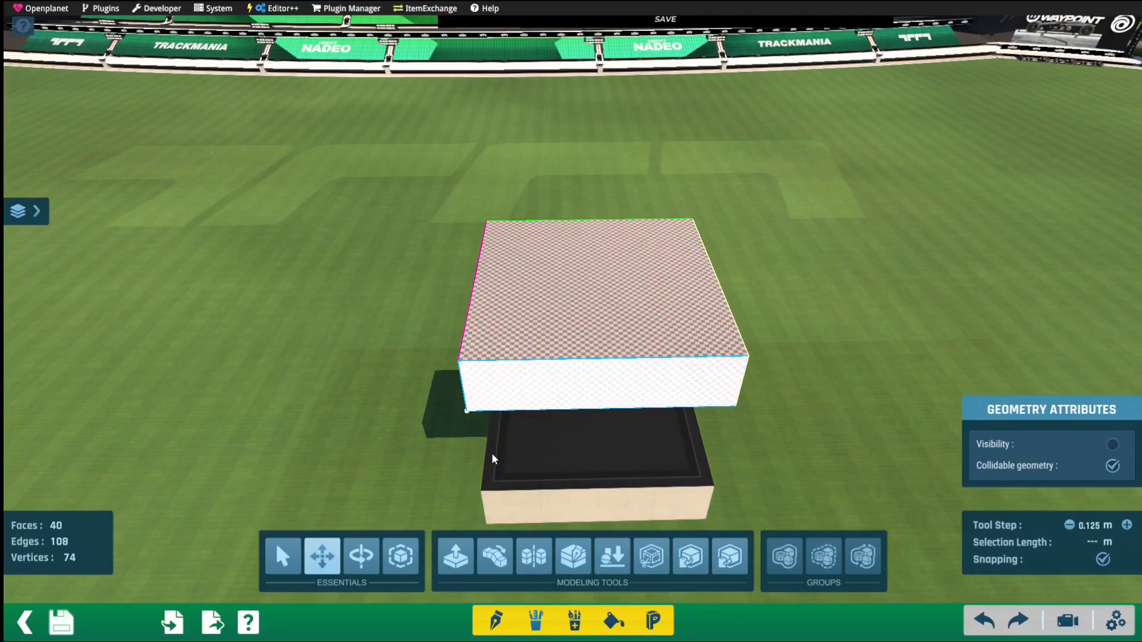
Save the item as Item7.Item.Gbx in the Items folder and exit to the map editor.
{"action": "key", "text": "ctrl+s"}
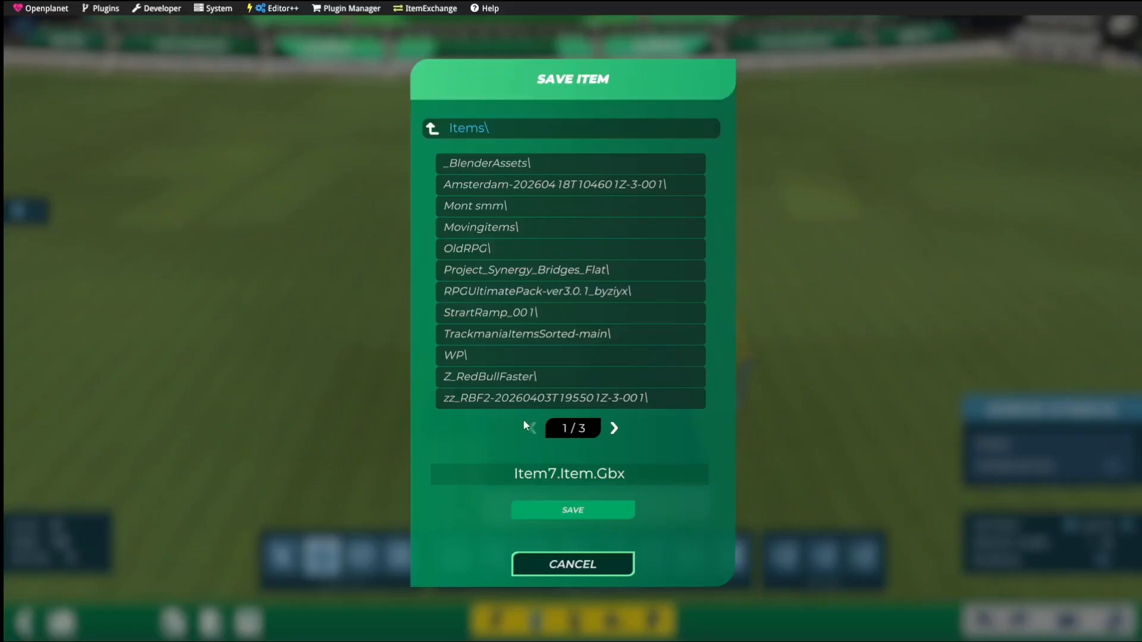
{"action": "left_click", "coordinate": [557, 510]}
{"action": "left_click", "coordinate": [24, 622]}
{"action": "left_click", "coordinate": [24, 622]}
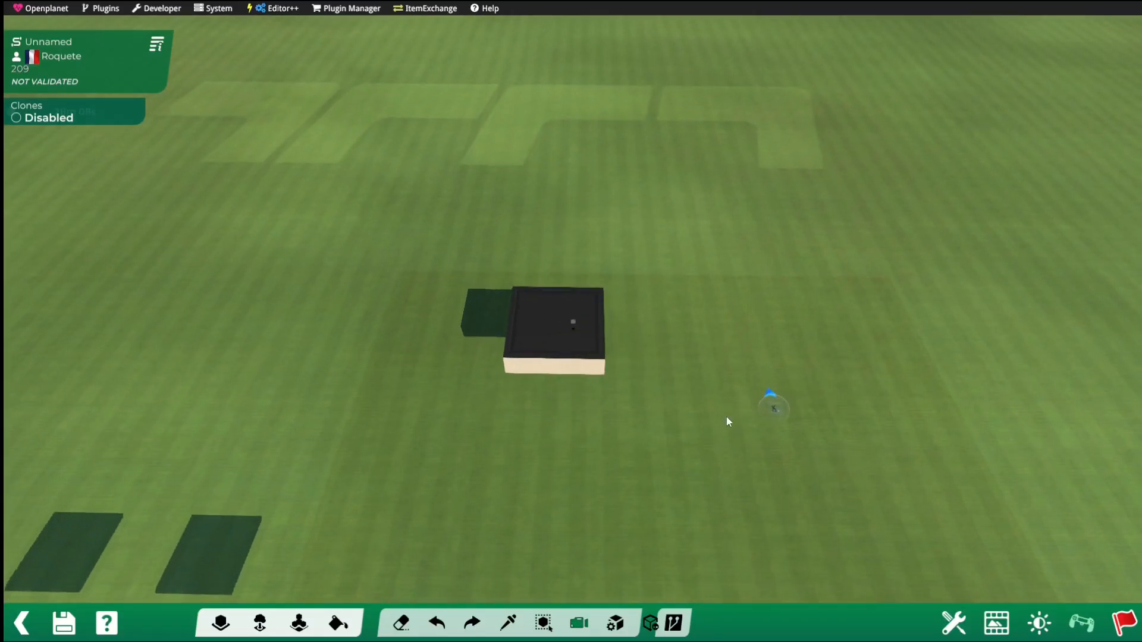
Create a new custom item from the black platform block on the map and open its mesh.
{"action": "left_click", "coordinate": [105, 565]}
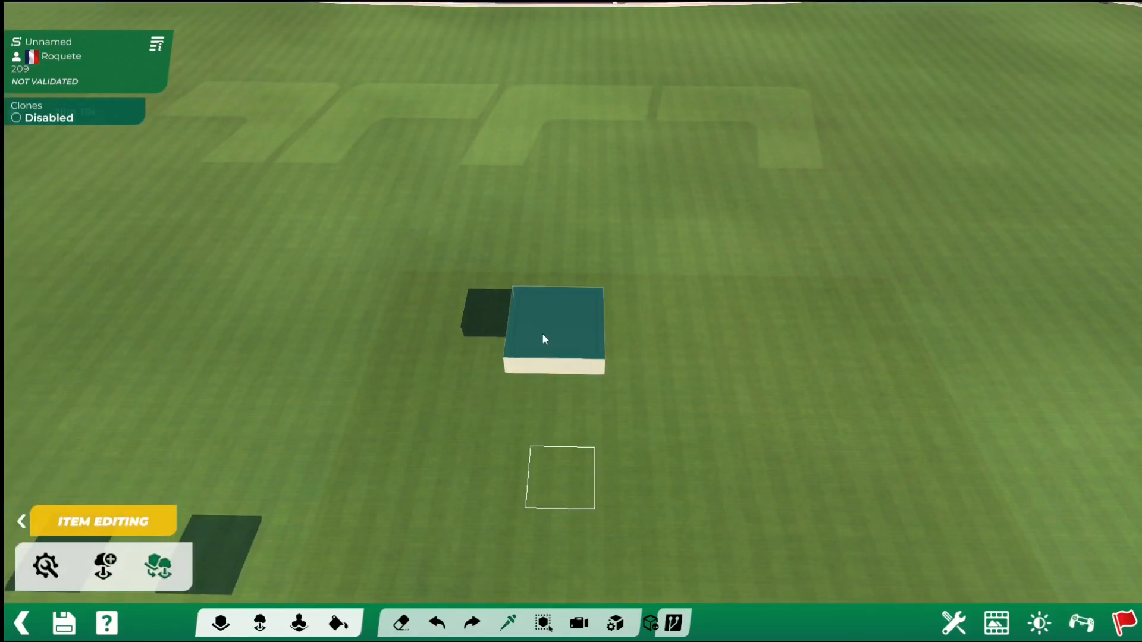
{"action": "left_click", "coordinate": [543, 334]}
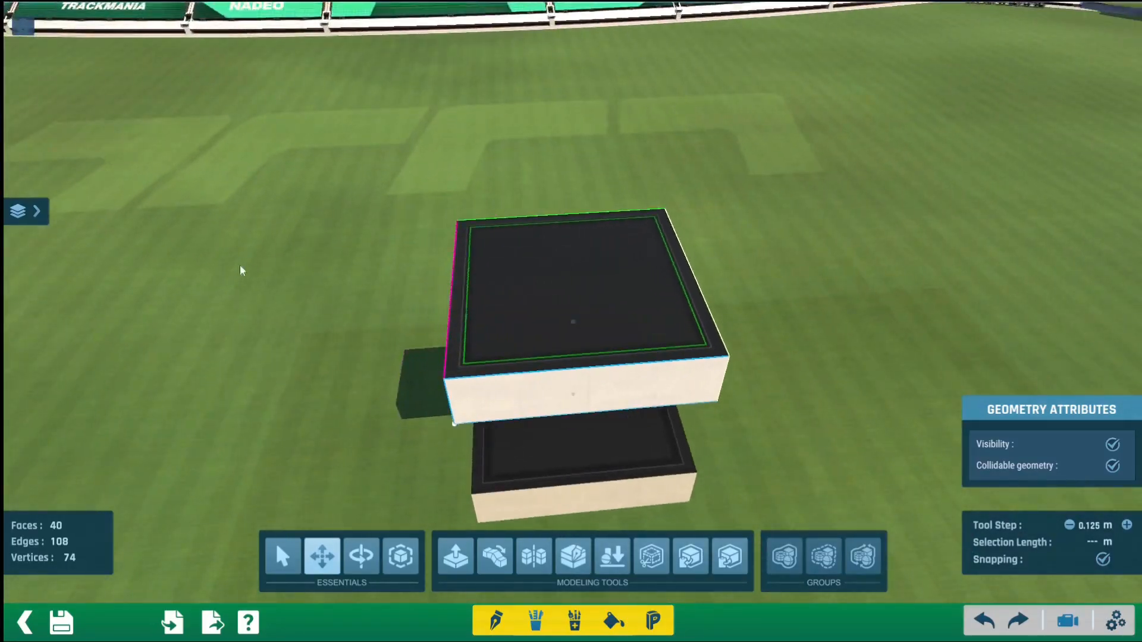
Add a new Geometry layer to the item and delete the small cube from it.
{"action": "left_click", "coordinate": [34, 213]}
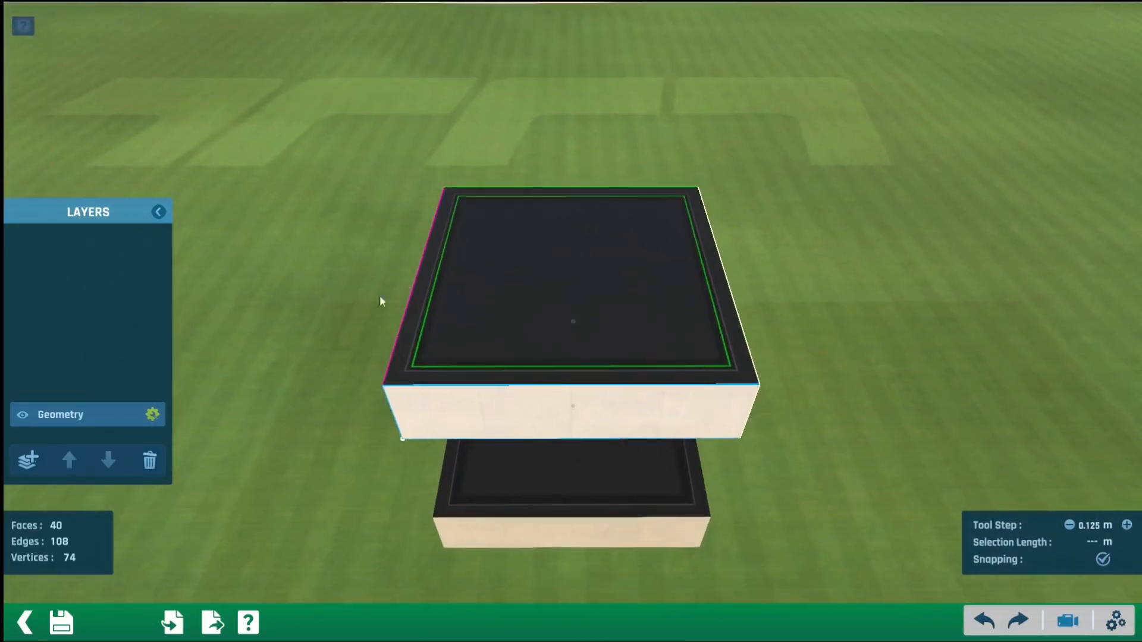
{"action": "left_click", "coordinate": [29, 460]}
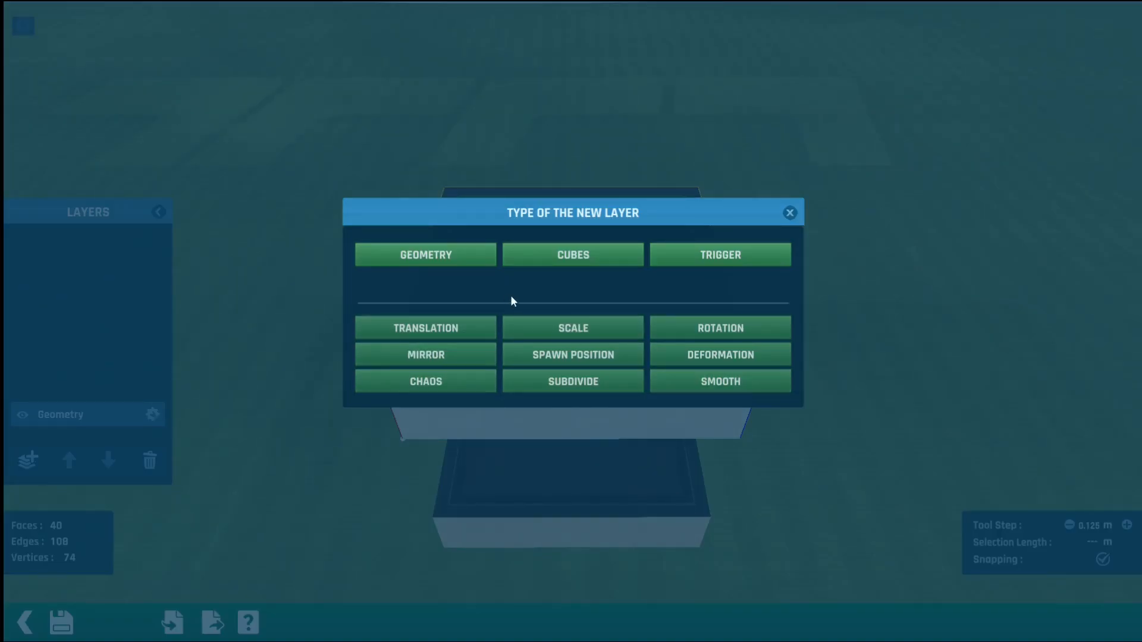
{"action": "left_click", "coordinate": [447, 261]}
{"action": "right_click_drag", "start_coordinate": [421, 447], "coordinate": [512, 405], "text": "alt"}
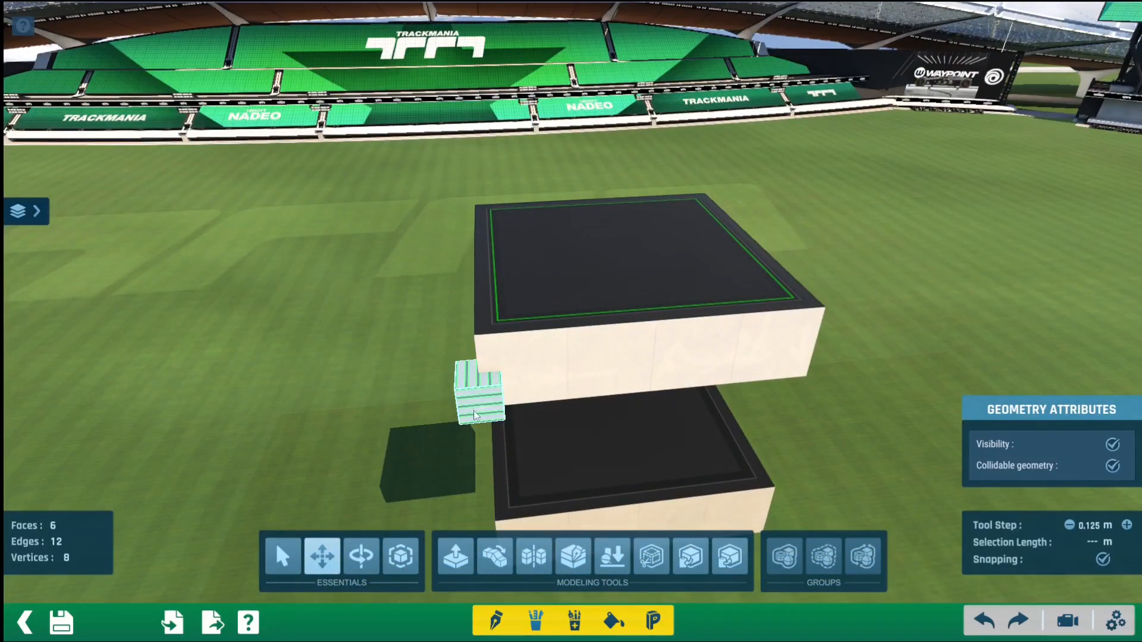
{"action": "key", "text": "Delete"}
Rename the upper Geometry layer to Visibility.
{"action": "left_click", "coordinate": [37, 211]}
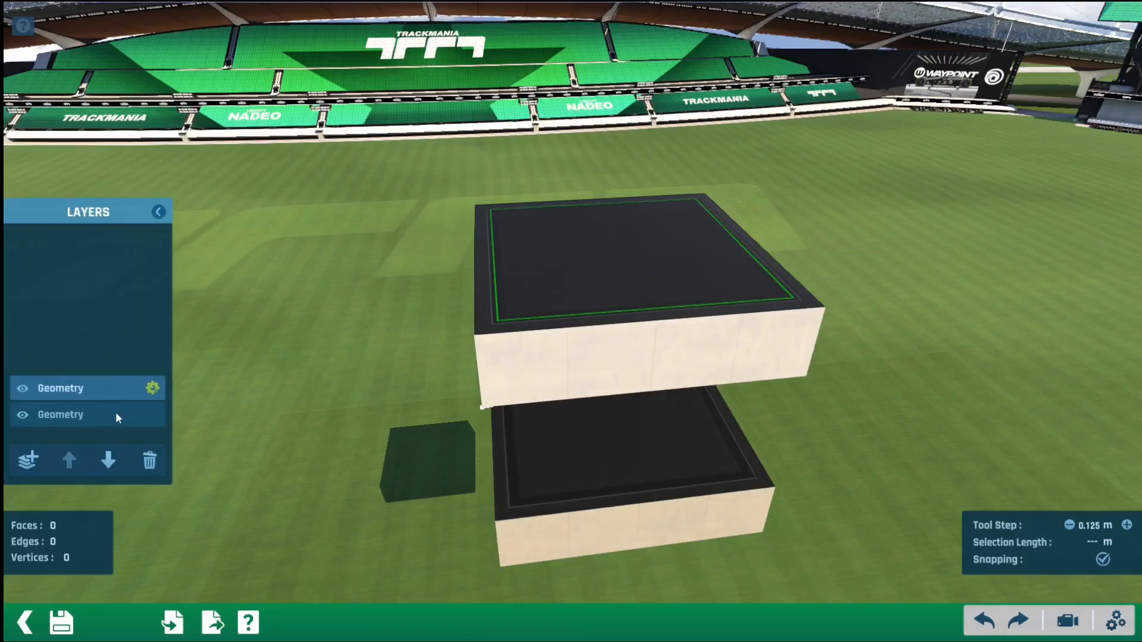
{"action": "left_click", "coordinate": [91, 383]}
{"action": "key", "text": "ctrl+a"}
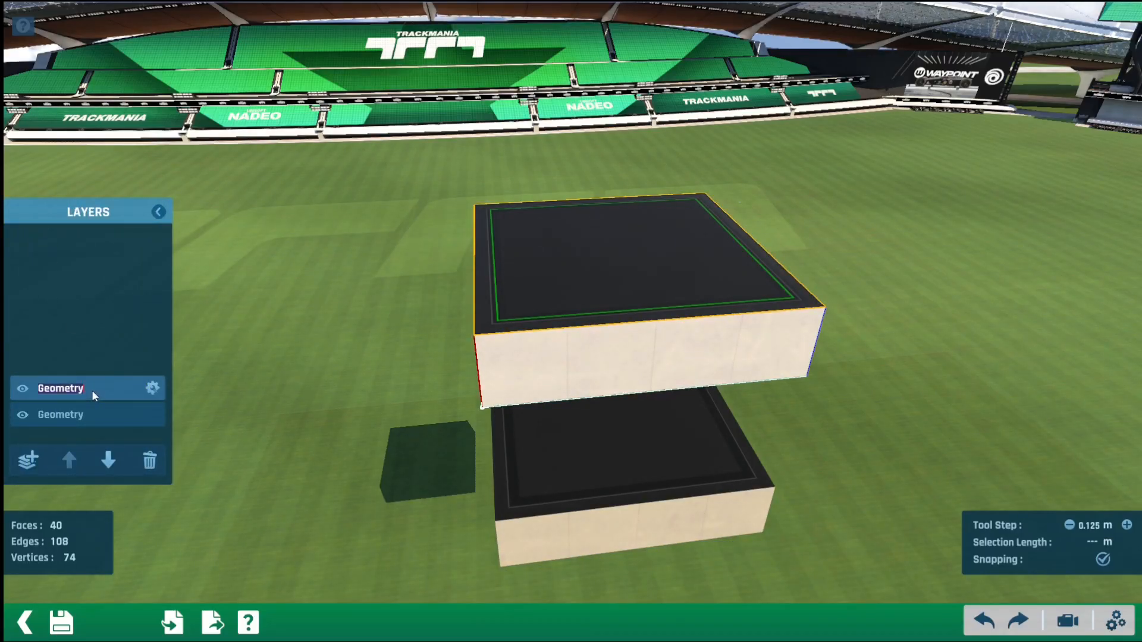
{"action": "type", "text": "Visd"}
{"action": "key", "text": "BackSpace"}
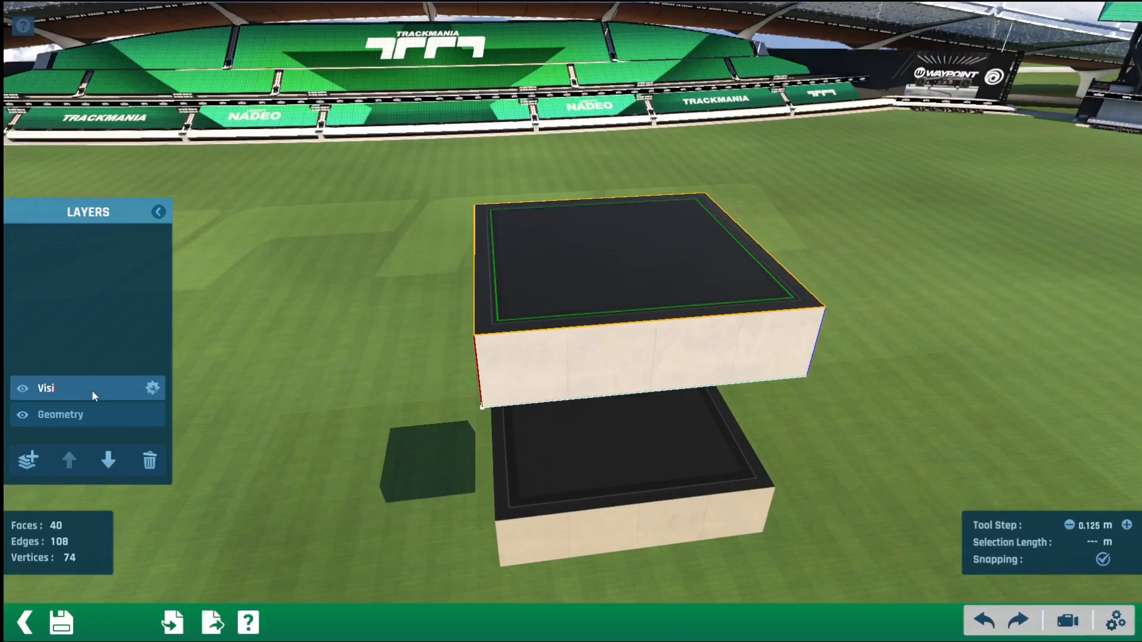
{"action": "type", "text": "ibility"}
Rename the lower Geometry layer to Collision.
{"action": "double_click", "coordinate": [89, 415]}
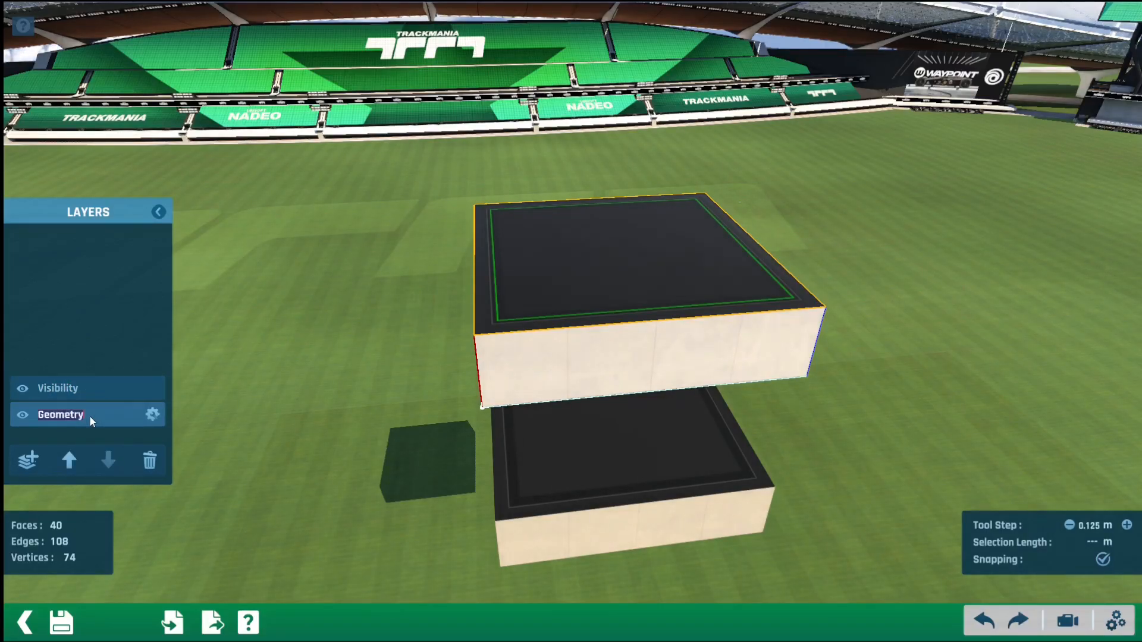
{"action": "key", "text": "ctrl+a"}
{"action": "type", "text": "Collision"}
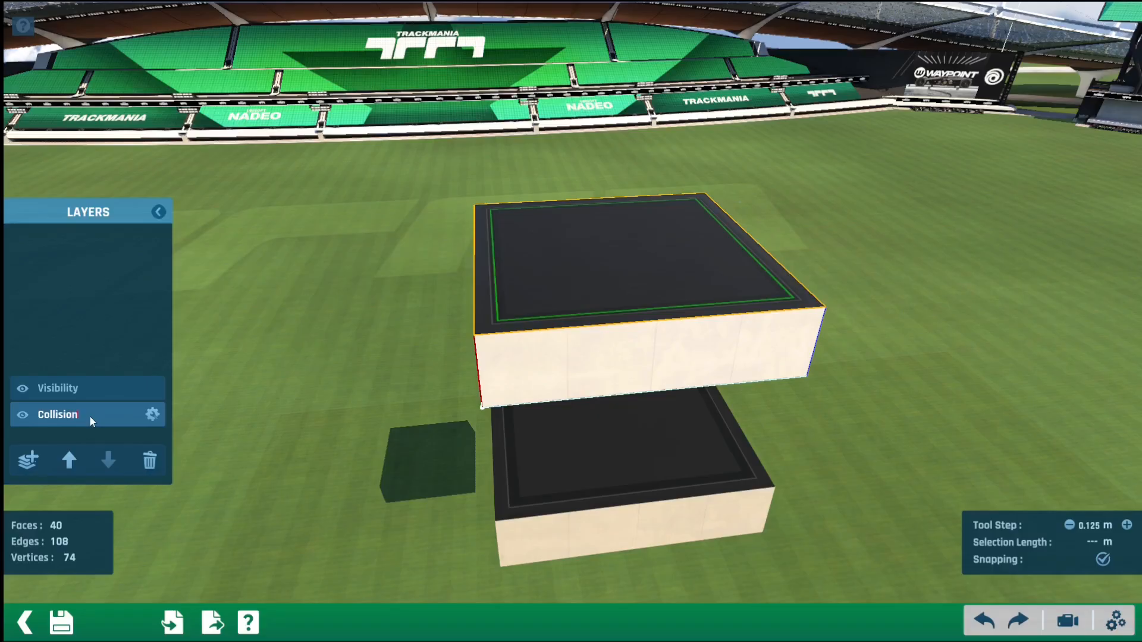
{"action": "key", "text": "Return"}
Scale up the entire platform mesh in the Collision layer into a much larger slab.
{"action": "left_click", "coordinate": [151, 415]}
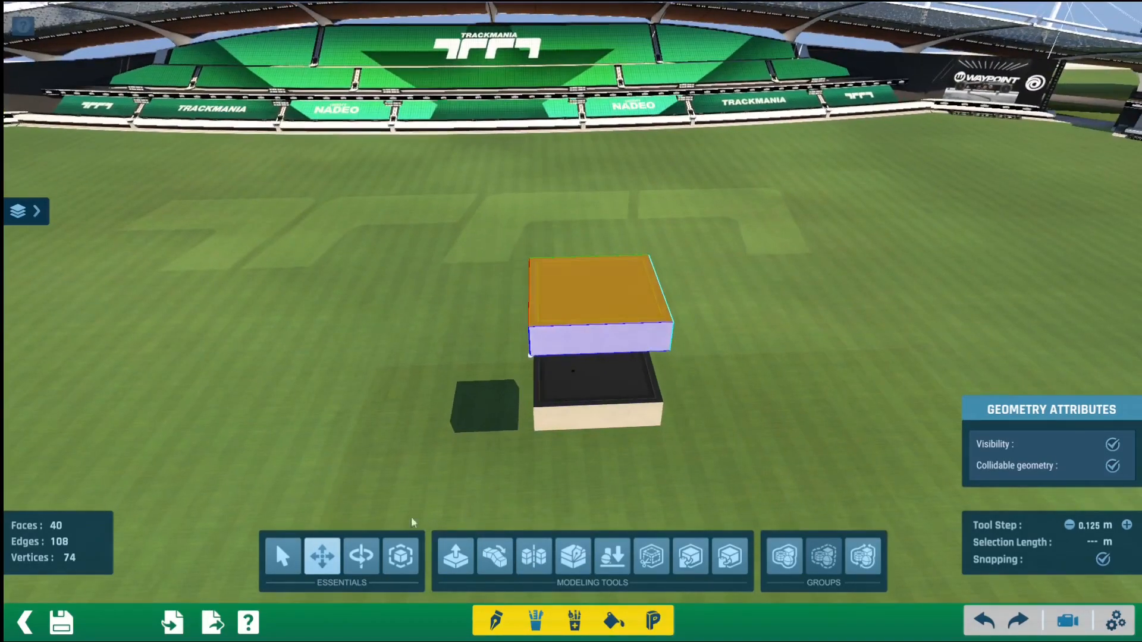
{"action": "left_click", "coordinate": [400, 556]}
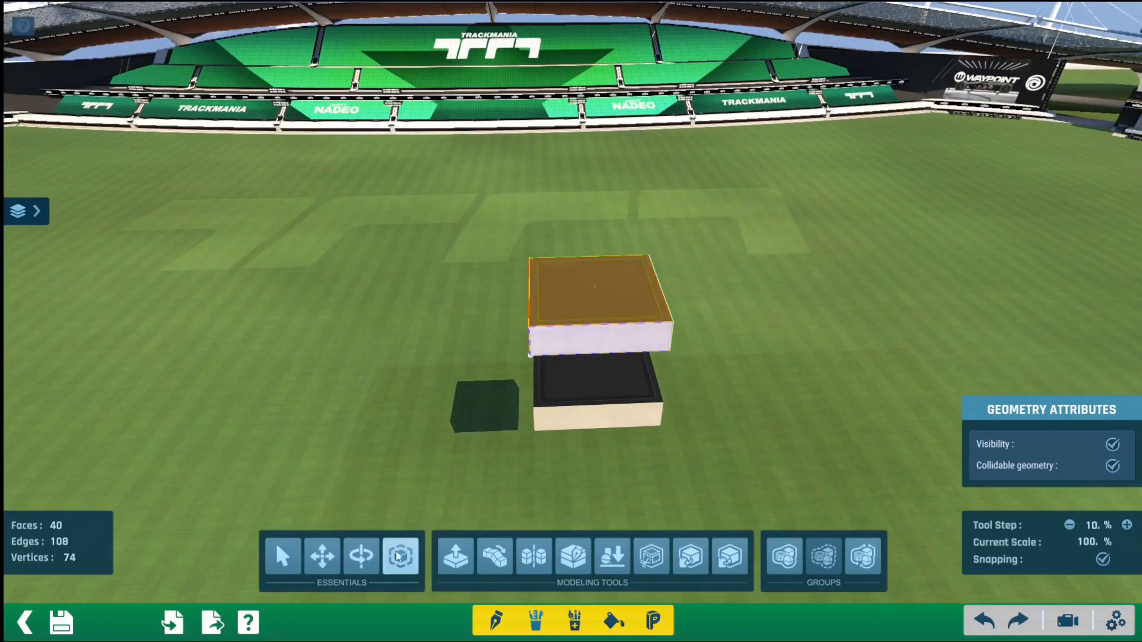
{"action": "left_click_drag", "start_coordinate": [530, 356], "coordinate": [223, 488]}
{"action": "scroll", "coordinate": [268, 416], "scroll_direction": "down", "scroll_amount": 1}
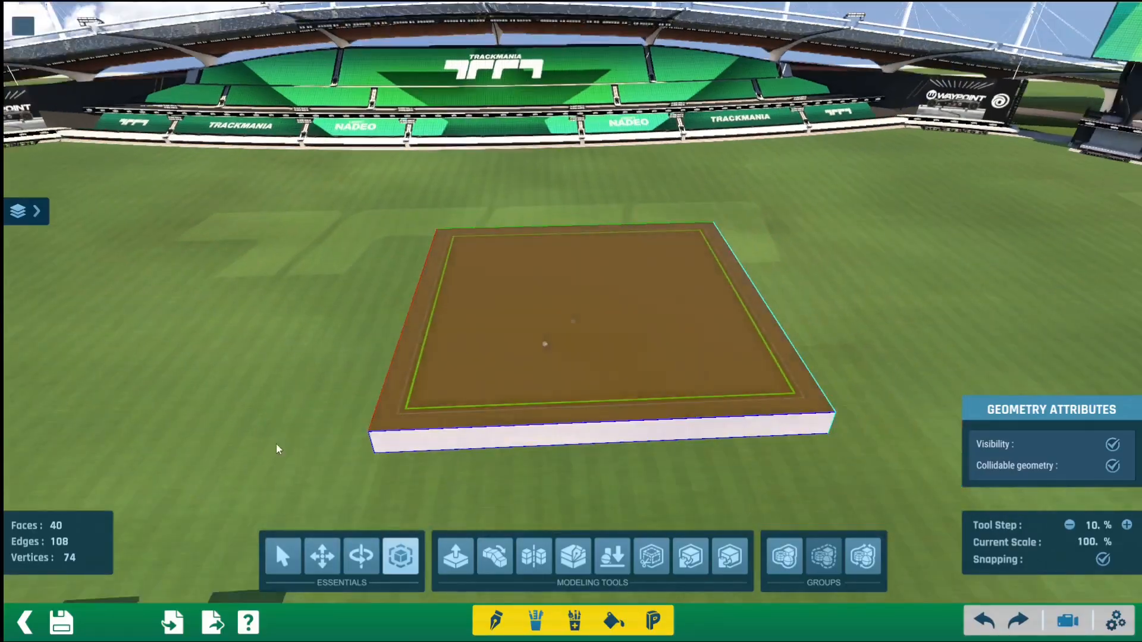
{"action": "right_click_drag", "start_coordinate": [283, 365], "coordinate": [283, 378], "text": "alt"}
{"action": "scroll", "coordinate": [284, 378], "scroll_direction": "up", "scroll_amount": 1}
{"action": "left_click_drag", "start_coordinate": [283, 379], "coordinate": [394, 341], "text": "alt"}
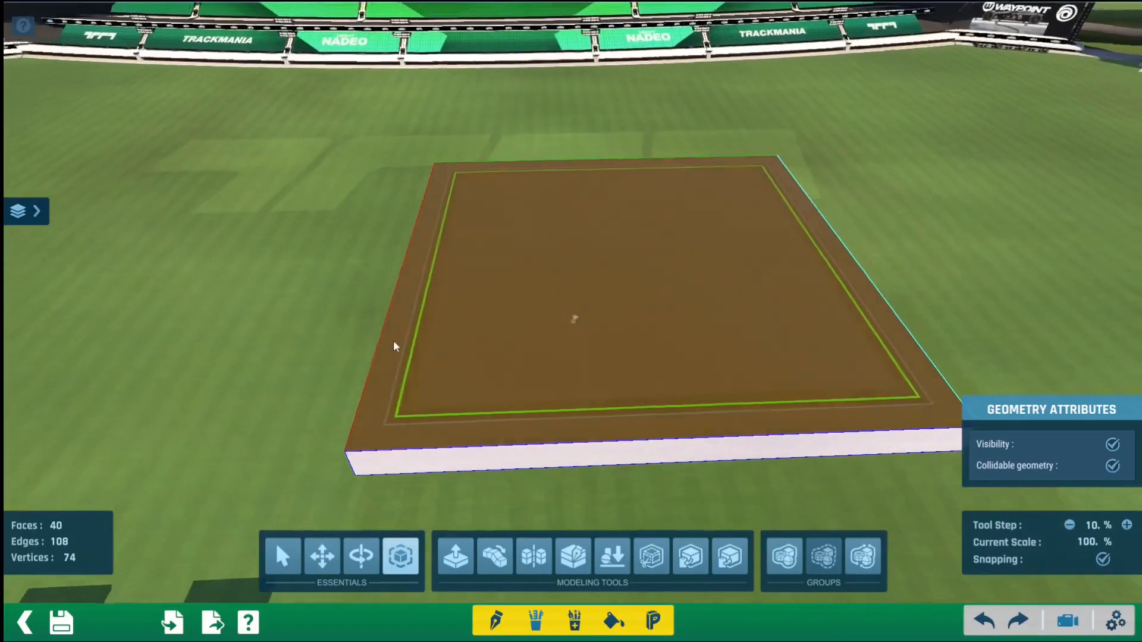
{"action": "right_click_drag", "start_coordinate": [394, 340], "coordinate": [542, 348], "text": "alt"}
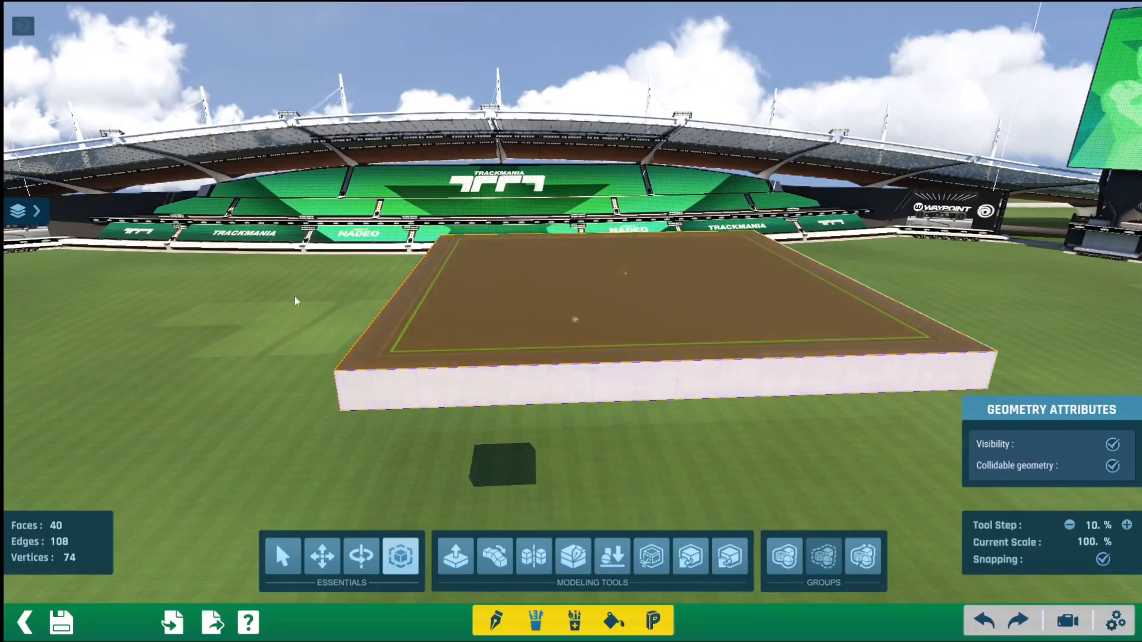
Switch to the empty Visibility layer and paste a copy of the enlarged platform at the axes' origin.
{"action": "left_click", "coordinate": [32, 215]}
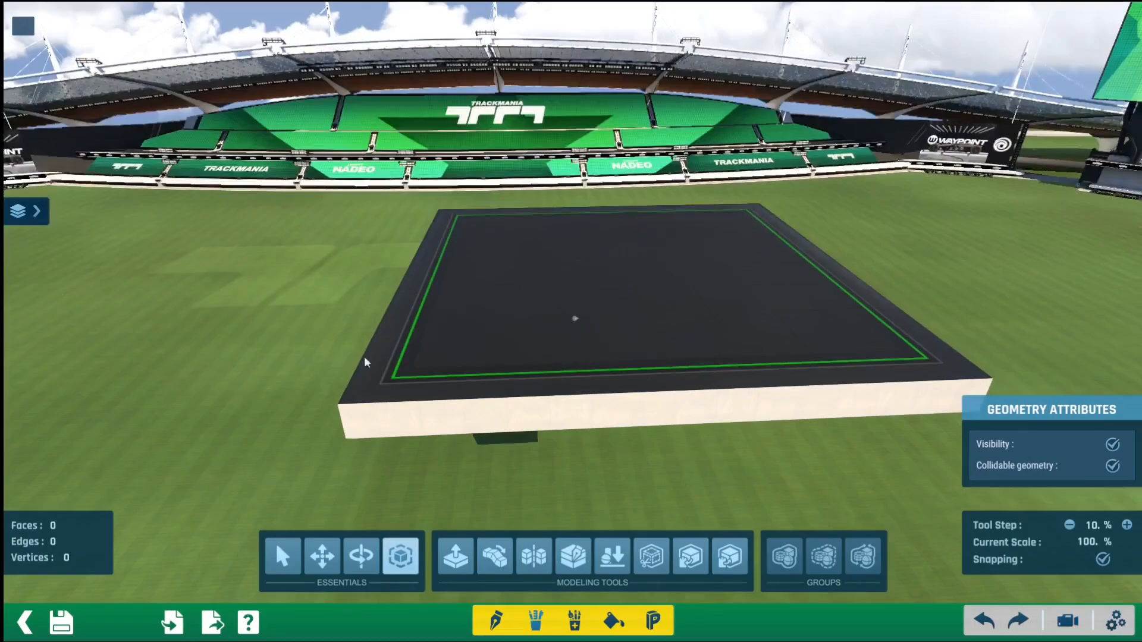
{"action": "scroll", "coordinate": [502, 361], "scroll_direction": "up", "scroll_amount": 5}
{"action": "right_click_drag", "start_coordinate": [502, 361], "coordinate": [615, 322], "text": "alt"}
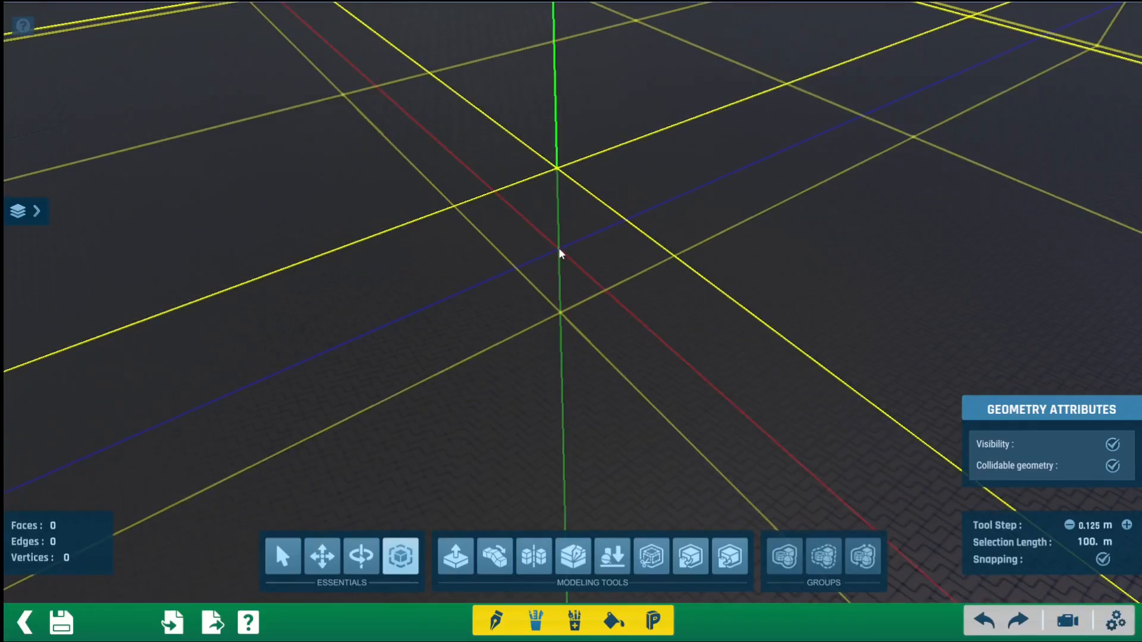
{"action": "left_click", "coordinate": [559, 247]}
{"action": "scroll", "coordinate": [632, 298], "scroll_direction": "down", "scroll_amount": 5}
{"action": "right_click_drag", "start_coordinate": [633, 297], "coordinate": [196, 309], "text": "alt"}
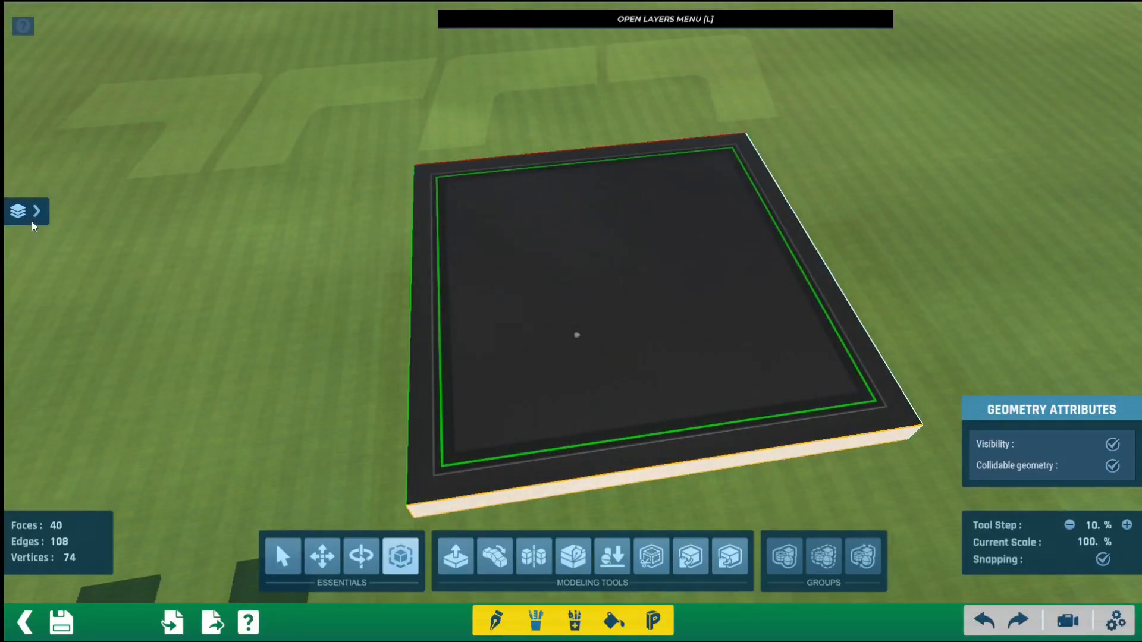
Reopen the Visibility layer's mesh and turn off its collidable geometry.
{"action": "left_click", "coordinate": [31, 217]}
{"action": "left_click", "coordinate": [77, 396]}
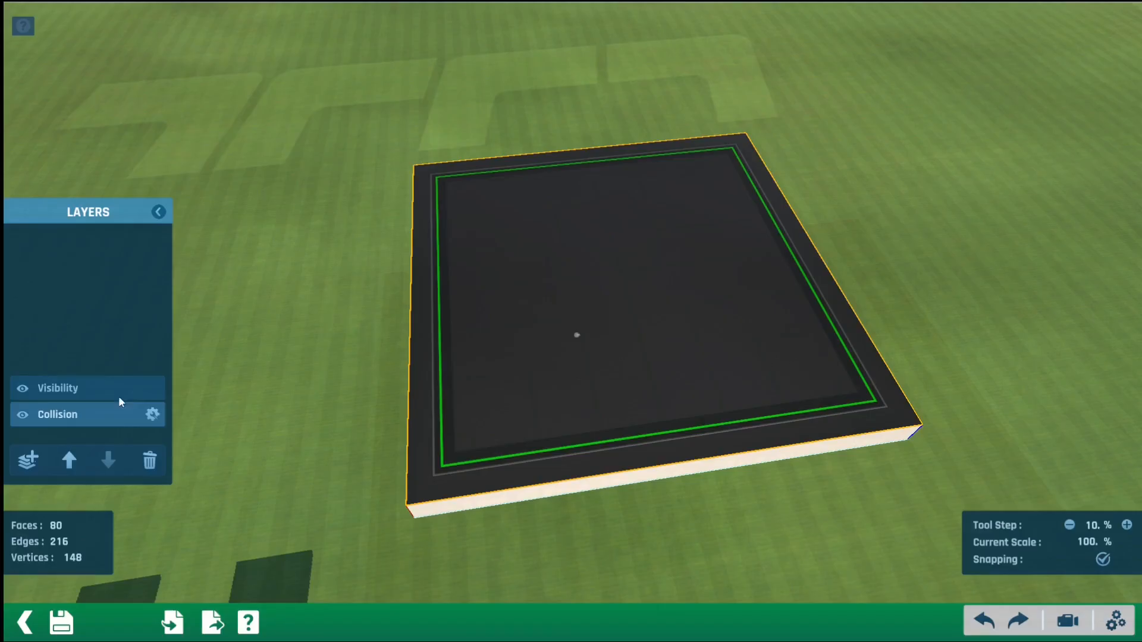
{"action": "left_click", "coordinate": [153, 387]}
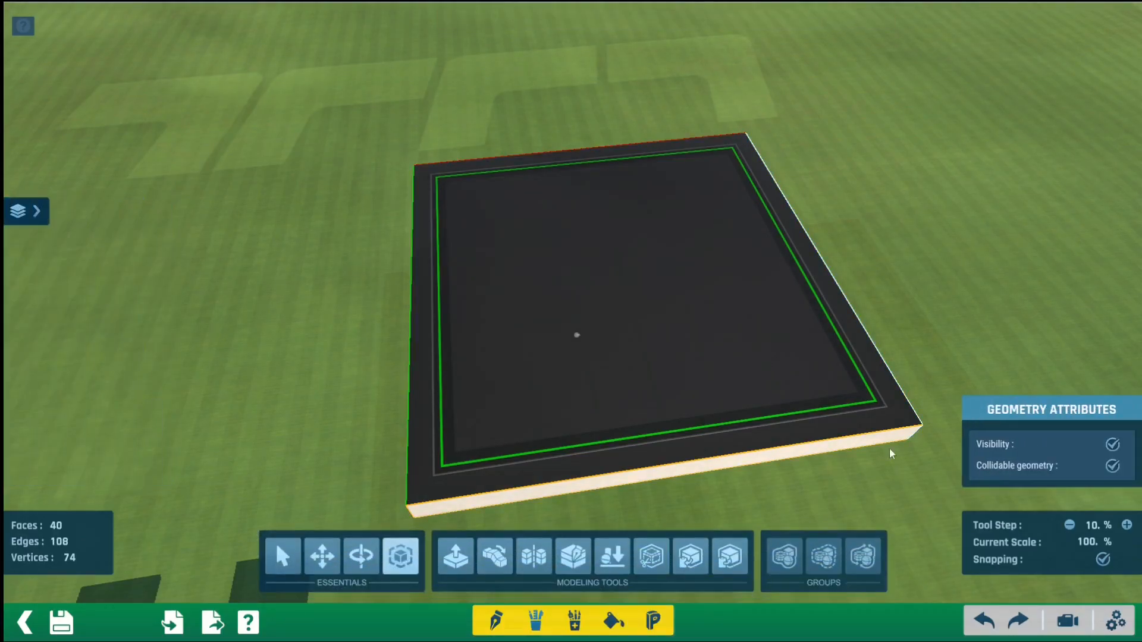
{"action": "right_click_drag", "start_coordinate": [994, 352], "coordinate": [950, 358]}
{"action": "scroll", "coordinate": [951, 358], "scroll_direction": "up", "scroll_amount": 2}
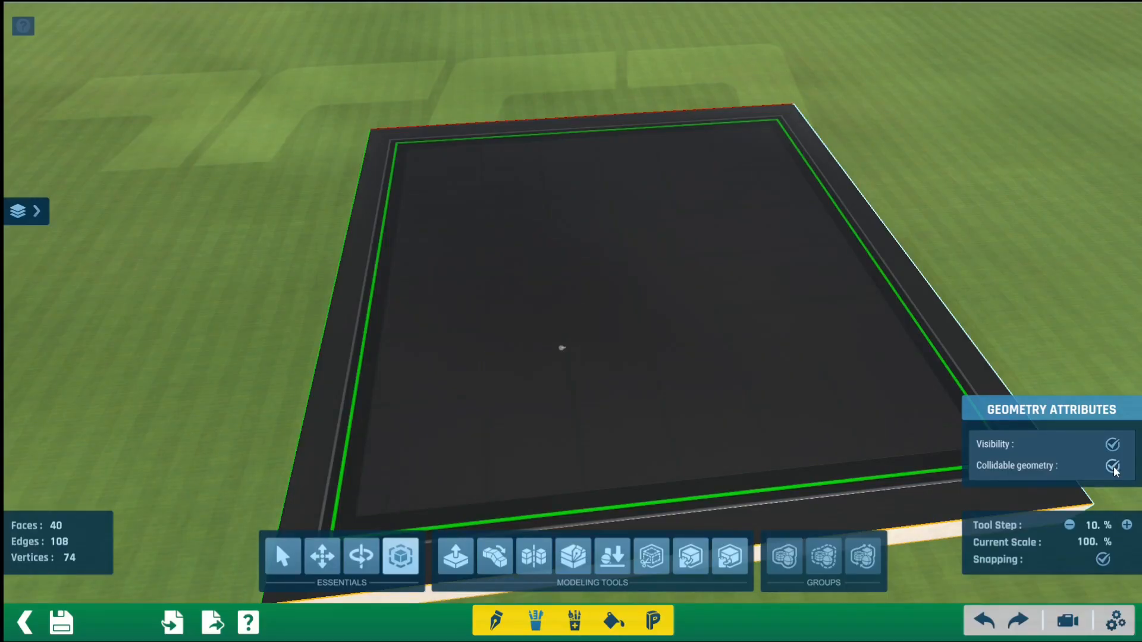
{"action": "left_click", "coordinate": [1113, 467]}
{"action": "right_click_drag", "start_coordinate": [777, 448], "coordinate": [676, 402]}
{"action": "right_click_drag", "start_coordinate": [548, 390], "coordinate": [608, 424]}
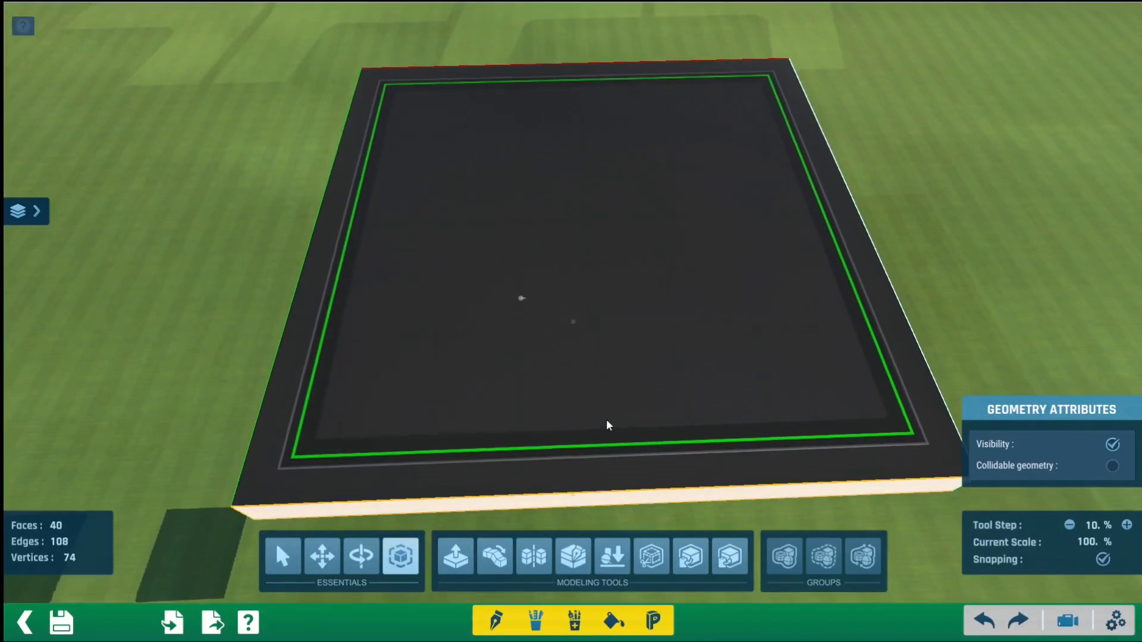
Browse the materials for the Visibility mesh and choose ThemeSnowTempleTransparent.
{"action": "left_click", "coordinate": [615, 621]}
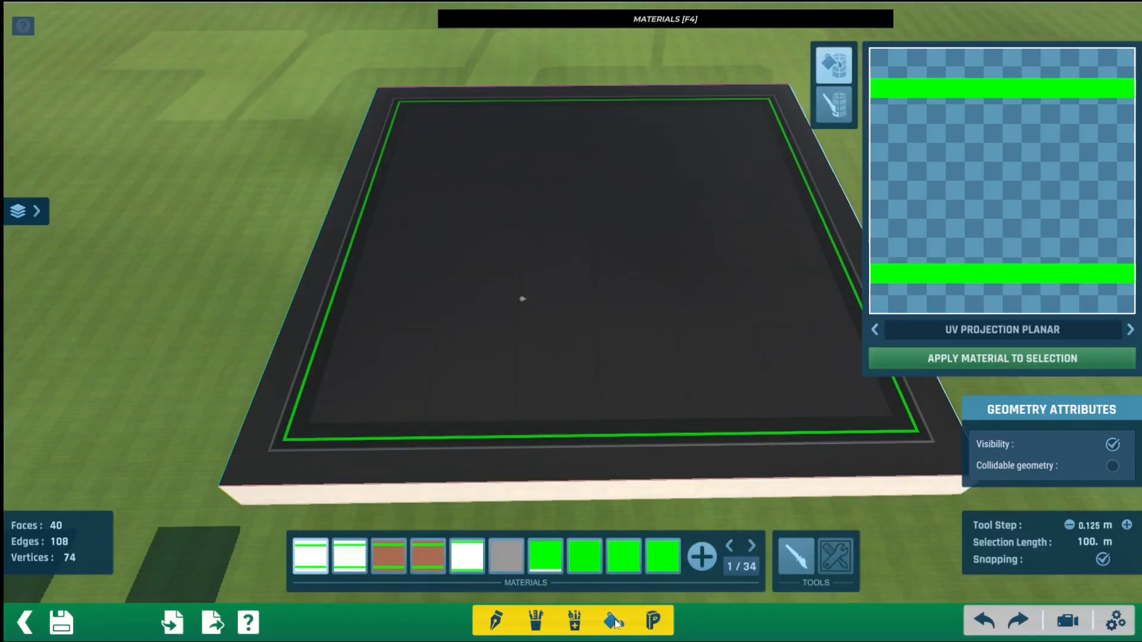
{"action": "left_click", "coordinate": [752, 546]}
{"action": "left_click", "coordinate": [753, 545]}
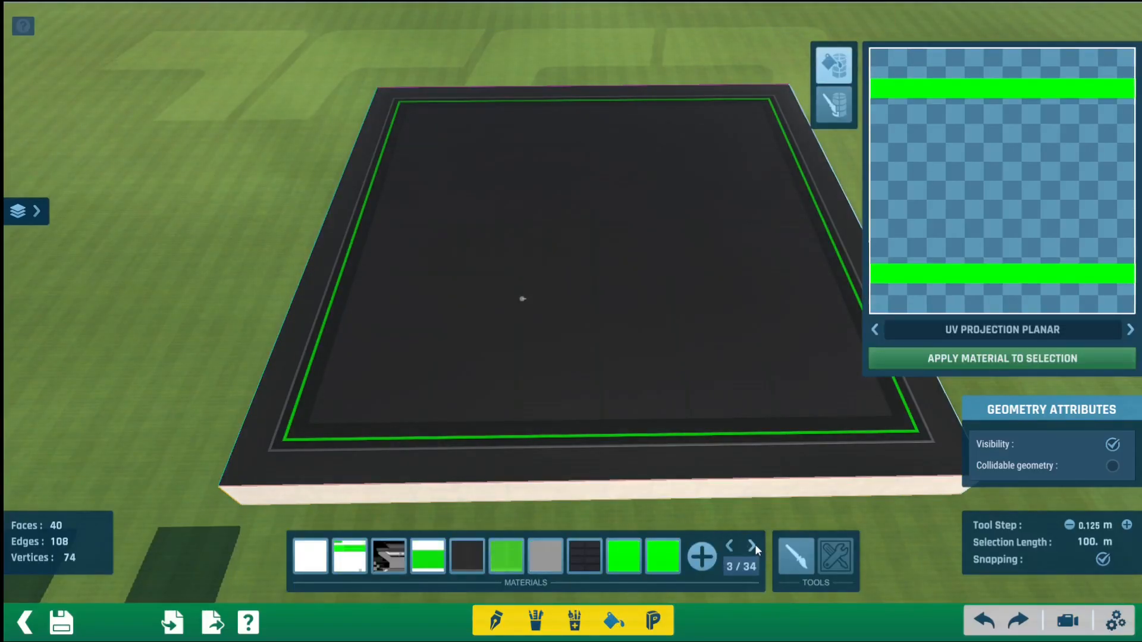
{"action": "left_click", "coordinate": [754, 546]}
{"action": "left_click", "coordinate": [754, 545]}
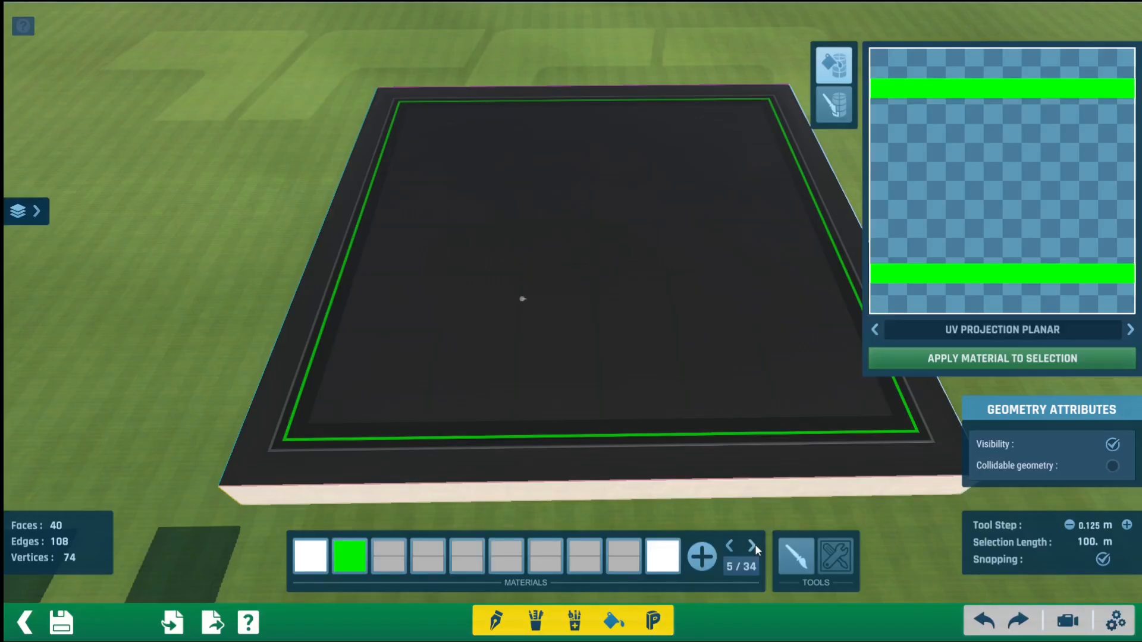
{"action": "left_click", "coordinate": [754, 546]}
{"action": "left_click", "coordinate": [754, 546]}
{"action": "left_click", "coordinate": [754, 546]}
{"action": "left_click", "coordinate": [753, 546]}
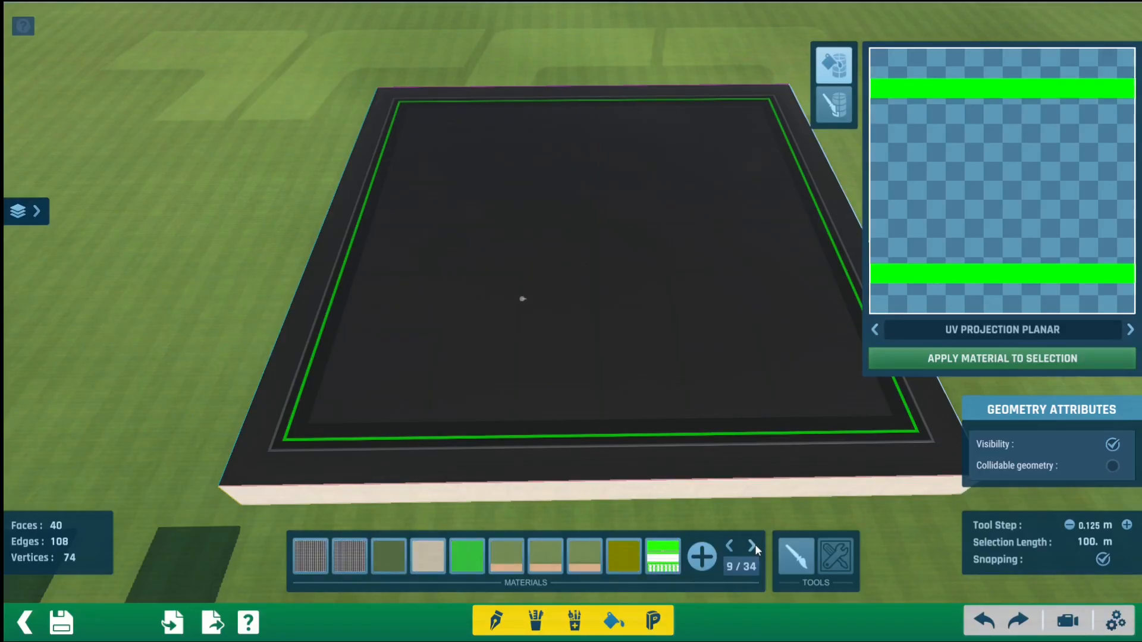
{"action": "left_click", "coordinate": [754, 546]}
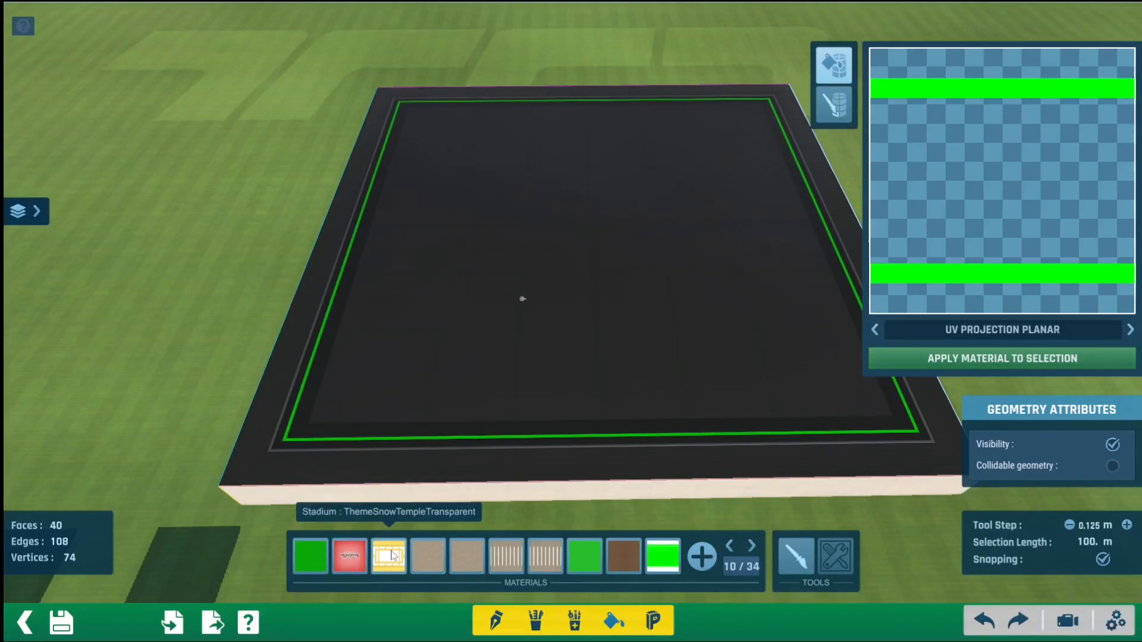
{"action": "left_click", "coordinate": [392, 556]}
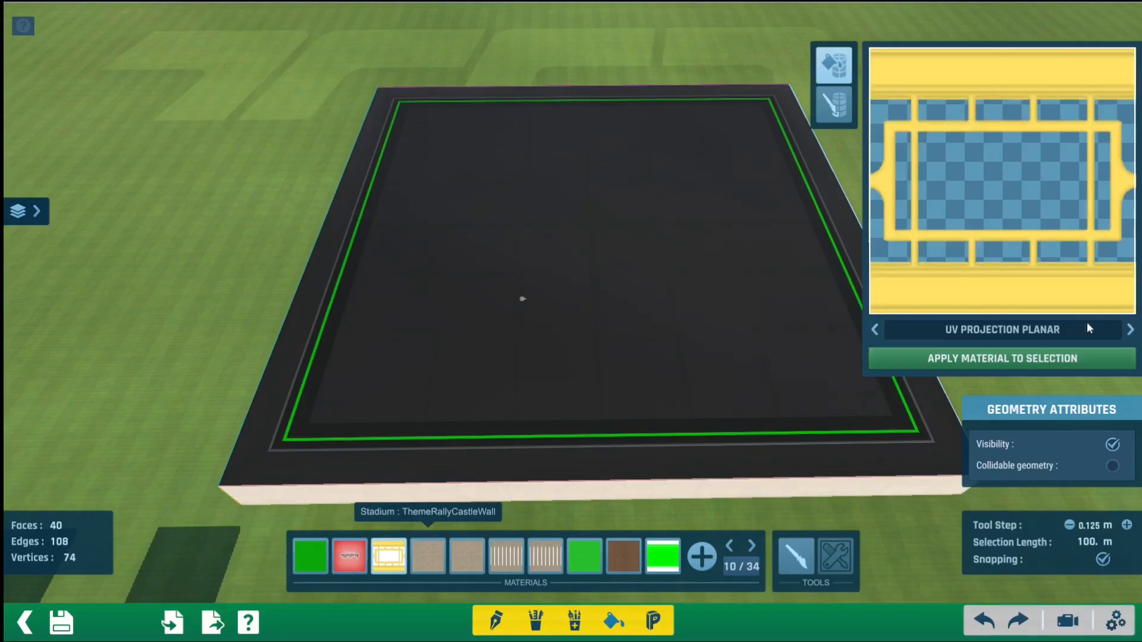
Set the UV projection to Polyhedric and apply the transparent temple material to the whole Visibility mesh.
{"action": "left_click", "coordinate": [1130, 331]}
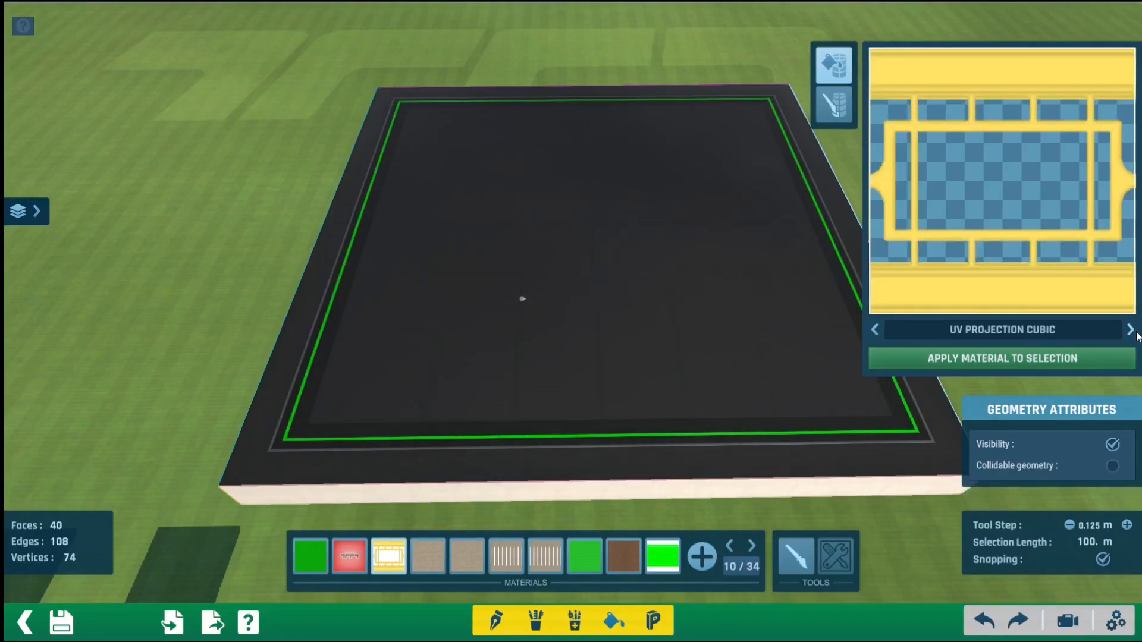
{"action": "left_click", "coordinate": [1131, 331]}
{"action": "left_click", "coordinate": [1088, 358]}
{"action": "scroll", "coordinate": [942, 217], "scroll_direction": "down", "scroll_amount": 3}
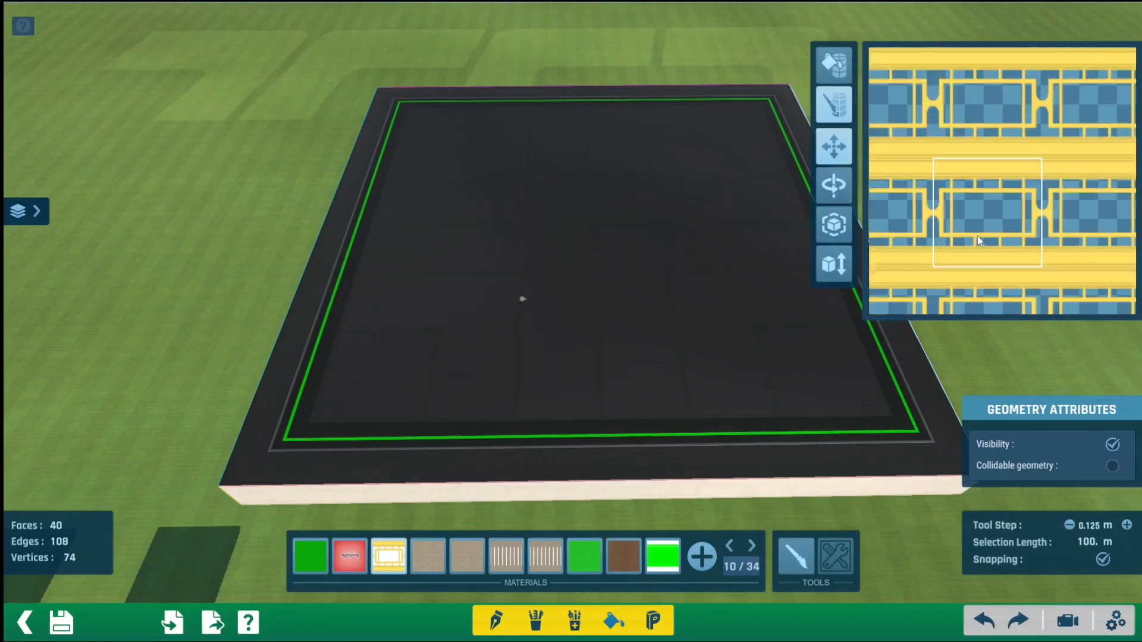
{"action": "scroll", "coordinate": [941, 220], "scroll_direction": "down", "scroll_amount": 1}
{"action": "left_click", "coordinate": [833, 65]}
{"action": "left_click", "coordinate": [964, 358]}
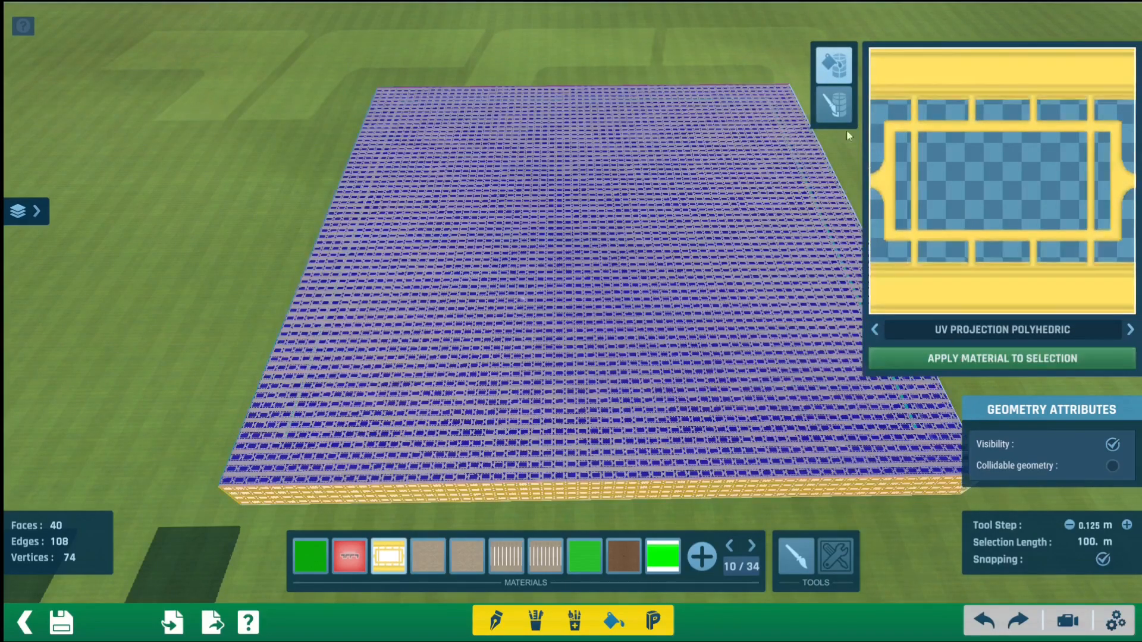
Scale down the platform's UVs and fit them entirely inside the transparent central area of the texture.
{"action": "left_click", "coordinate": [833, 104]}
{"action": "scroll", "coordinate": [987, 265], "scroll_direction": "down", "scroll_amount": 1}
{"action": "left_click_drag", "start_coordinate": [1110, 303], "coordinate": [999, 215]}
{"action": "key", "text": "r"}
{"action": "scroll", "coordinate": [998, 215], "scroll_direction": "up", "scroll_amount": 3}
{"action": "left_click_drag", "start_coordinate": [910, 152], "coordinate": [973, 207]}
{"action": "scroll", "coordinate": [952, 197], "scroll_direction": "up", "scroll_amount": 2}
{"action": "scroll", "coordinate": [1021, 219], "scroll_direction": "up", "scroll_amount": 3}
{"action": "left_click", "coordinate": [833, 146]}
{"action": "scroll", "coordinate": [939, 201], "scroll_direction": "up", "scroll_amount": 2}
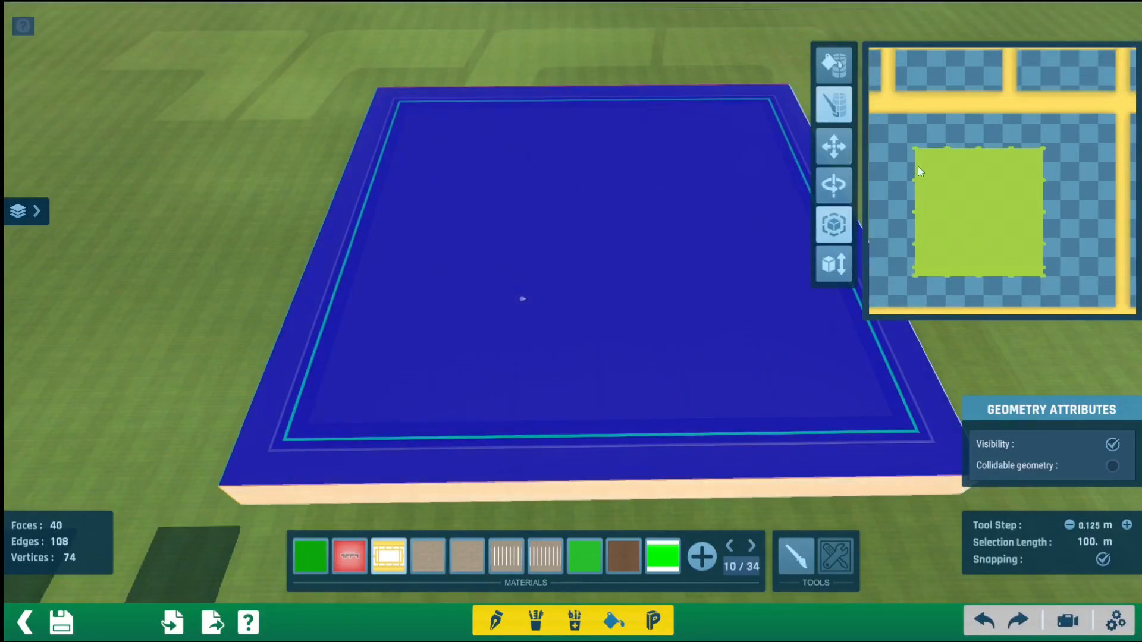
{"action": "right_click_drag", "start_coordinate": [641, 48], "coordinate": [640, 135], "text": "alt"}
{"action": "scroll", "coordinate": [640, 135], "scroll_direction": "down", "scroll_amount": 2}
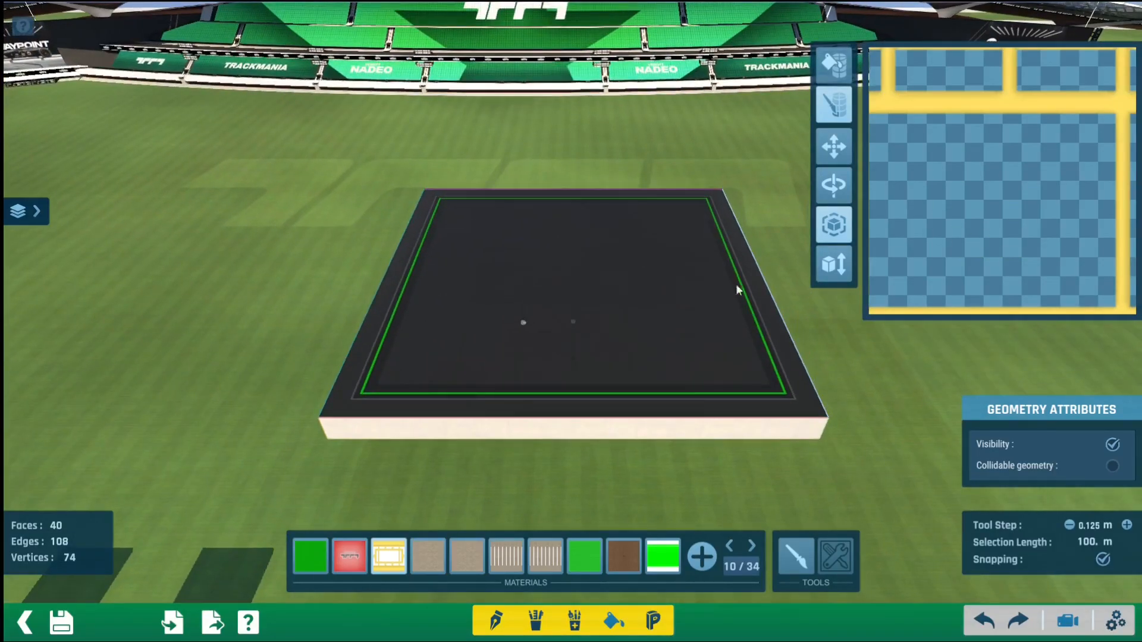
Switch to the Collision layer's mesh and turn off its visibility, keeping it collidable.
{"action": "left_click", "coordinate": [27, 211]}
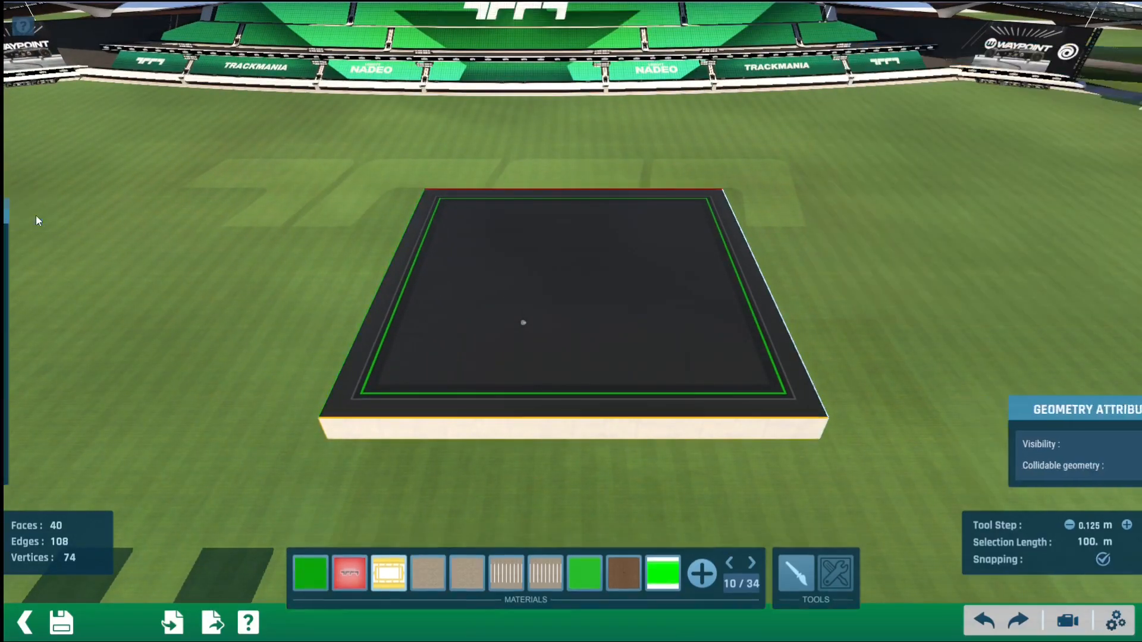
{"action": "left_click", "coordinate": [125, 423]}
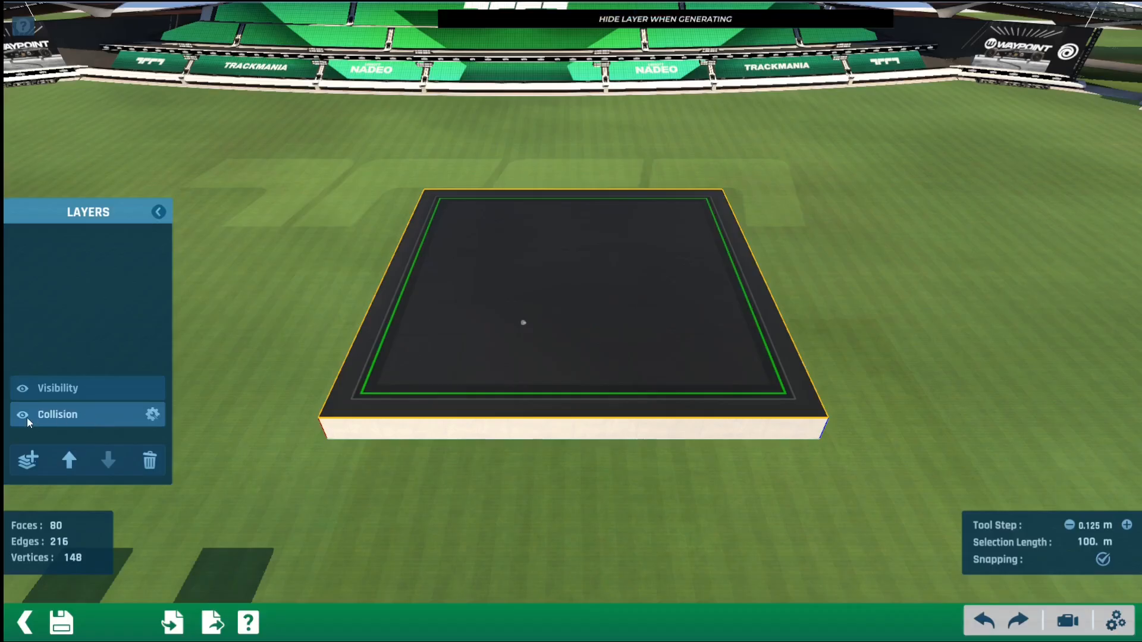
{"action": "left_click", "coordinate": [151, 415]}
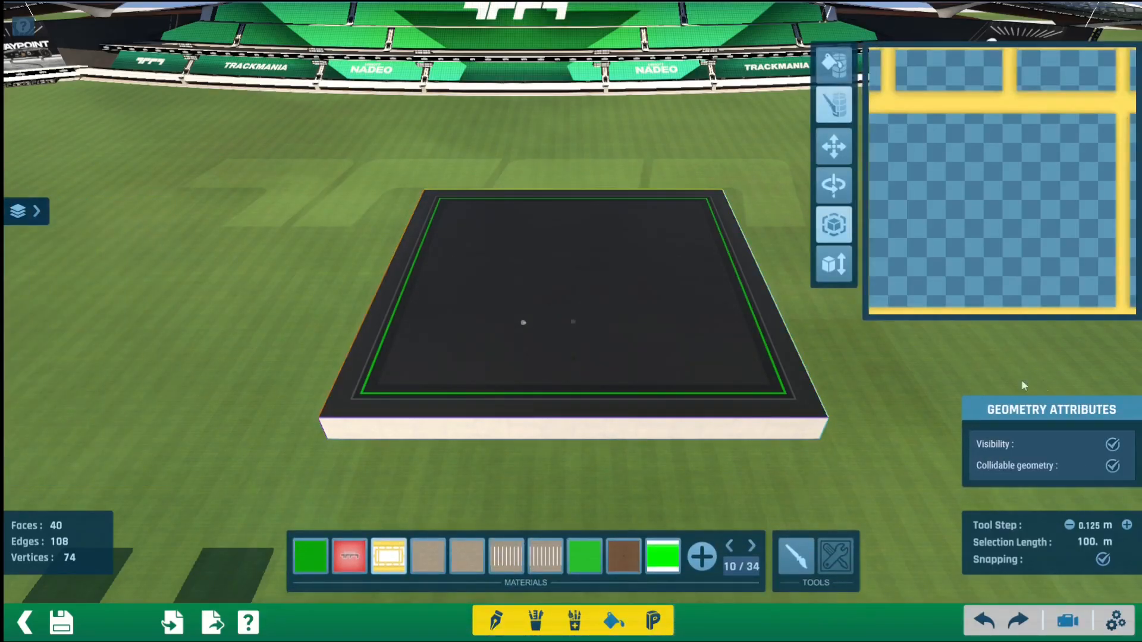
{"action": "left_click", "coordinate": [1113, 445]}
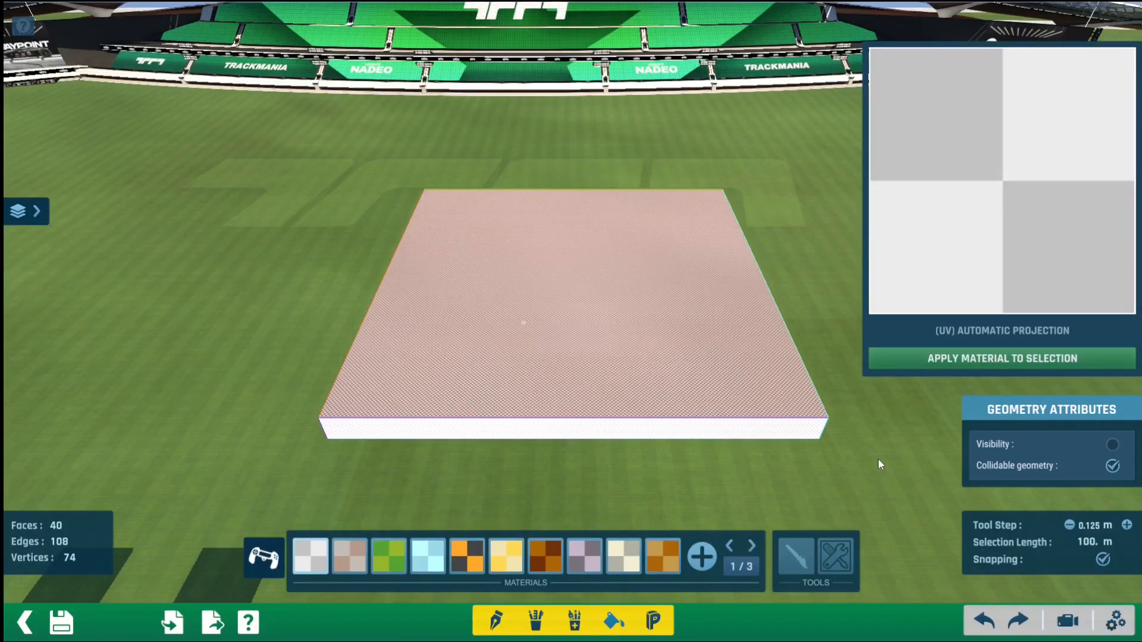
{"action": "scroll", "coordinate": [662, 364], "scroll_direction": "up", "scroll_amount": 10}
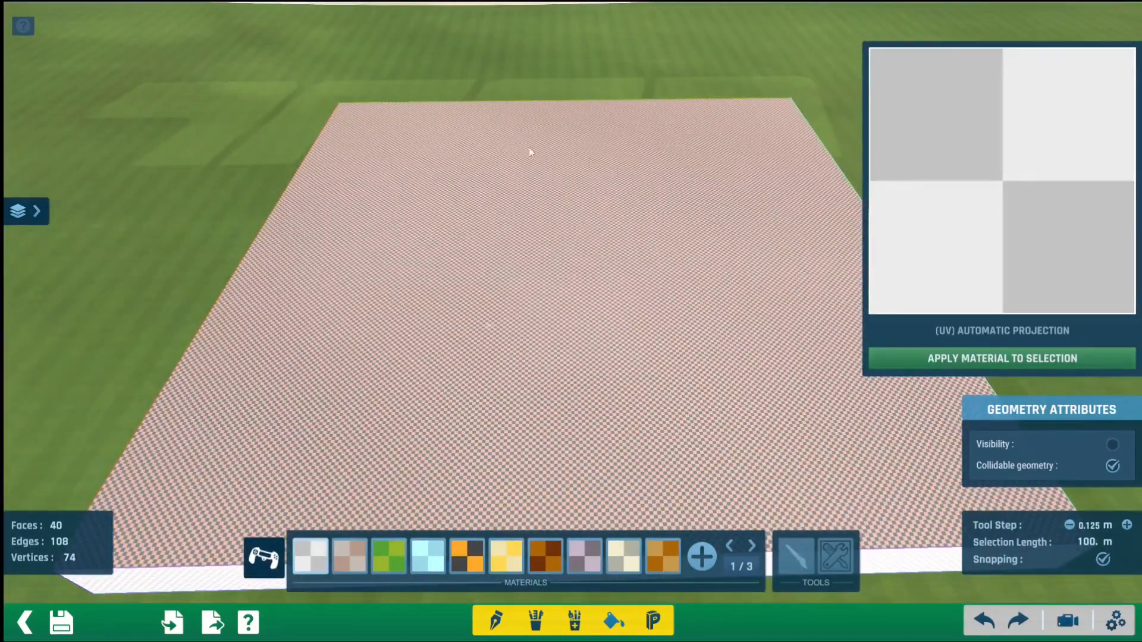
{"action": "scroll", "coordinate": [487, 283], "scroll_direction": "down", "scroll_amount": 5}
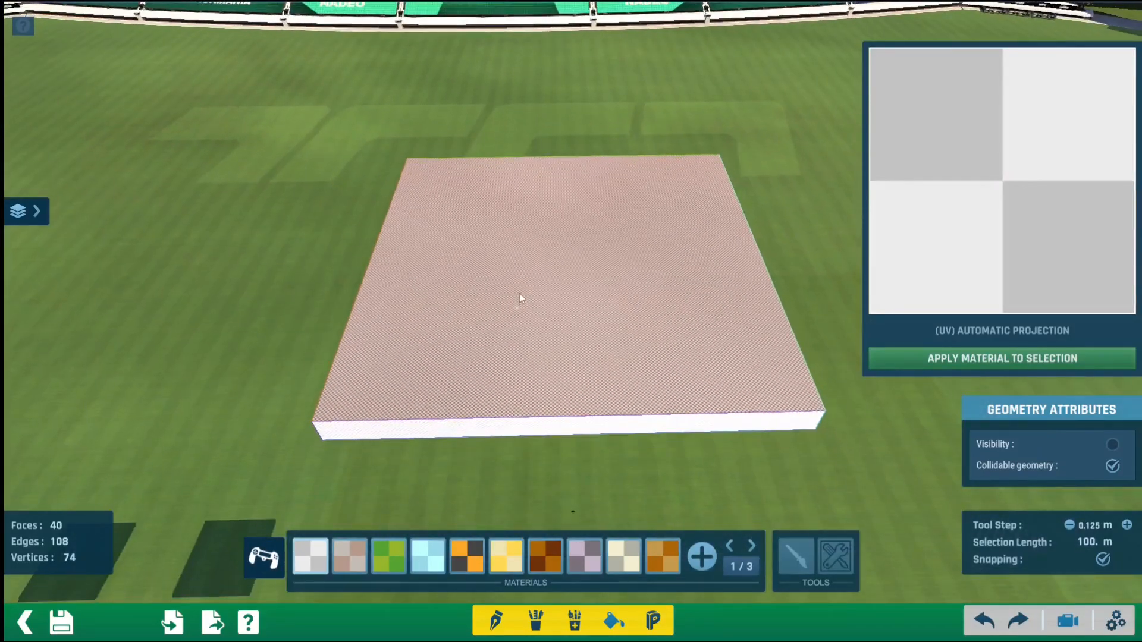
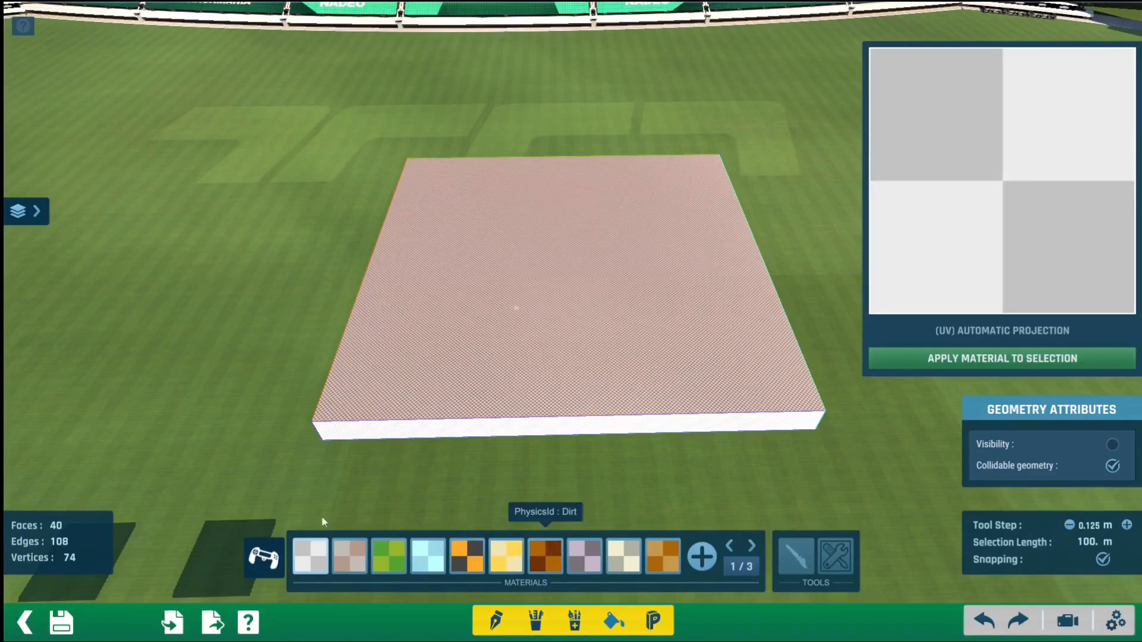
Look through the gameplay effects and apply the plain Concrete physics material to the Collision mesh.
{"action": "left_click", "coordinate": [264, 557]}
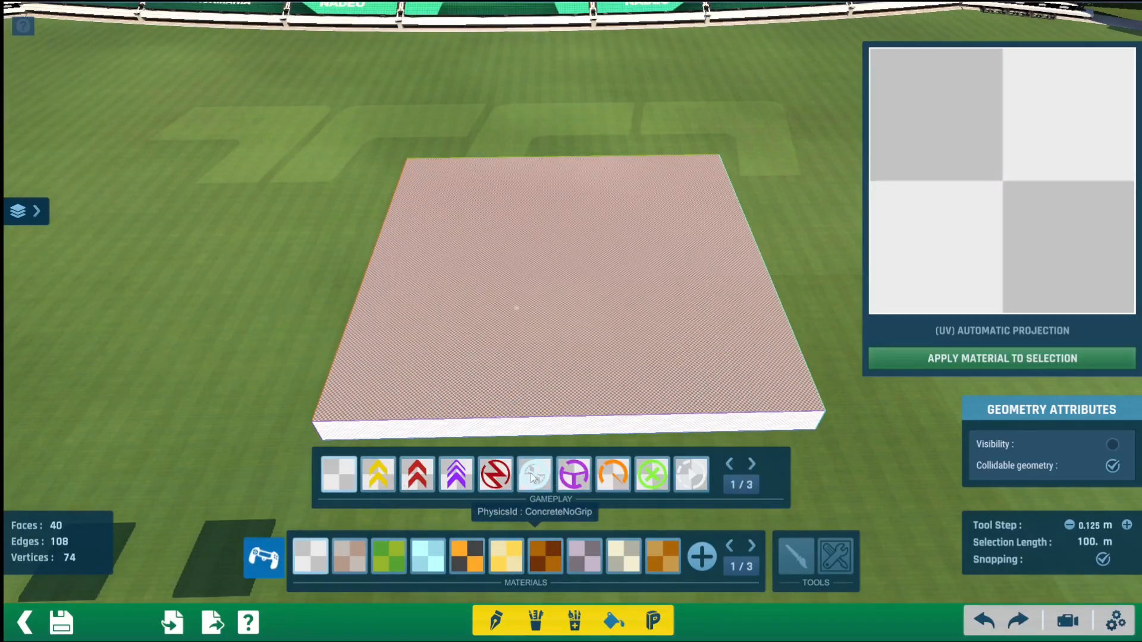
{"action": "left_click", "coordinate": [752, 463]}
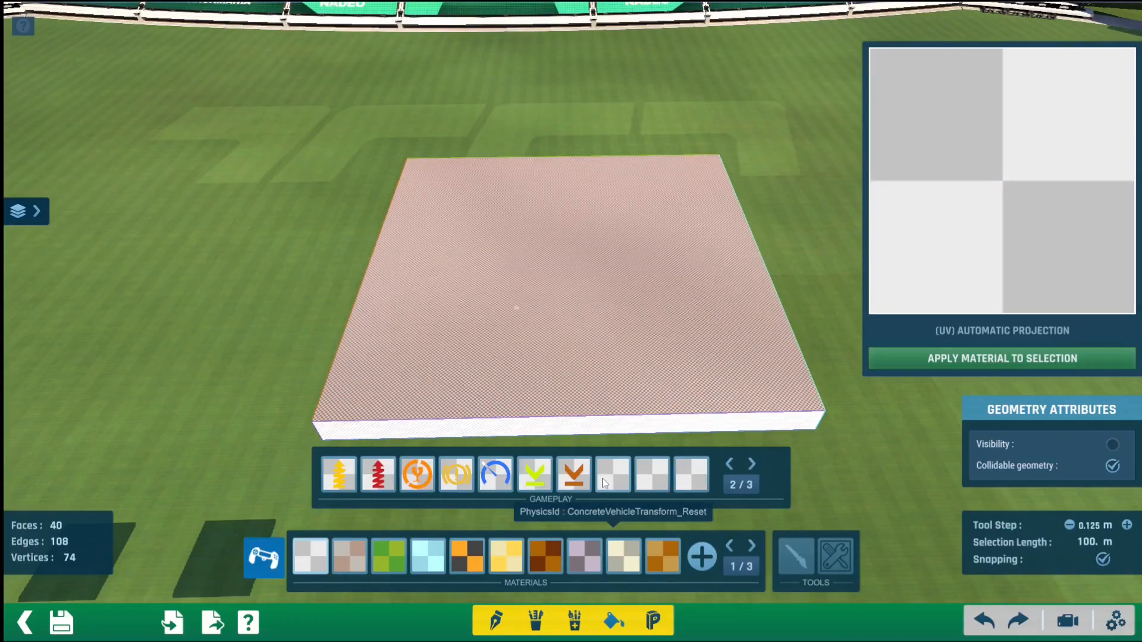
{"action": "left_click", "coordinate": [730, 464]}
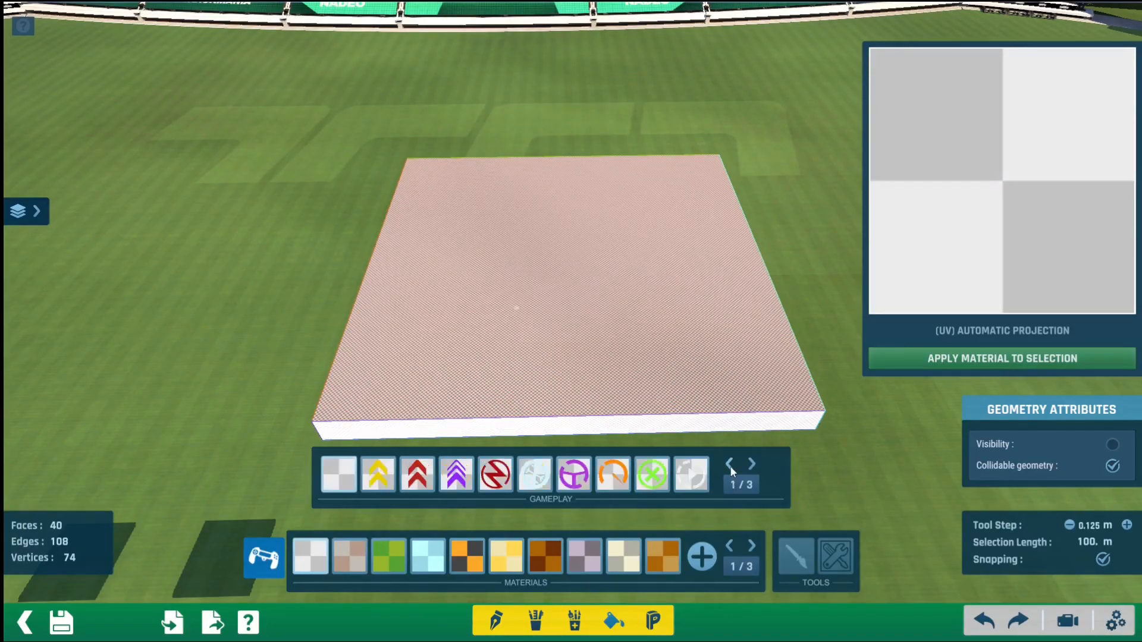
{"action": "left_click", "coordinate": [263, 557]}
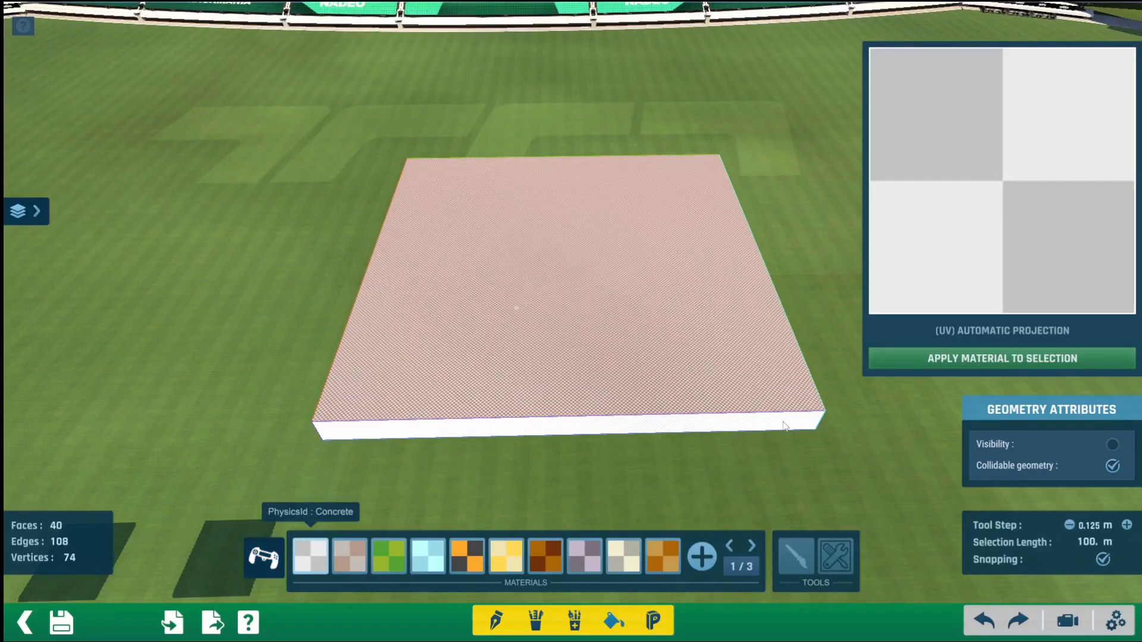
{"action": "left_click", "coordinate": [985, 357]}
{"action": "right_click_drag", "start_coordinate": [899, 454], "coordinate": [879, 416], "text": "alt"}
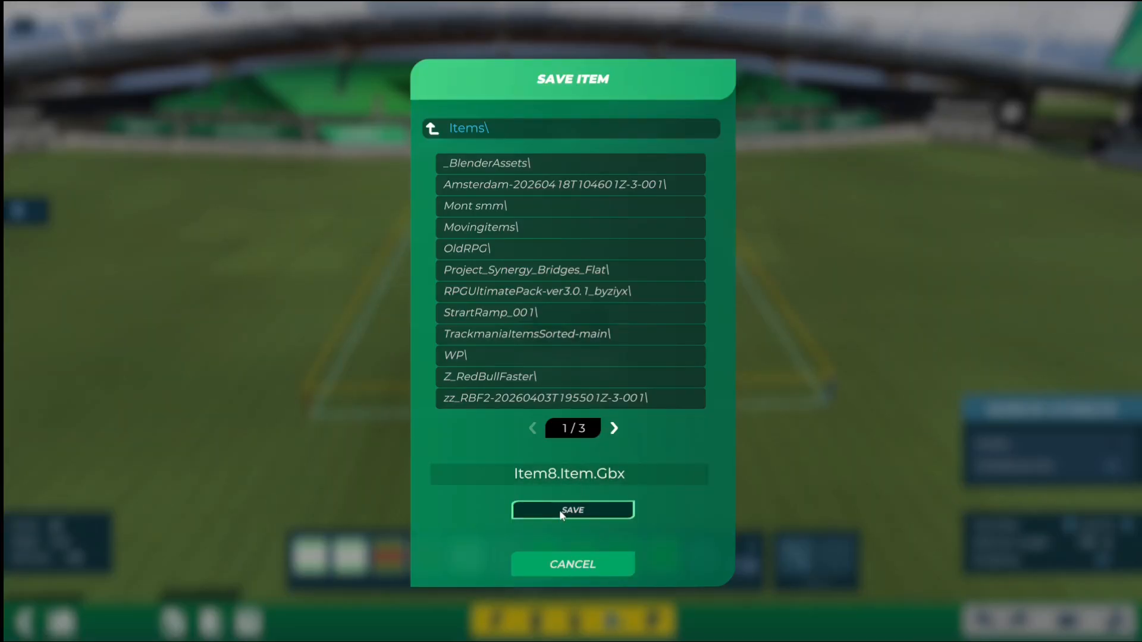
Save the item as Item8.Item.Gbx in the Items folder and return to the map editor.
{"action": "left_click", "coordinate": [560, 508]}
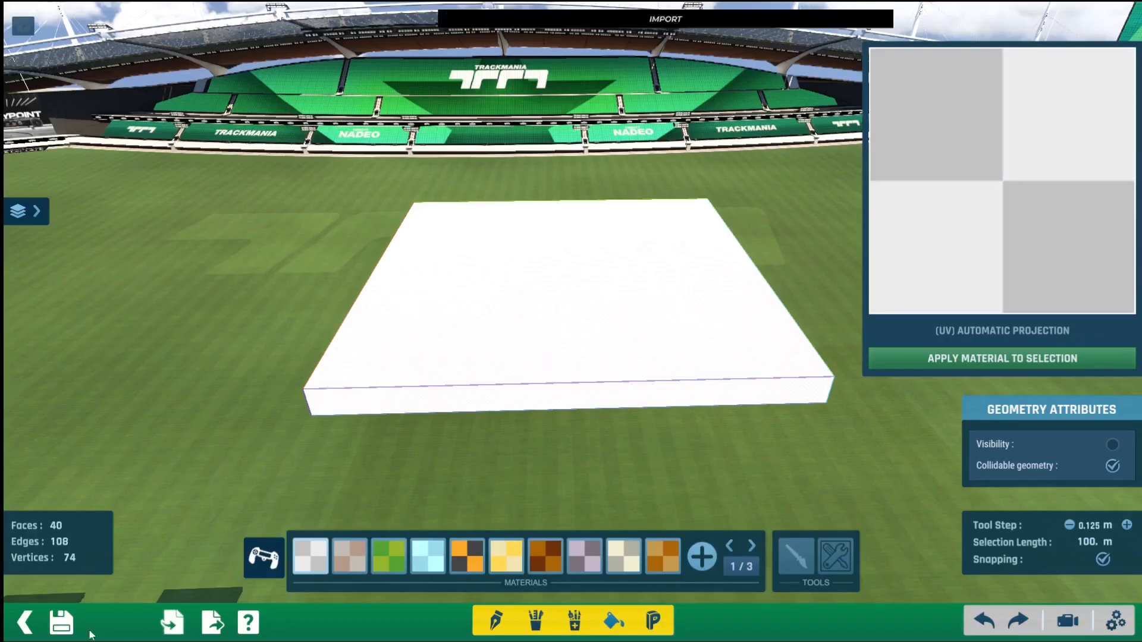
{"action": "left_click", "coordinate": [24, 622]}
{"action": "left_click", "coordinate": [24, 622]}
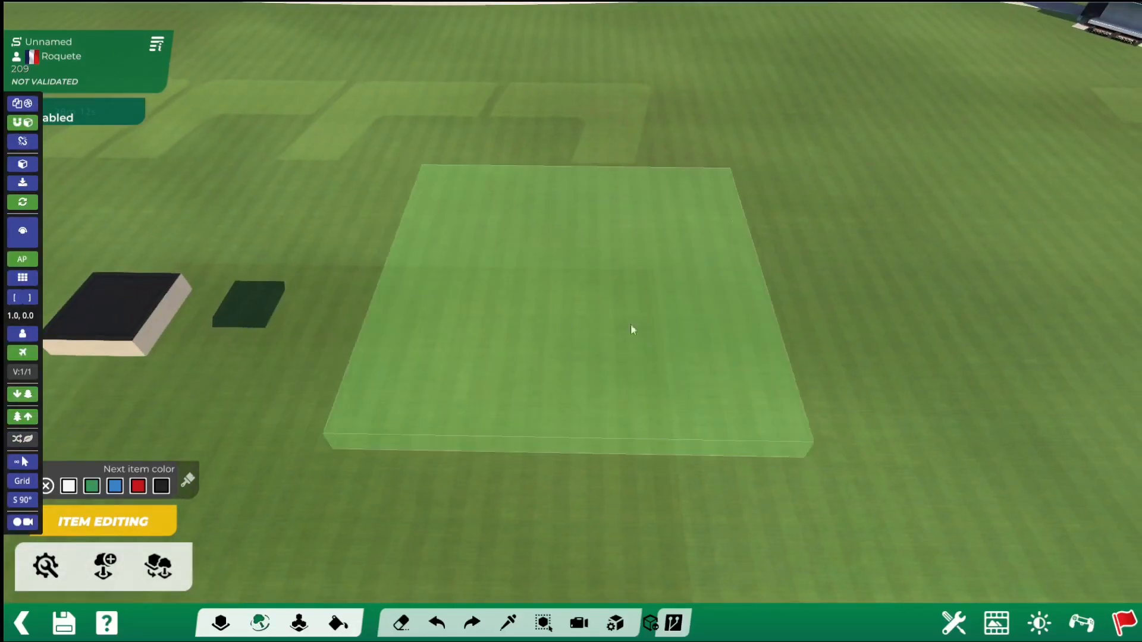
Place the invisible platform on the grass and test drive the car across it, steering both ways.
{"action": "left_click", "coordinate": [655, 332]}
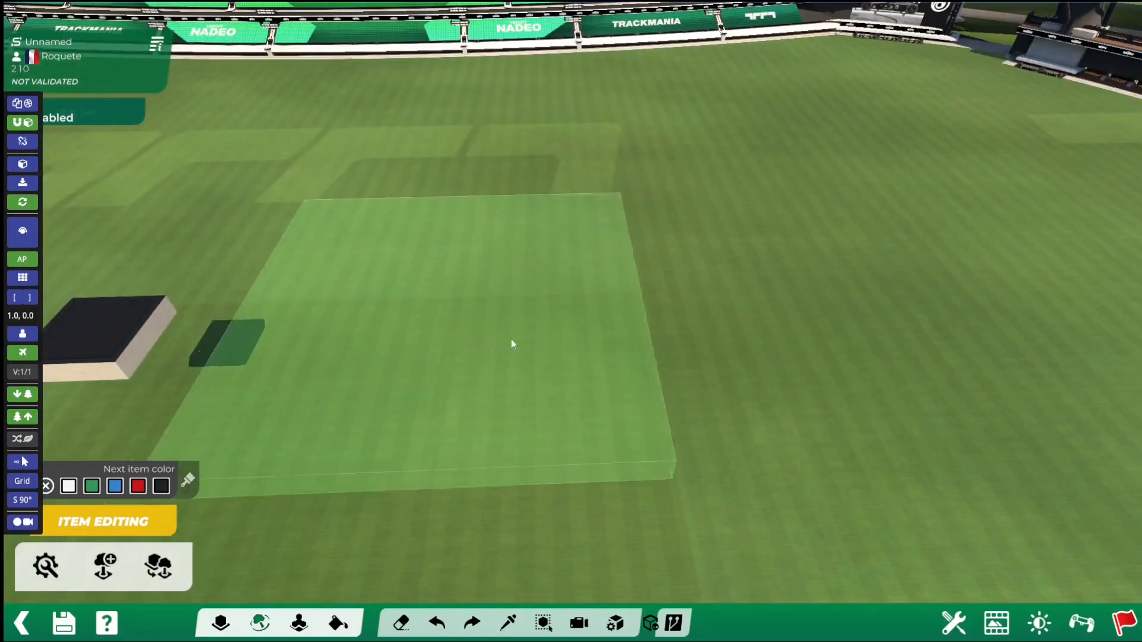
{"action": "key", "text": "ctrl+g"}
{"action": "left_click", "coordinate": [514, 262]}
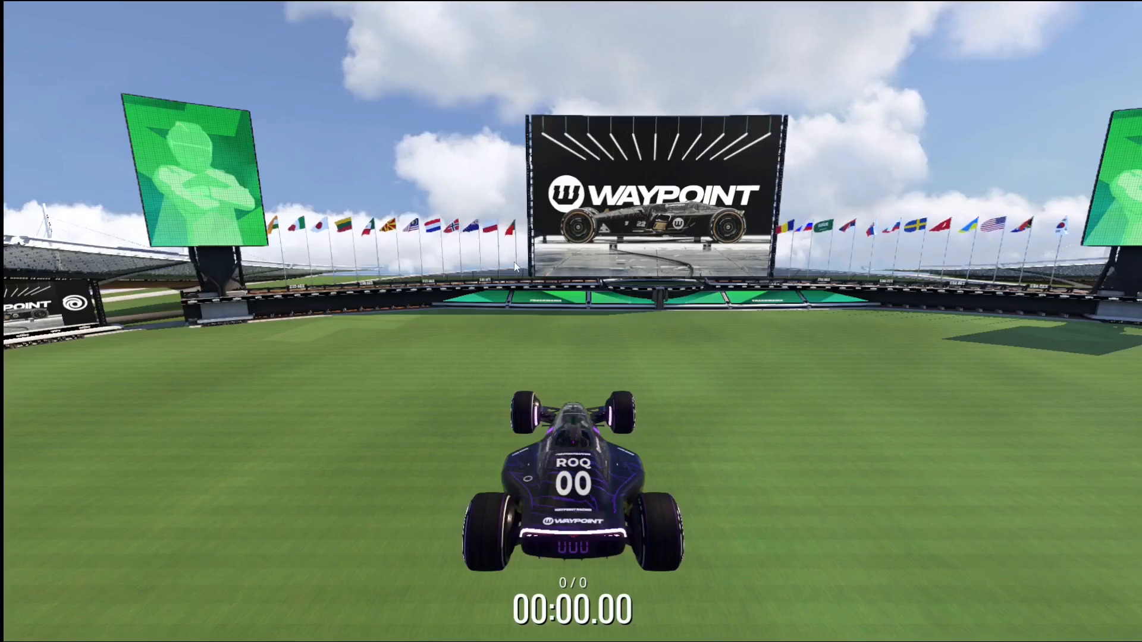
{"action": "key", "text": "Up"}
{"action": "key", "text": "Left"}
{"action": "key", "text": "Right"}
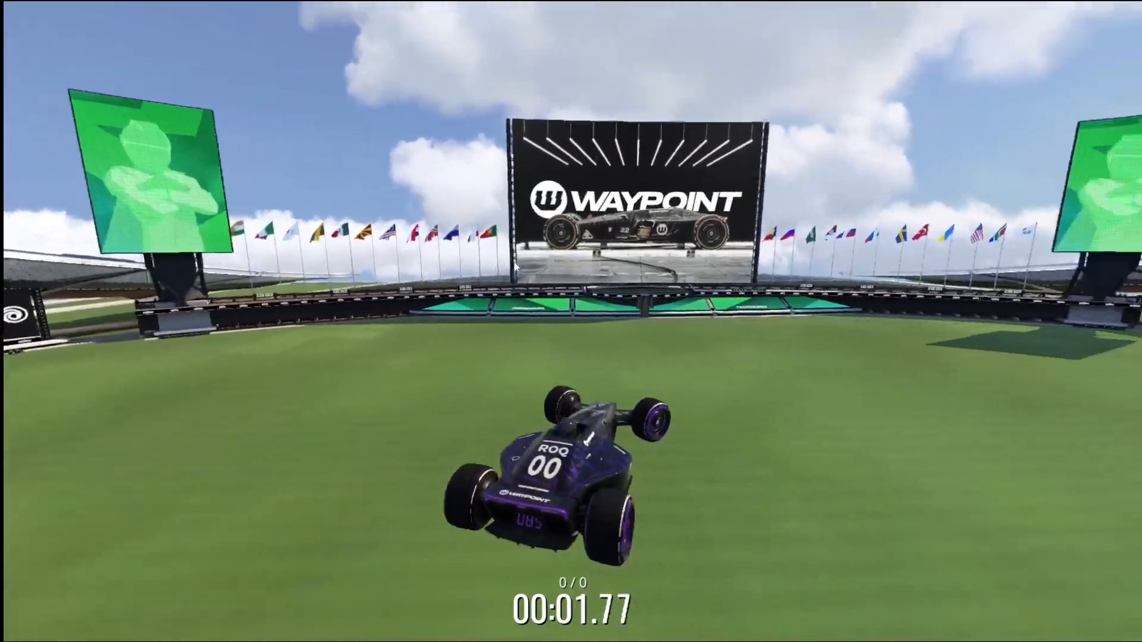
{"action": "key", "text": "Left"}
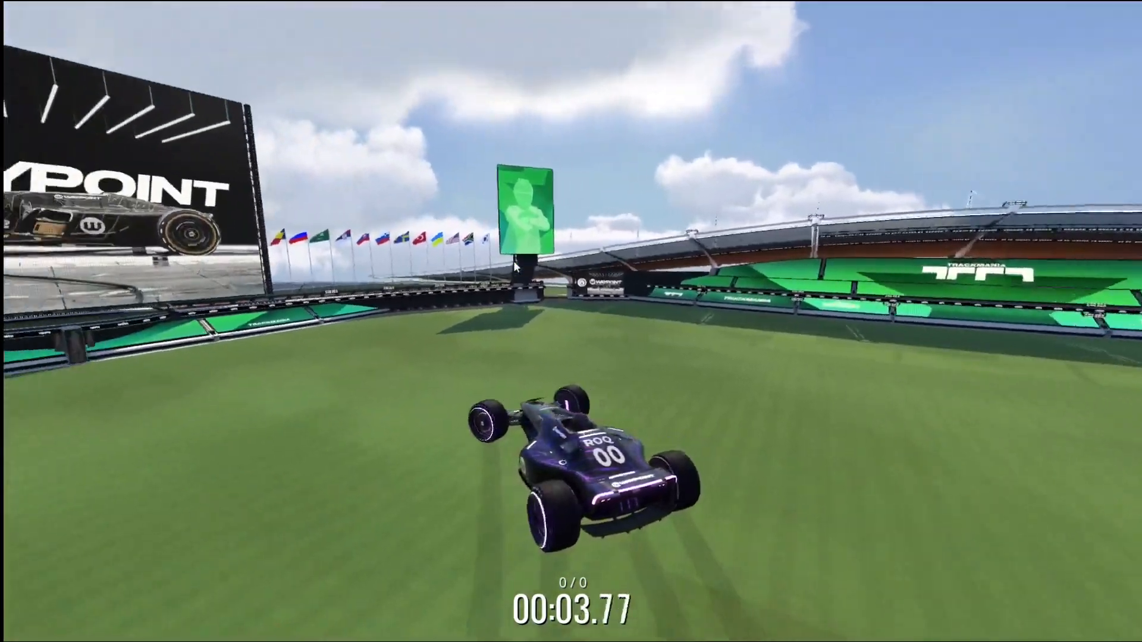
{"action": "key", "text": "Escape"}
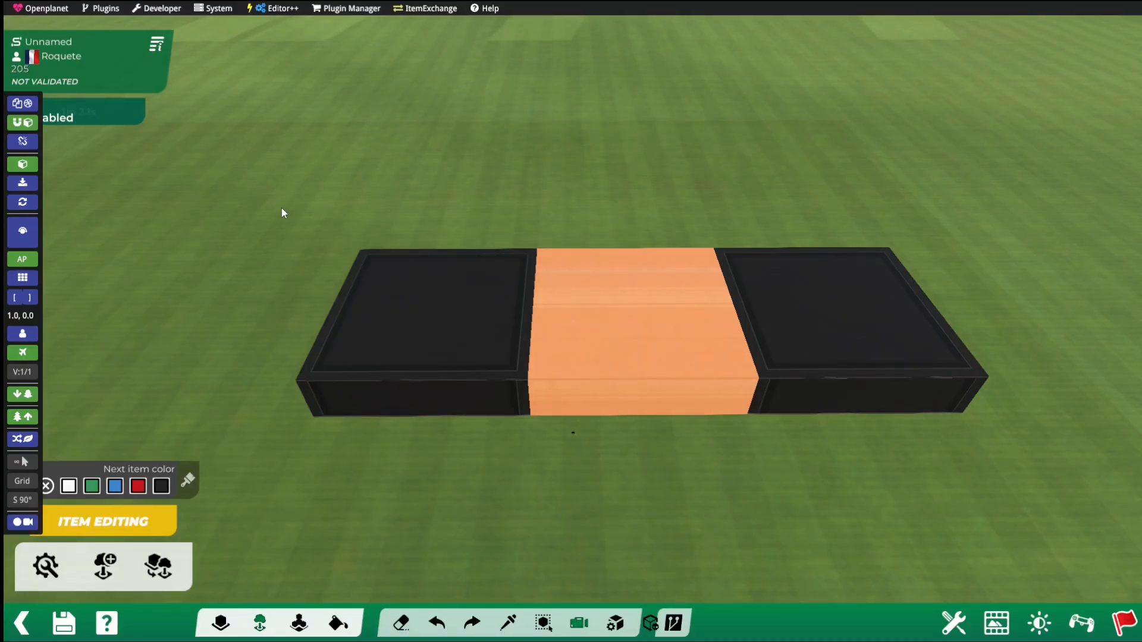
Open the wooden-centred platform item for mesh editing and add a new Trigger layer.
{"action": "left_click_drag", "start_coordinate": [282, 208], "coordinate": [301, 198], "text": "alt"}
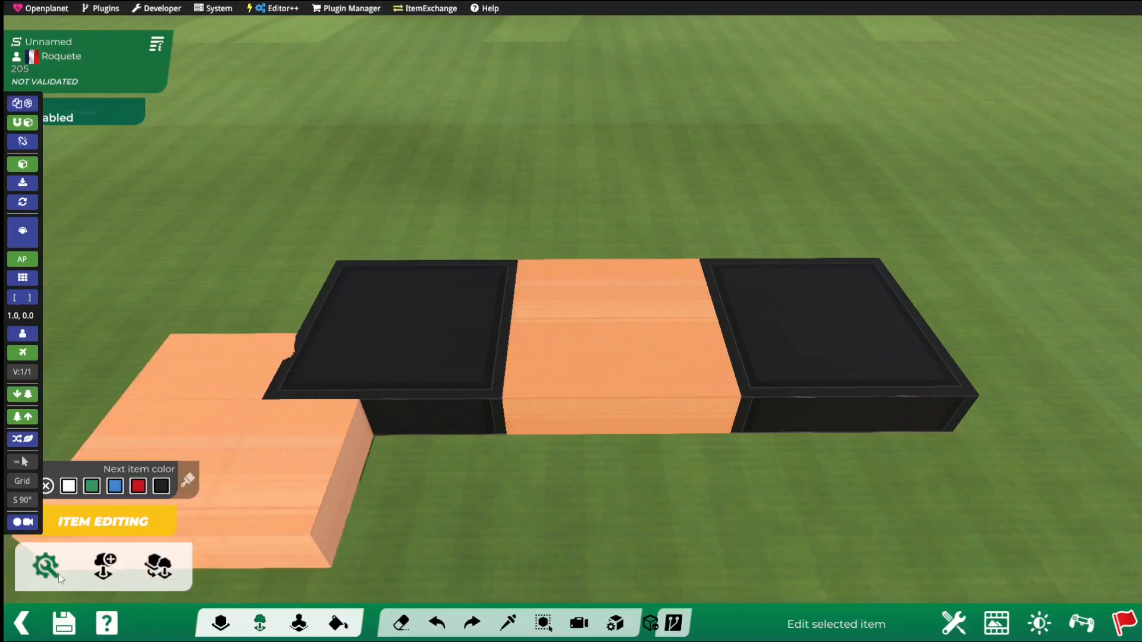
{"action": "left_click", "coordinate": [46, 567]}
{"action": "left_click", "coordinate": [546, 412]}
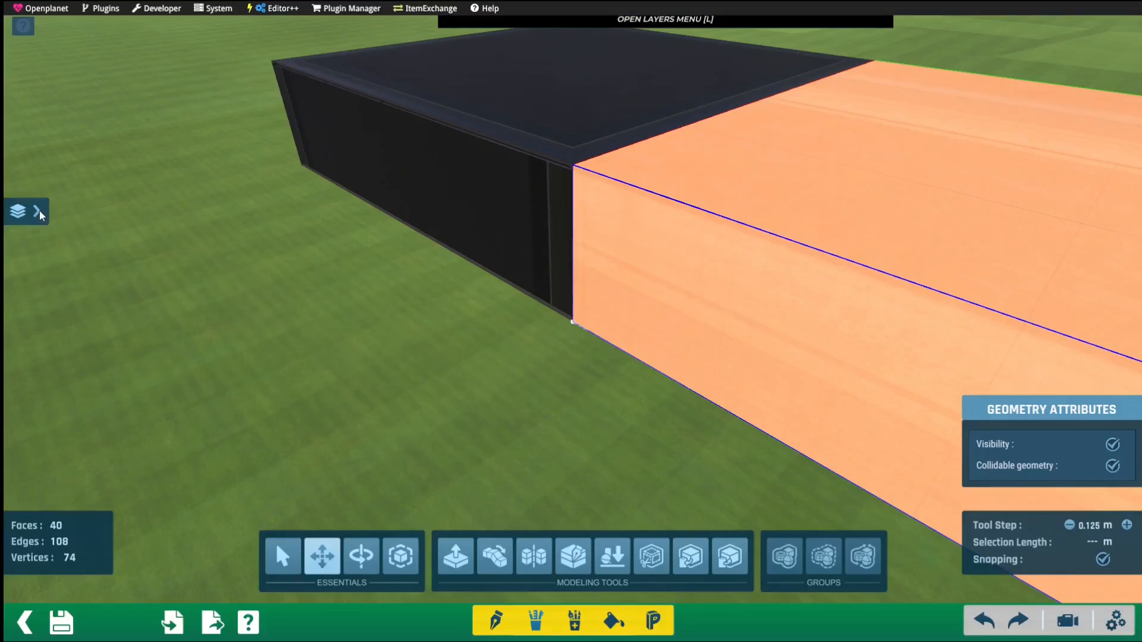
{"action": "left_click", "coordinate": [17, 212]}
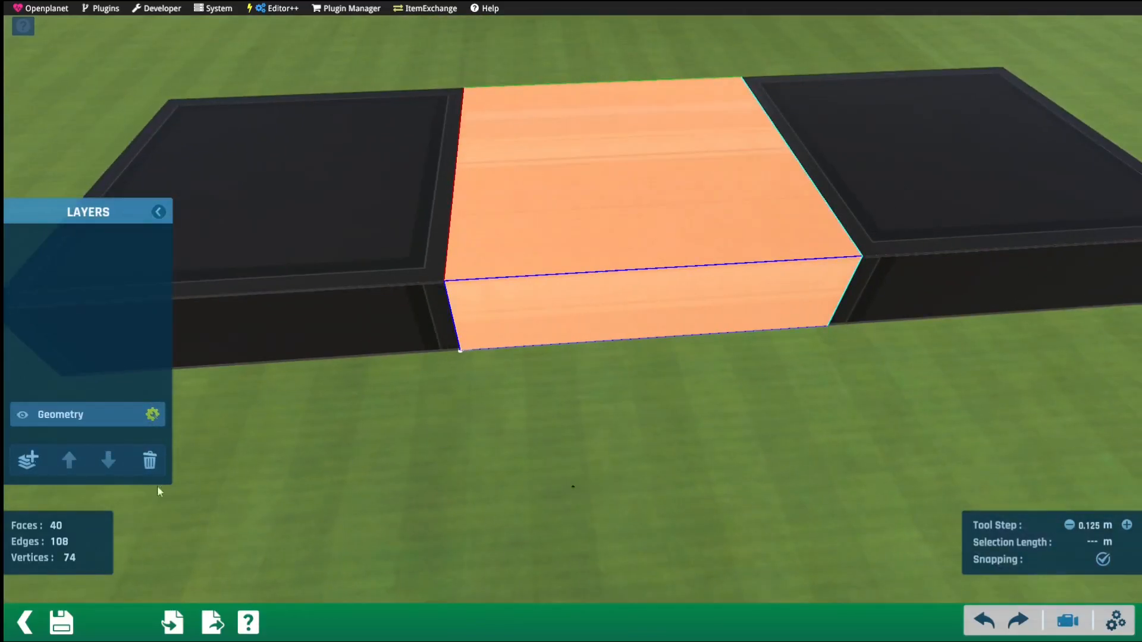
{"action": "left_click", "coordinate": [37, 458]}
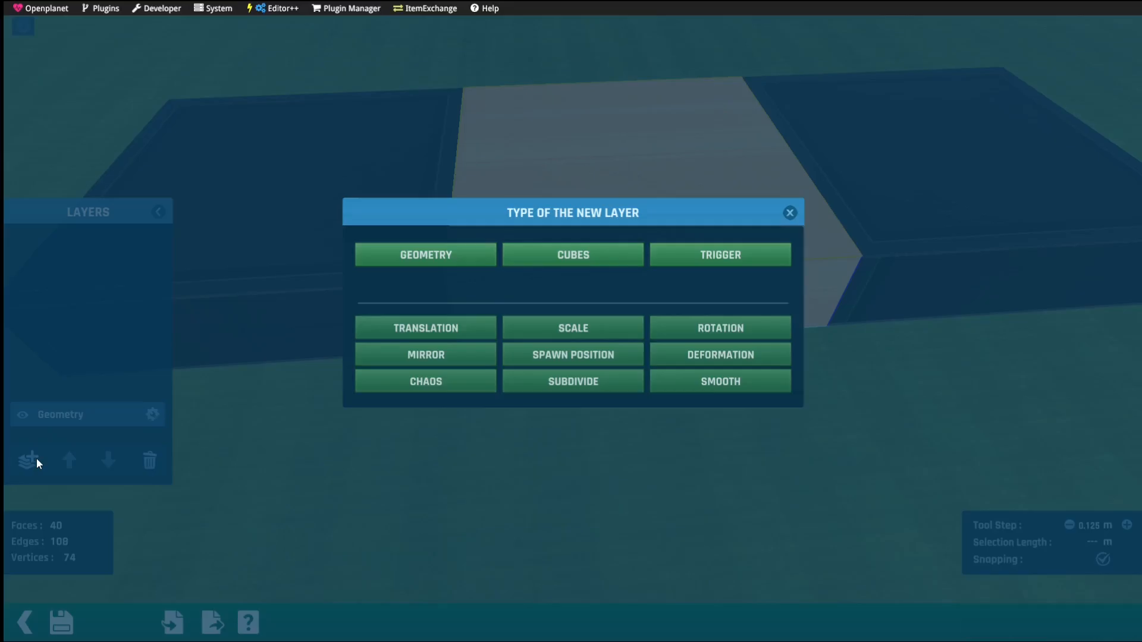
{"action": "left_click", "coordinate": [732, 259]}
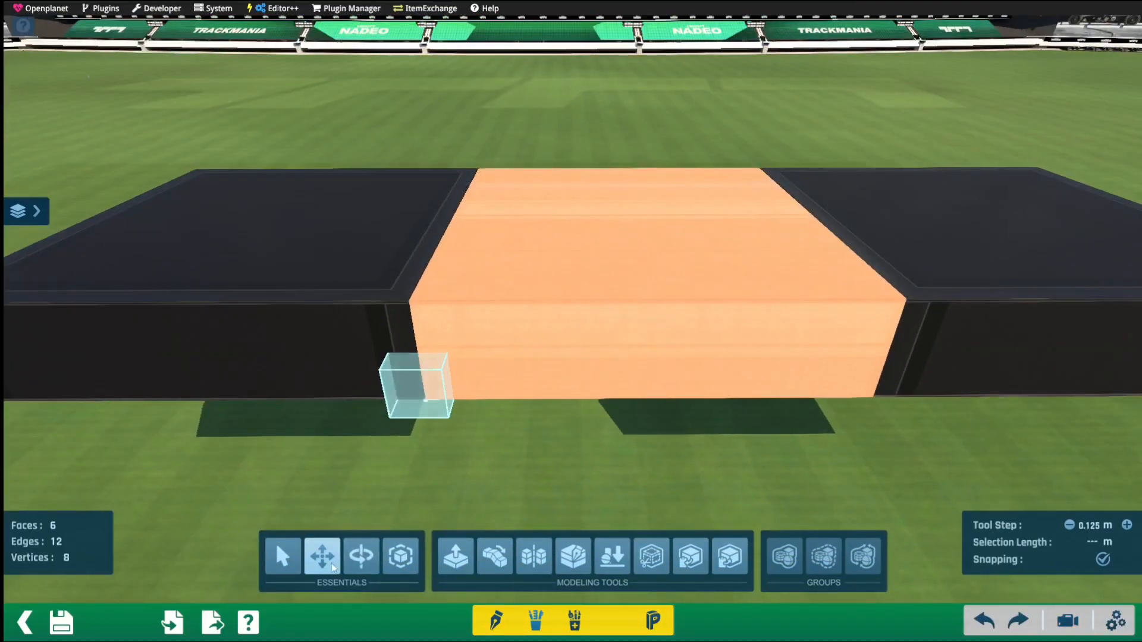
Move the trigger cube up and along the platform to sit on the orange wooden middle section.
{"action": "left_click_drag", "start_coordinate": [424, 392], "coordinate": [418, 287]}
{"action": "right_click_drag", "start_coordinate": [418, 287], "coordinate": [417, 422], "text": "alt"}
{"action": "left_click_drag", "start_coordinate": [416, 421], "coordinate": [571, 425]}
{"action": "left_click", "coordinate": [687, 418]}
{"action": "right_click_drag", "start_coordinate": [688, 418], "coordinate": [464, 408], "text": "alt"}
Scale the trigger cube along one axis so it stretches across the full width of the wooden section.
{"action": "left_click", "coordinate": [399, 563]}
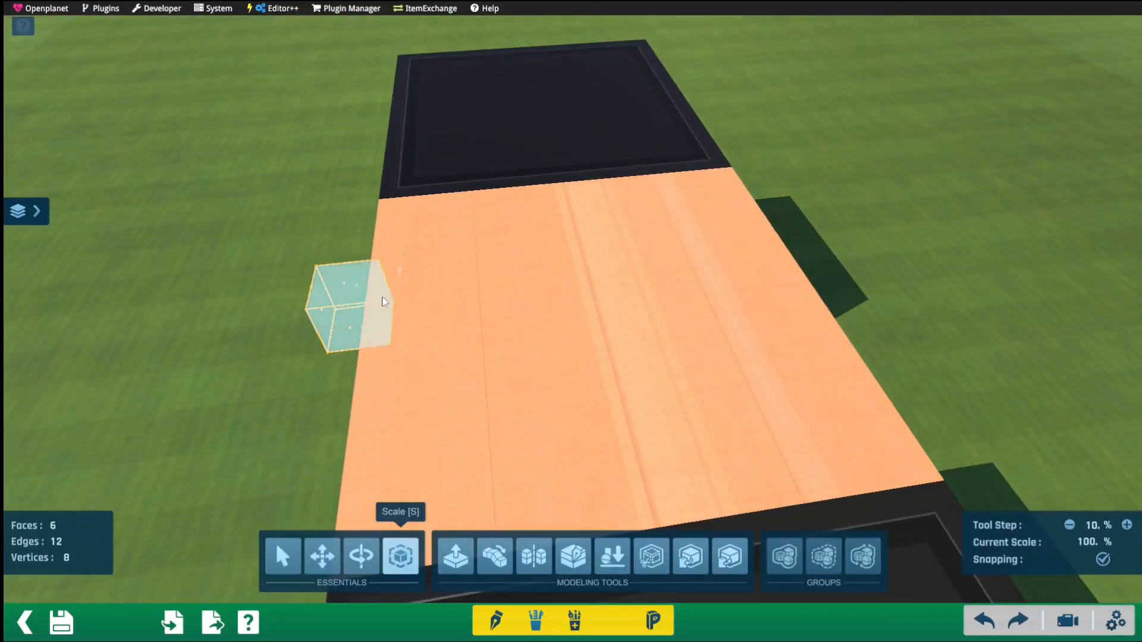
{"action": "left_click_drag", "start_coordinate": [386, 308], "coordinate": [655, 296]}
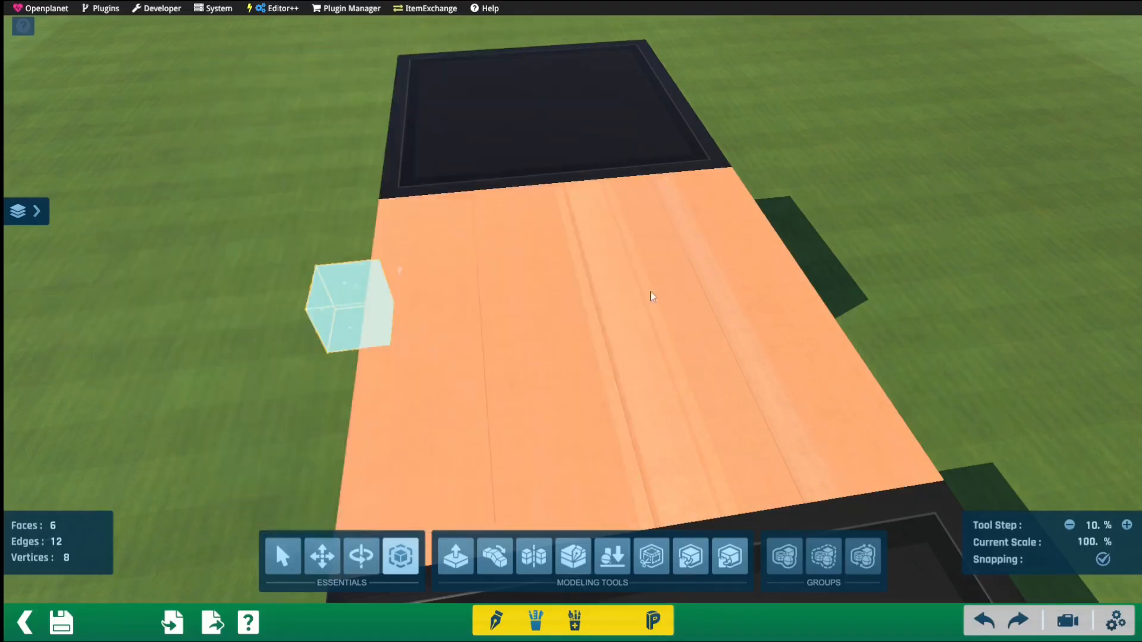
{"action": "right_click_drag", "start_coordinate": [655, 295], "coordinate": [409, 250], "text": "alt"}
{"action": "left_click_drag", "start_coordinate": [394, 209], "coordinate": [781, 324]}
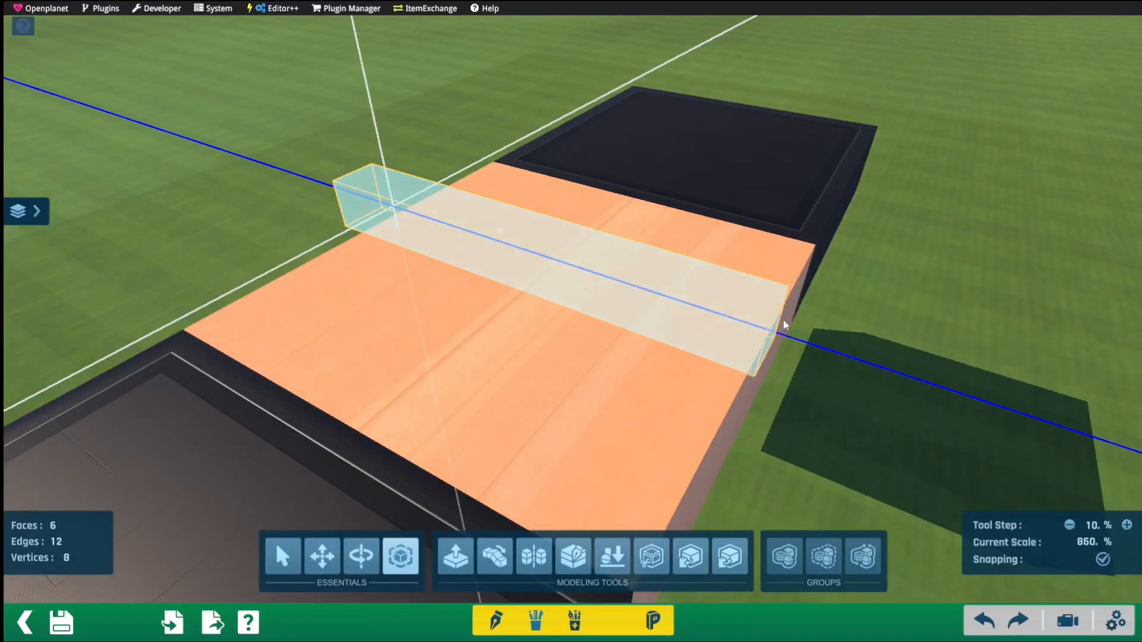
{"action": "right_click_drag", "start_coordinate": [781, 324], "coordinate": [879, 321], "text": "alt"}
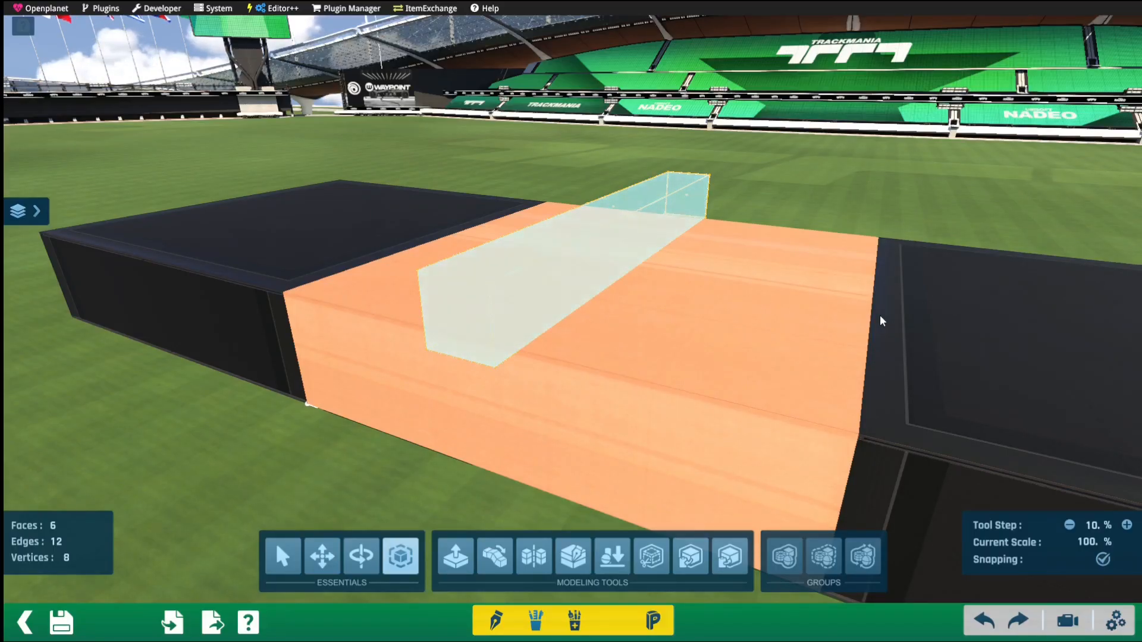
{"action": "right_click_drag", "start_coordinate": [655, 339], "coordinate": [631, 357], "text": "alt"}
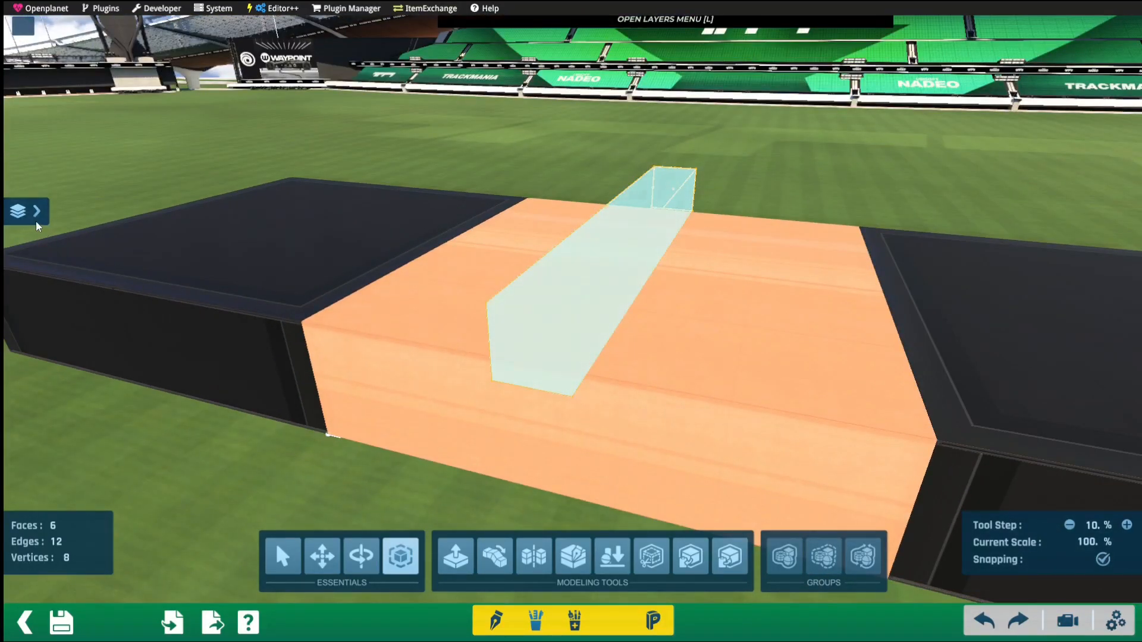
Check the item's layer list and leave the mesh editor, keeping the changes.
{"action": "left_click", "coordinate": [21, 211]}
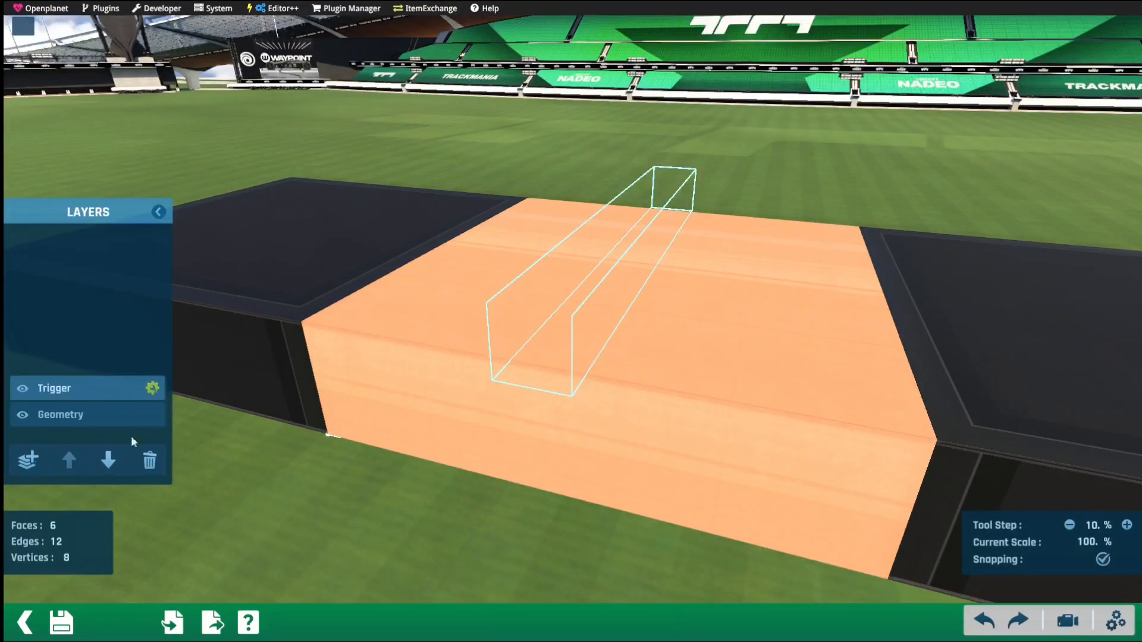
{"action": "left_click", "coordinate": [158, 212]}
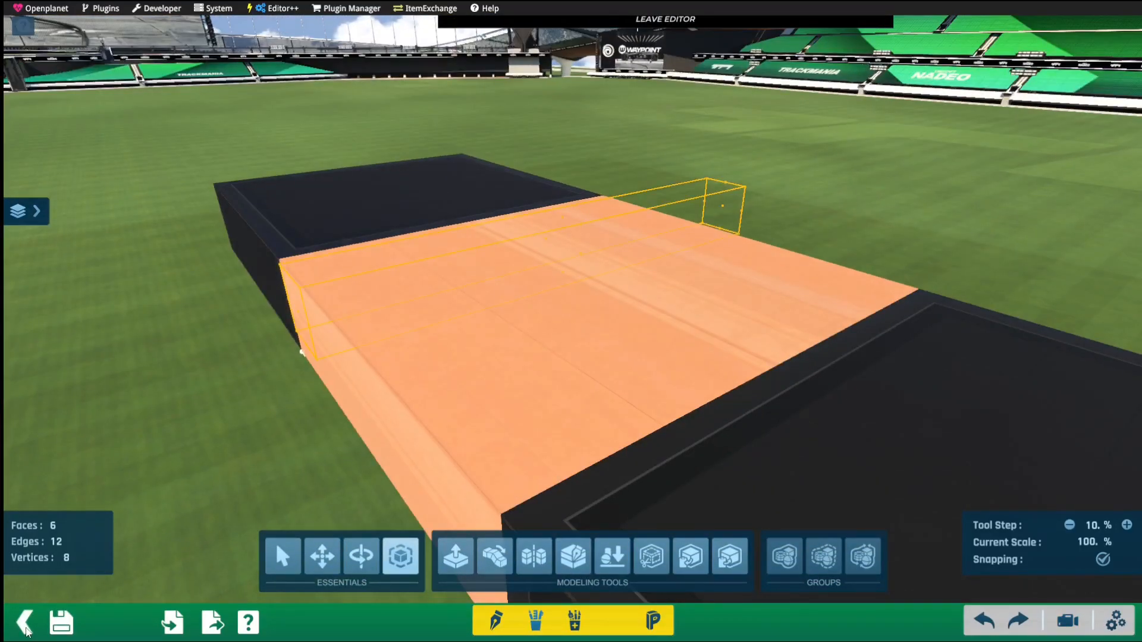
{"action": "left_click", "coordinate": [25, 623]}
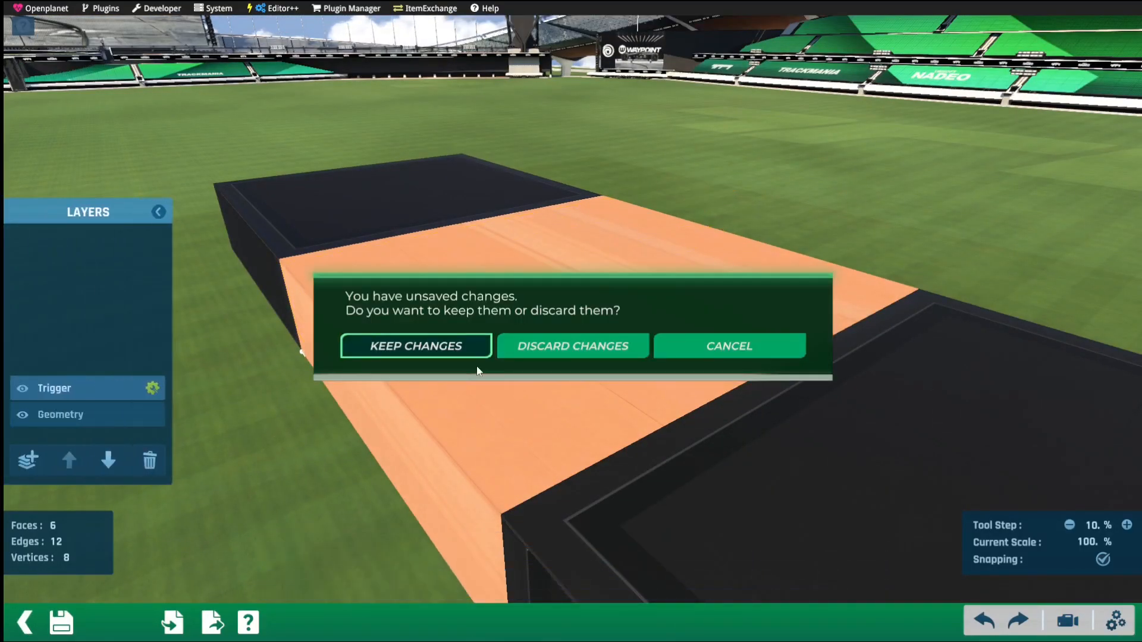
{"action": "left_click", "coordinate": [431, 351]}
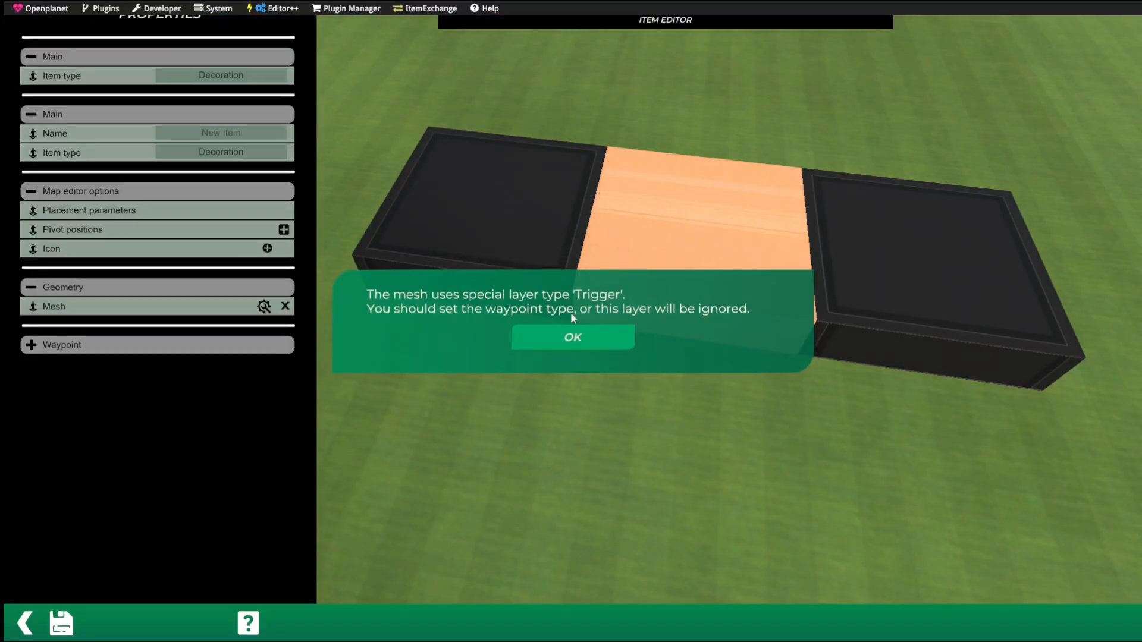
Set the item's waypoint type to Checkpoint and save it, returning to the map editor.
{"action": "left_click", "coordinate": [541, 338]}
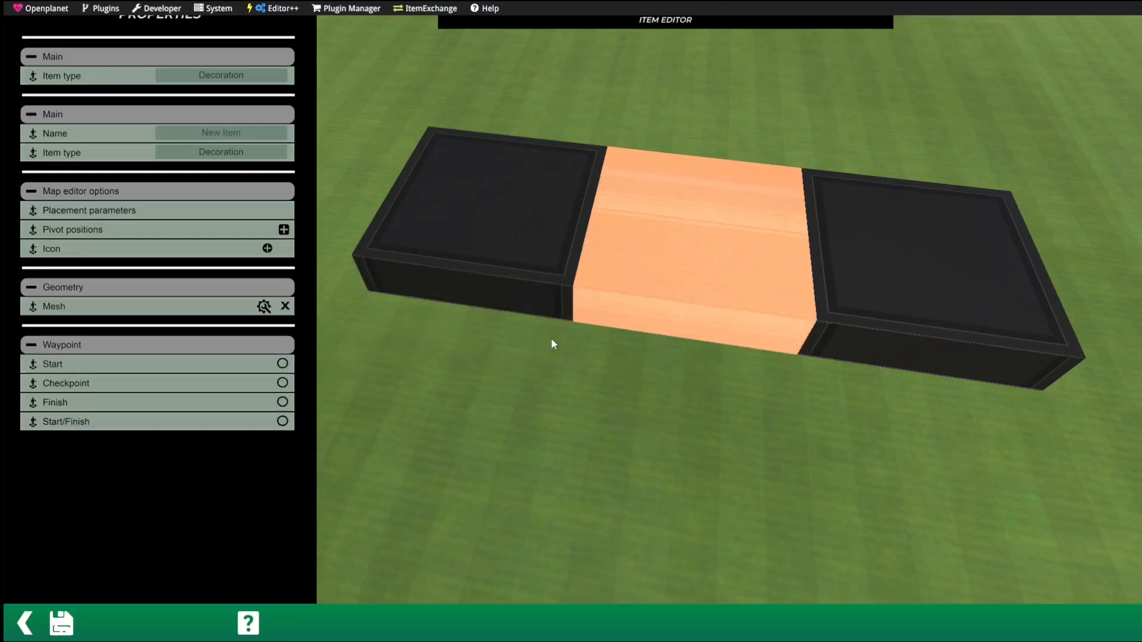
{"action": "right_click_drag", "start_coordinate": [435, 335], "coordinate": [637, 247], "text": "alt"}
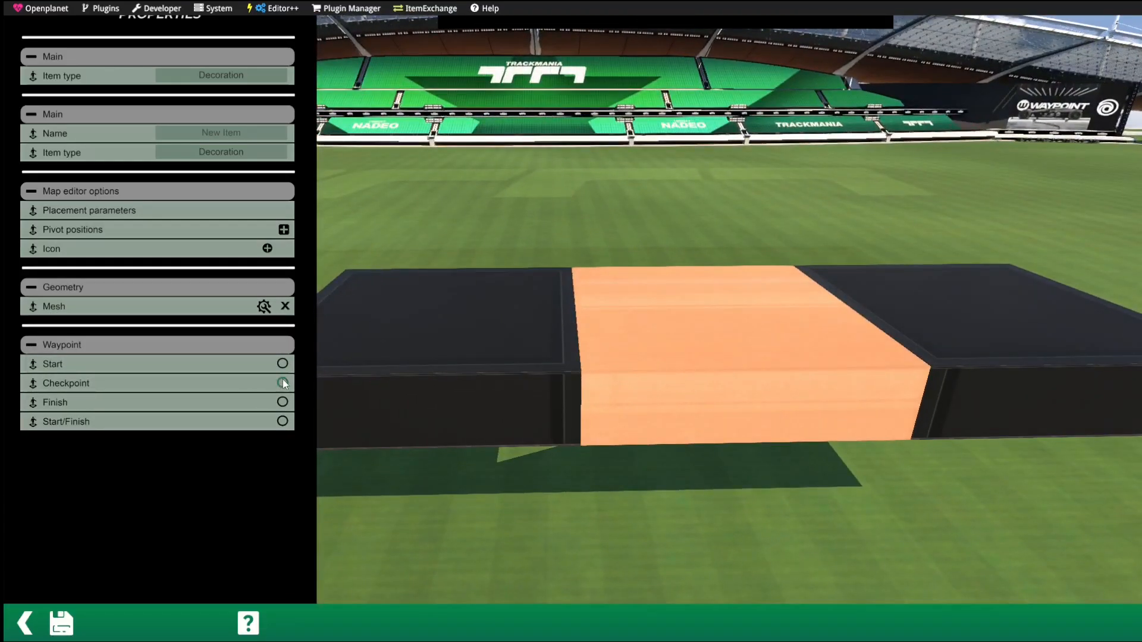
{"action": "left_click", "coordinate": [283, 383]}
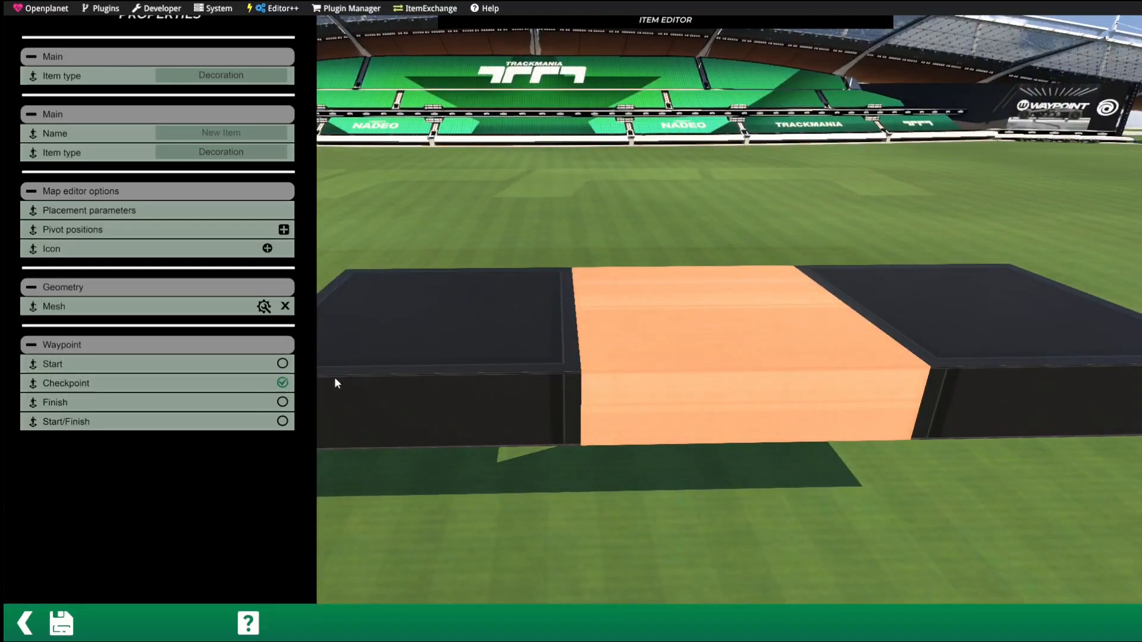
{"action": "left_click", "coordinate": [26, 624]}
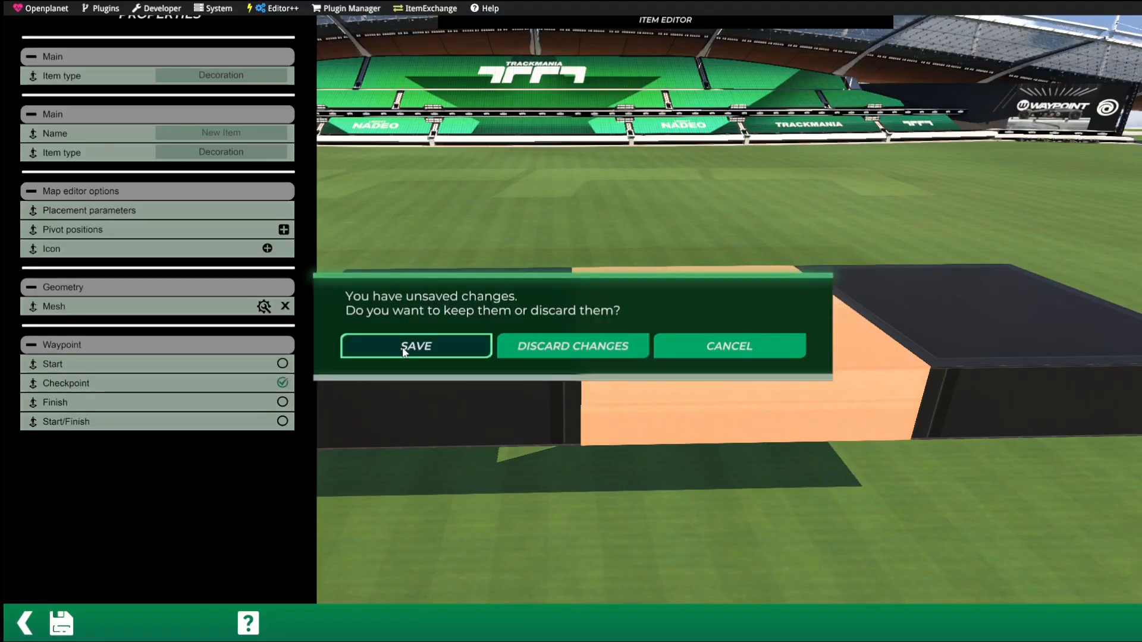
{"action": "left_click", "coordinate": [413, 345]}
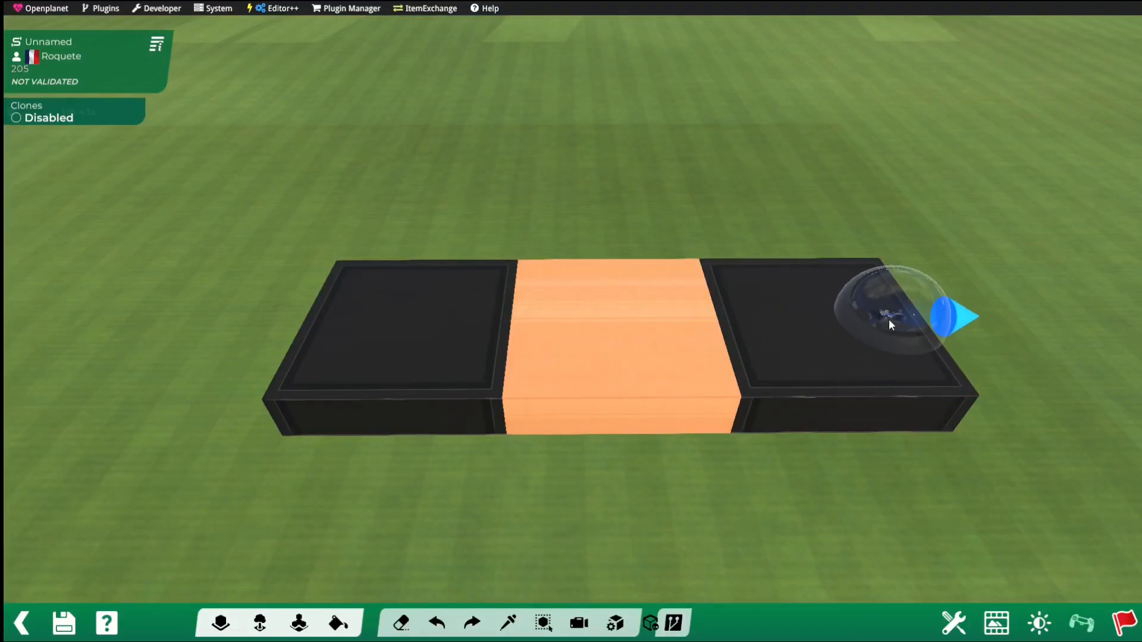
Test drive from the black section through the checkpoint trigger, respawn at the checkpoint, and return to the map editor.
{"action": "right_click", "coordinate": [889, 320]}
{"action": "left_click", "coordinate": [893, 319]}
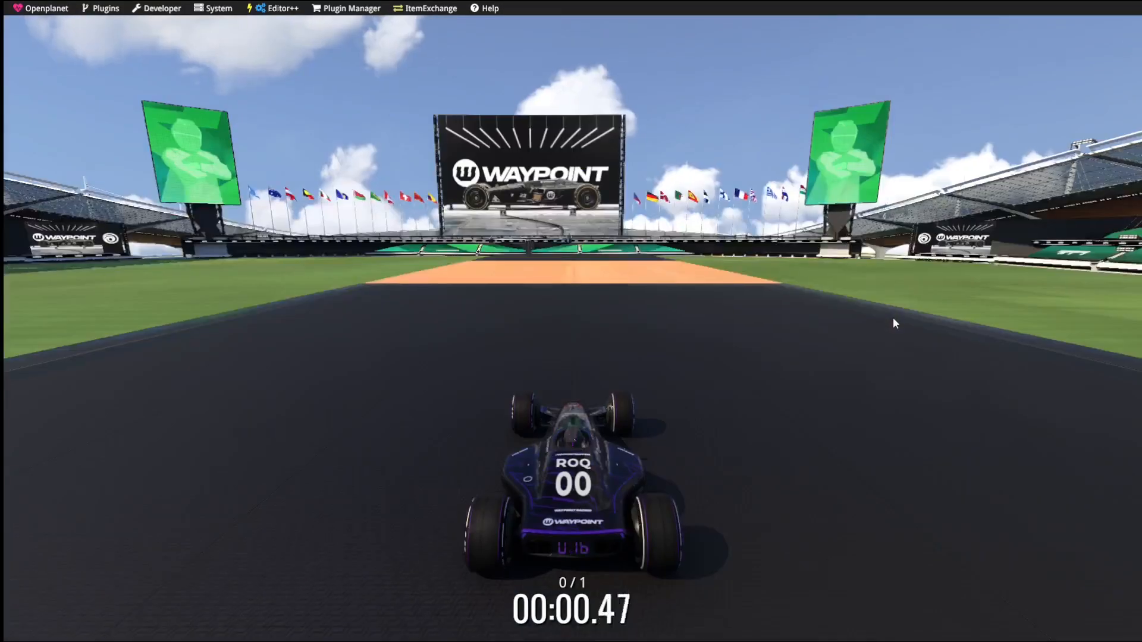
{"action": "key", "text": "Up"}
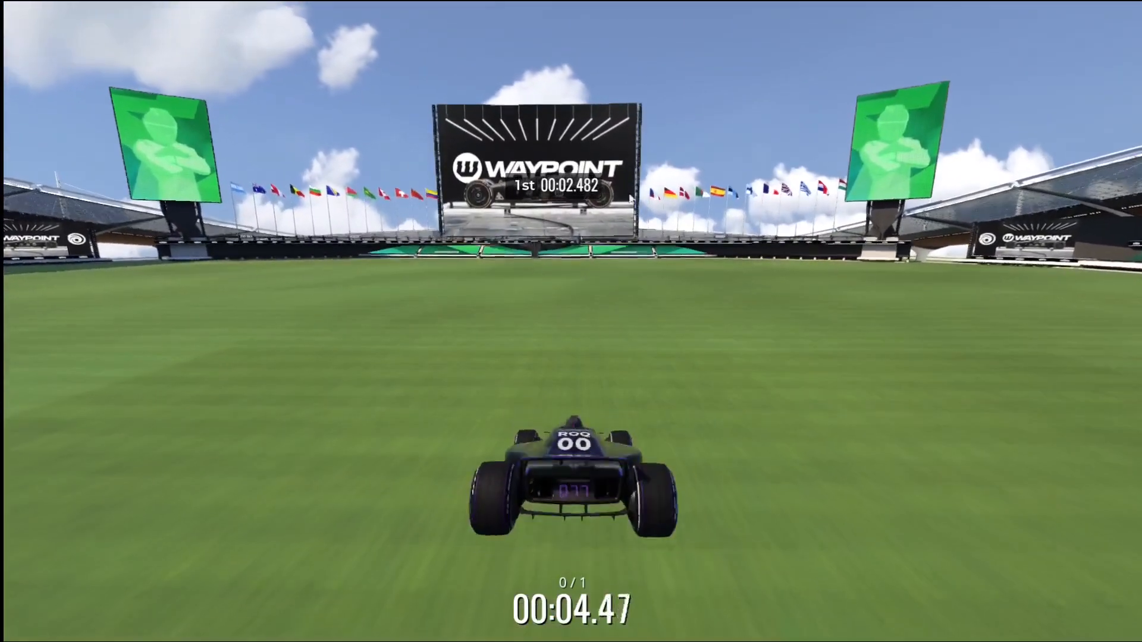
{"action": "key", "text": "Return"}
{"action": "key", "text": "Left"}
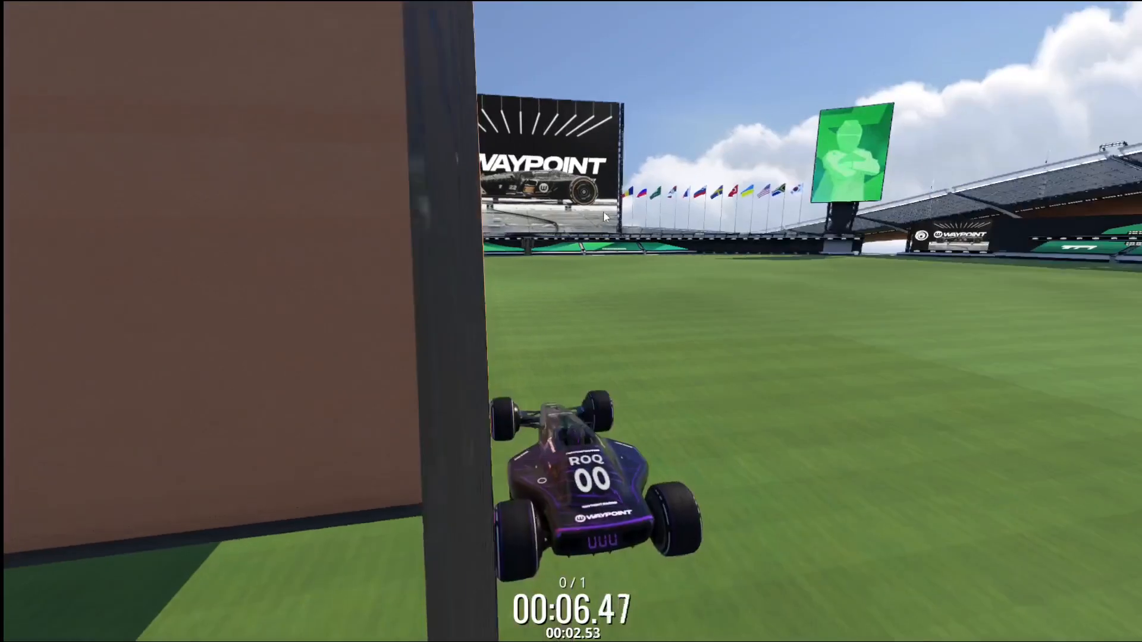
{"action": "key", "text": "Escape"}
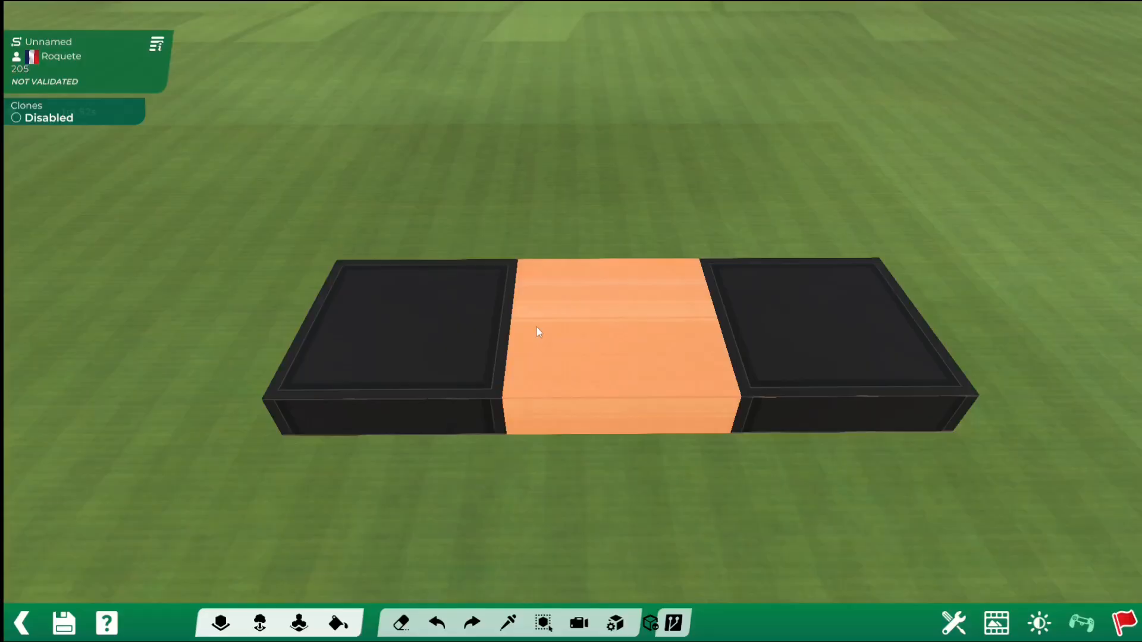
Reopen the checkpoint item for mesh editing and add a Spawn Position layer.
{"action": "right_click_drag", "start_coordinate": [536, 327], "coordinate": [466, 330], "text": "alt"}
{"action": "key", "text": "F2"}
{"action": "left_click", "coordinate": [45, 565]}
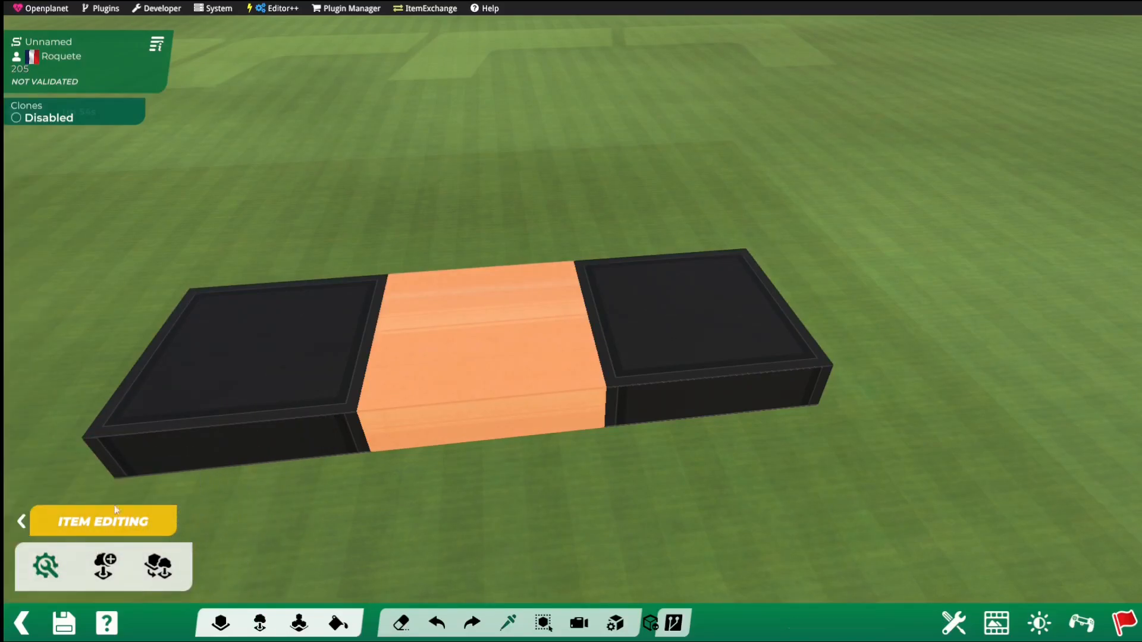
{"action": "left_click", "coordinate": [479, 344]}
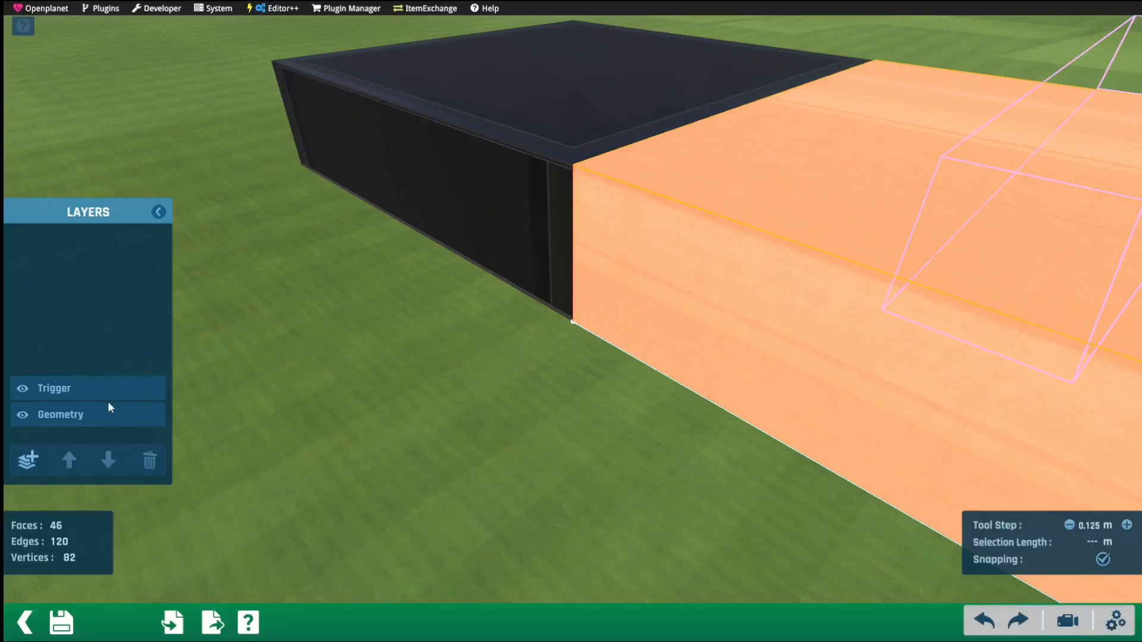
{"action": "left_click", "coordinate": [28, 460]}
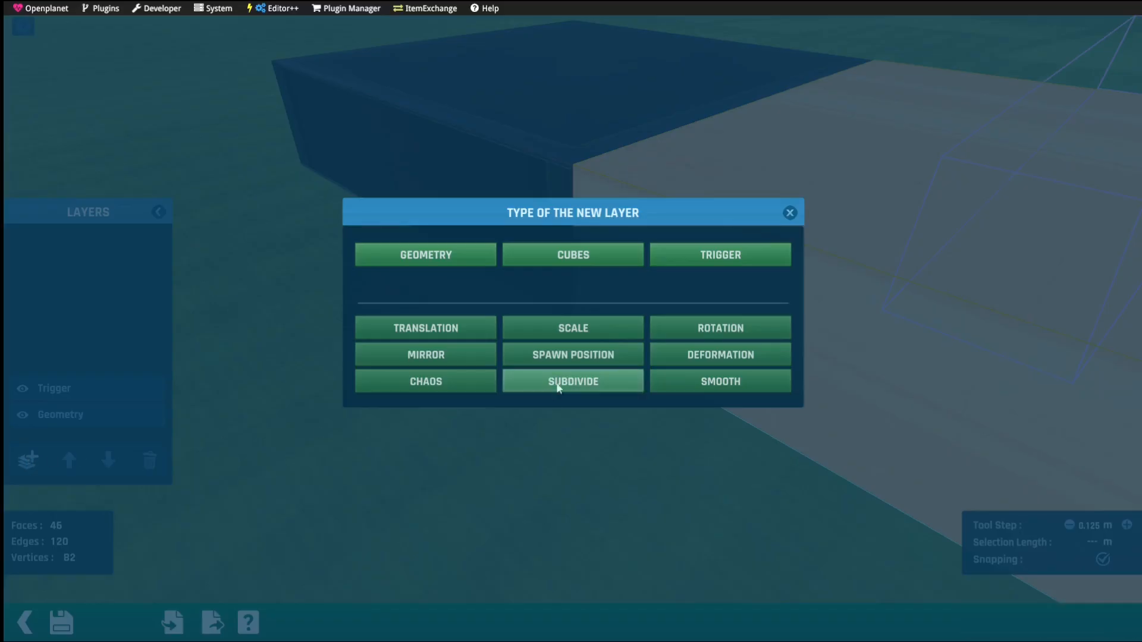
{"action": "left_click", "coordinate": [569, 355]}
{"action": "right_click_drag", "start_coordinate": [541, 362], "coordinate": [551, 395]}
{"action": "scroll", "coordinate": [532, 377], "scroll_direction": "up", "scroll_amount": 2}
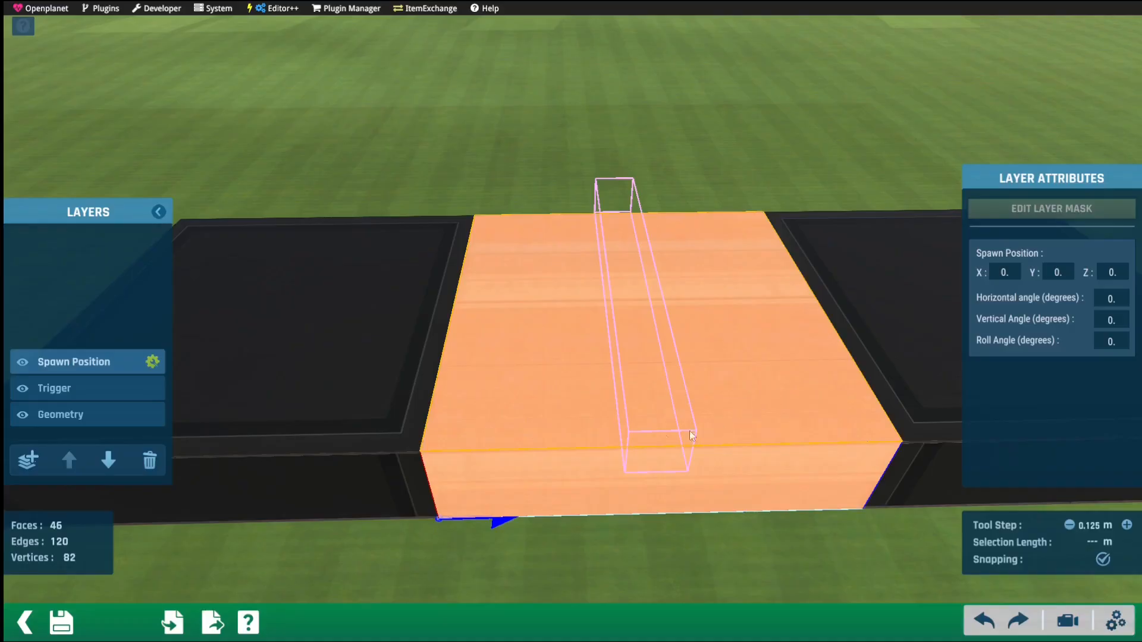
Set the spawn position's Y value to 8, level with the platform's upper surface.
{"action": "right_click_drag", "start_coordinate": [689, 430], "coordinate": [717, 385]}
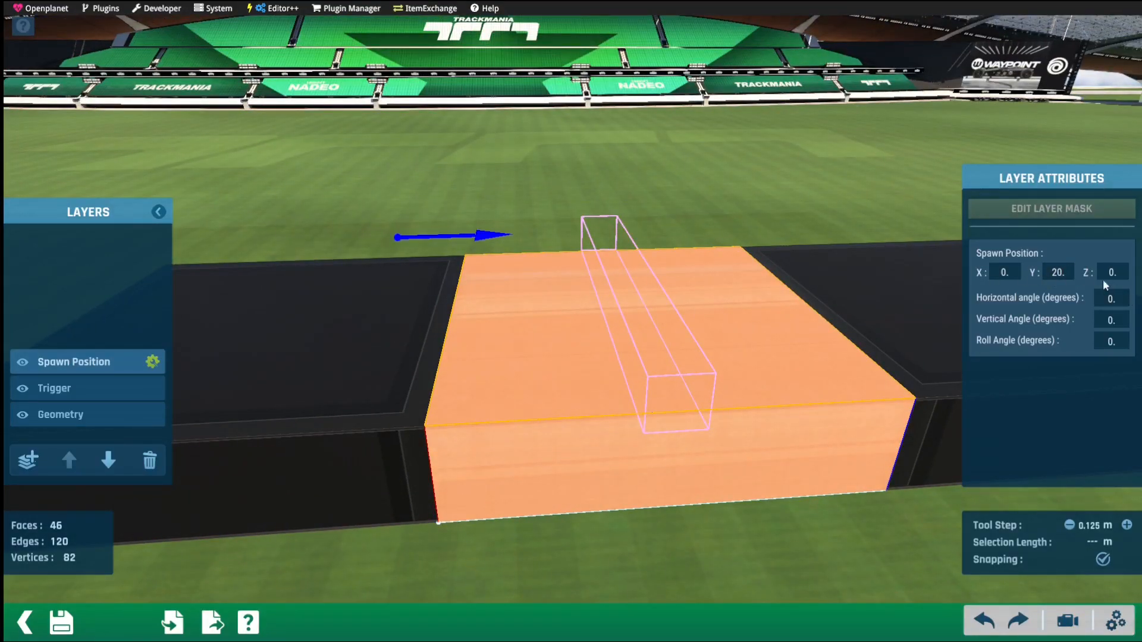
{"action": "key", "text": "BackSpace"}
{"action": "type", "text": "8"}
{"action": "key", "text": "Return"}
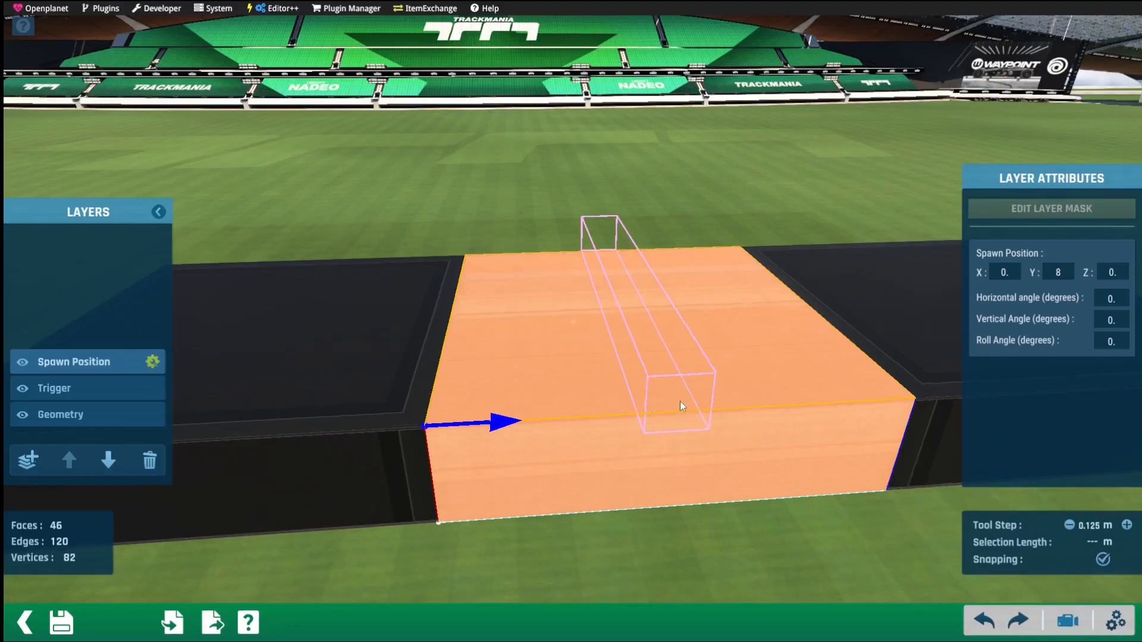
Set the spawn position's X value to 16 and its horizontal angle to 180 degrees.
{"action": "right_click_drag", "start_coordinate": [680, 401], "coordinate": [1015, 269]}
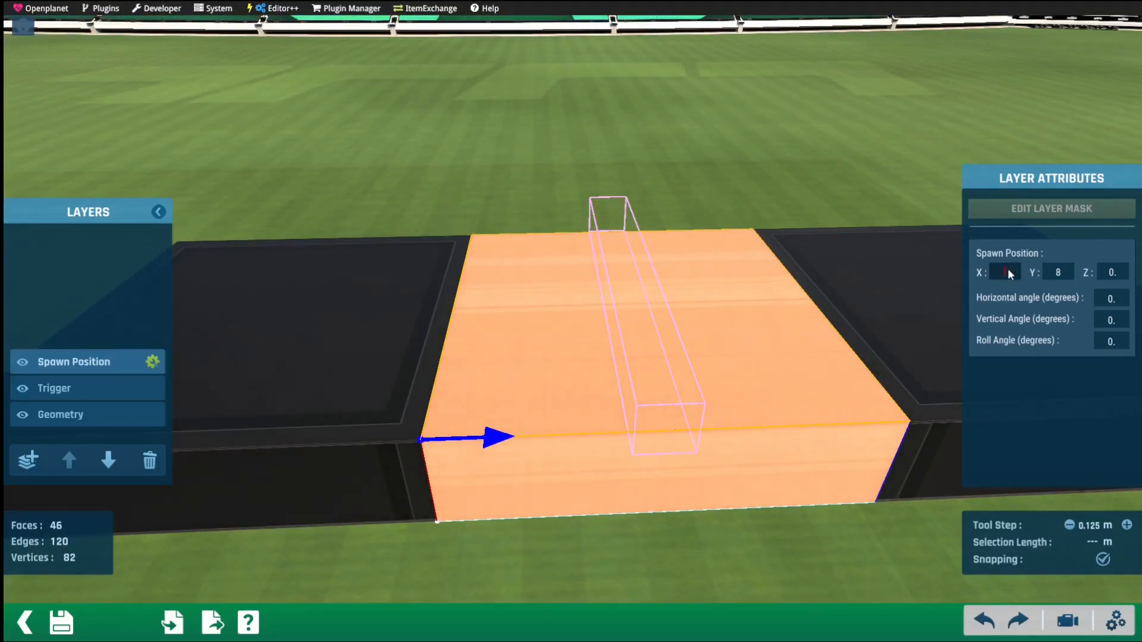
{"action": "right_click_drag", "start_coordinate": [594, 403], "coordinate": [445, 441]}
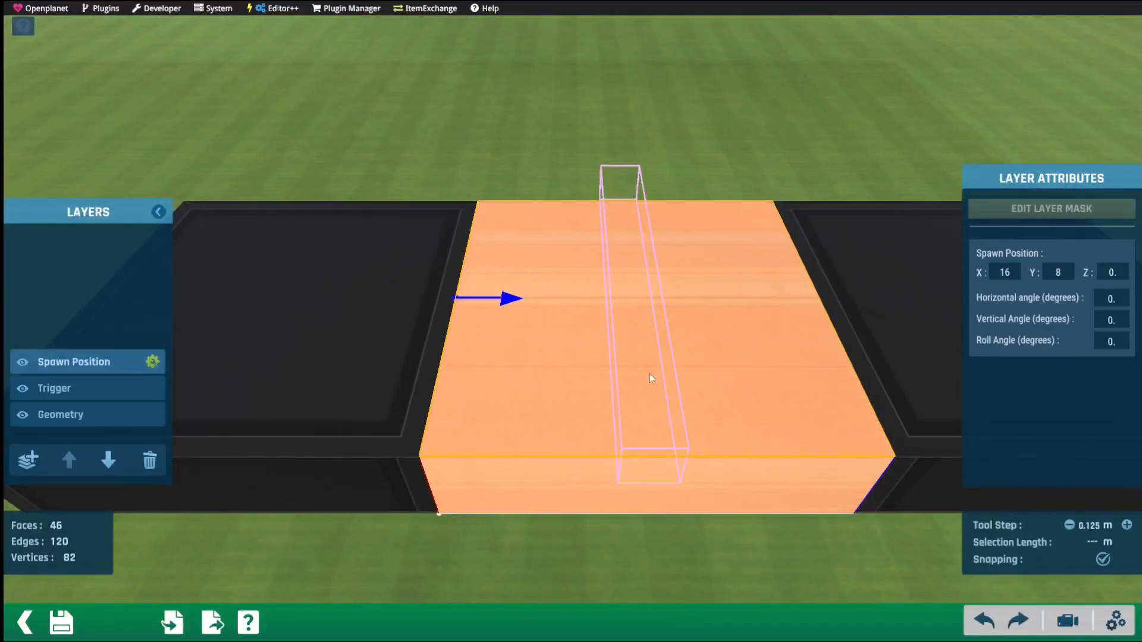
{"action": "left_click_drag", "start_coordinate": [935, 332], "coordinate": [1021, 306], "text": "alt"}
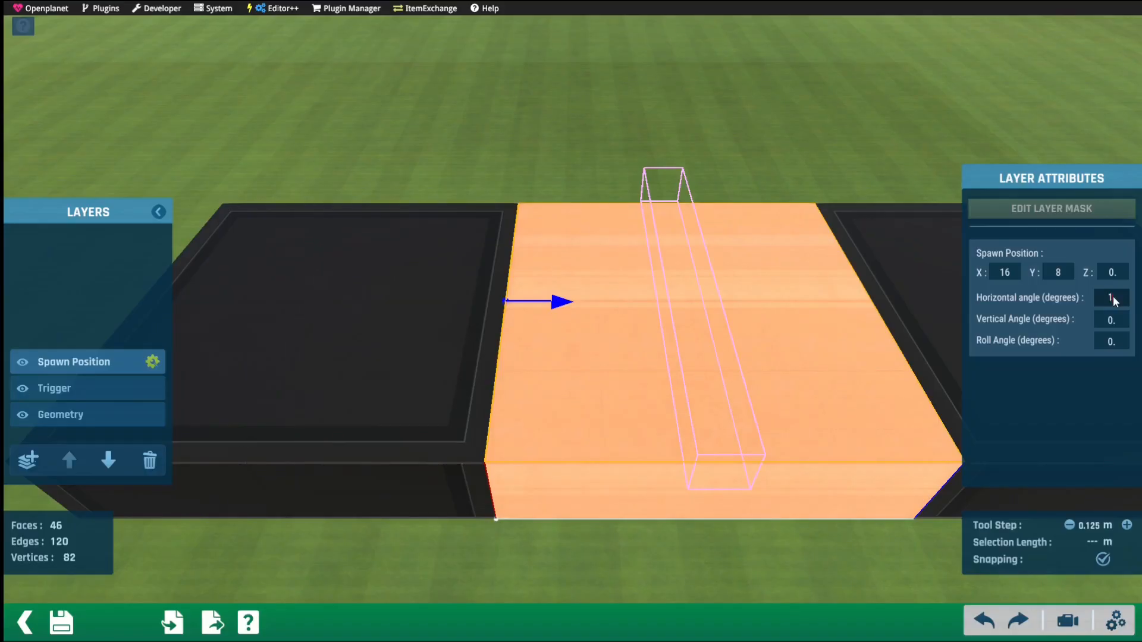
{"action": "right_click_drag", "start_coordinate": [631, 443], "coordinate": [625, 439], "text": "alt"}
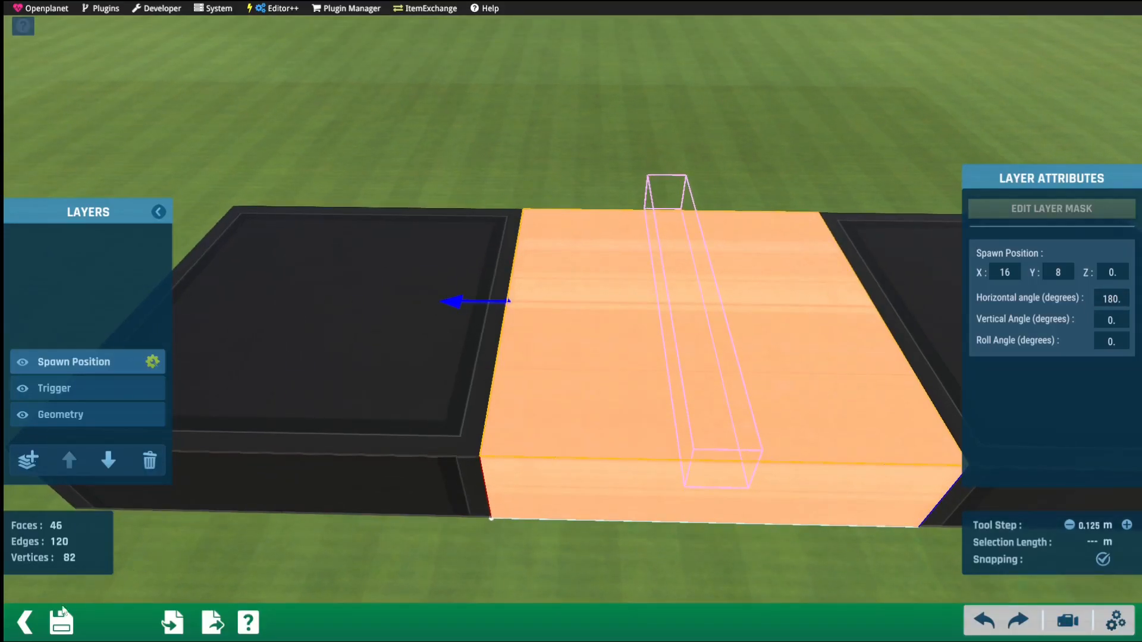
Keep the mesh changes, save the item, and start a test drive from the black section in the map.
{"action": "left_click", "coordinate": [24, 623]}
{"action": "left_click", "coordinate": [424, 345]}
{"action": "left_click", "coordinate": [25, 630]}
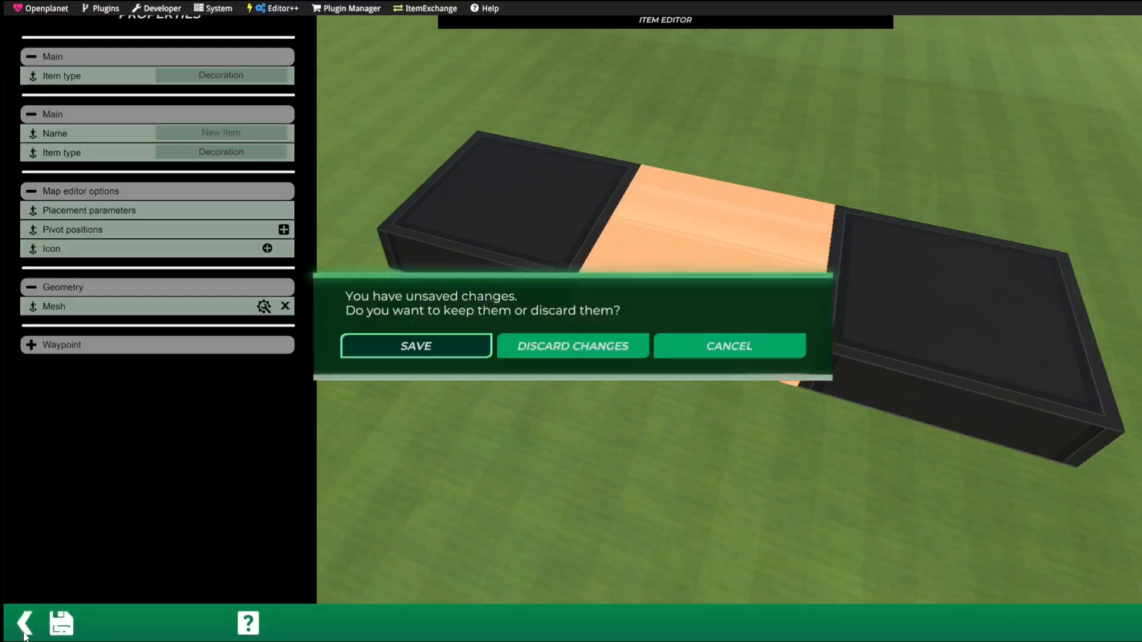
{"action": "left_click", "coordinate": [424, 345]}
{"action": "left_click", "coordinate": [685, 329]}
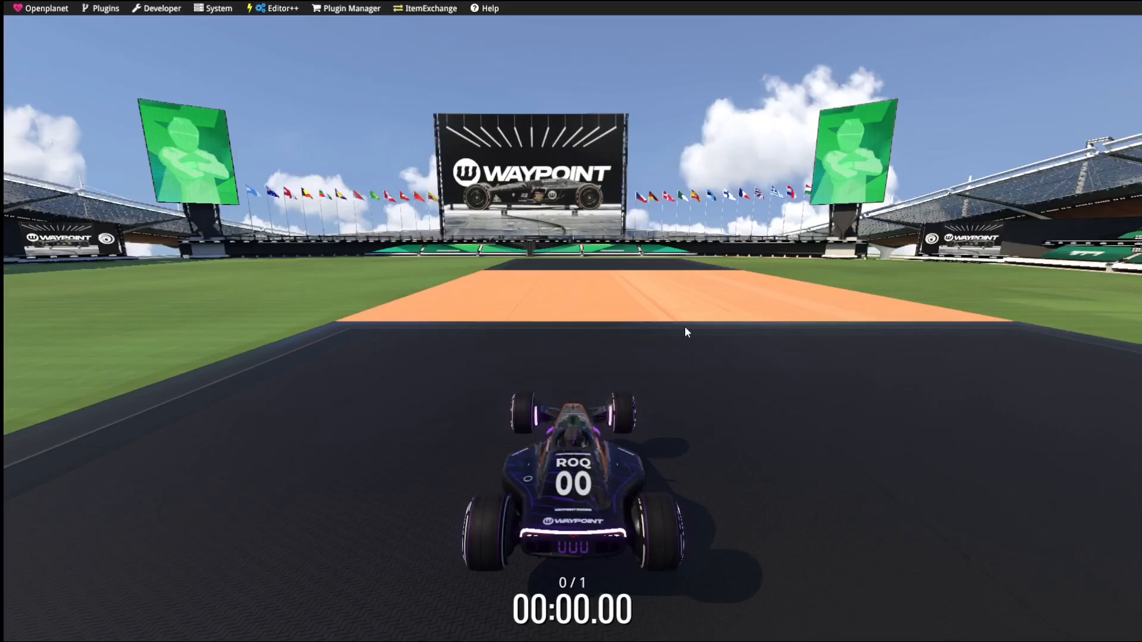
Test-drive from the black section through the checkpoint, respawn at its spawn position twice, and return to the map editor.
{"action": "key", "text": "Up"}
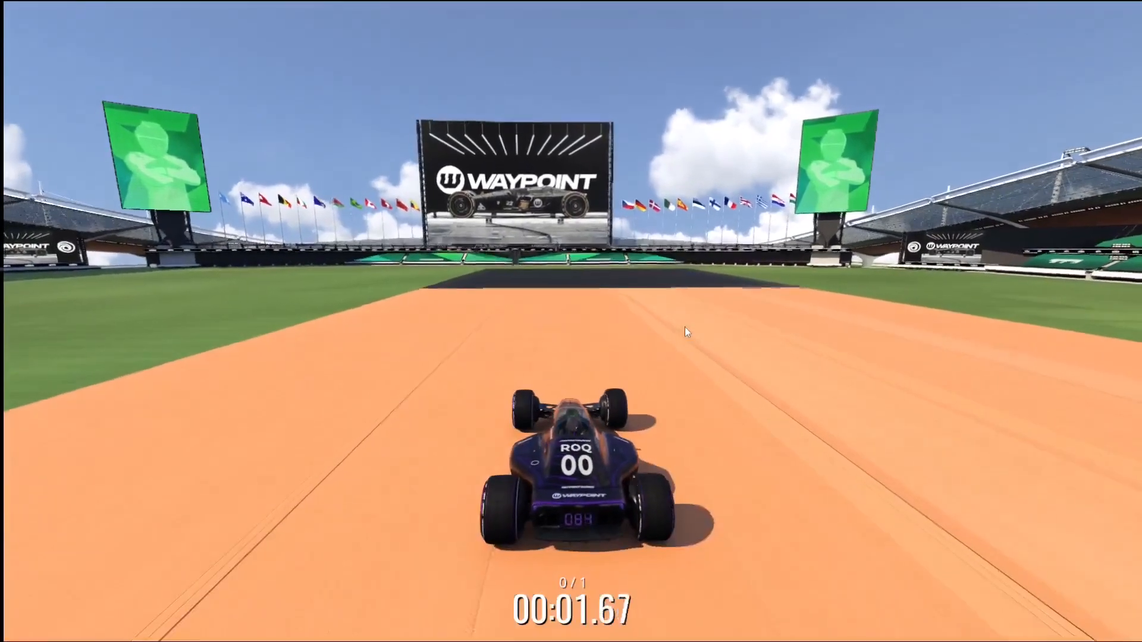
{"action": "key", "text": "Return"}
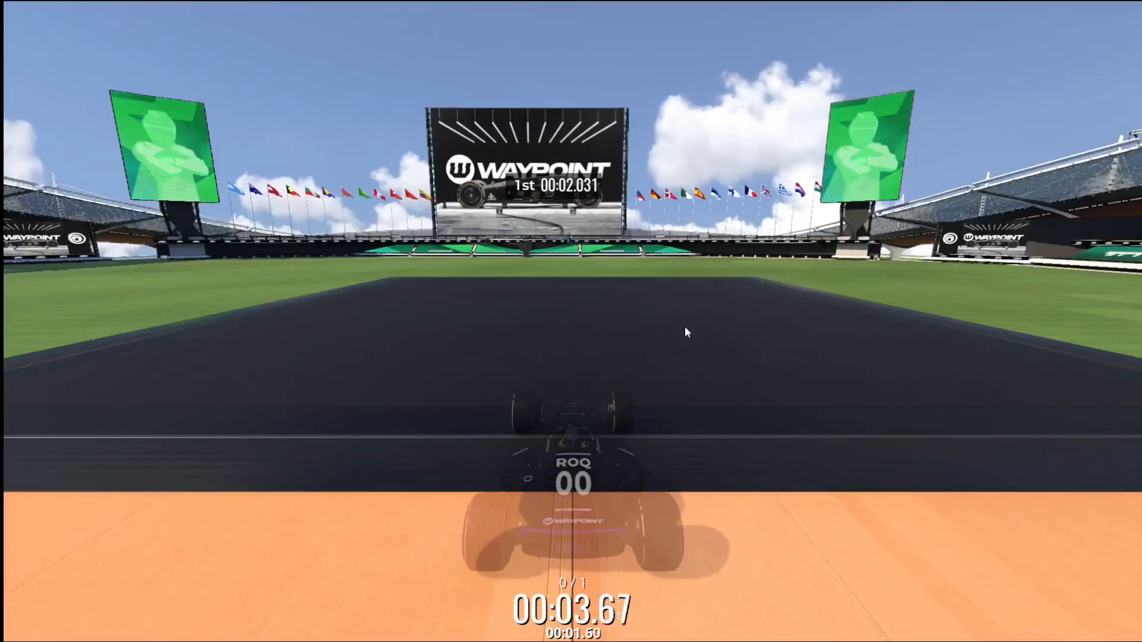
{"action": "key", "text": "Up"}
{"action": "key", "text": "Return"}
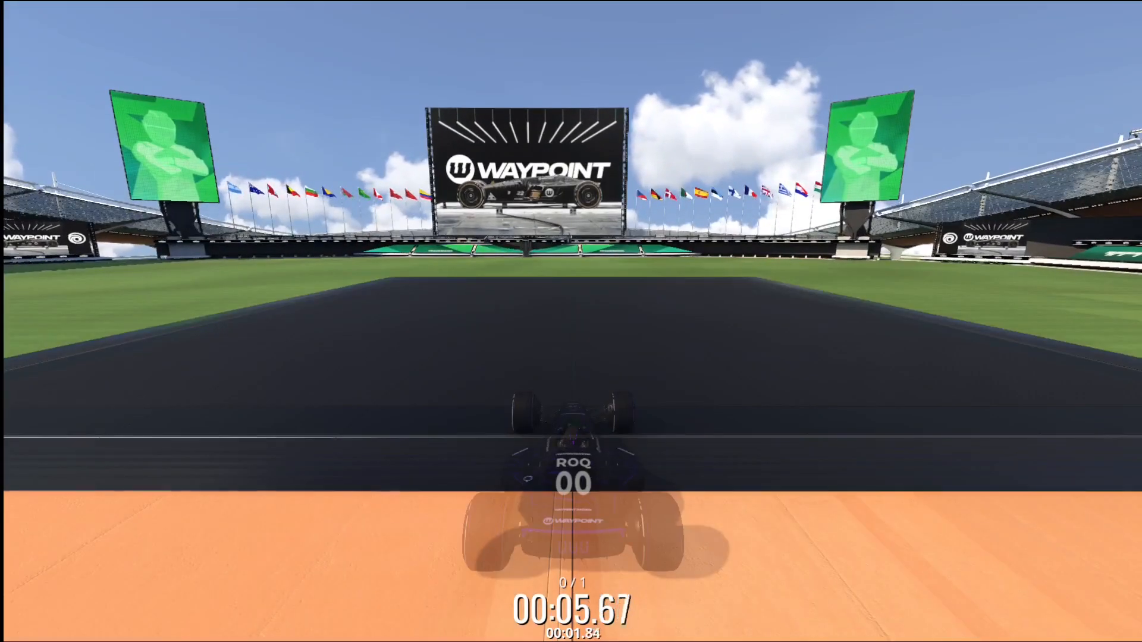
{"action": "key", "text": "Escape"}
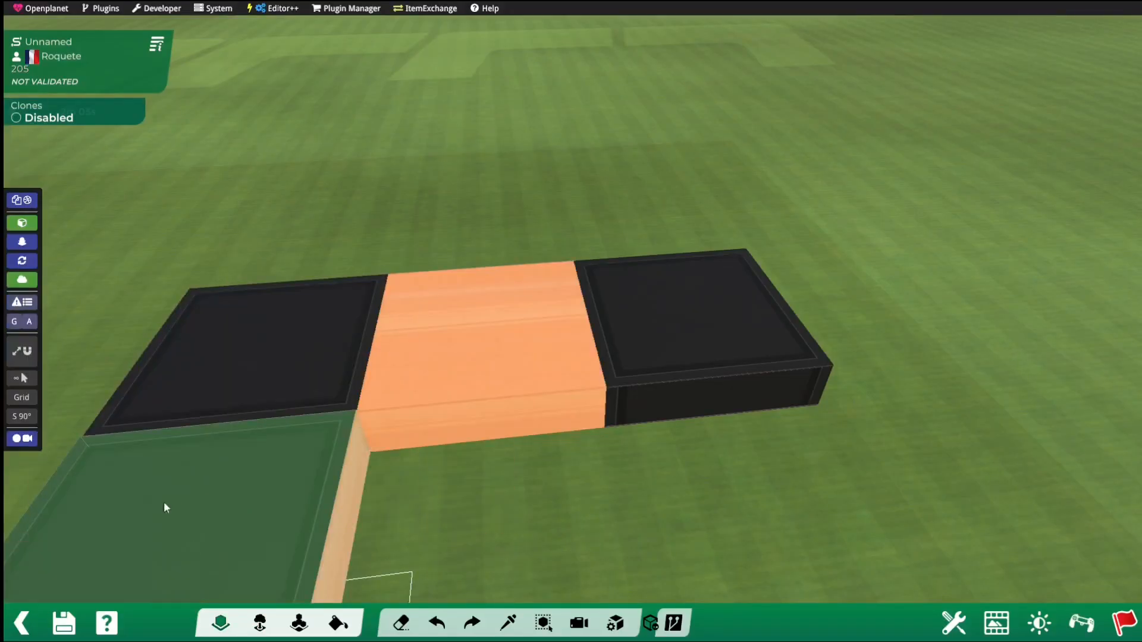
Reopen the checkpoint item's mesh and set the Spawn Position layer's X value to 48.
{"action": "left_click", "coordinate": [63, 575]}
{"action": "left_click", "coordinate": [544, 329]}
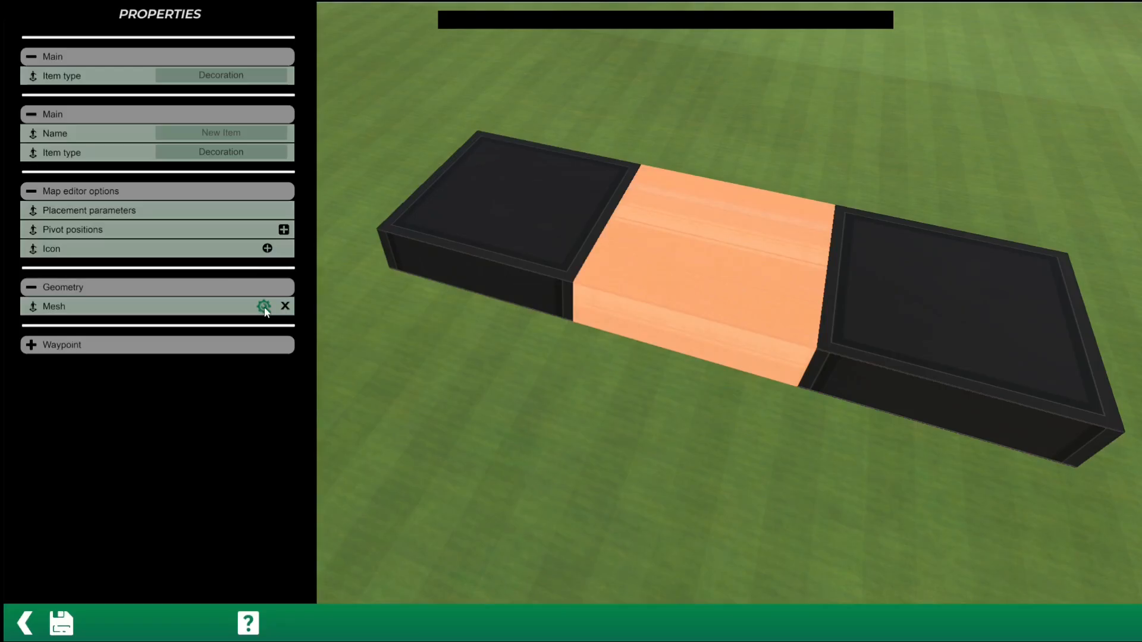
{"action": "left_click", "coordinate": [263, 307]}
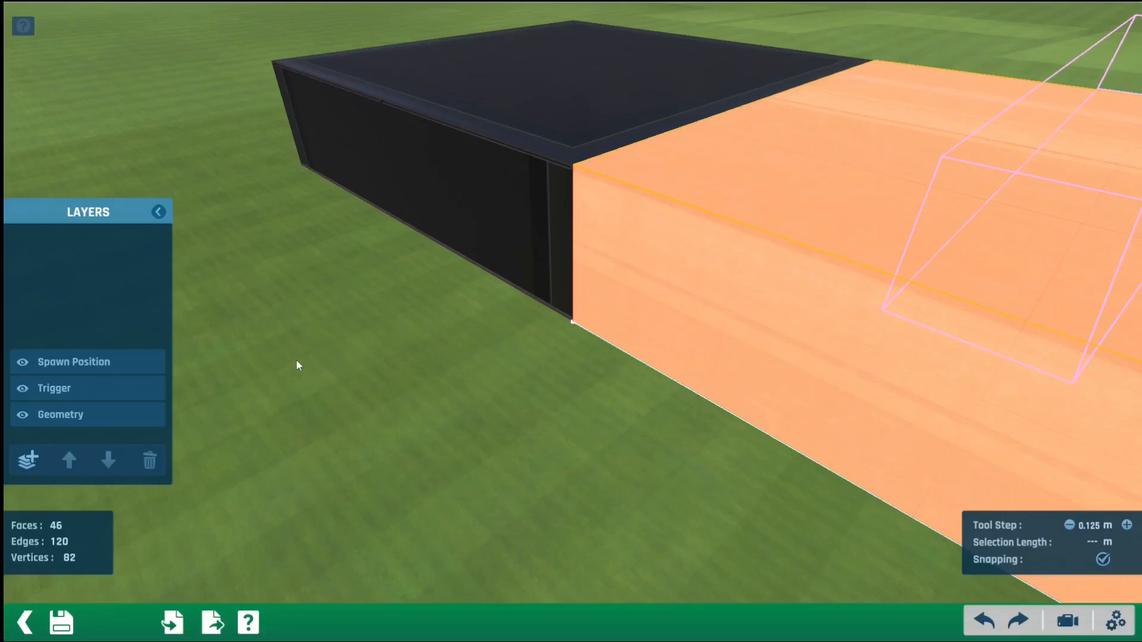
{"action": "scroll", "coordinate": [385, 377], "scroll_direction": "down", "scroll_amount": 3}
{"action": "right_click_drag", "start_coordinate": [385, 377], "coordinate": [712, 316], "text": "alt"}
{"action": "left_click_drag", "start_coordinate": [712, 316], "coordinate": [577, 469], "text": "alt"}
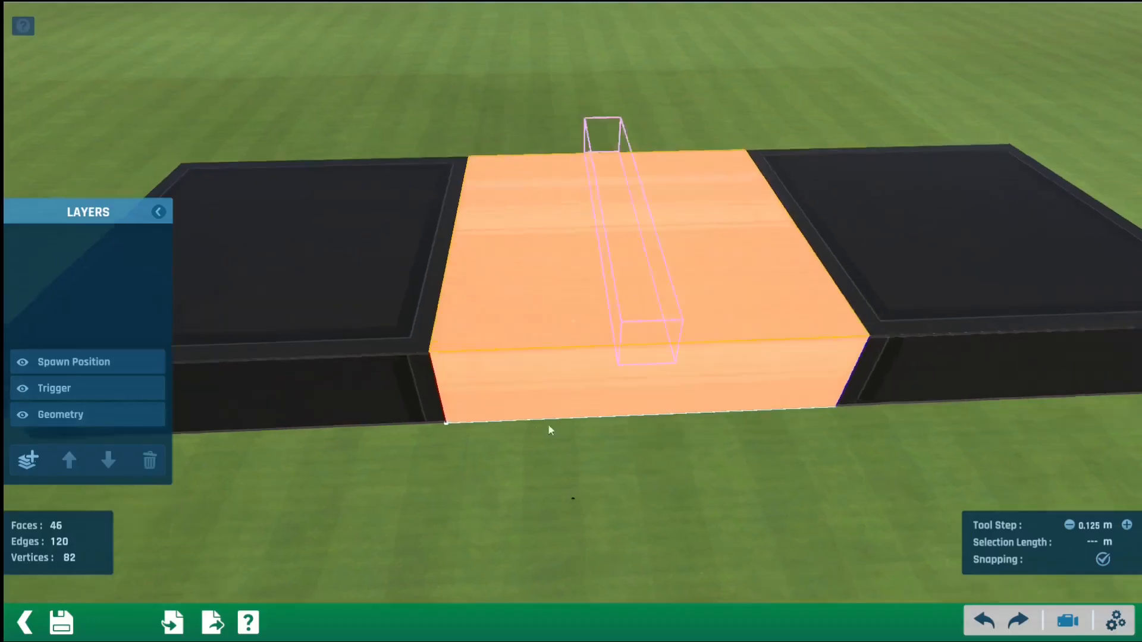
{"action": "left_click", "coordinate": [152, 362]}
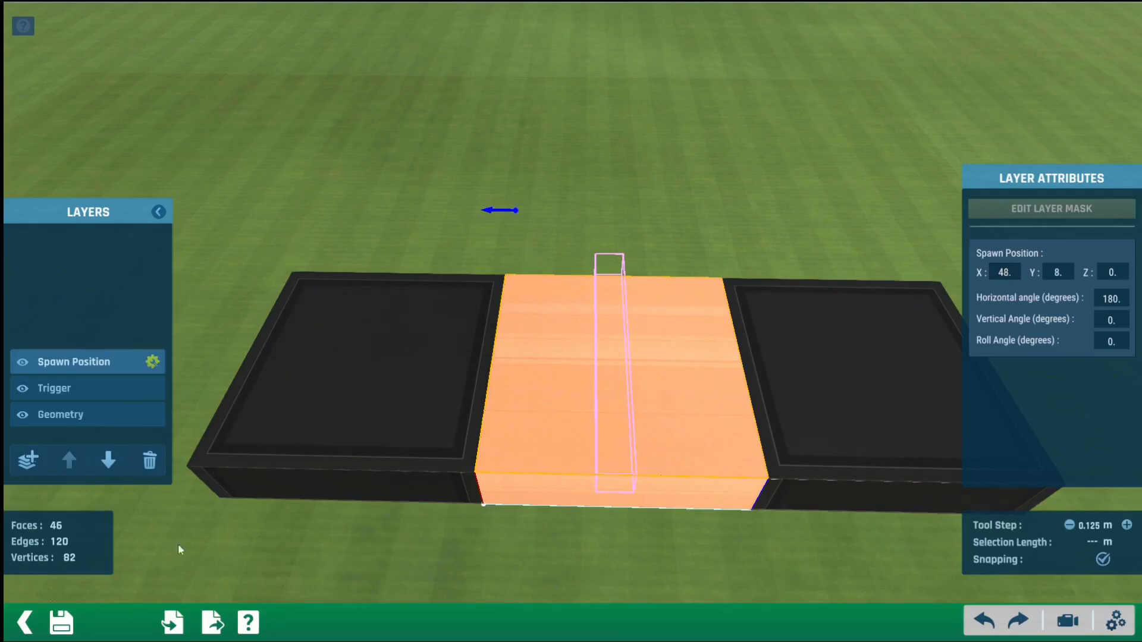
Leave the mesh editor keeping the changes, and save the checkpoint item back into the map.
{"action": "left_click", "coordinate": [21, 618]}
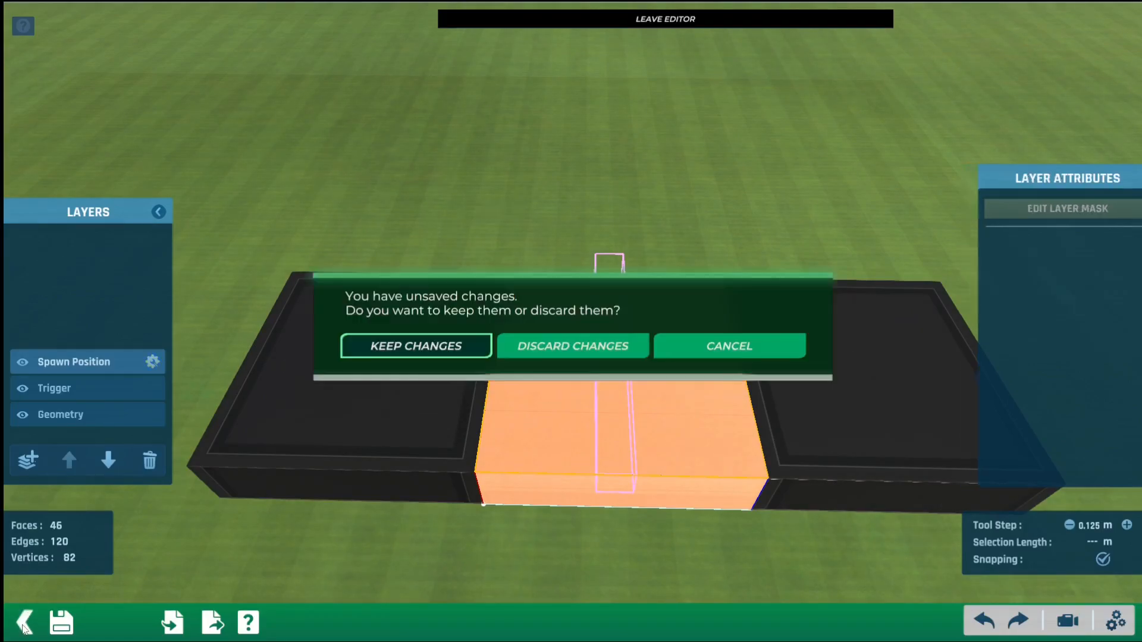
{"action": "left_click", "coordinate": [451, 347]}
{"action": "left_click", "coordinate": [43, 623]}
{"action": "left_click", "coordinate": [438, 347]}
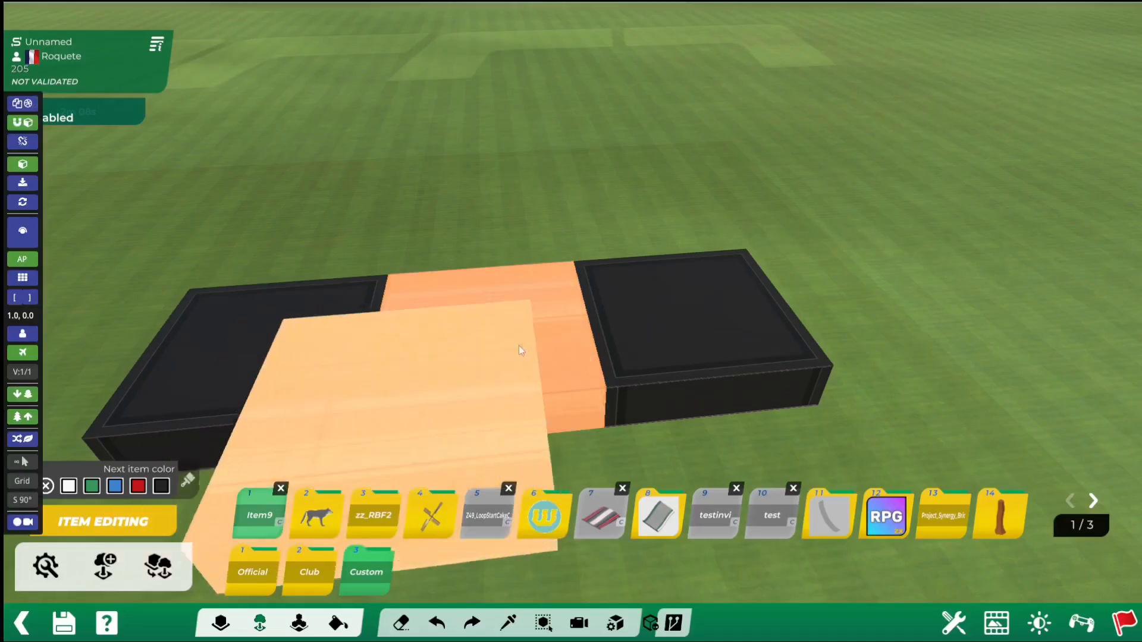
Place a turbo road block against the far side of the platform, rotated so its arrows run parallel to the row of sections.
{"action": "key", "text": "2"}
{"action": "key", "text": "1"}
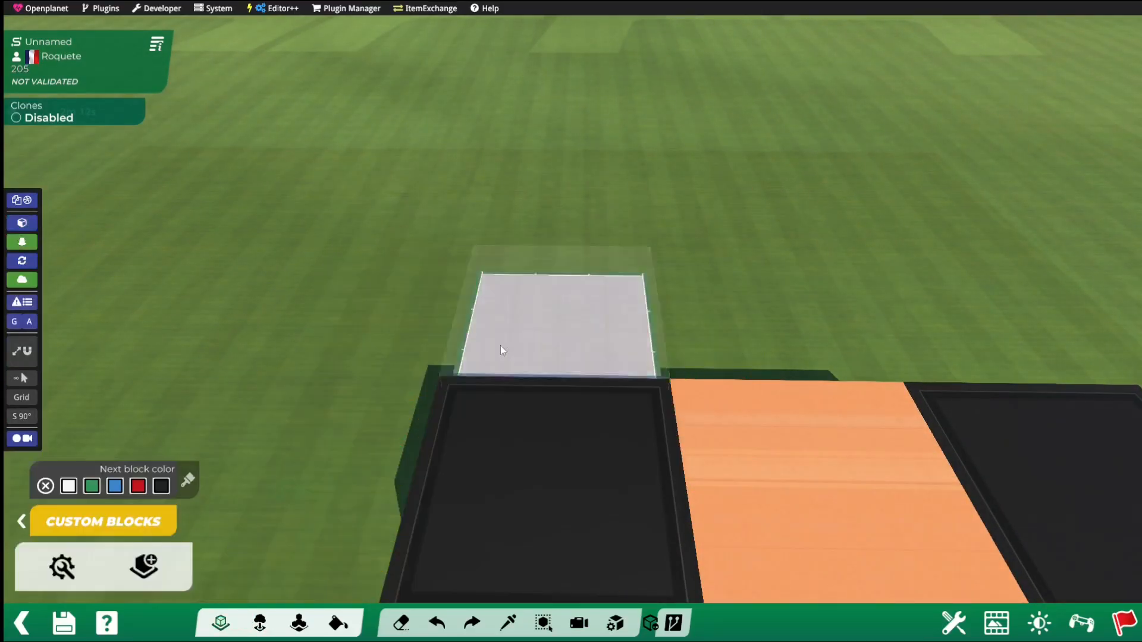
{"action": "key", "text": "5"}
{"action": "key", "text": "1"}
{"action": "key", "text": "1"}
{"action": "key", "text": "1"}
{"action": "left_click", "coordinate": [478, 289]}
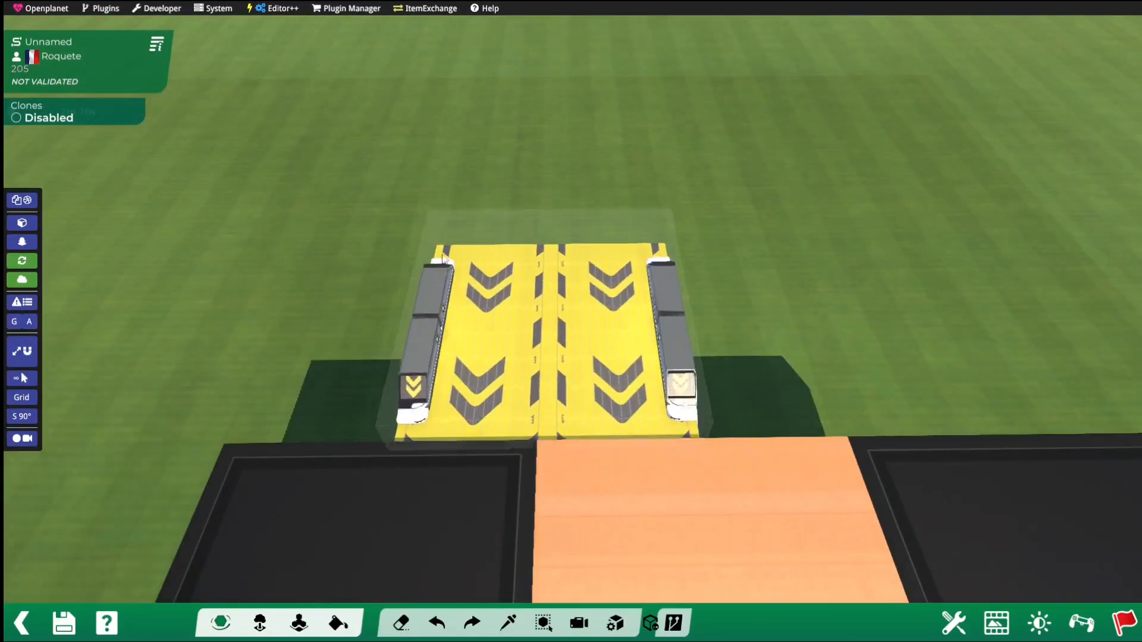
{"action": "right_click", "coordinate": [529, 250]}
{"action": "left_click_drag", "start_coordinate": [646, 245], "coordinate": [640, 301], "text": "alt"}
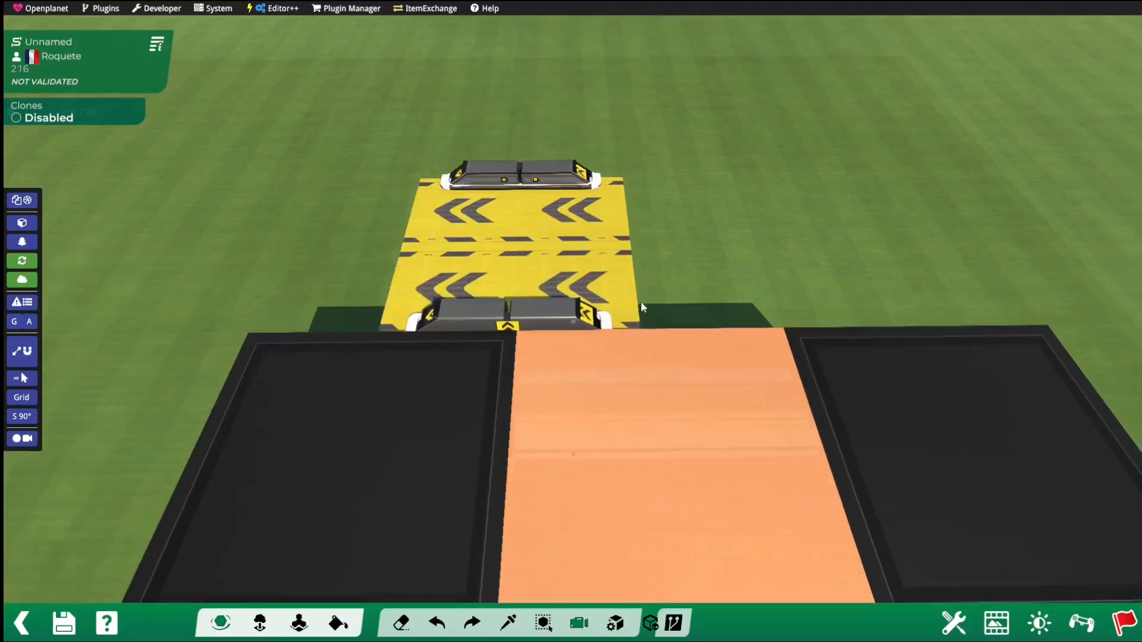
{"action": "right_click_drag", "start_coordinate": [640, 301], "coordinate": [633, 336], "text": "alt"}
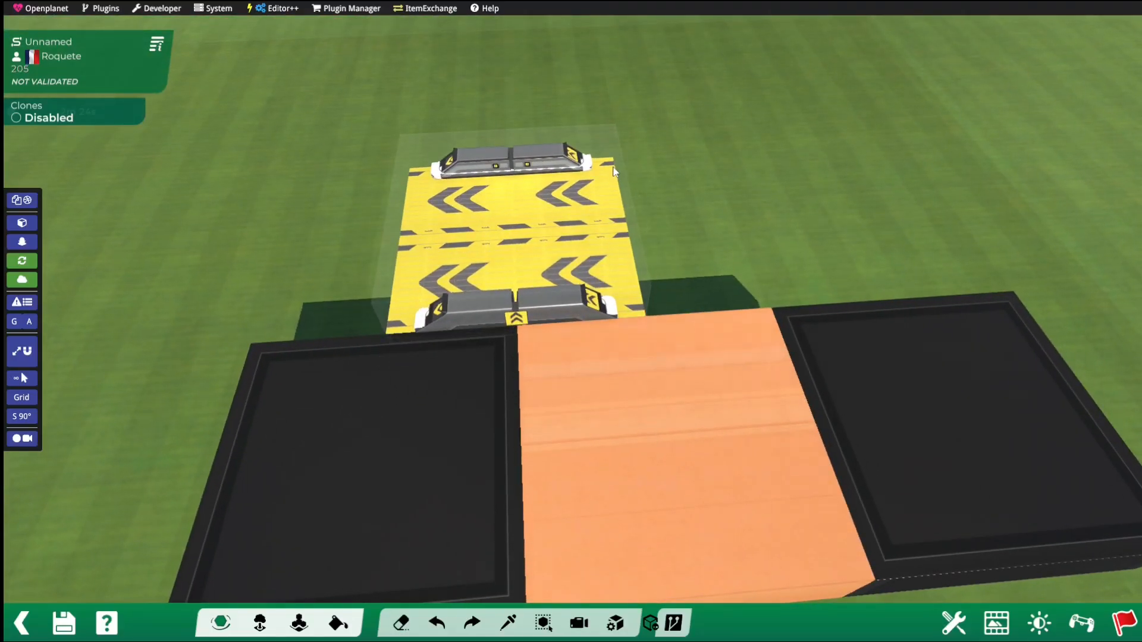
{"action": "left_click", "coordinate": [615, 157]}
Test-drive from the black section through the checkpoint, respawn onto the turbo block, and return to the map editor.
{"action": "key", "text": "Return"}
{"action": "left_click", "coordinate": [644, 433]}
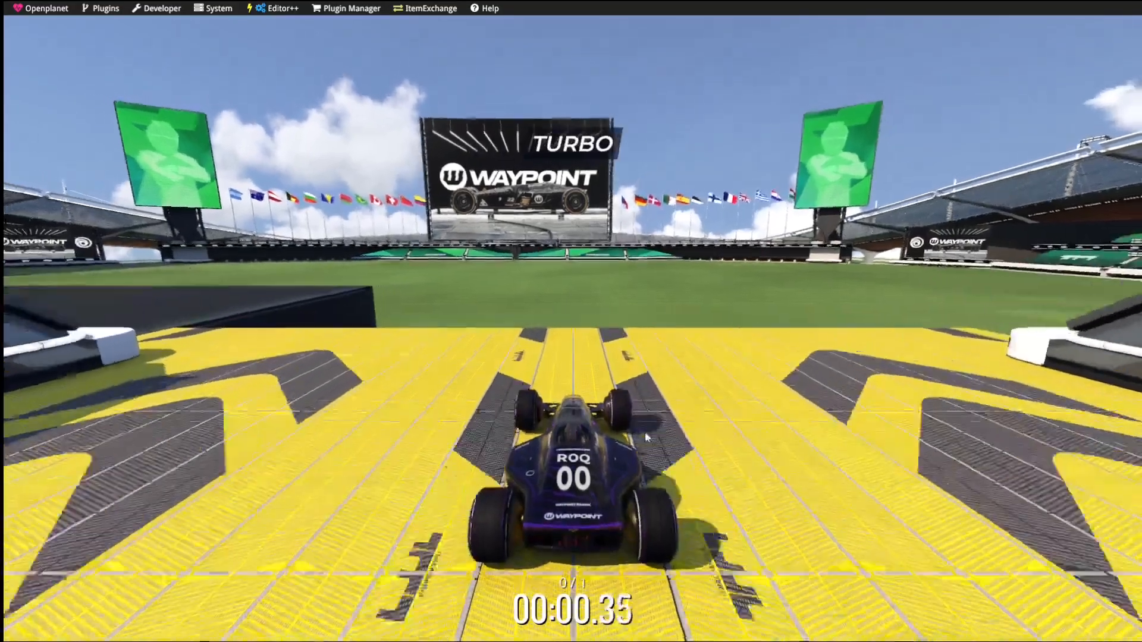
{"action": "key", "text": "Escape"}
{"action": "left_click", "coordinate": [503, 331]}
{"action": "left_click", "coordinate": [969, 405]}
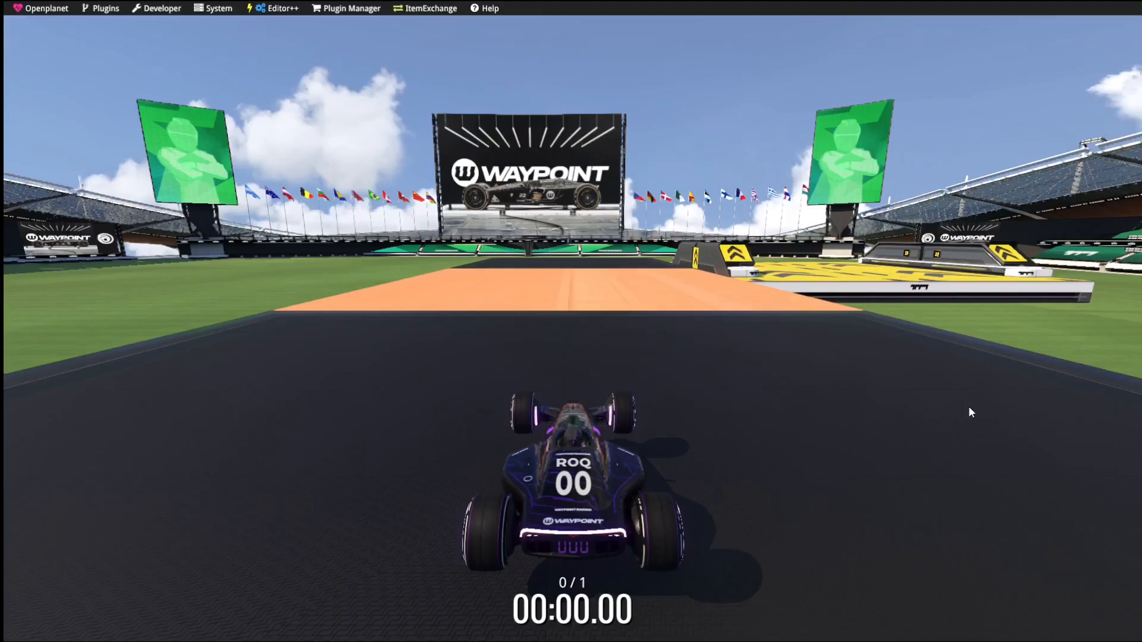
{"action": "key", "text": "Up"}
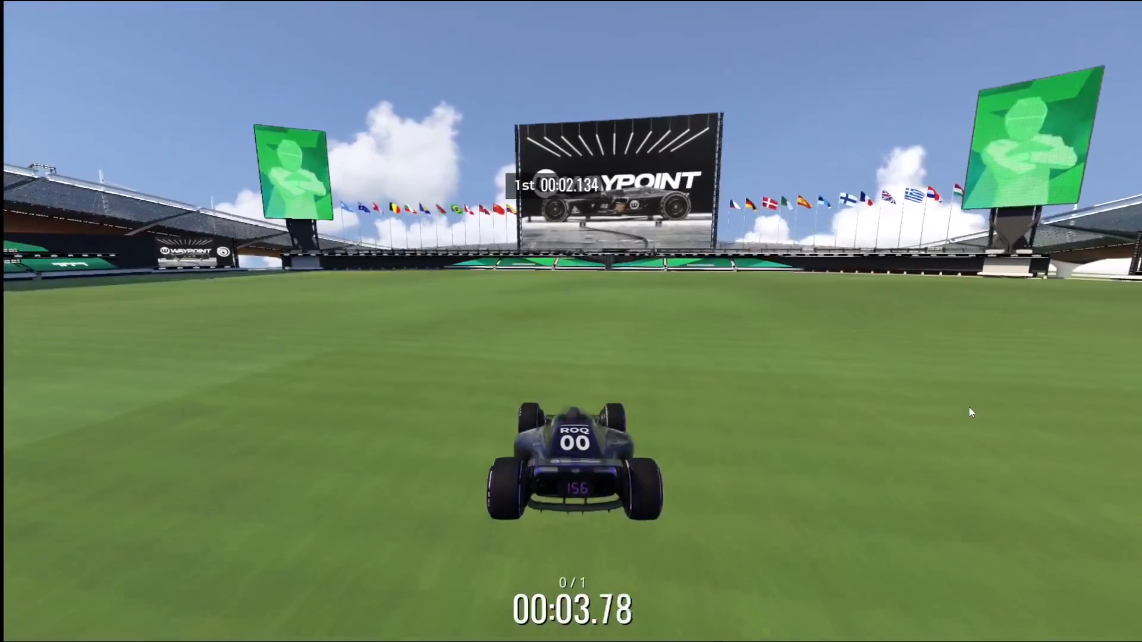
{"action": "key", "text": "Return"}
{"action": "key", "text": "Up"}
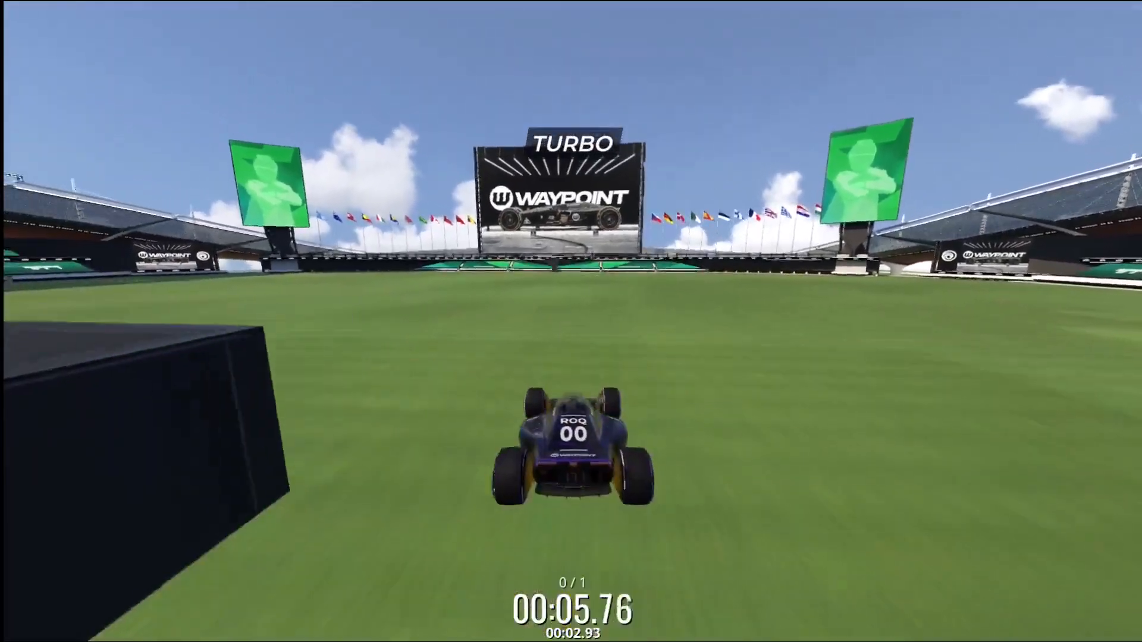
{"action": "key", "text": "Escape"}
{"action": "left_click", "coordinate": [493, 327]}
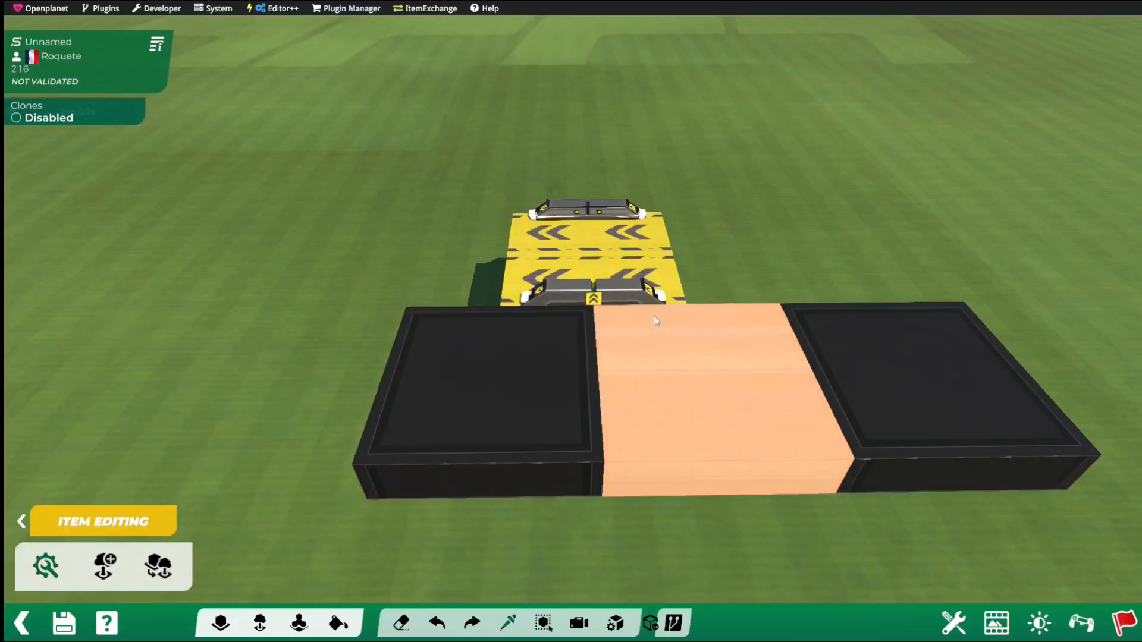
Reopen the platform item, set its waypoint type to Start, and keep the changes.
{"action": "left_click", "coordinate": [663, 376]}
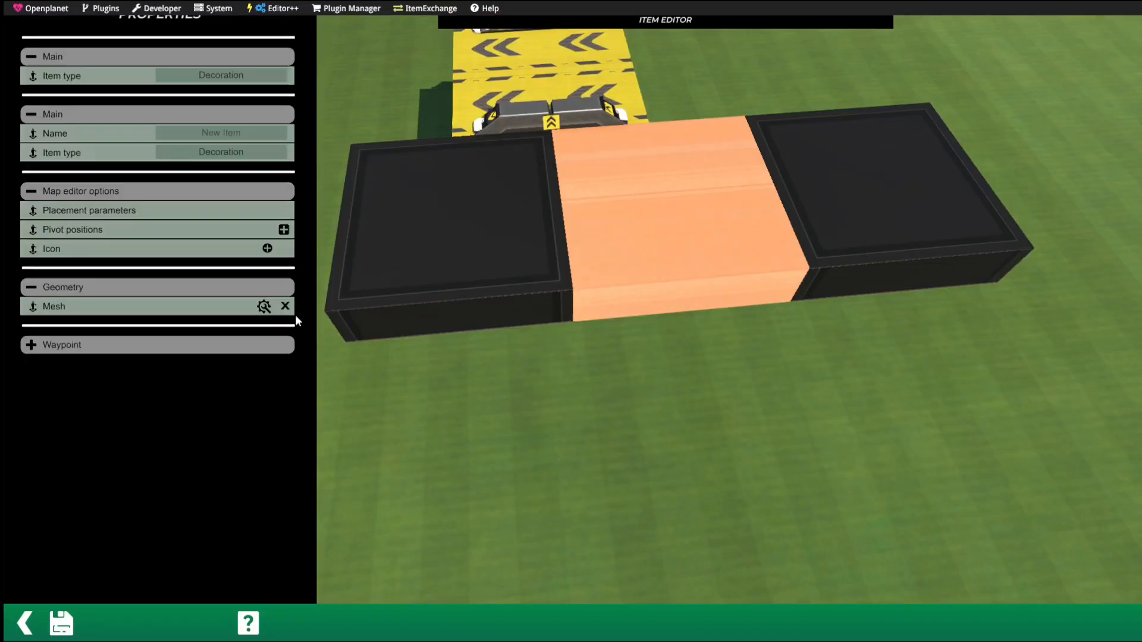
{"action": "left_click", "coordinate": [32, 345]}
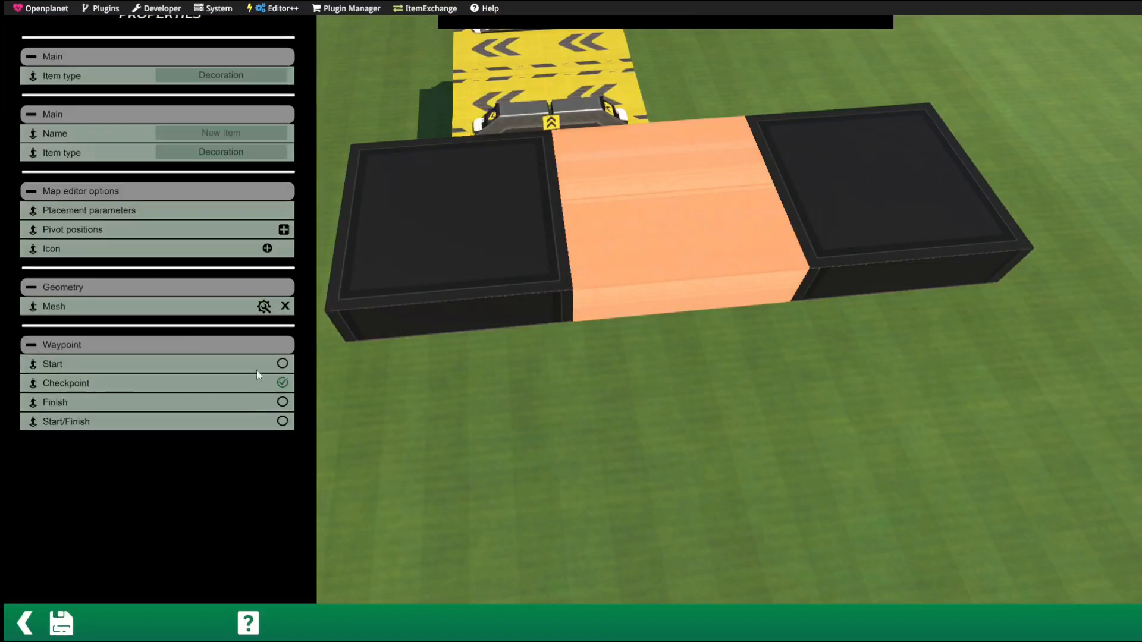
{"action": "left_click", "coordinate": [280, 365]}
{"action": "left_click", "coordinate": [27, 626]}
{"action": "left_click", "coordinate": [416, 355]}
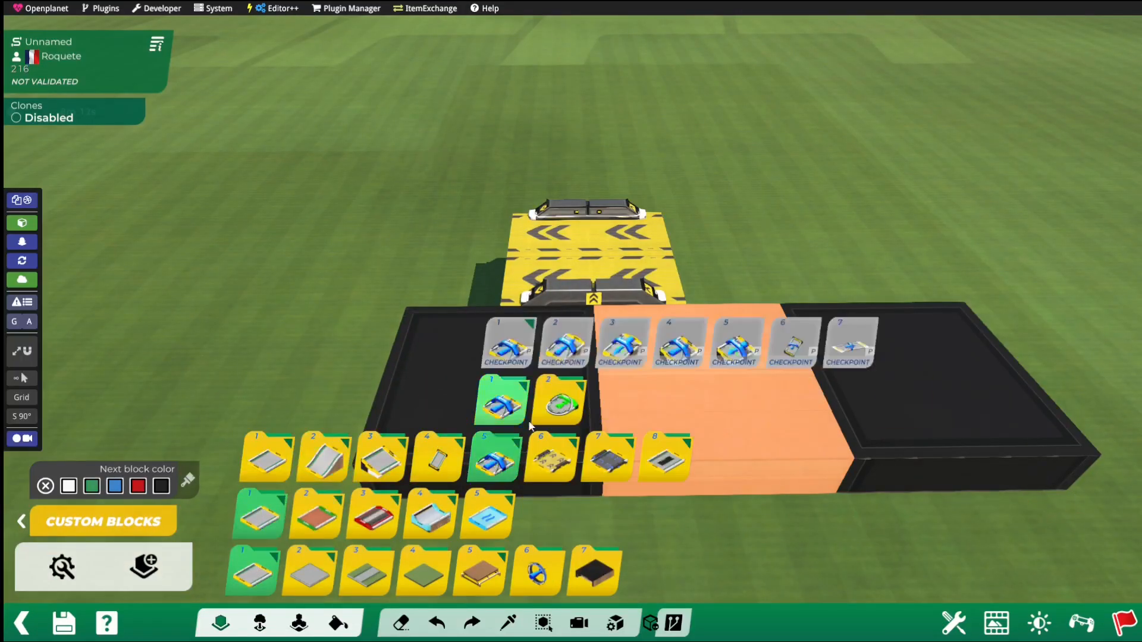
Place a finish block on the grass beyond the turbo block and briefly test-drive from the orange section.
{"action": "left_click", "coordinate": [736, 180]}
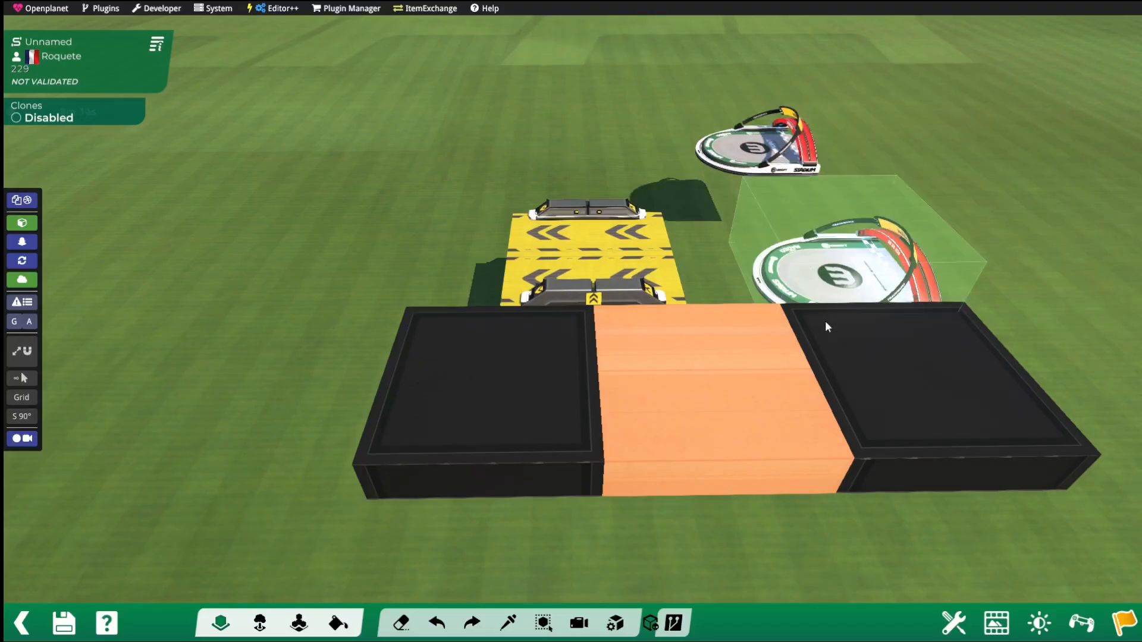
{"action": "left_click", "coordinate": [755, 371]}
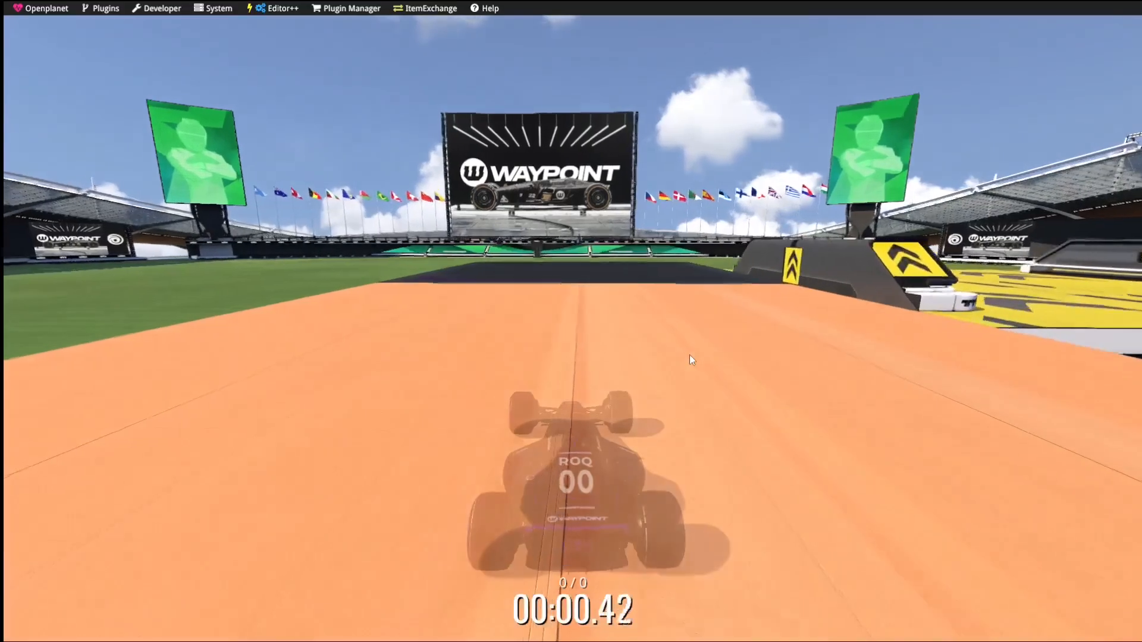
{"action": "key", "text": "Escape"}
{"action": "key", "text": "Return"}
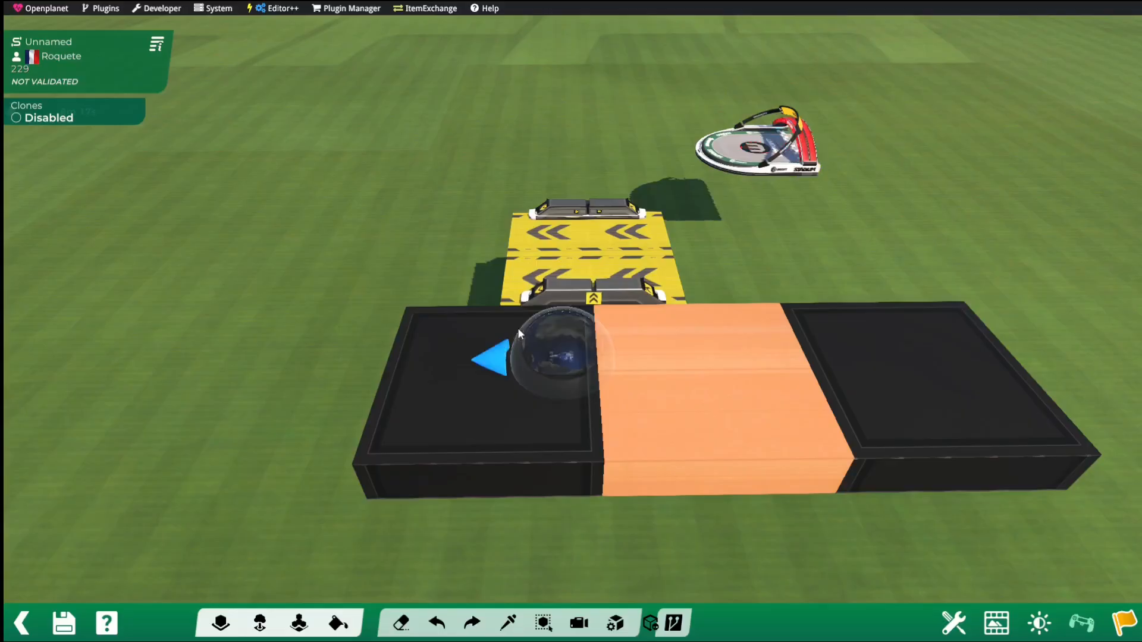
Run the map validation to check the start item's spawn on the turbo block, restart once, and exit.
{"action": "left_click", "coordinate": [1130, 622]}
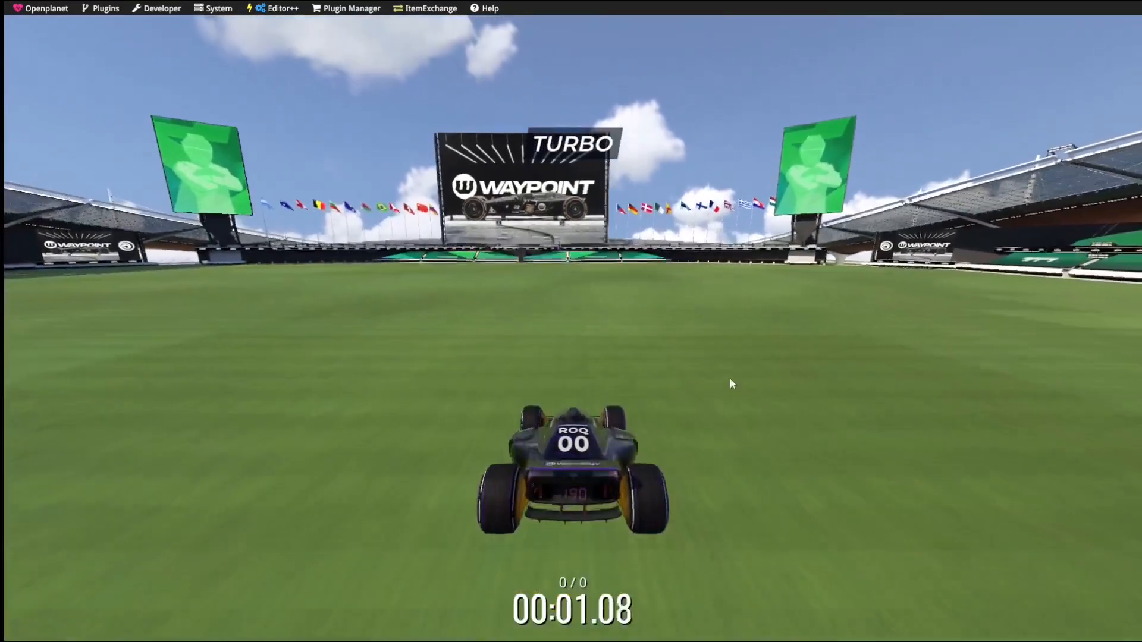
{"action": "key", "text": "Delete"}
{"action": "key", "text": "Escape"}
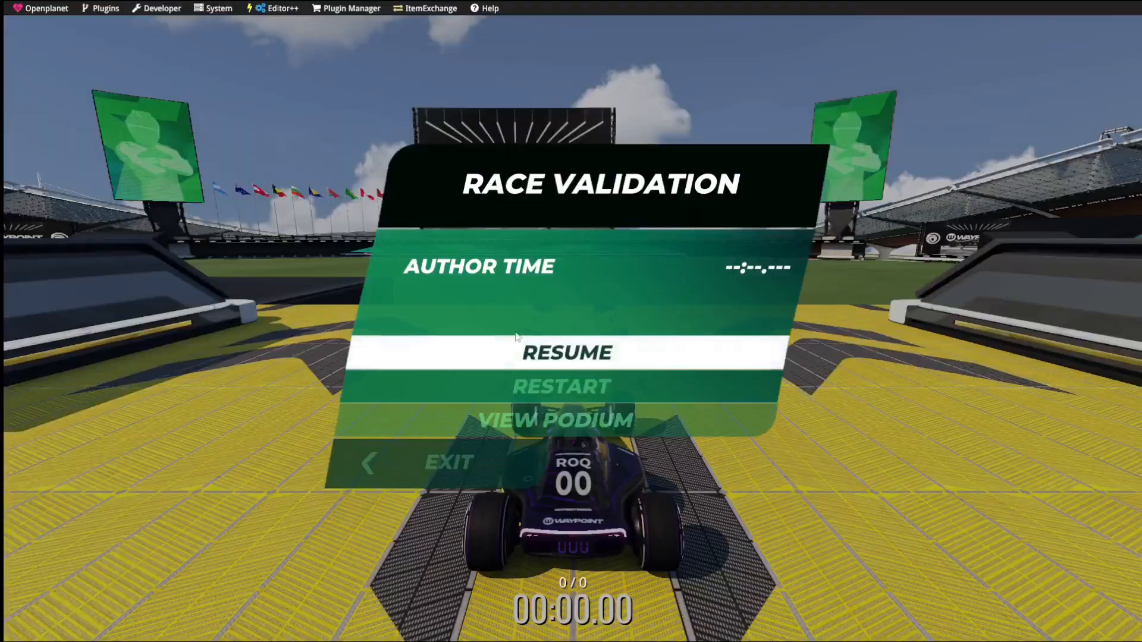
{"action": "left_click", "coordinate": [491, 446]}
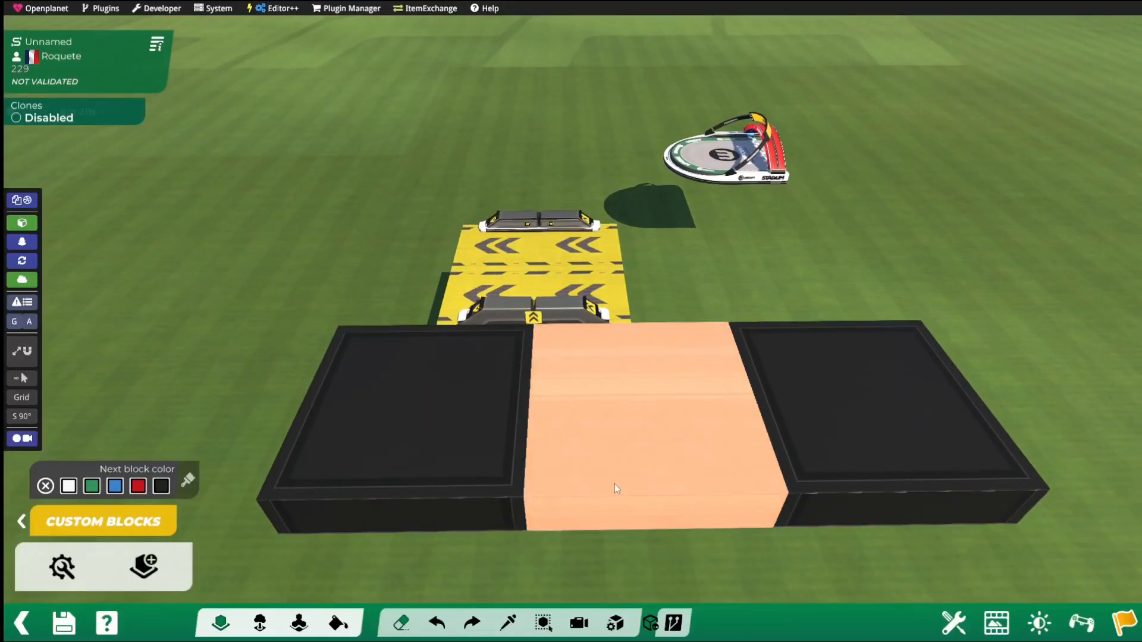
Change the platform item's waypoint type to Finish, keep the changes, and place the item at the end of the turbo block.
{"action": "scroll", "coordinate": [634, 305], "scroll_direction": "up", "scroll_amount": 3}
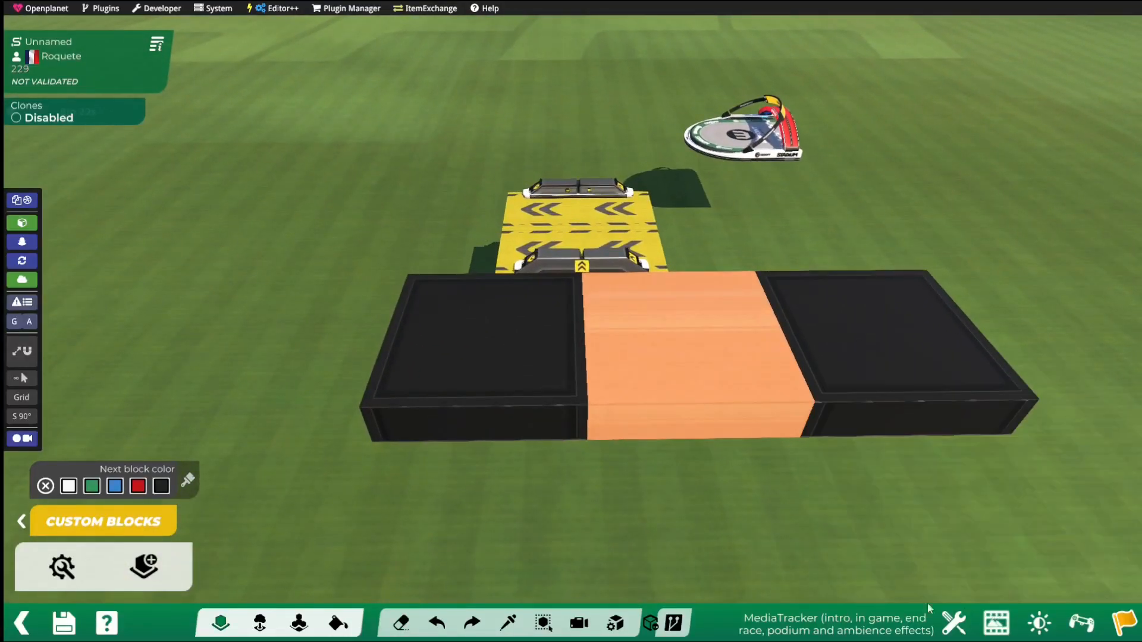
{"action": "left_click", "coordinate": [62, 566]}
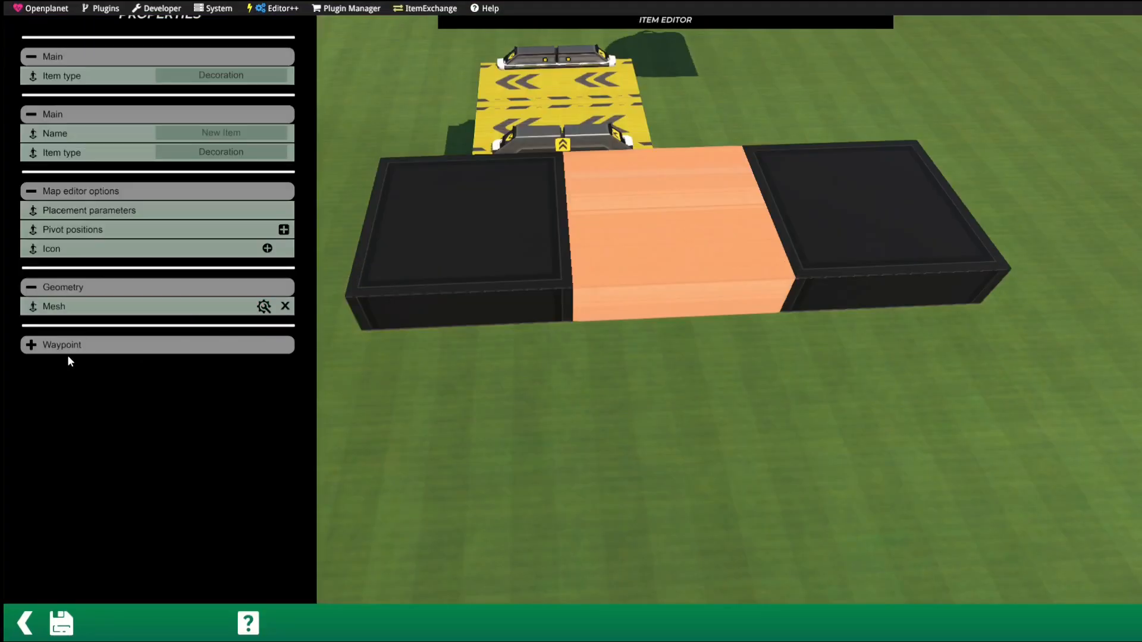
{"action": "left_click", "coordinate": [32, 345]}
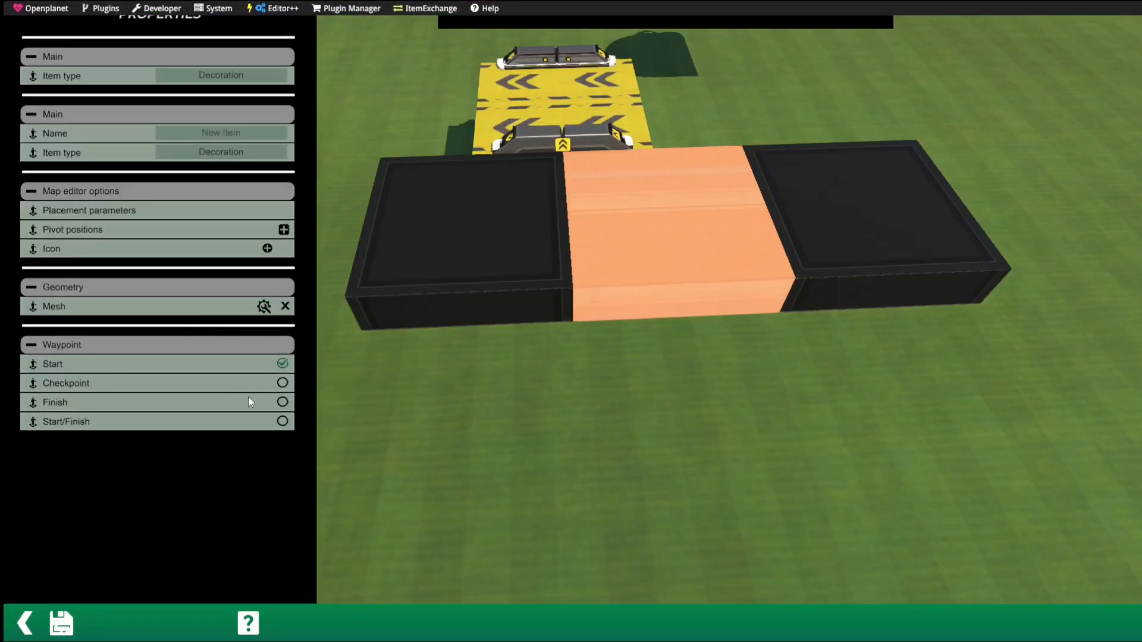
{"action": "left_click", "coordinate": [20, 628]}
{"action": "left_click", "coordinate": [416, 347]}
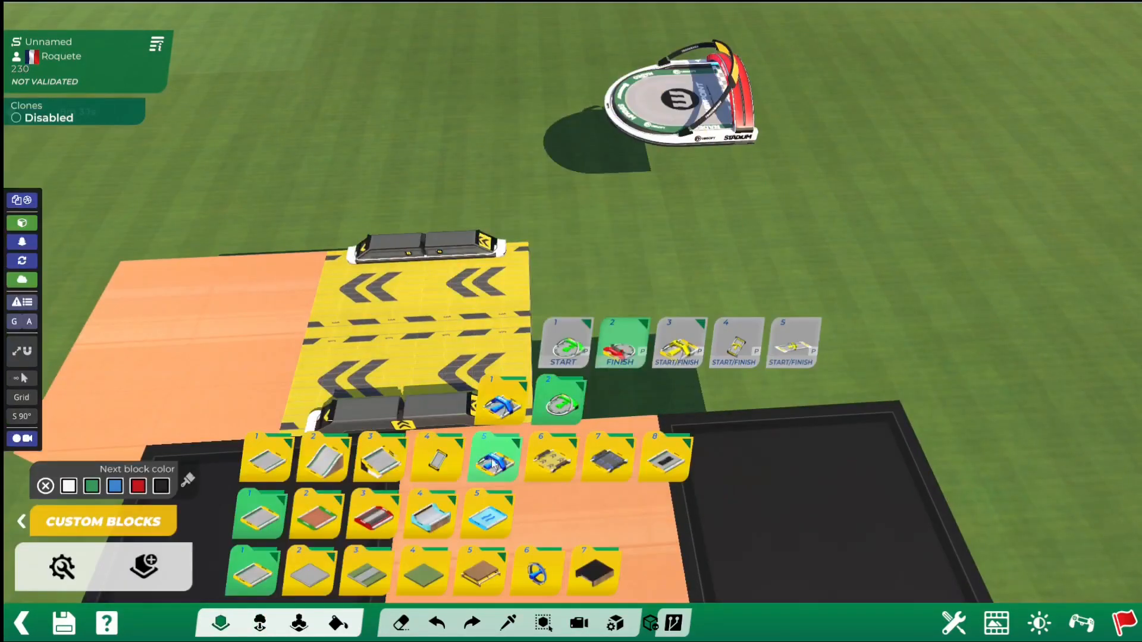
Place a start block at the turbo block's open end, facing the orange item, and start a validation run.
{"action": "left_click", "coordinate": [619, 342]}
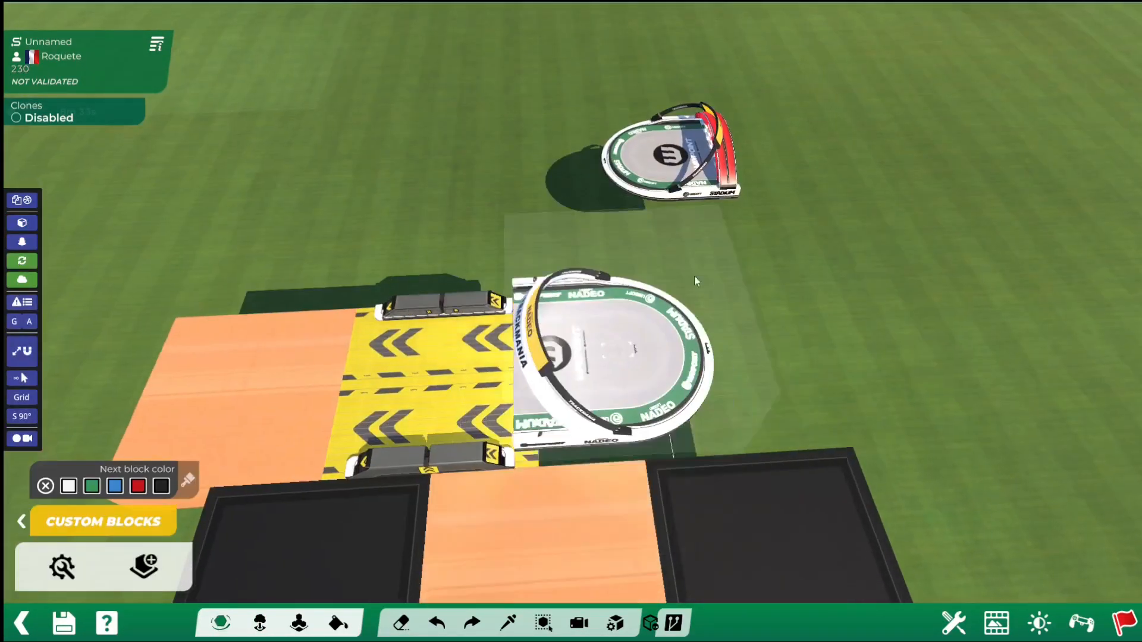
{"action": "left_click", "coordinate": [613, 326]}
{"action": "key", "text": "F3"}
{"action": "left_click", "coordinate": [1124, 625]}
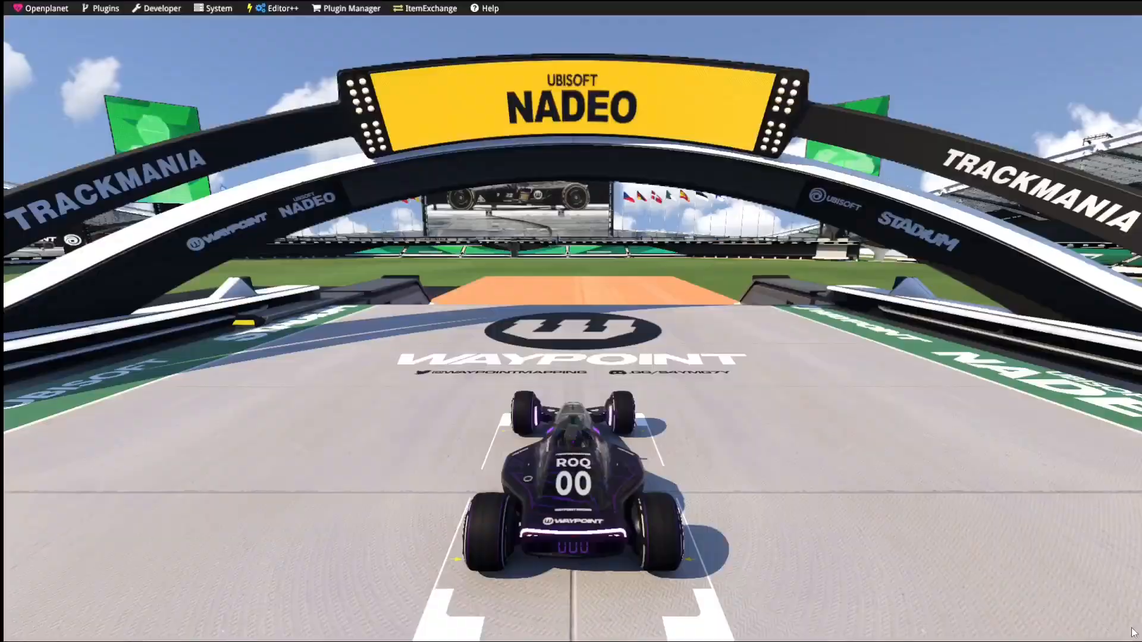
{"action": "key", "text": "Up"}
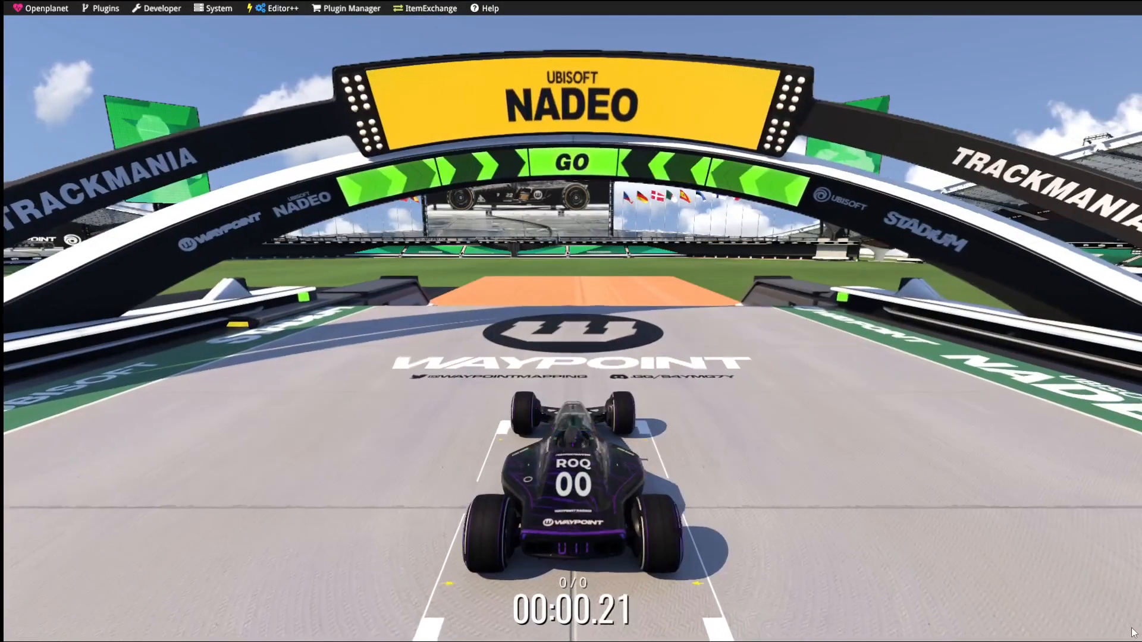